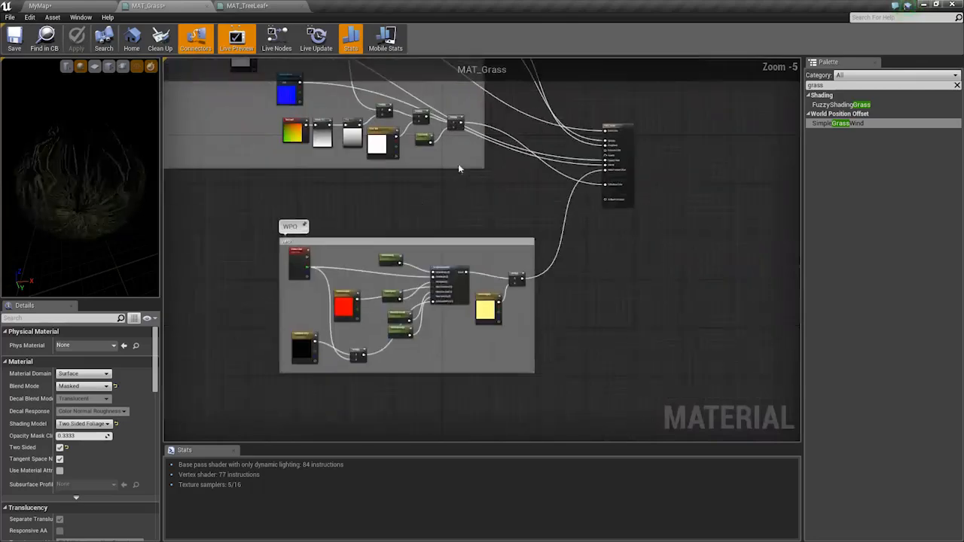
- Add a 0,0,0 constant vector in the WPO group and connect it to SimpleGrassWind's AdditionalWPO input
scroll(446, 322, "up", 4)
scroll(452, 361, "down", 3)
right_click_drag(496, 376, 577, 292)
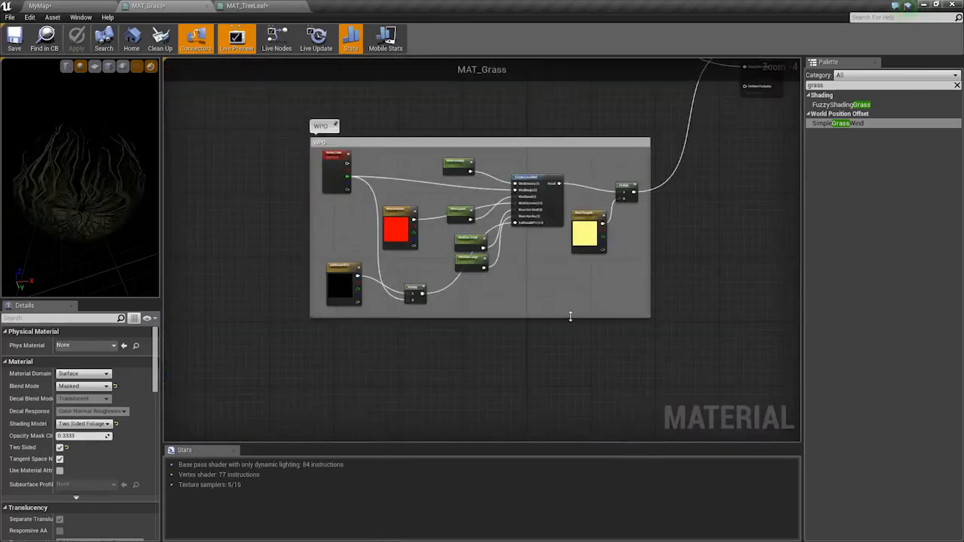
scroll(452, 294, "up", 4)
left_click(248, 287)
scroll(596, 249, "down", 1)
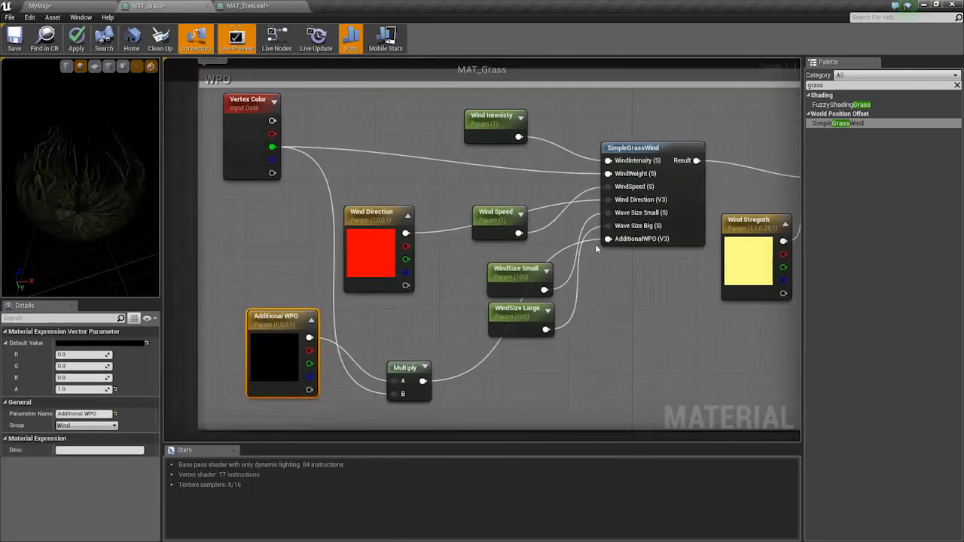
right_click_drag(530, 260, 540, 271)
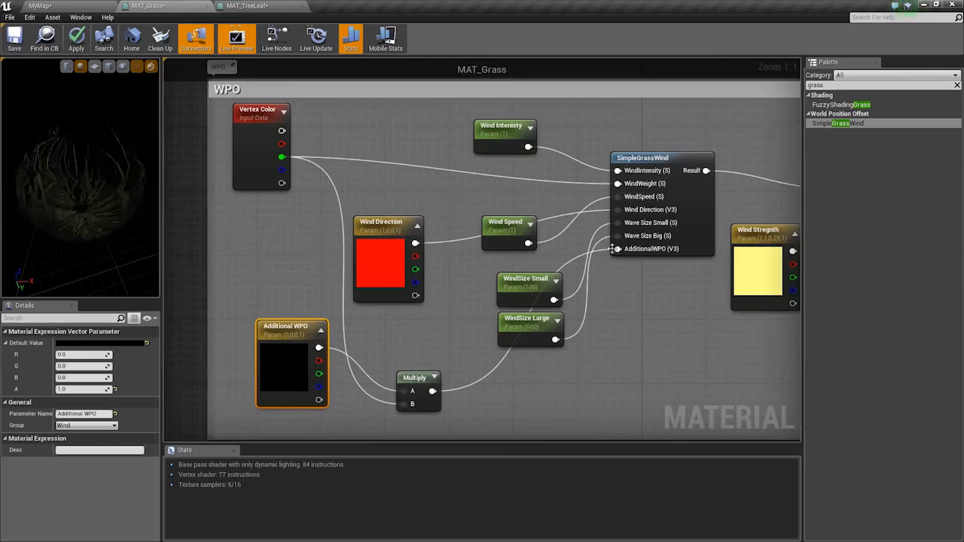
right_click_drag(500, 342, 504, 330)
left_click(574, 352)
left_click_drag(635, 369, 623, 236)
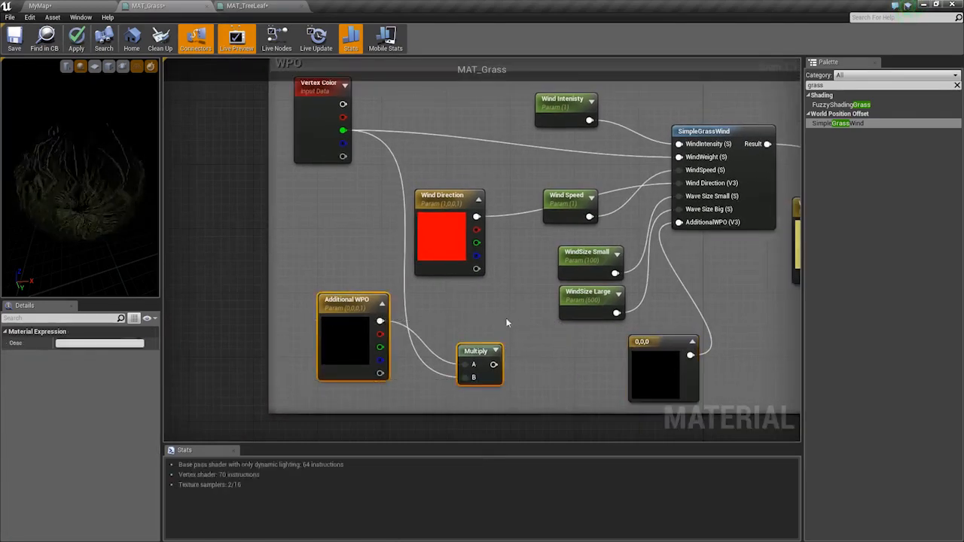
- Delete the Additional WPO parameter with its Multiply node, and reposition the Wind Direction node within the WPO group
right_click_drag(441, 323, 482, 355)
left_click(364, 278)
scroll(354, 264, "down", 3)
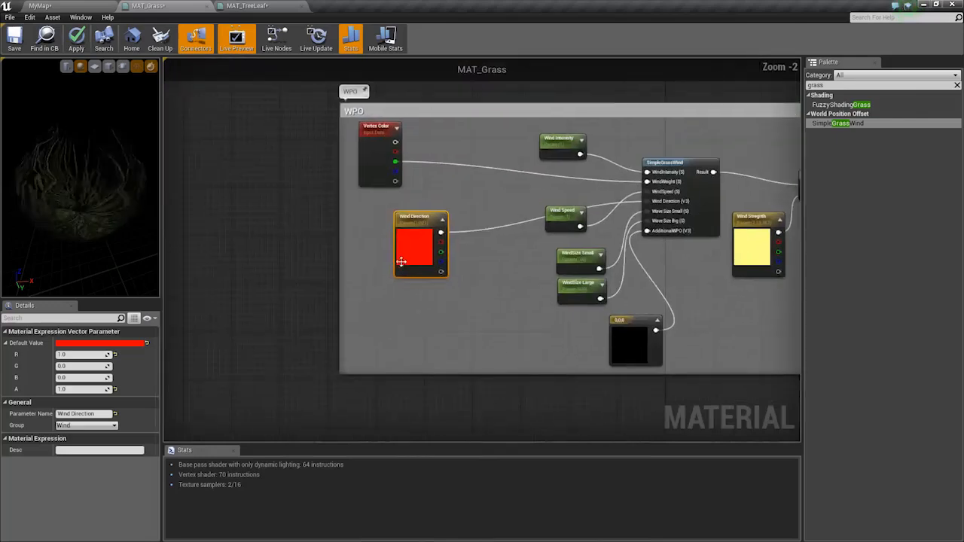
left_click_drag(433, 256, 303, 276)
scroll(470, 301, "up", 3)
right_click_drag(471, 301, 407, 306)
left_click_drag(171, 251, 293, 277)
- Rename the WindSize Small parameter to Leaf Wind Small Size
right_click_drag(503, 253, 452, 257)
left_click(487, 256)
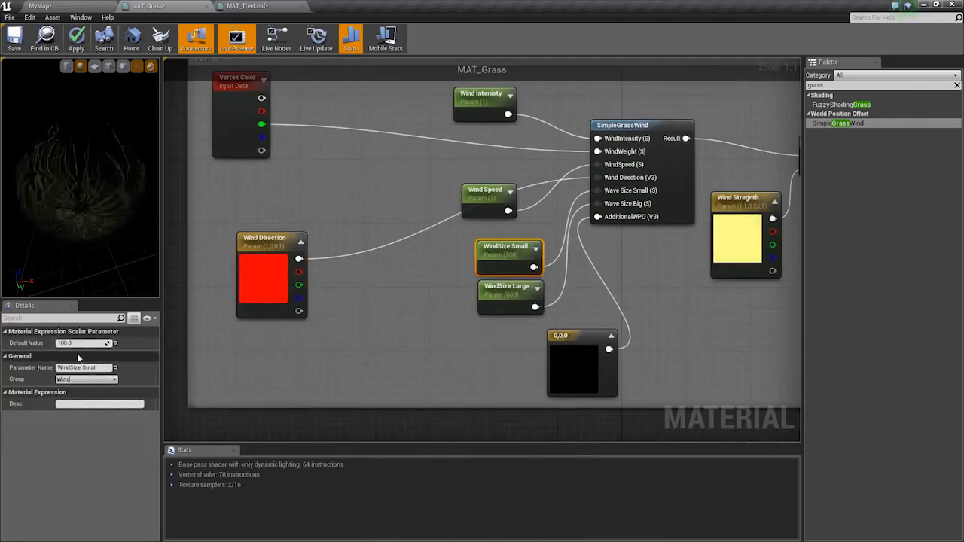
left_click_drag(458, 322, 532, 257)
right_click_drag(532, 258, 488, 281)
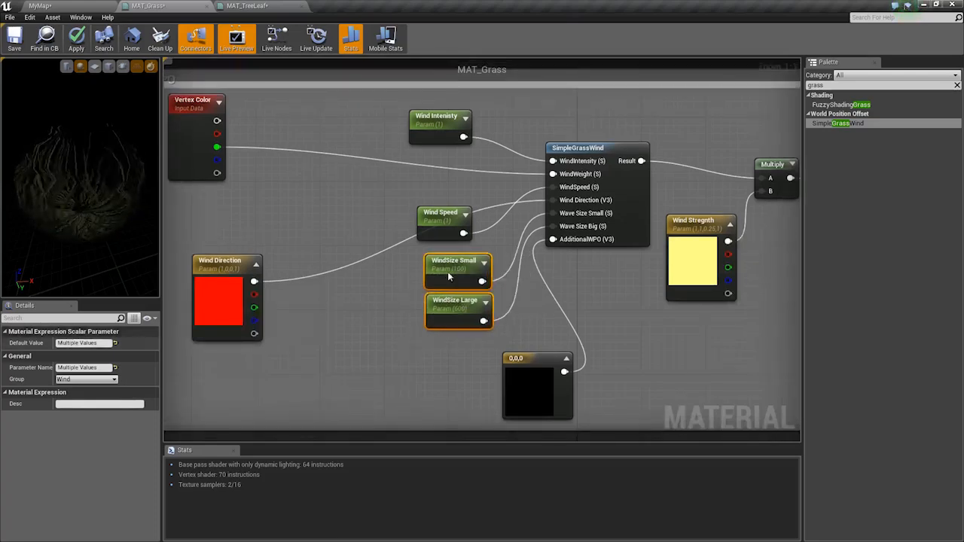
left_click(449, 278)
left_click(60, 367)
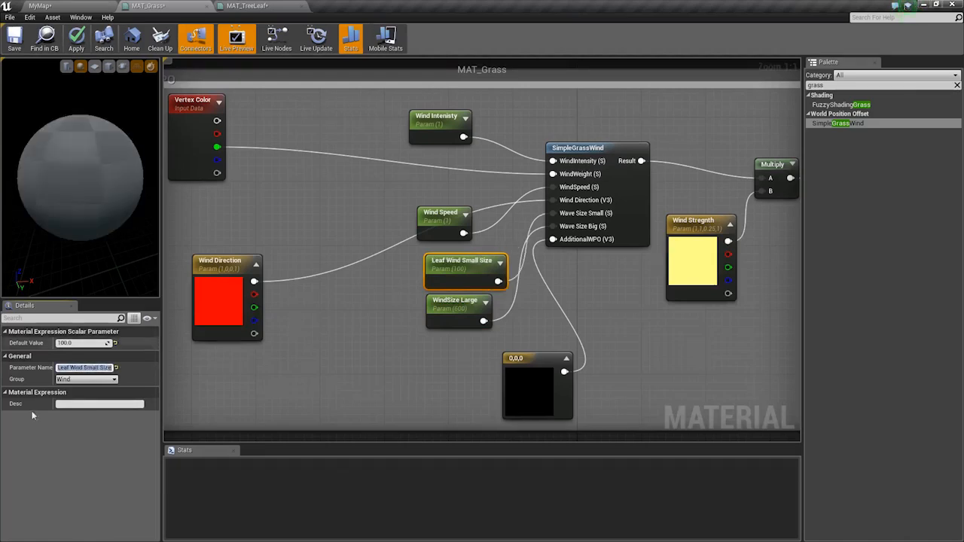
- Rename the WindSize Large parameter to Leaf Wind Large Size
left_click(453, 320)
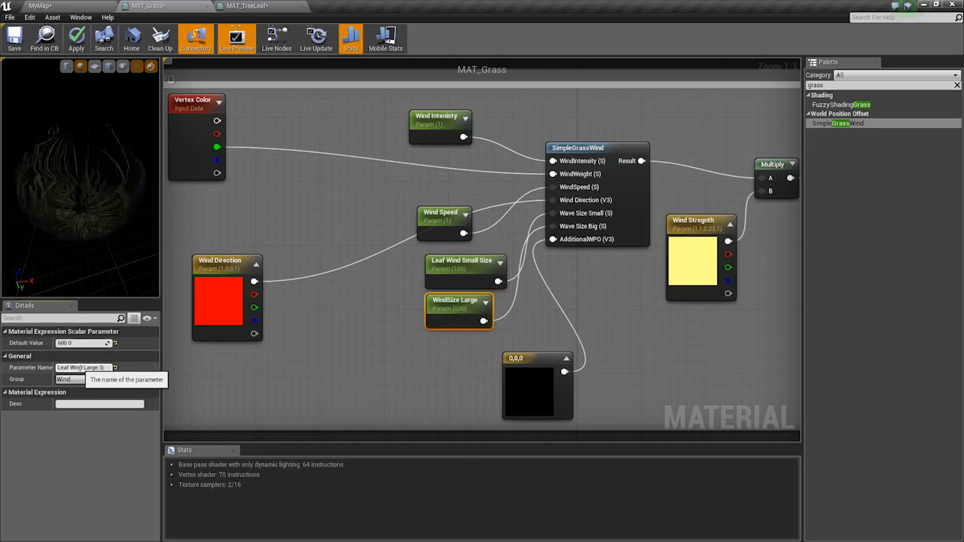
type("ize")
key("Return")
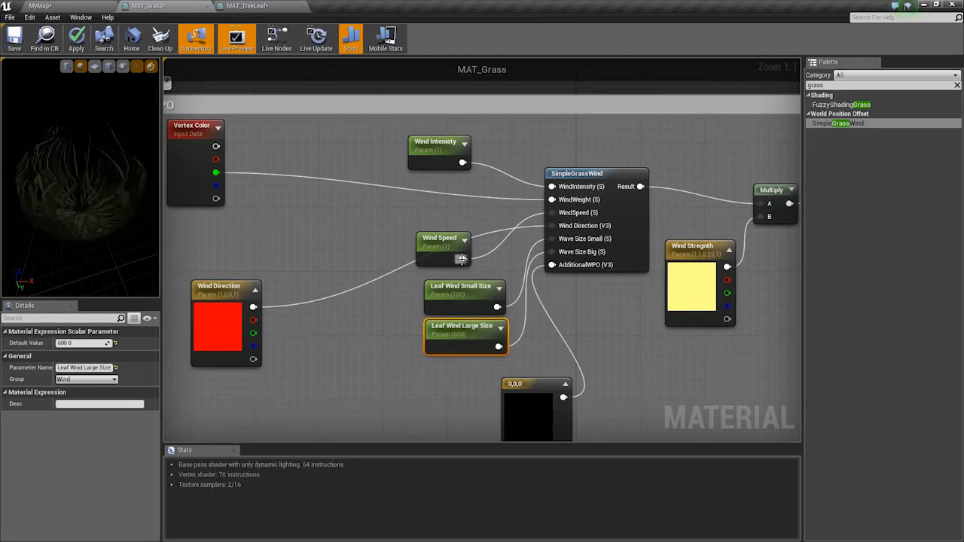
- Shift the Wind Speed node slightly clear of the connections and rename the parameter to Leaf Wind Speed
left_click_drag(433, 246, 384, 236)
right_click_drag(384, 236, 439, 229)
left_click_drag(441, 234, 482, 220)
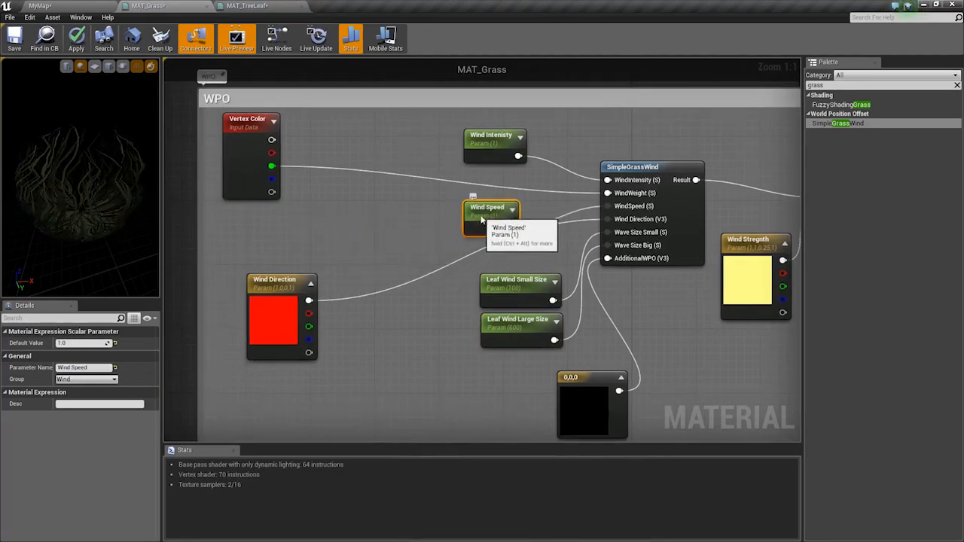
left_click(62, 368)
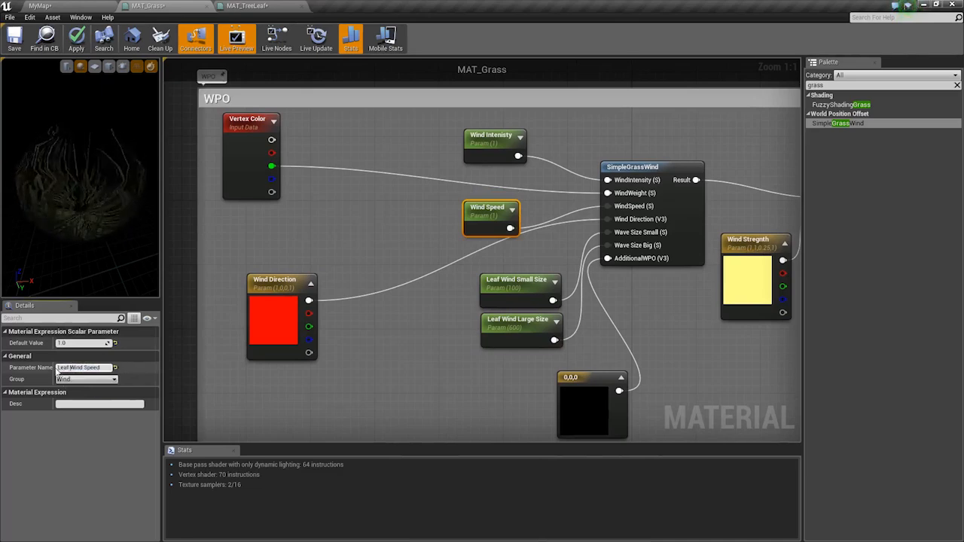
key("Return")
- Rename the Wind Intenisty parameter to Leaf Wind Intenisty
left_click(486, 138)
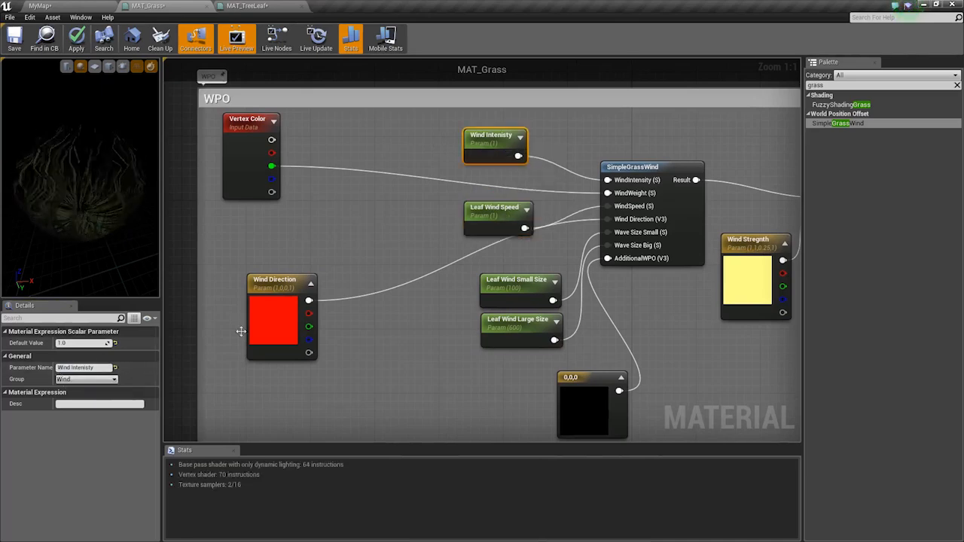
left_click(75, 368)
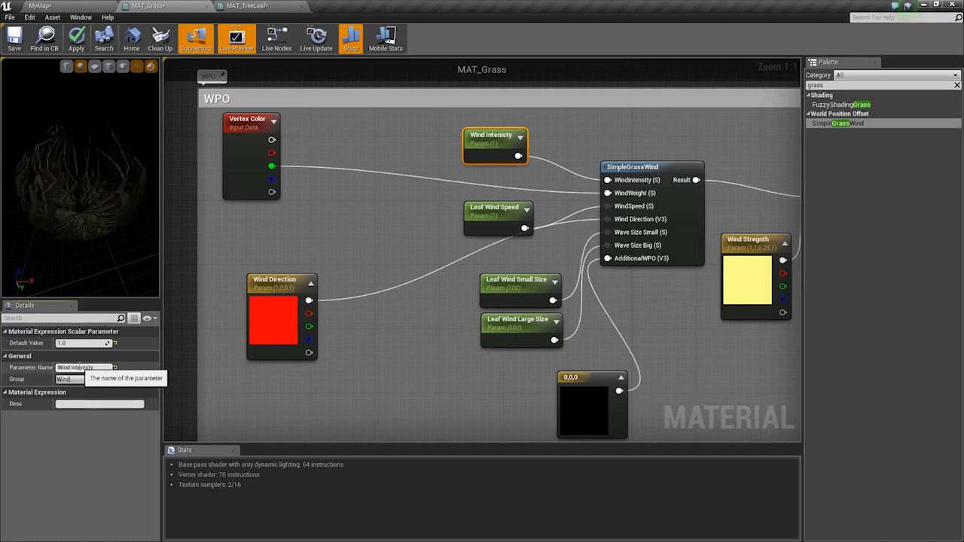
type("Leaf")
key("Return")
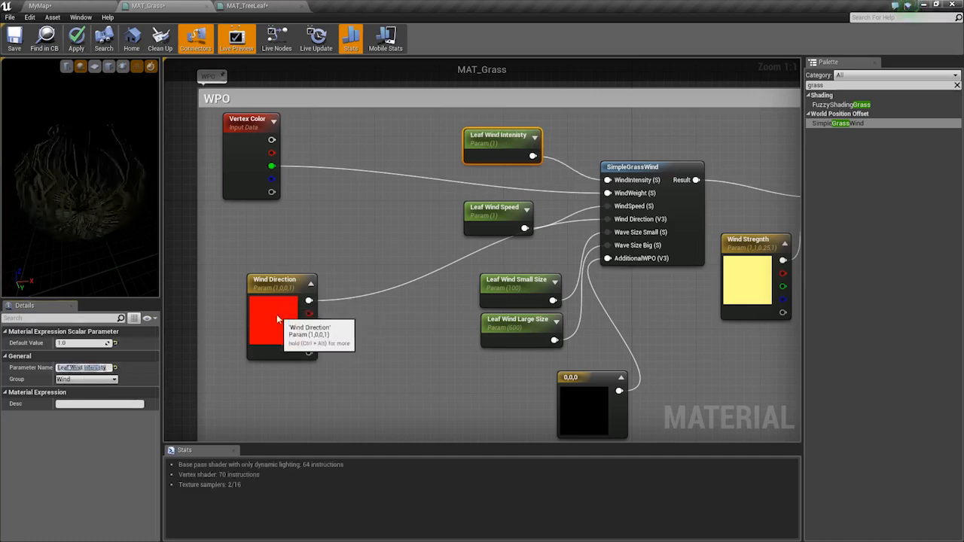
- Connect the Vertex Color node's red channel to SimpleGrassWind's WindWeight input
left_click(258, 165)
left_click_drag(272, 153, 620, 196)
right_click_drag(620, 196, 411, 190)
- Rename the Wind Stregnth vector parameter to Leaf Wind Wieghting
left_click(548, 292)
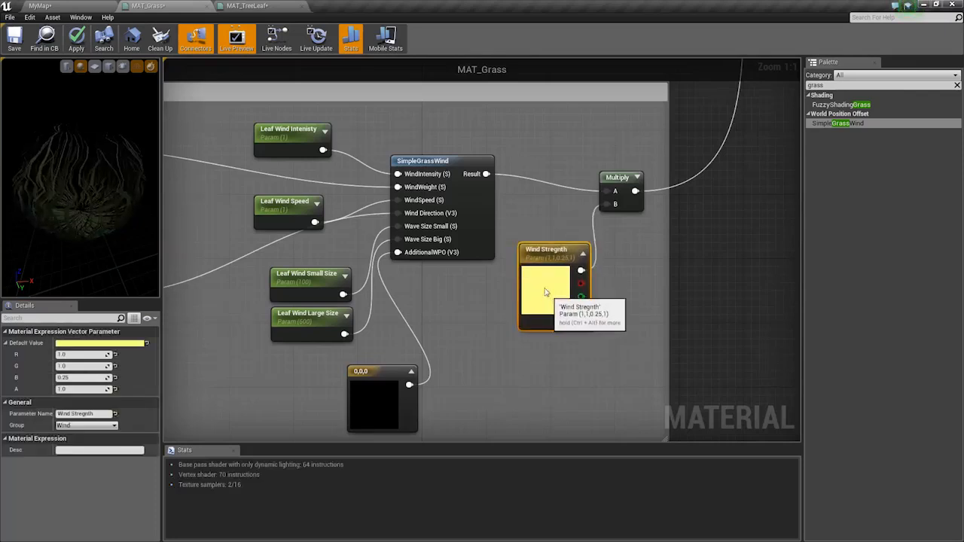
right_click_drag(607, 286, 601, 302)
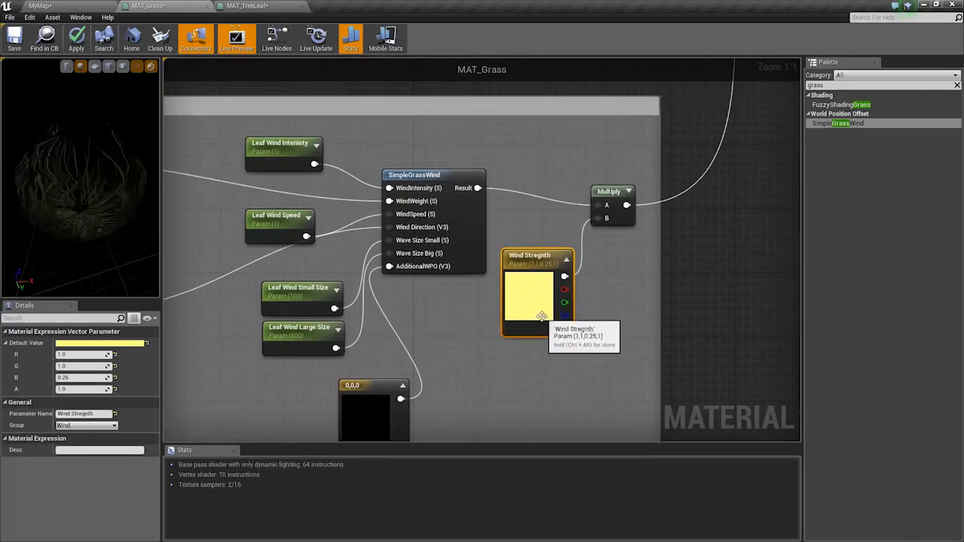
left_click(82, 413)
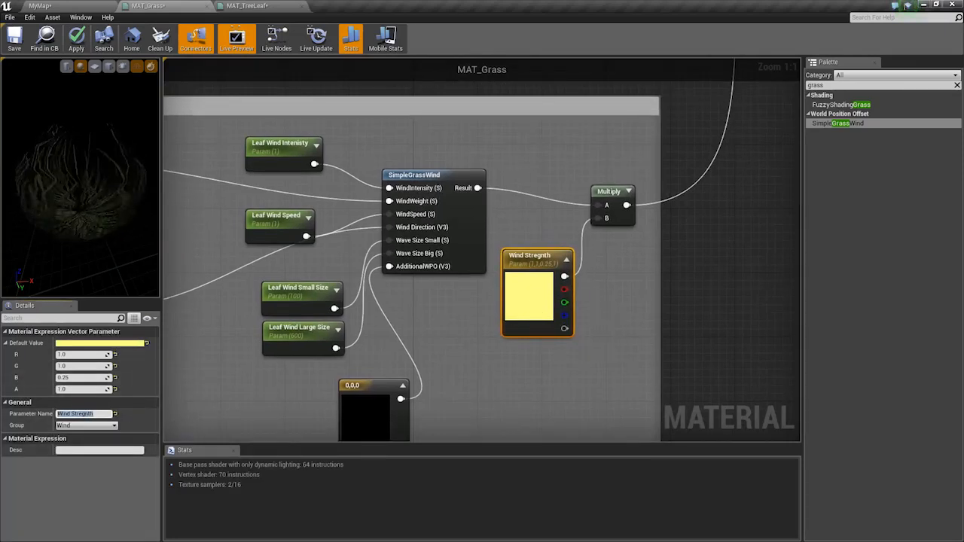
type("Leaf Wind Weighting")
key("Return")
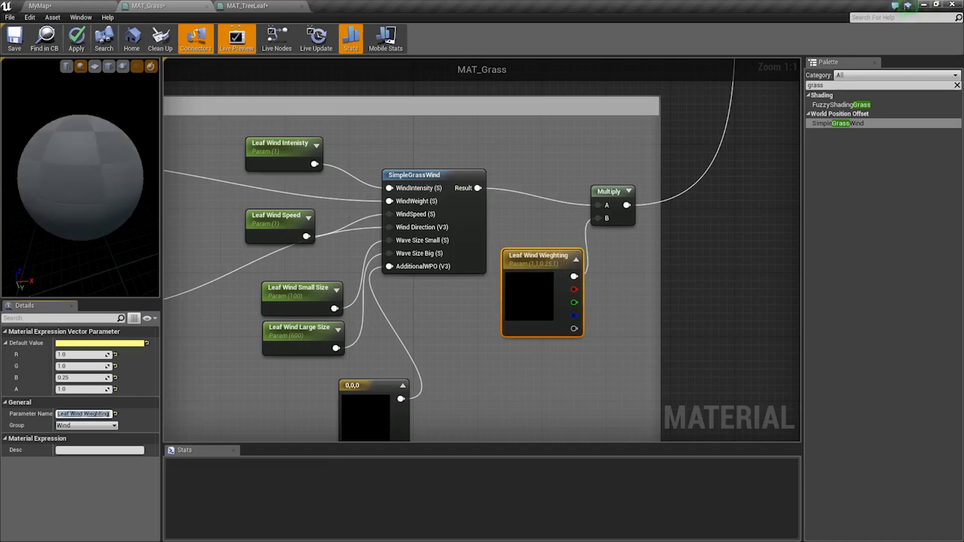
- Rename the comment box around the wind nodes from WPO to LeafWind
scroll(572, 248, "down", 6)
scroll(573, 266, "up", 1)
right_click_drag(562, 270, 596, 241)
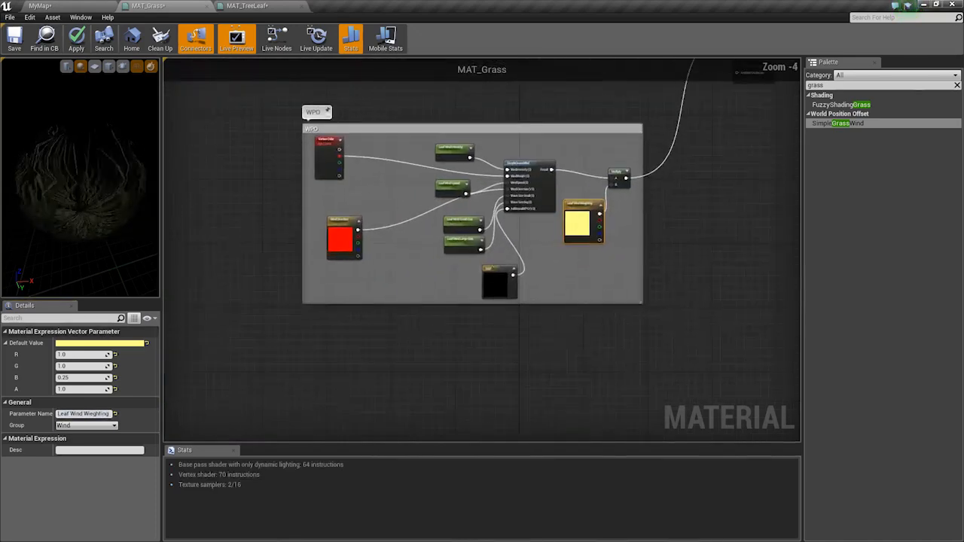
left_click_drag(254, 326, 619, 115)
left_click(372, 156)
left_click_drag(310, 134, 589, 279)
left_click(311, 129)
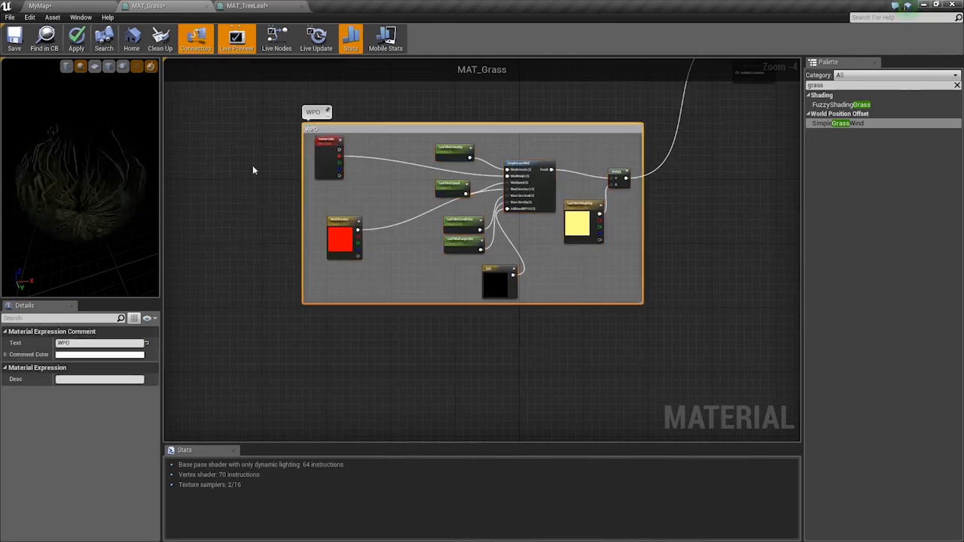
left_click(77, 343)
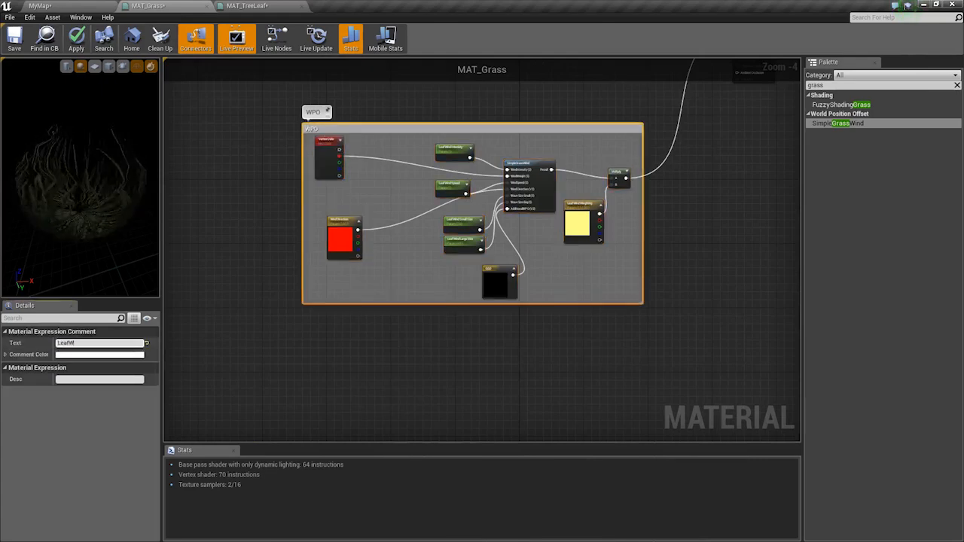
- Review the Base Grass group's texture, tint and subsurface nodes and how they connect down to the LeafWind group
right_click_drag(446, 178, 433, 399)
scroll(419, 217, "up", 2)
scroll(419, 218, "up", 1)
right_click_drag(420, 218, 433, 289)
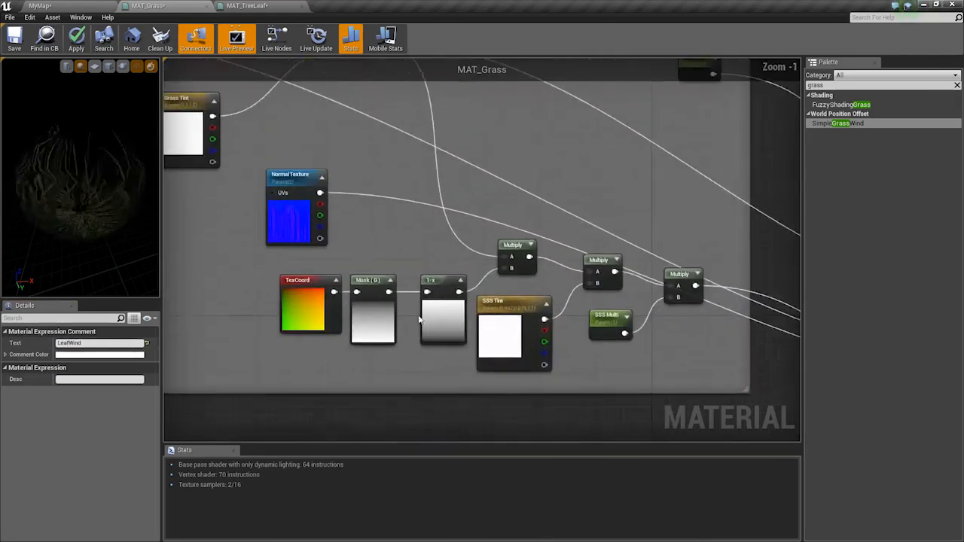
scroll(411, 301, "down", 1)
right_click_drag(394, 234, 402, 264)
right_click_drag(452, 224, 551, 292)
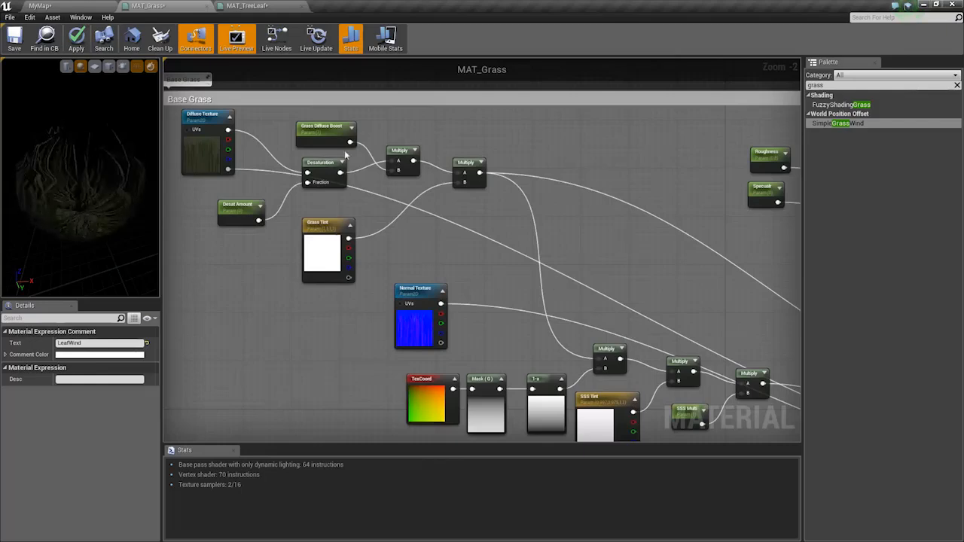
right_click_drag(246, 223, 42, 198)
scroll(636, 277, "down", 2)
right_click_drag(636, 276, 503, 86)
scroll(265, 122, "up", 1)
right_click_drag(387, 270, 435, 92)
scroll(465, 203, "down", 1)
scroll(480, 280, "up", 3)
right_click_drag(479, 283, 469, 181)
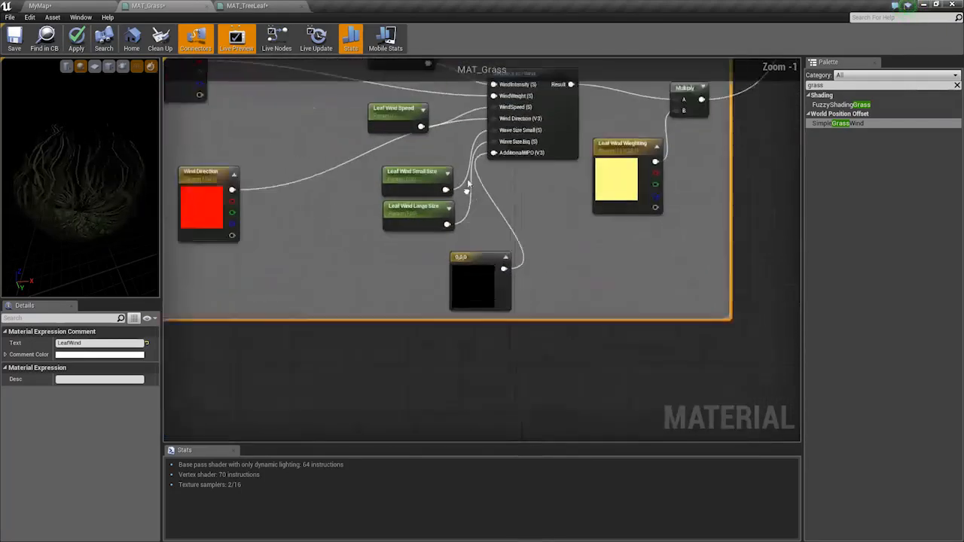
- Duplicate all the nodes inside the LeafWind group
scroll(470, 179, "down", 3)
right_click_drag(354, 226, 351, 243)
left_click(275, 258)
left_click_drag(294, 258, 602, 105)
key("ctrl+c")
key("ctrl+v")
- Place the duplicated wind nodes below the LeafWind group and wrap them in a comment named TrunkWind
right_click_drag(527, 335, 523, 204)
left_click_drag(494, 192, 333, 301)
type("cTrunkWind")
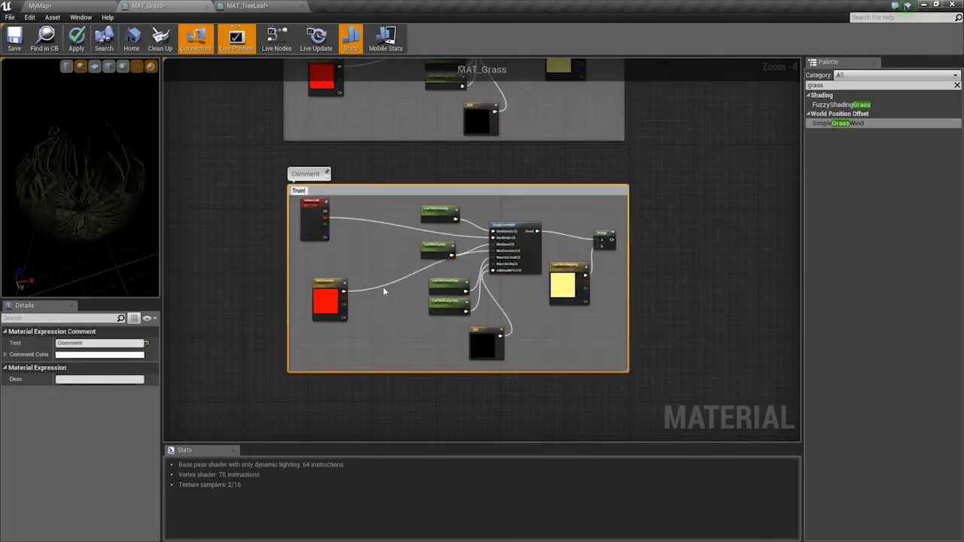
key("Return")
- Replace the TrunkWind group's Leaf Wind Wieghting parameter with a three-component constant vector wired to the Multiply node's B input
scroll(428, 346, "up", 2)
scroll(428, 346, "up", 2)
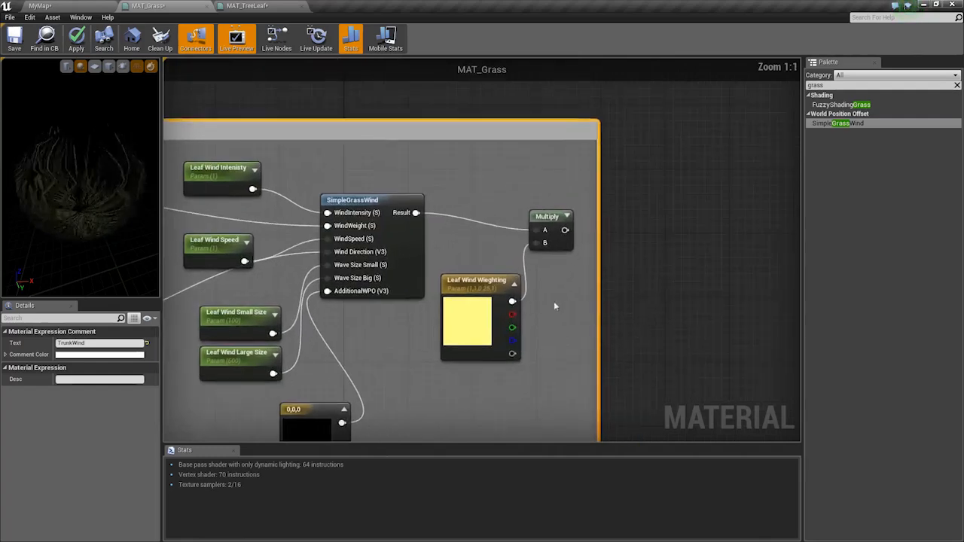
left_click(481, 331)
key("Delete")
right_click_drag(477, 318, 490, 306)
left_click(492, 287)
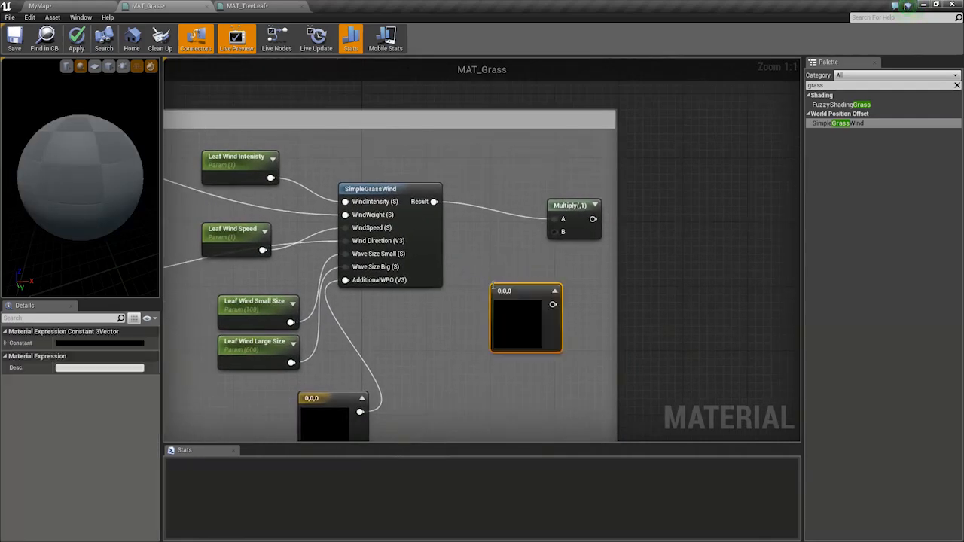
left_click_drag(553, 304, 563, 231)
left_click_drag(506, 347, 466, 342)
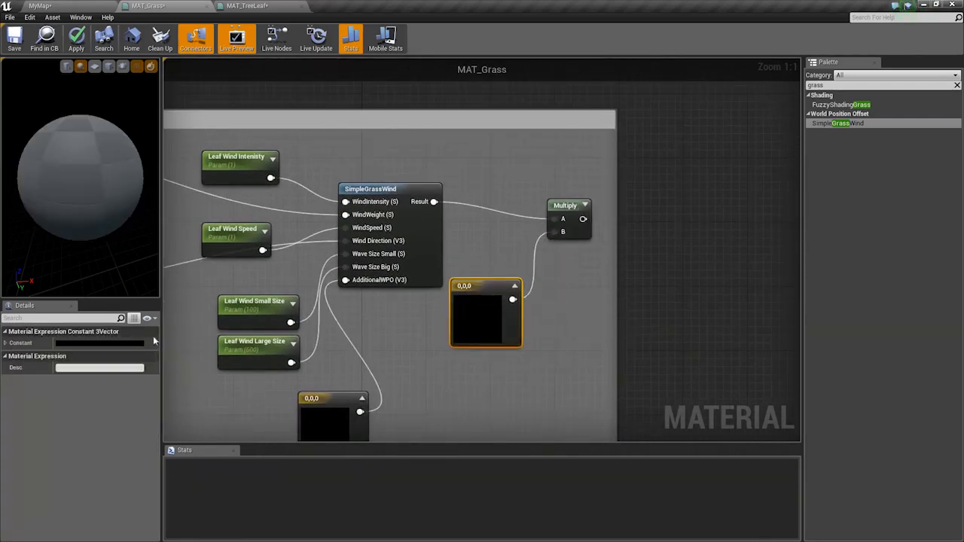
- Set the new constant vector's R and G values to 1
left_click(6, 343)
left_click(82, 355)
type("1")
key("Tab")
type("1")
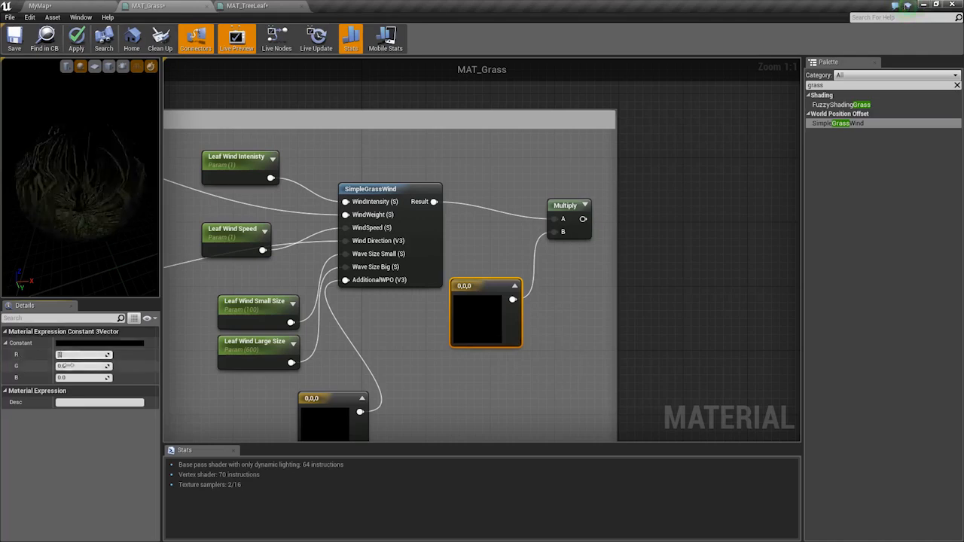
key("Return")
- Move the yellow 1,1,0 constant closer beneath the TrunkWind group's Multiply node
right_click_drag(395, 387, 566, 328)
left_click(566, 328)
left_click_drag(653, 261, 656, 278)
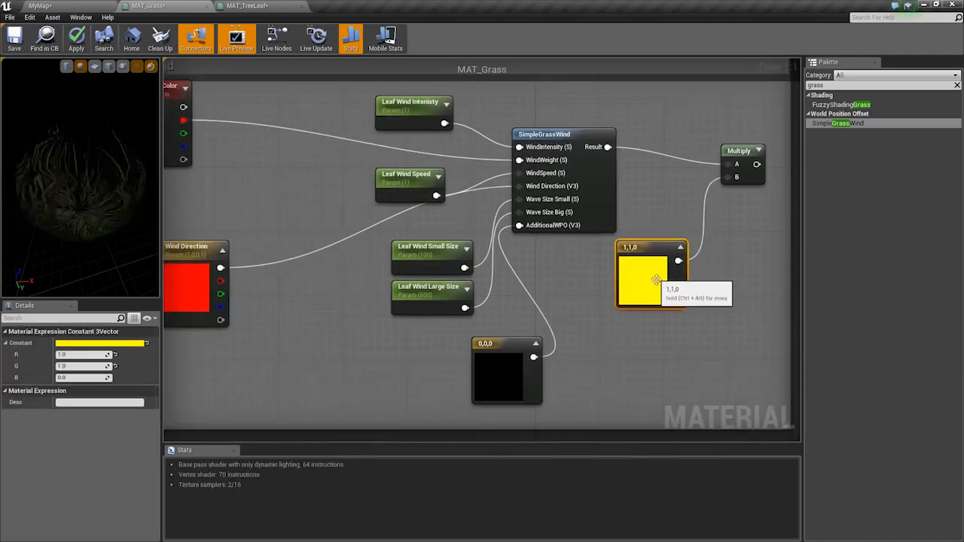
right_click_drag(670, 287, 636, 296)
left_click_drag(604, 286, 624, 280)
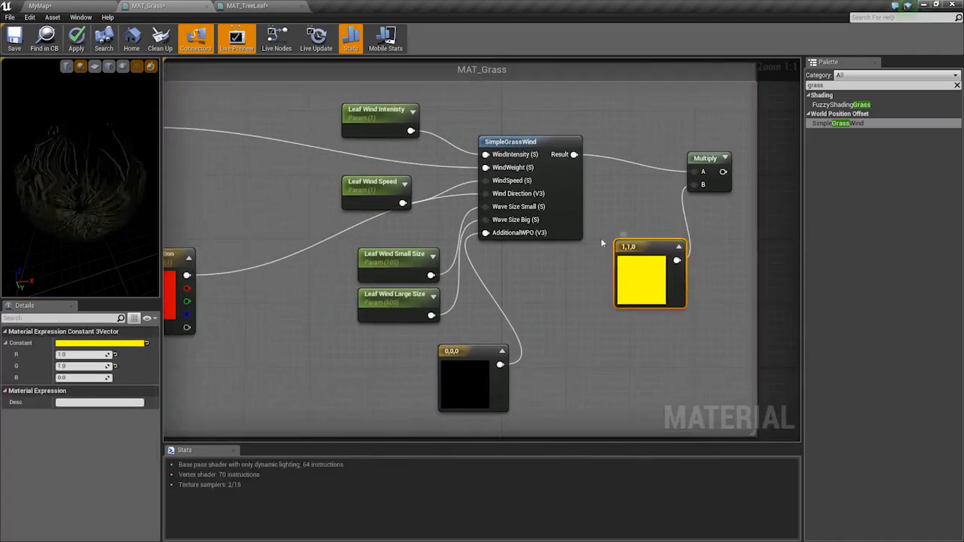
- Sum the LeafWind and TrunkWind Multiply outputs in a new Add node and connect its result to World Position Offset
right_click_drag(608, 326, 750, 339)
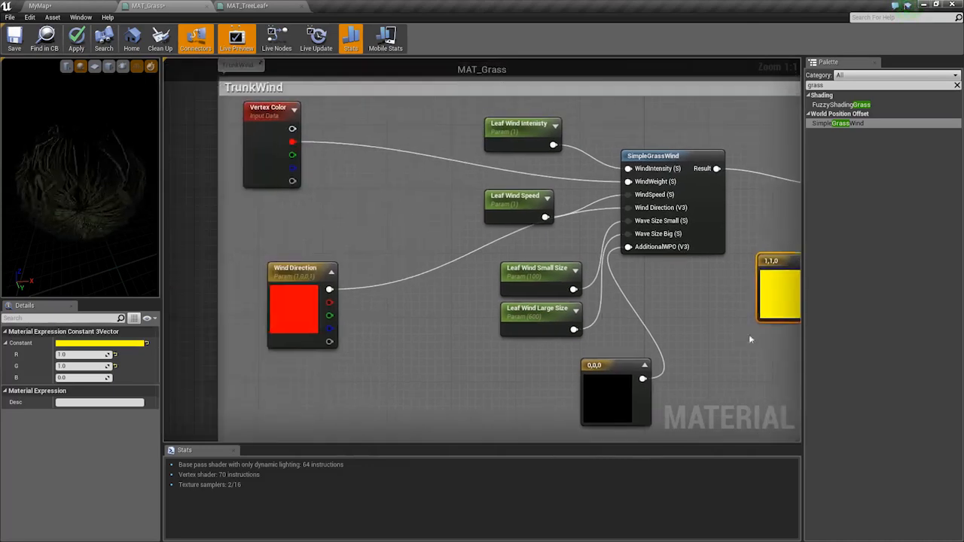
right_click_drag(456, 270, 435, 307)
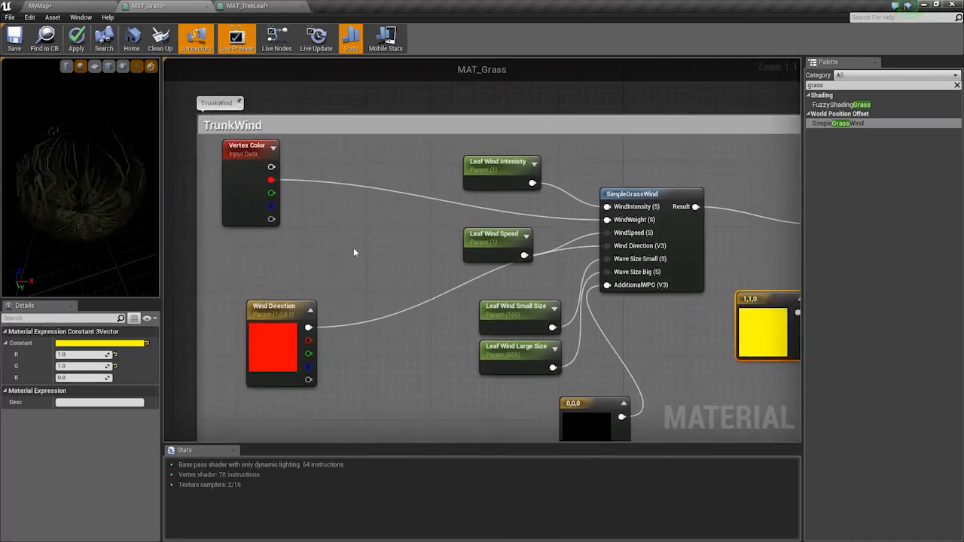
right_click_drag(701, 222, 421, 331)
scroll(547, 233, "down", 2)
right_click_drag(630, 201, 518, 316)
right_click_drag(498, 203, 487, 266)
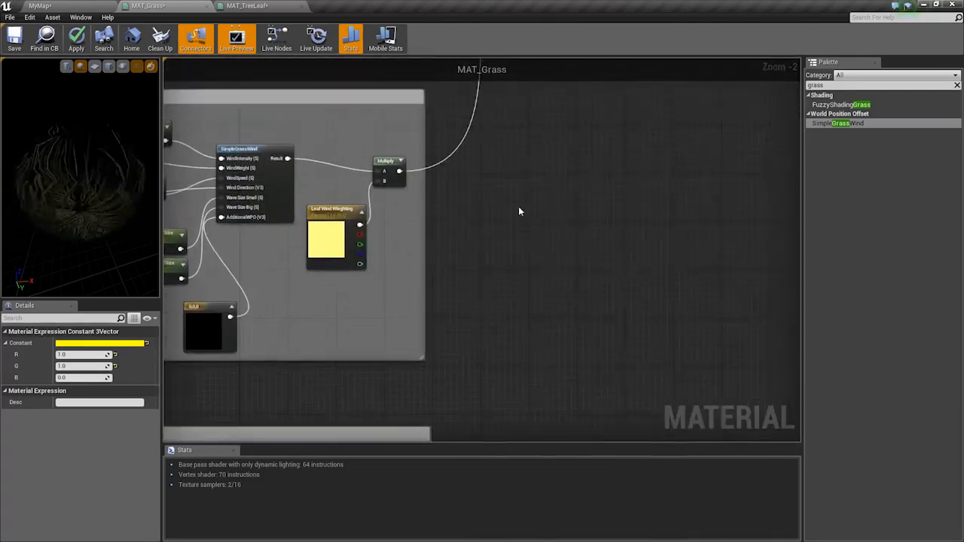
key("a")
left_click(518, 207)
left_click_drag(525, 222, 399, 172)
right_click_drag(544, 272, 544, 172)
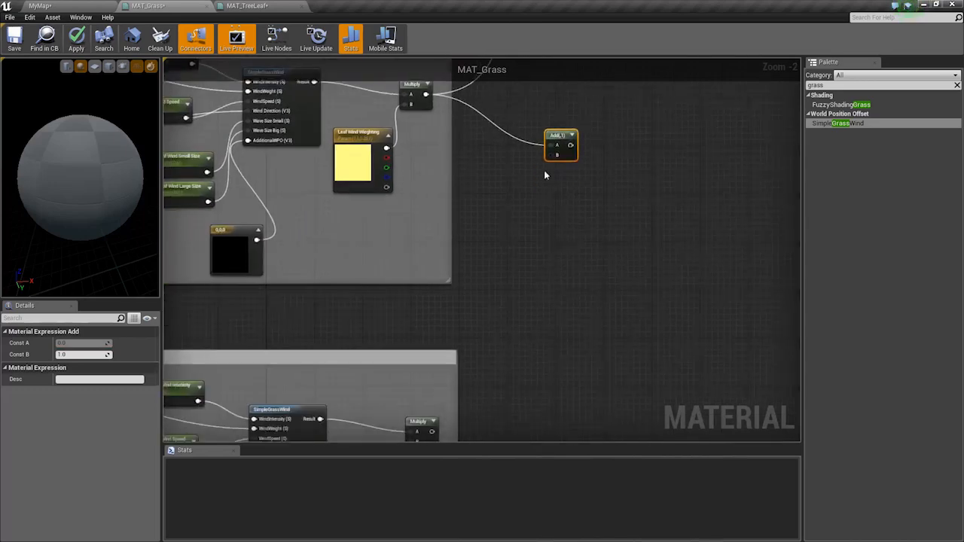
left_click_drag(557, 136, 433, 414)
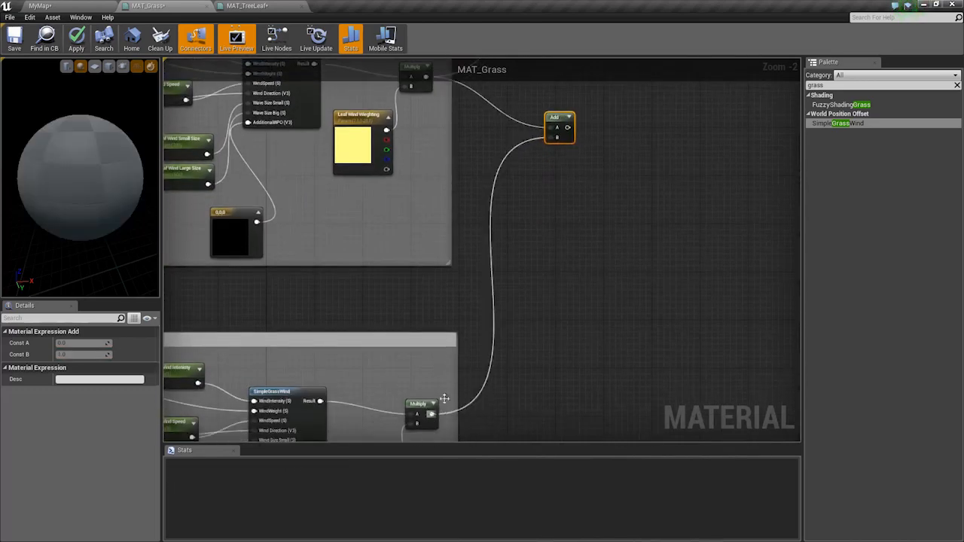
right_click_drag(603, 102, 498, 380)
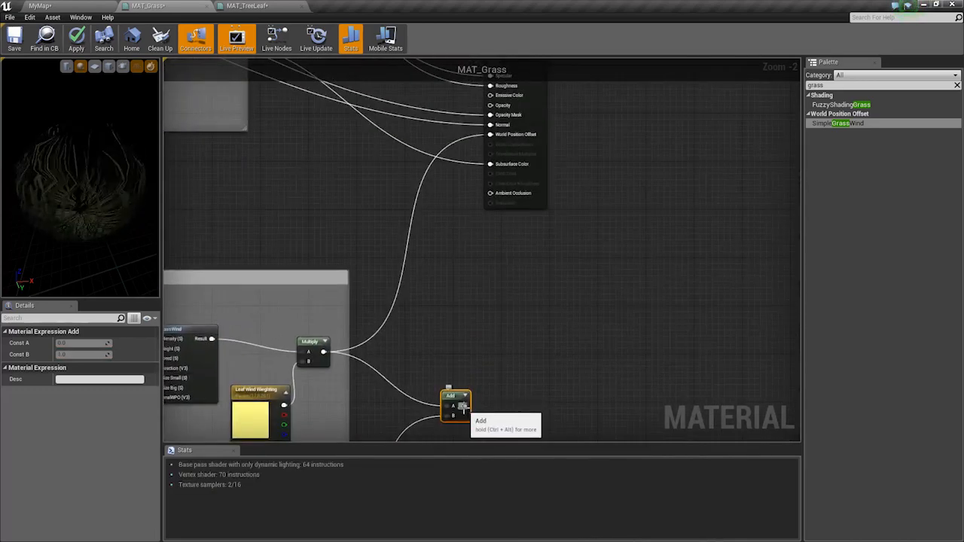
left_click_drag(463, 407, 491, 134)
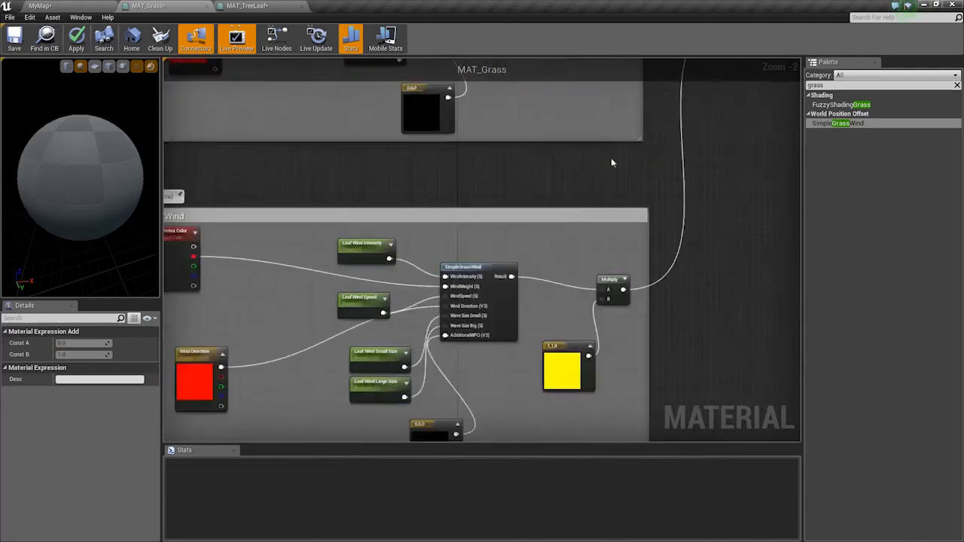
- Connect the TrunkWind group's Vertex Color blue channel to the WindWeight input of its SimpleGrassWind node
scroll(423, 367, "up", 2)
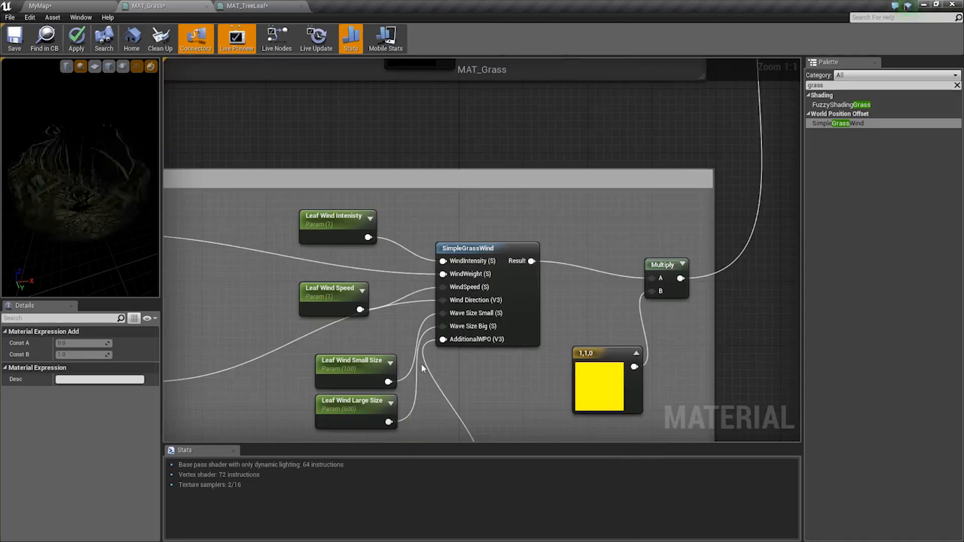
right_click_drag(421, 363, 587, 338)
left_click_drag(280, 235, 607, 248)
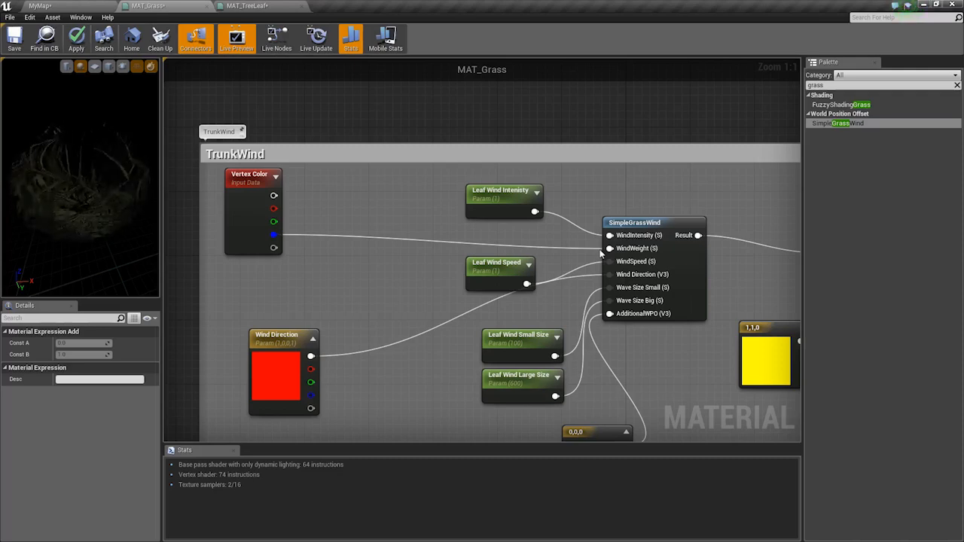
- Rename the TrunkWind group's Leaf Wind Intenisty parameter to Trunk Wind Intenisty and set its default value to 0.5
left_click(473, 213)
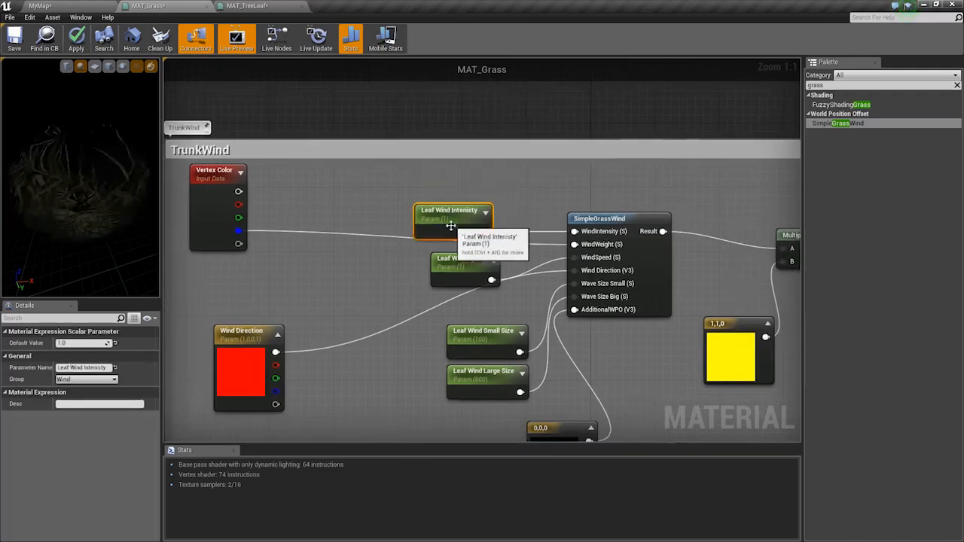
right_click_drag(473, 218, 455, 171)
left_click(63, 368)
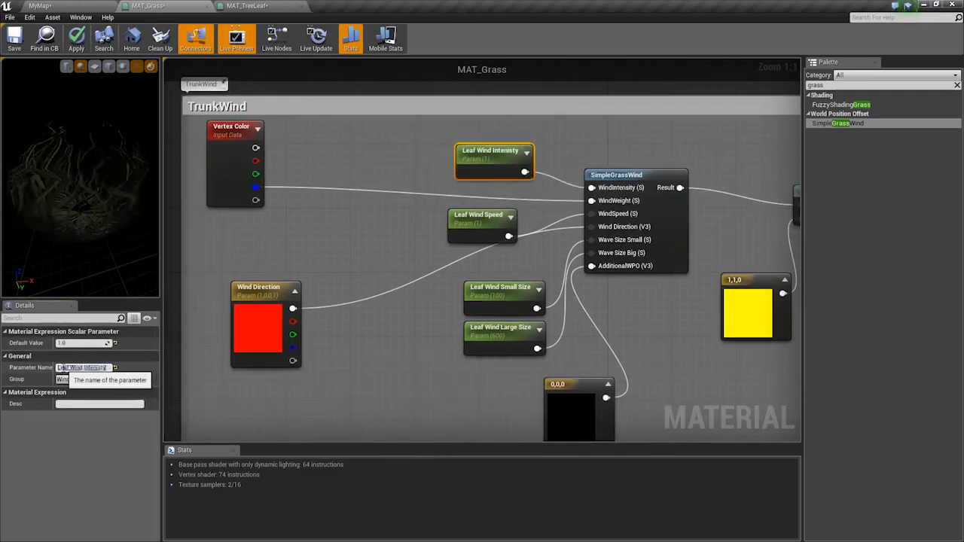
type("T")
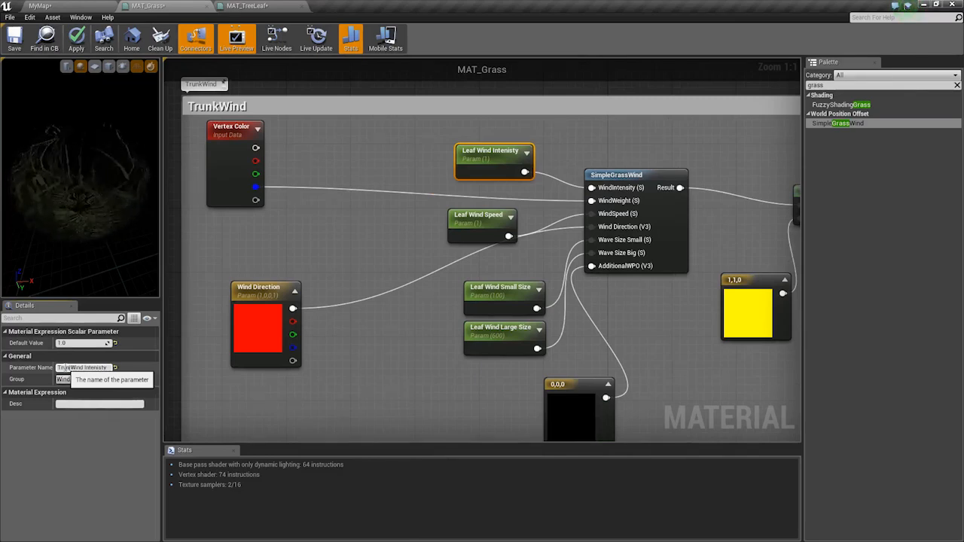
type("runk")
key("Return")
right_click_drag(467, 209, 449, 214)
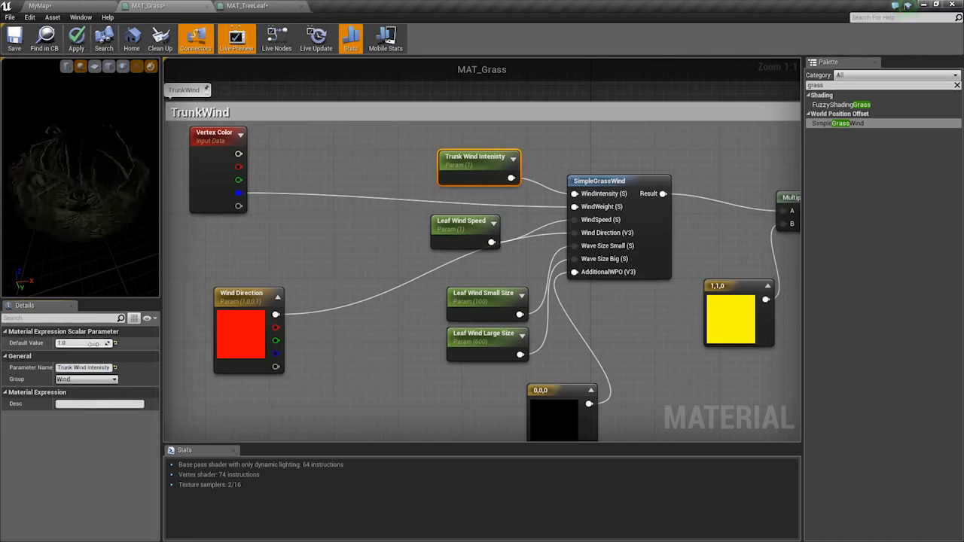
type("0.1")
key("Return")
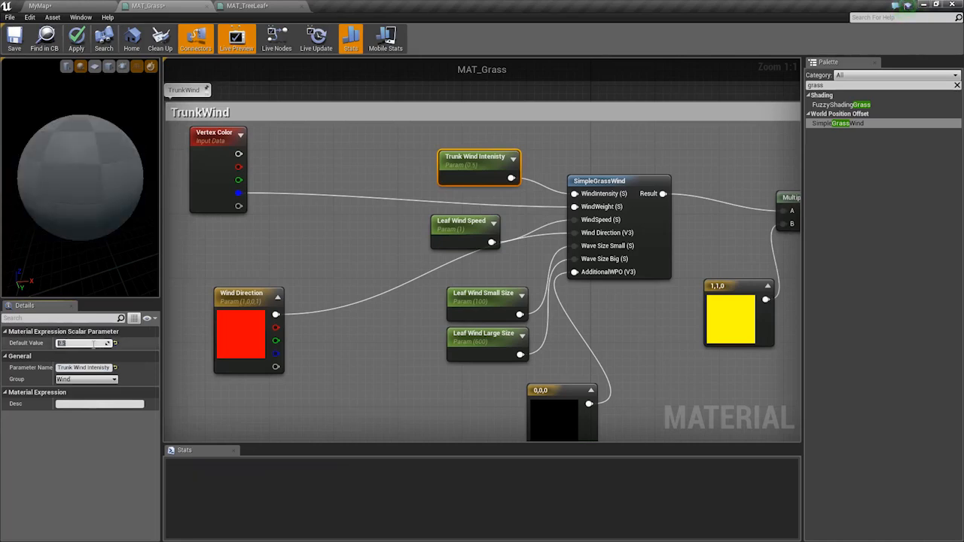
- Rename the TrunkWind group's Leaf Wind Speed parameter to Trunk Wind Speed and set its default value to 0.5
left_click(471, 239)
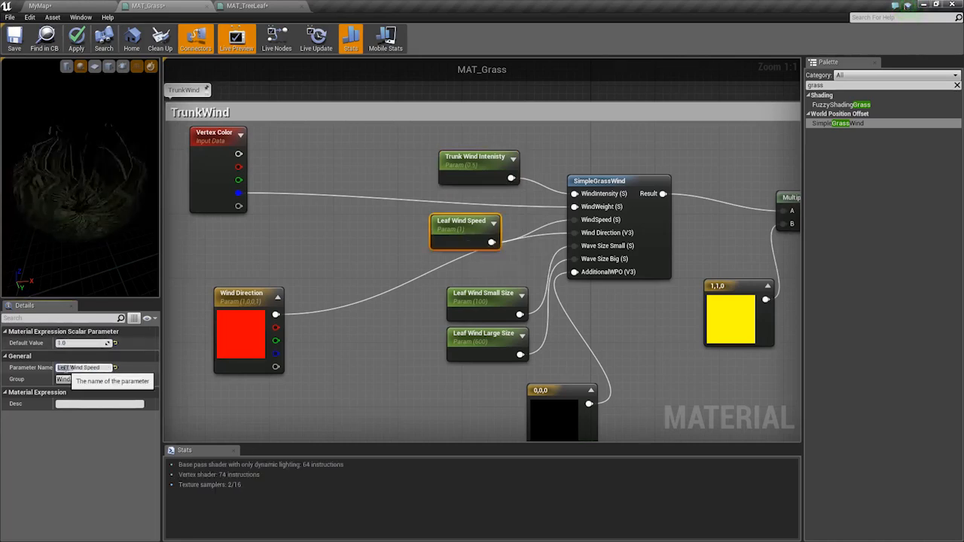
key("Return")
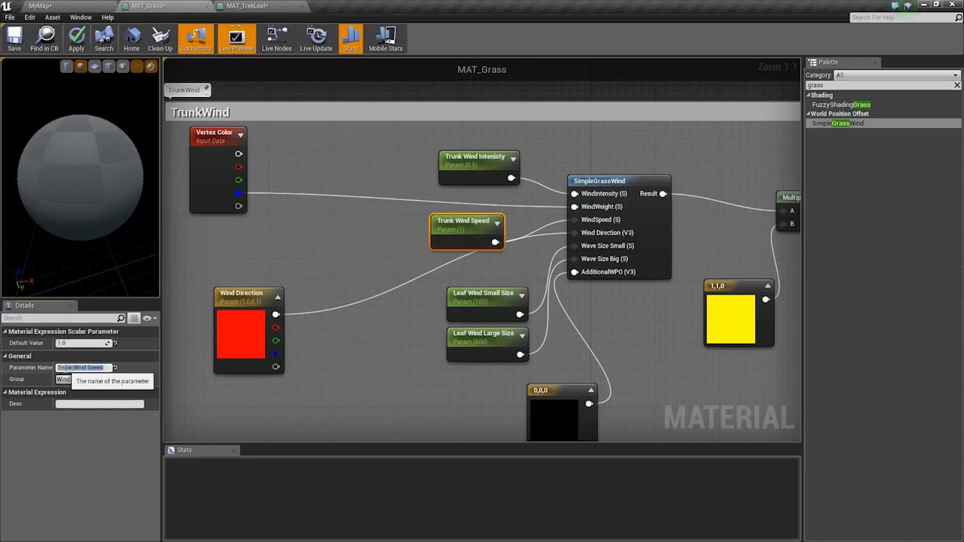
type("T")
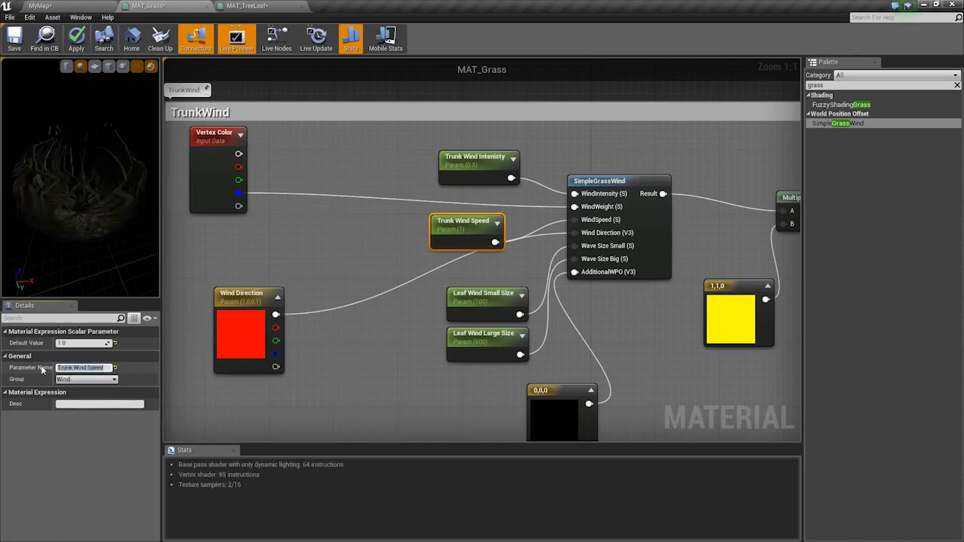
left_click(79, 343)
type("0.5")
key("Return")
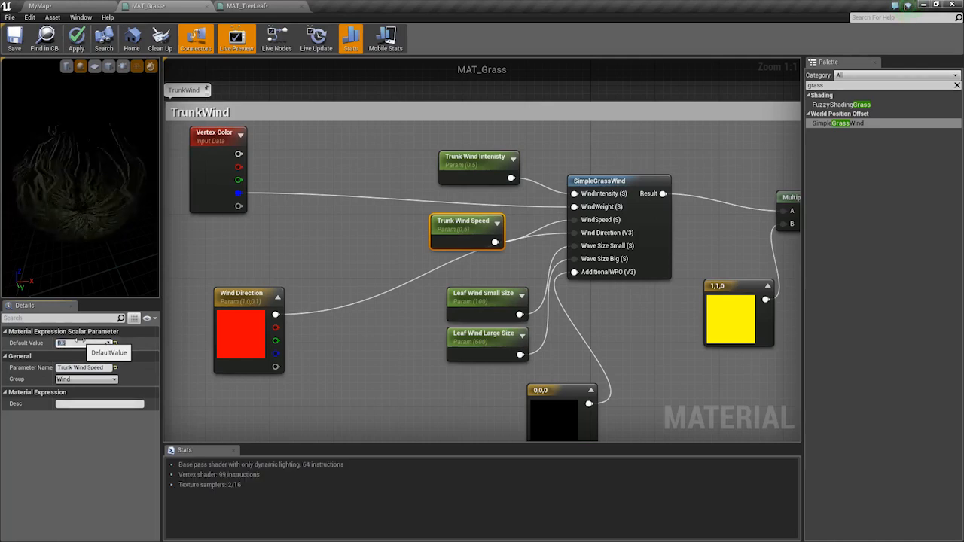
- Move the Trunk Wind Speed node and the two wind size nodes farther away from the TrunkWind group's SimpleGrassWind node
left_click_drag(482, 241, 513, 267)
left_click(509, 264)
left_click_drag(454, 228, 390, 228)
right_click_drag(474, 266, 435, 278)
left_click(370, 319)
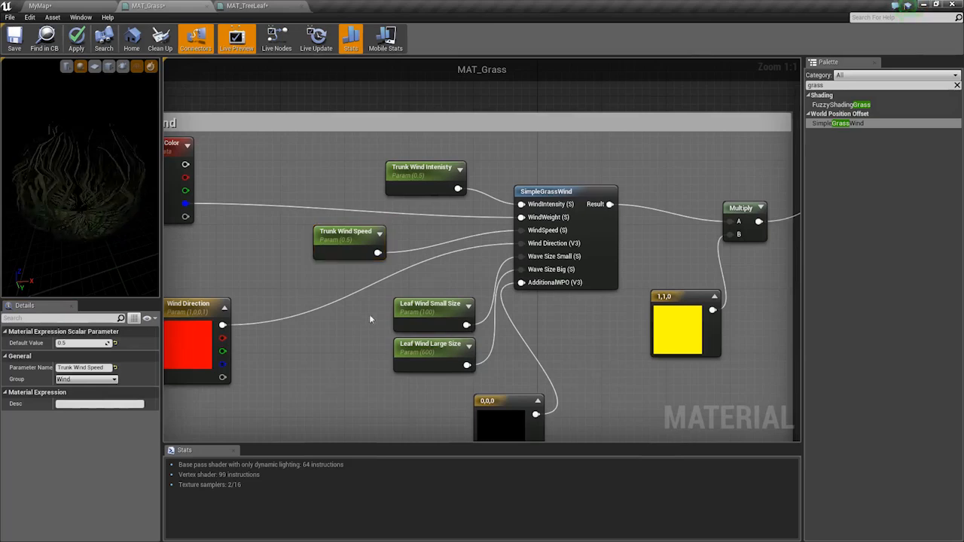
left_click_drag(370, 320, 493, 378)
left_click_drag(415, 348, 366, 349)
right_click_drag(273, 364, 308, 327)
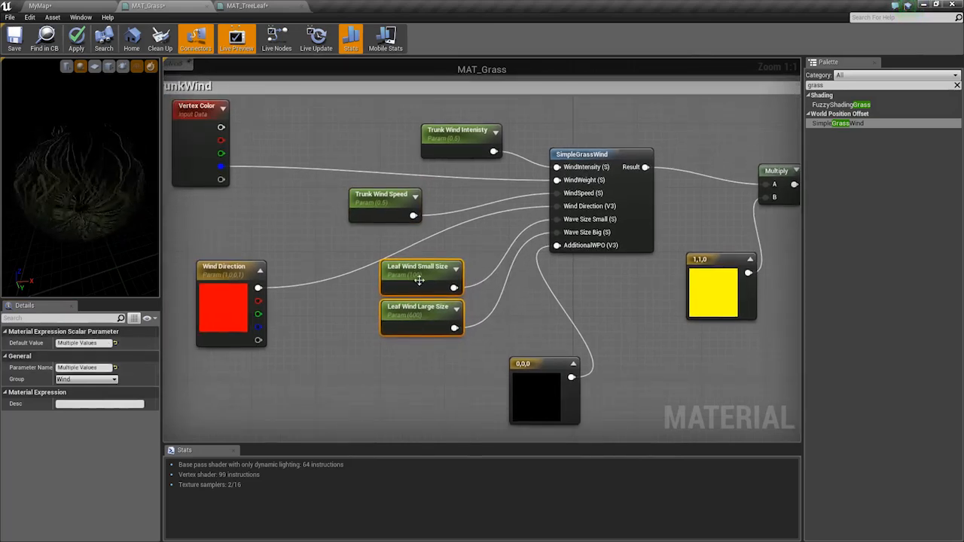
- Set the TrunkWind group's small size parameter to a default of 1000 and rename it Trunk Wind Small Size
left_click(420, 280)
left_click(64, 343)
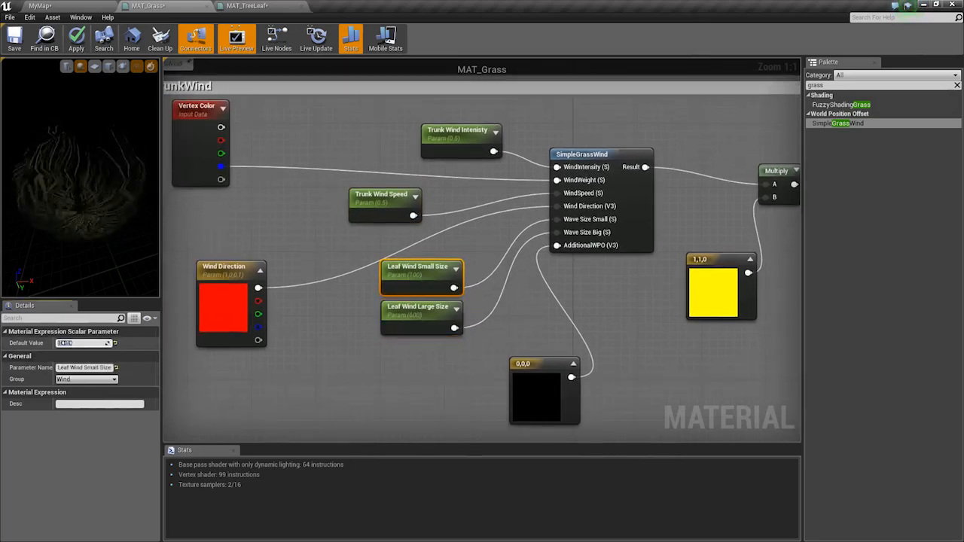
type("1000")
key("Return")
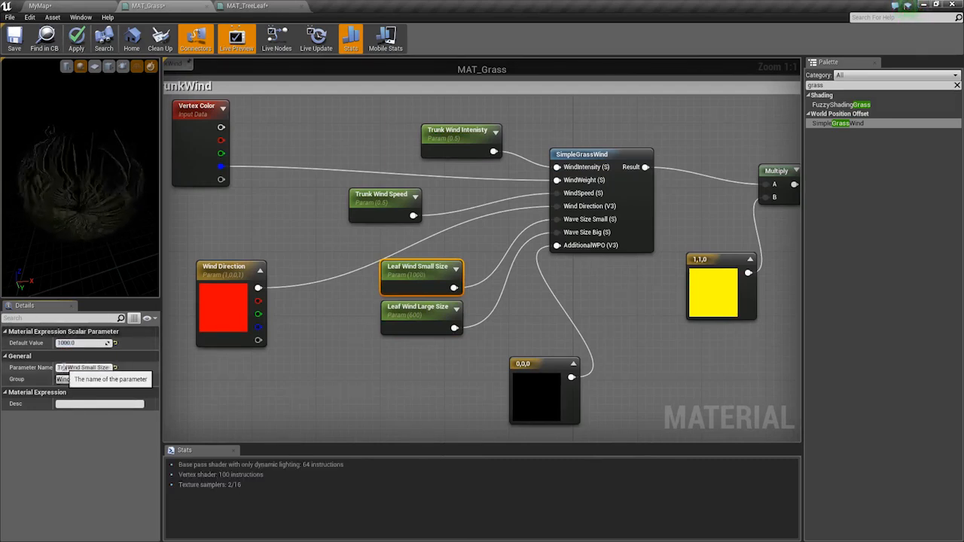
- Set the default value of the TrunkWind group's Leaf Wind Large Size parameter to 4000
left_click(433, 320)
left_click(70, 343)
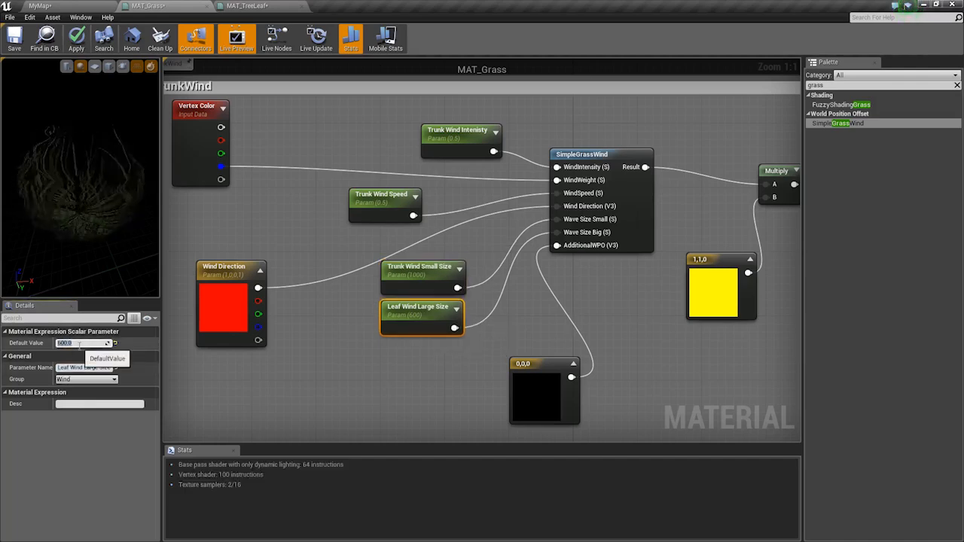
key("Return")
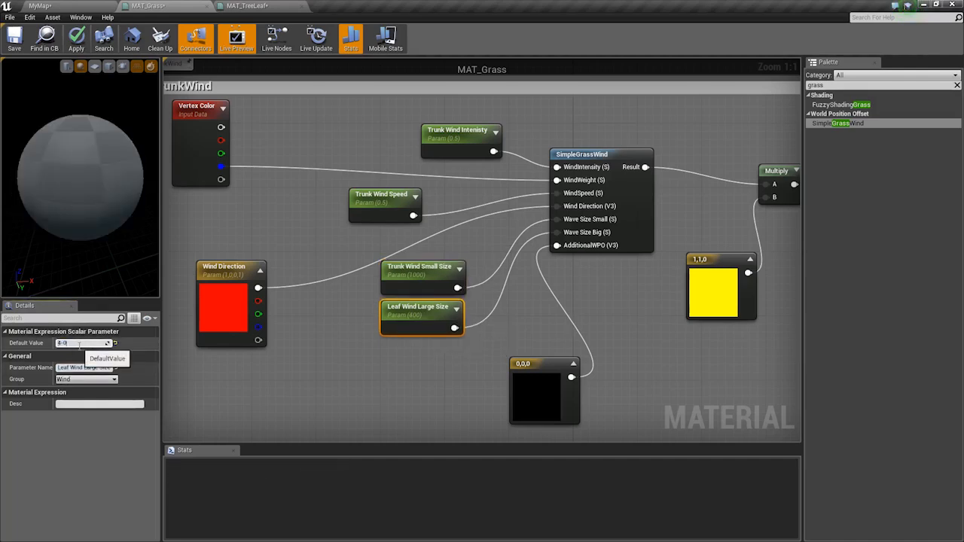
type("44")
key("BackSpace")
type("000")
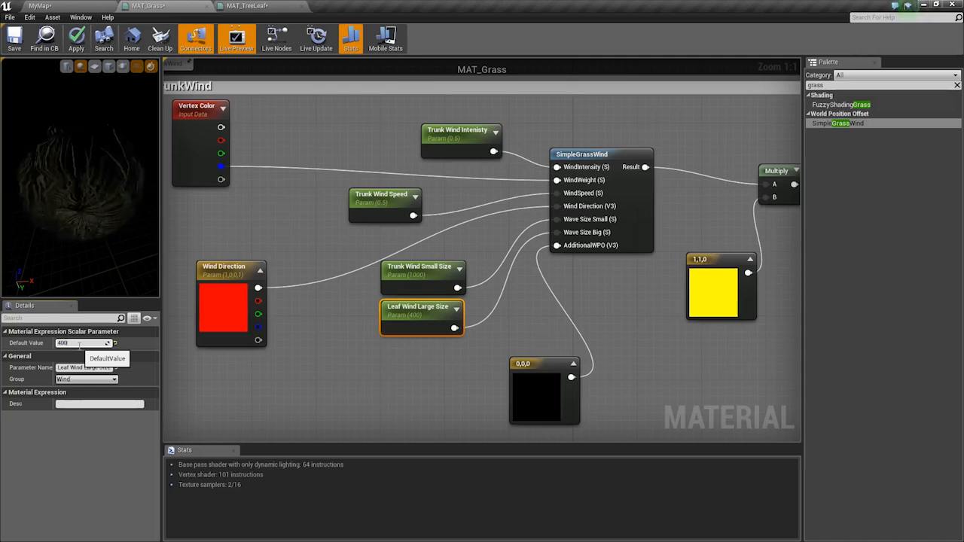
key("Return")
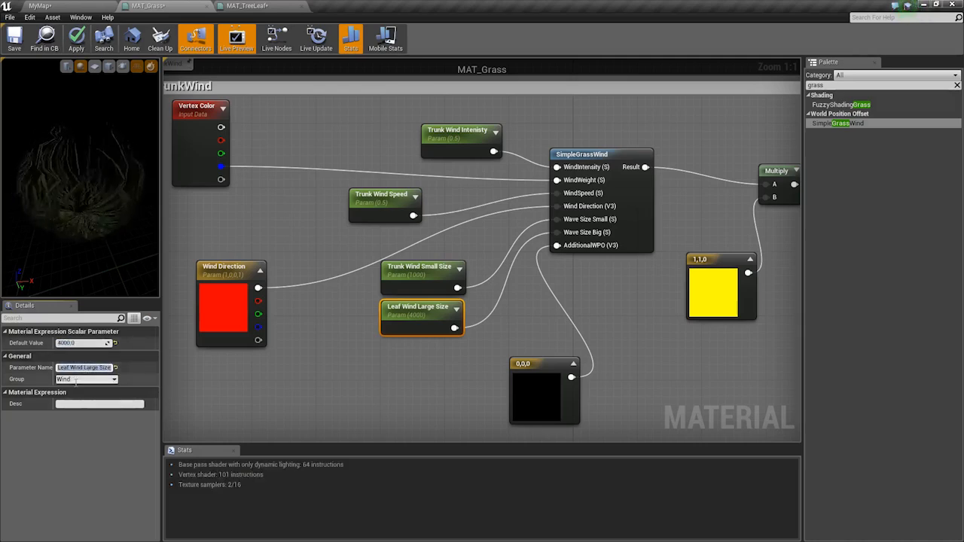
- Rename the TrunkWind group's Leaf Wind Large Size parameter to Trunk Wind Large Size
left_click(85, 368)
type("Trunk Wind Small Size")
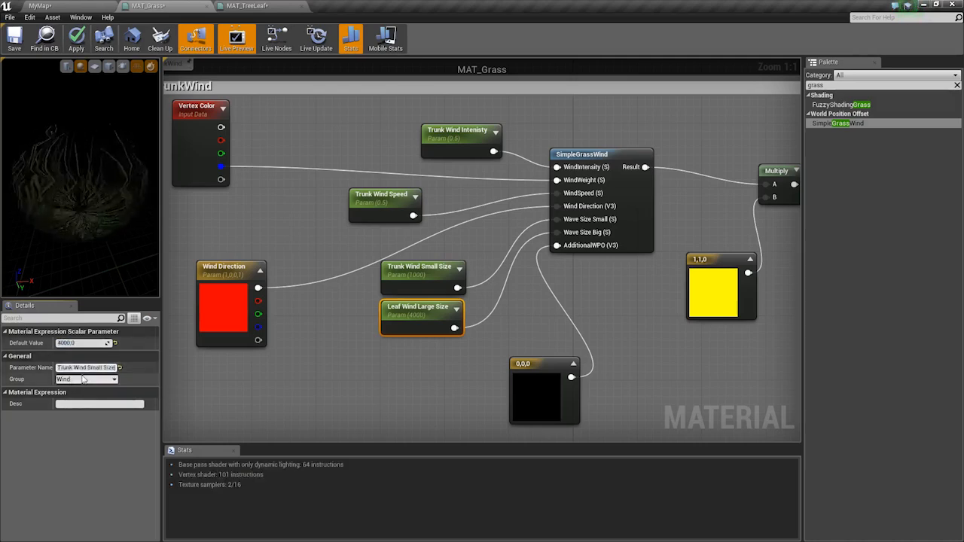
double_click(98, 368)
type("Large")
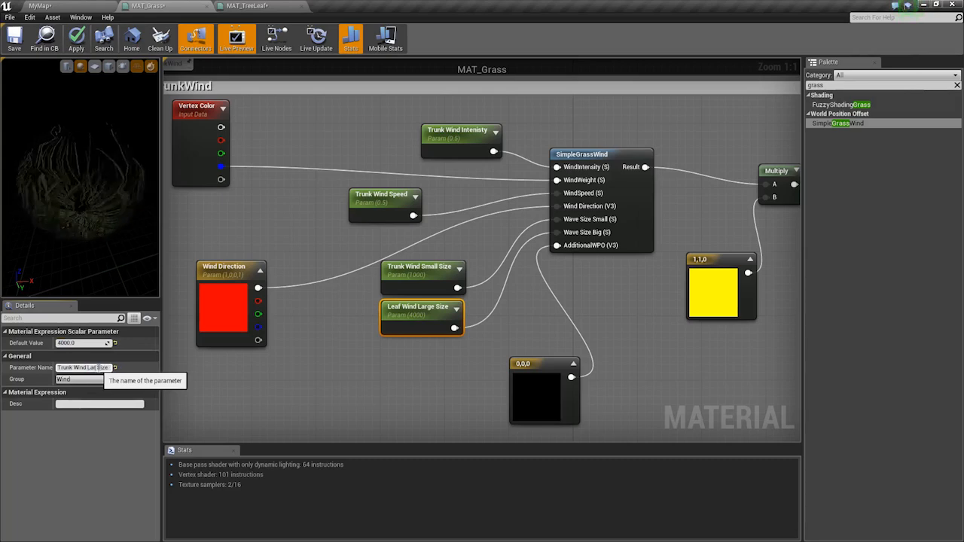
key("Return")
- Apply the MAT_Grass changes and look over the LeafWind and TrunkWind groups in the graph
right_click_drag(667, 309, 604, 347)
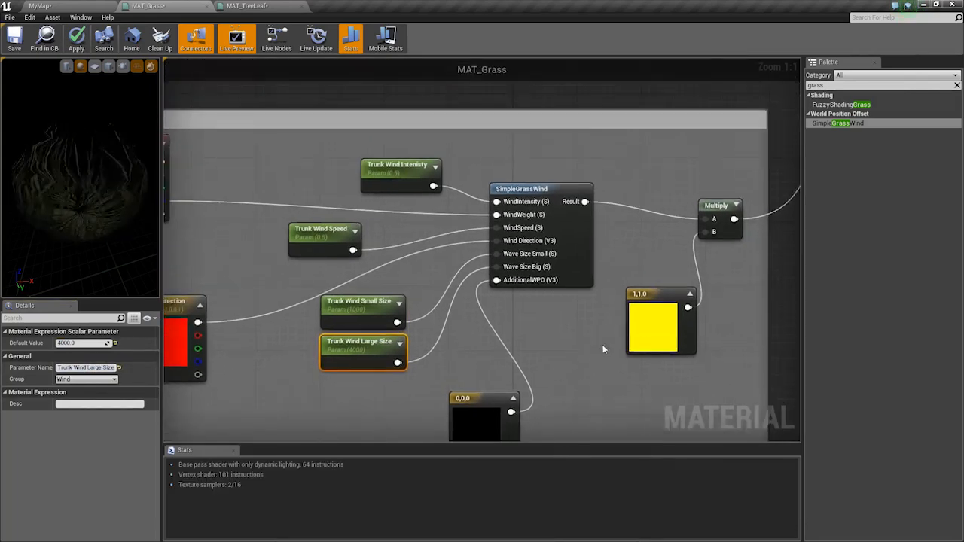
right_click_drag(548, 364, 599, 336)
scroll(580, 329, "down", 3)
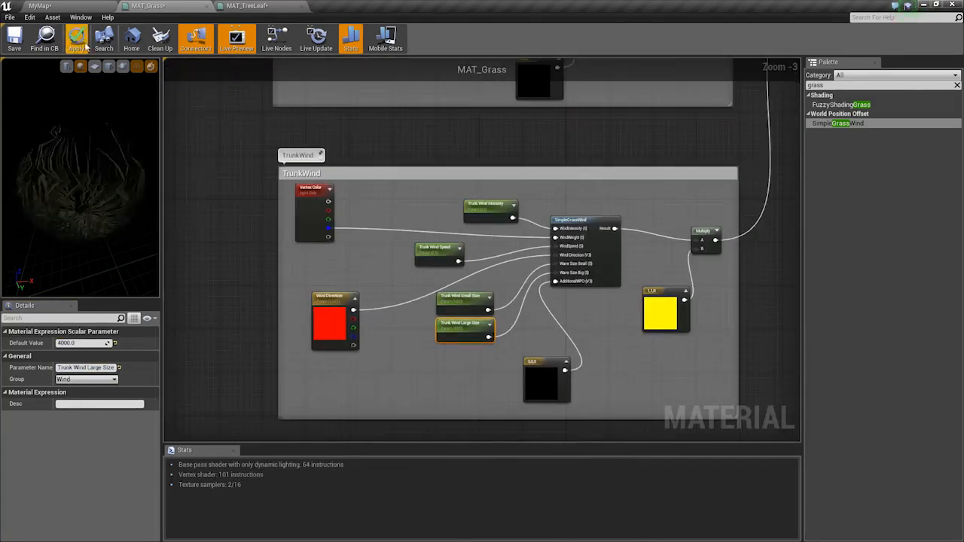
right_click_drag(444, 161, 480, 325)
scroll(482, 322, "down", 3)
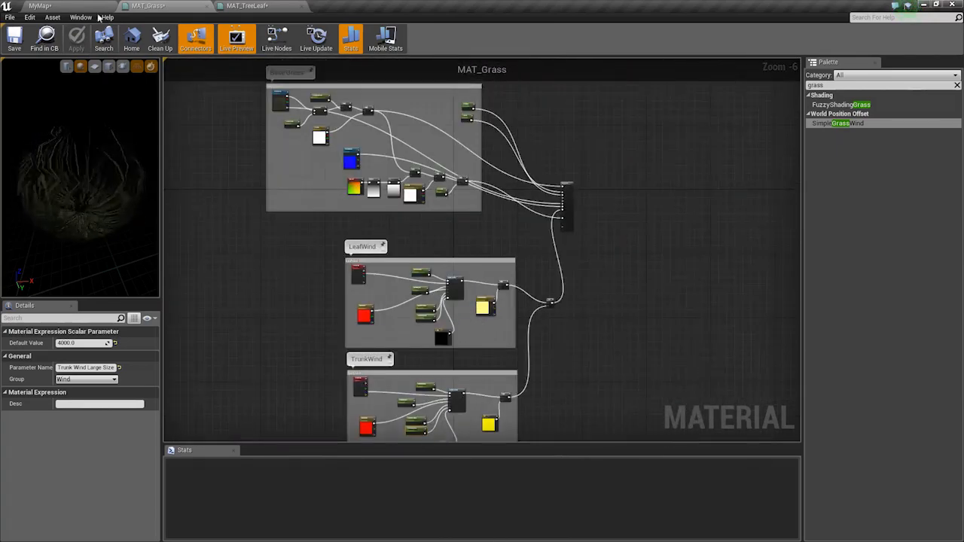
scroll(489, 211, "up", 3)
right_click_drag(509, 229, 476, 143)
- Open the MAT_TreeLeaf material from the Materials folder and examine its wind nodes
left_click(68, 5)
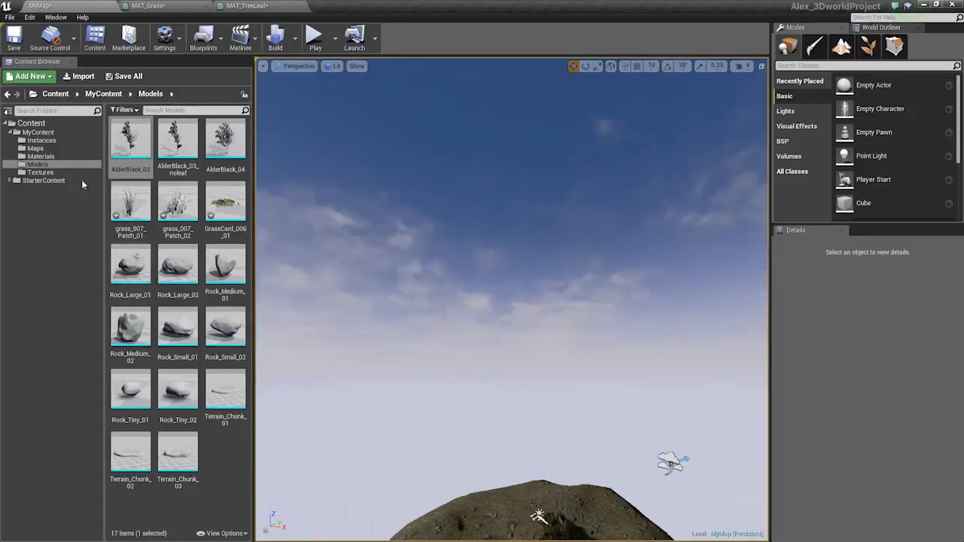
left_click(42, 156)
left_click(222, 150)
right_click(224, 151)
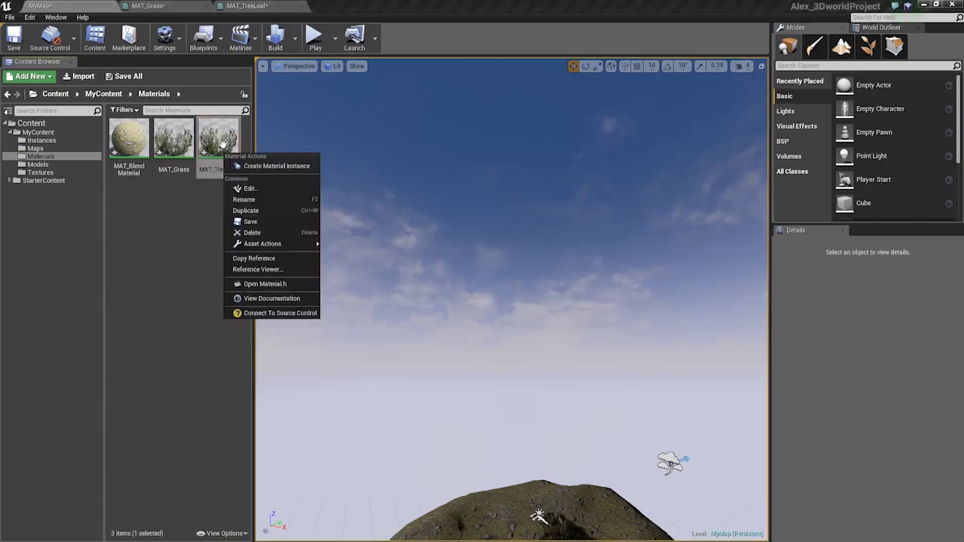
double_click(223, 148)
right_click_drag(282, 200, 492, 207)
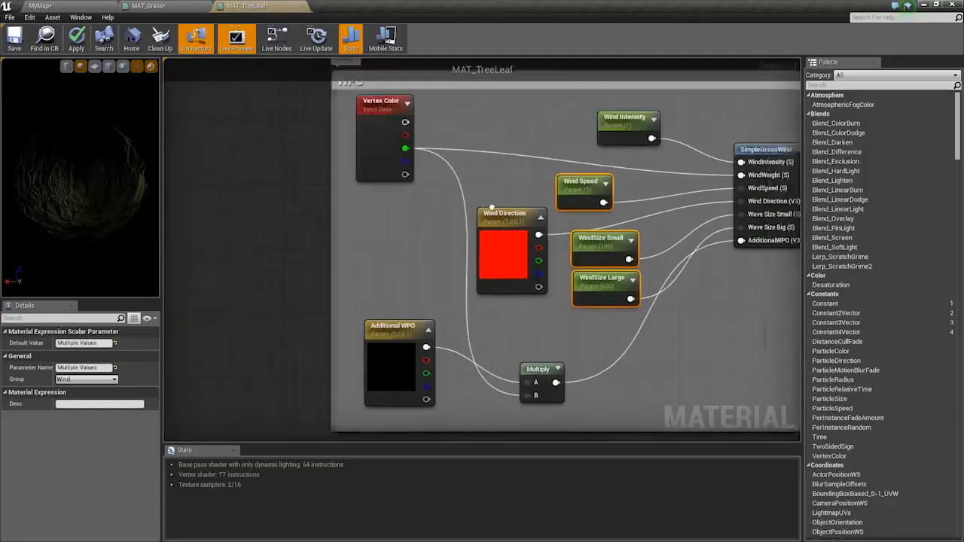
- Open the Leafcard_AspenBlack_002_t texture from the project's Textures folder
left_click(100, 5)
left_click(54, 174)
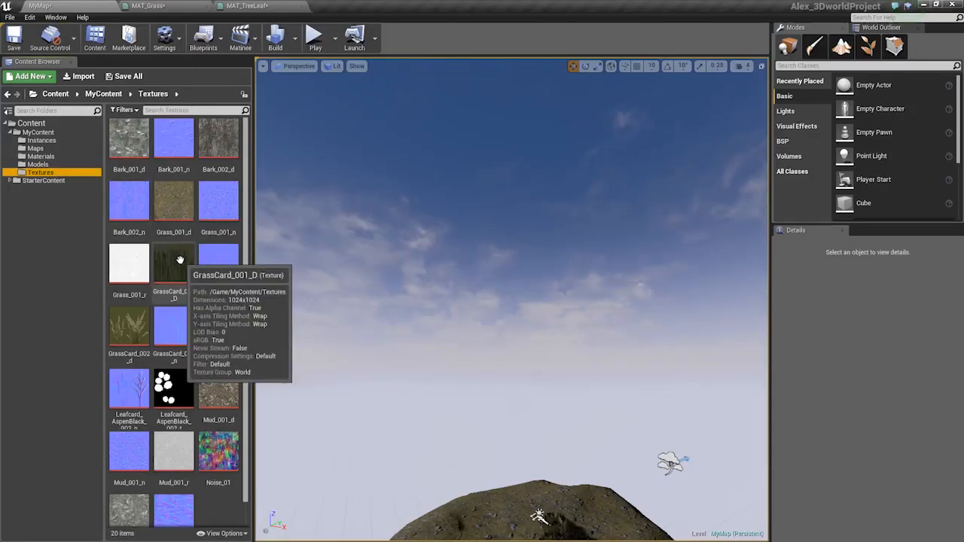
scroll(159, 367, "down", 1)
mouse_move(171, 372)
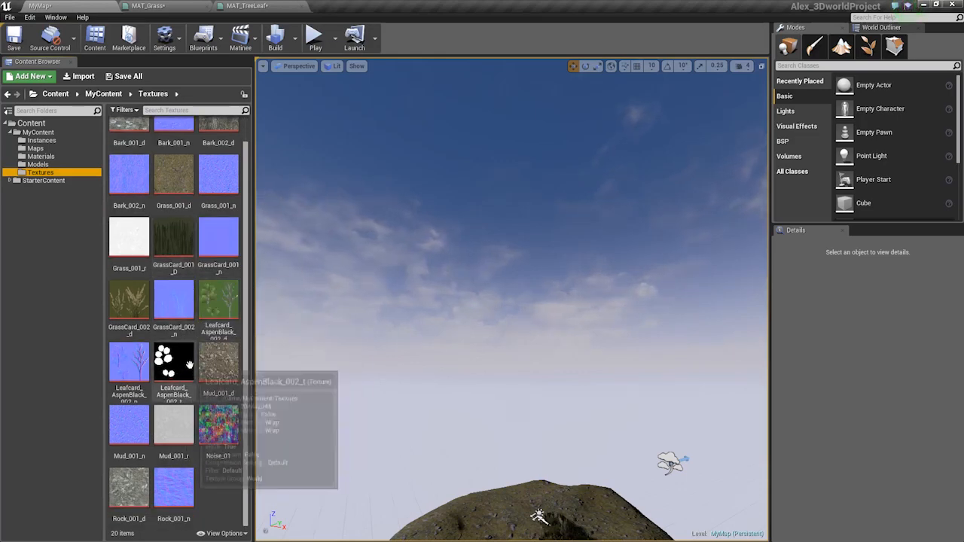
double_click(189, 361)
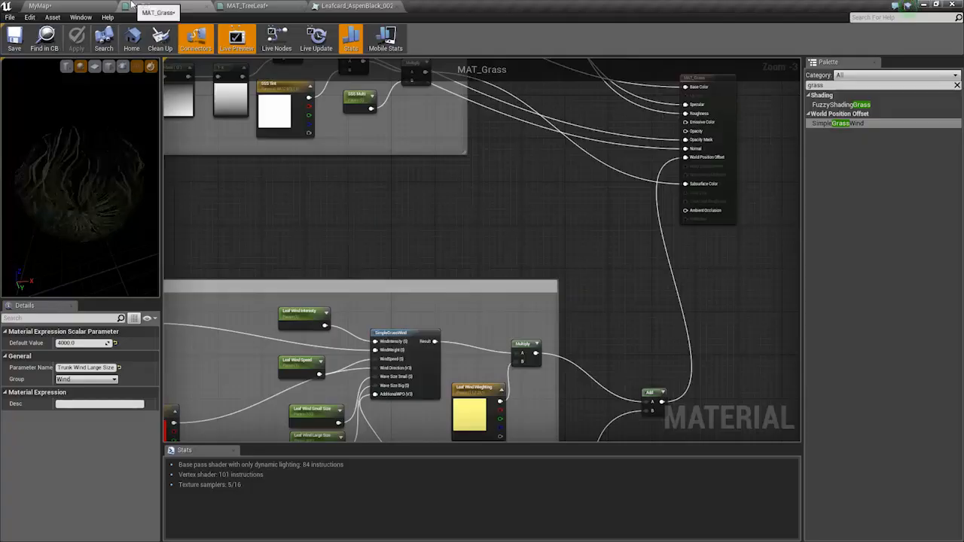
- Examine the LeafWind and TrunkWind node groups and their connections in the MAT_Grass graph
scroll(581, 404, "up", 3)
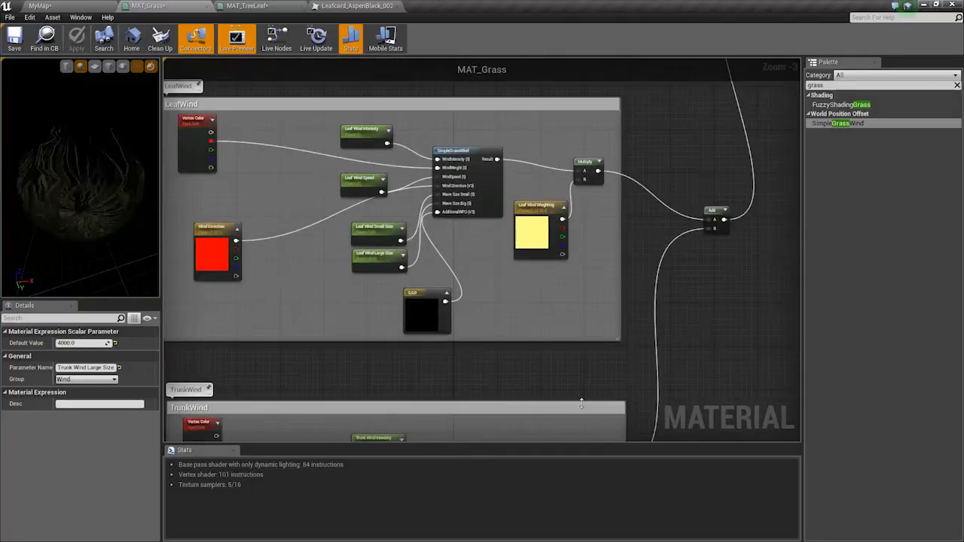
right_click_drag(581, 403, 690, 371)
scroll(644, 254, "down", 2)
right_click_drag(644, 254, 594, 107)
scroll(552, 288, "up", 2)
right_click_drag(455, 161, 587, 365)
scroll(339, 250, "up", 3)
right_click_drag(344, 242, 308, 212)
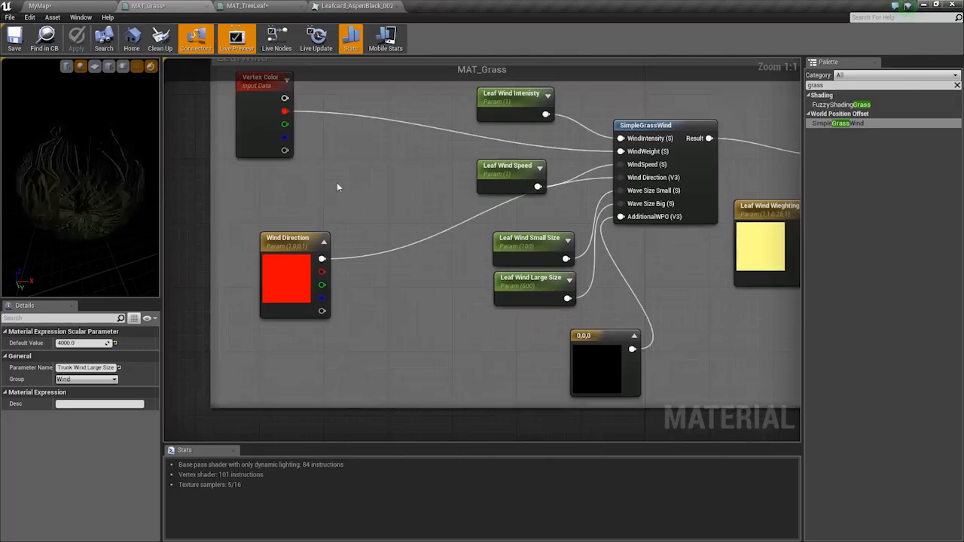
- Delete the TexCoord, Mask and 1-x nodes from MAT_Grass's Base Grass group
scroll(337, 183, "down", 5)
right_click_drag(337, 183, 387, 328)
scroll(368, 294, "up", 4)
right_click_drag(375, 148, 291, 208)
left_click_drag(238, 276, 449, 314)
key("Delete")
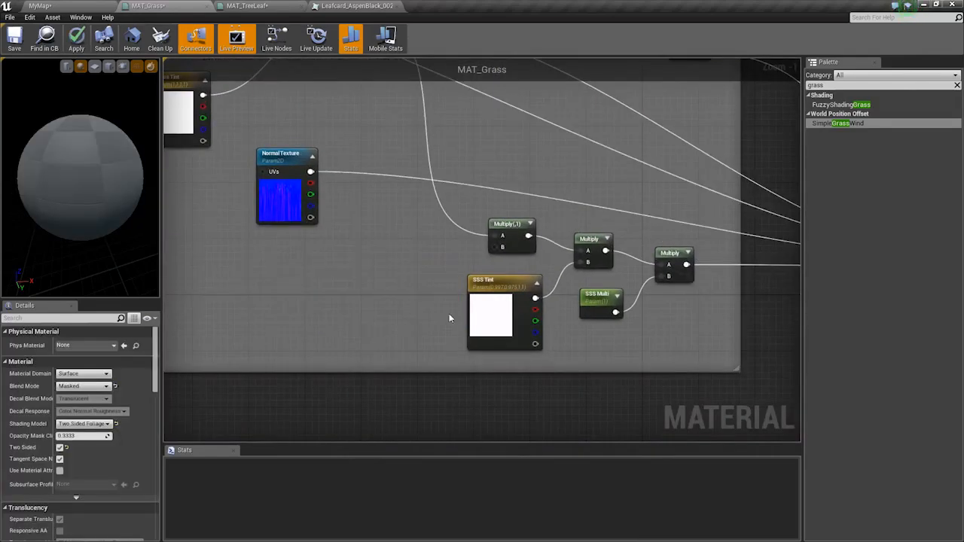
- Undo the node deletion in MAT_Grass's Base Grass group
right_click_drag(449, 313, 447, 292)
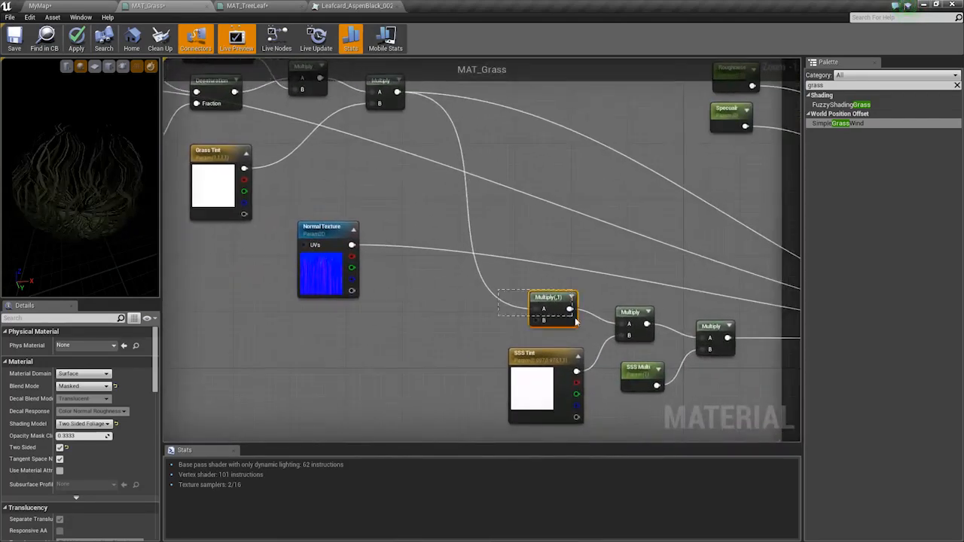
scroll(519, 303, "up", 1)
right_click_drag(519, 303, 494, 249)
key("ctrl+z")
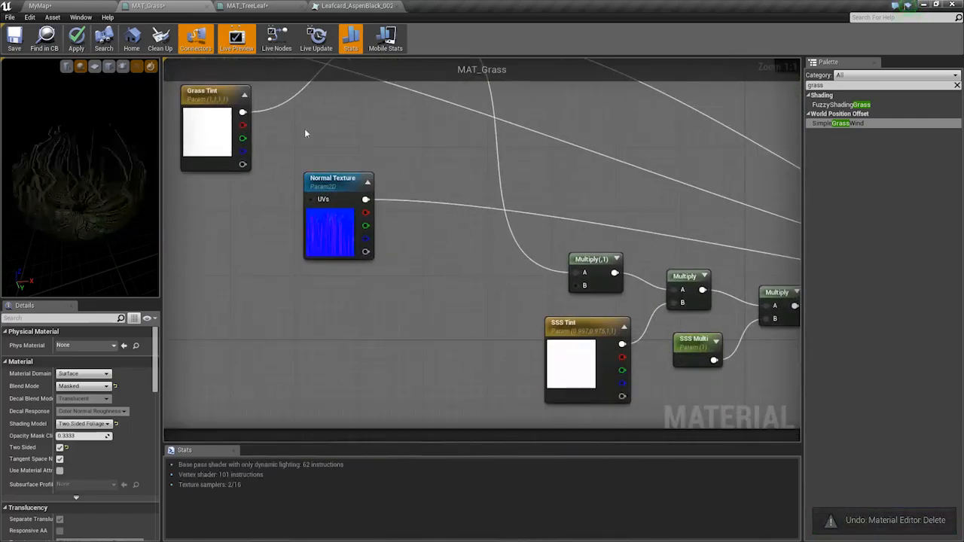
- Compare the subsurface nodes in MAT_TreeLeaf's Base Grass group with those in MAT_Grass
left_click(79, 5)
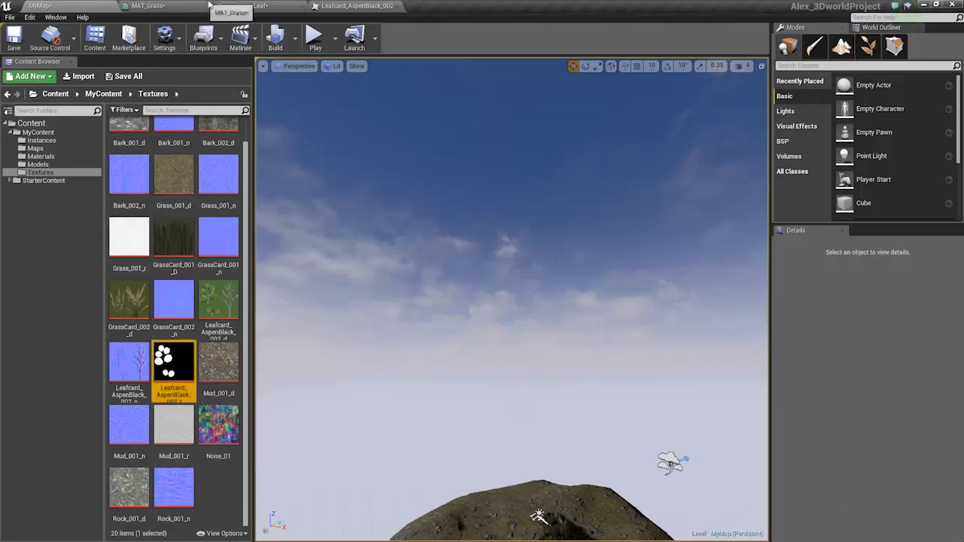
left_click(248, 5)
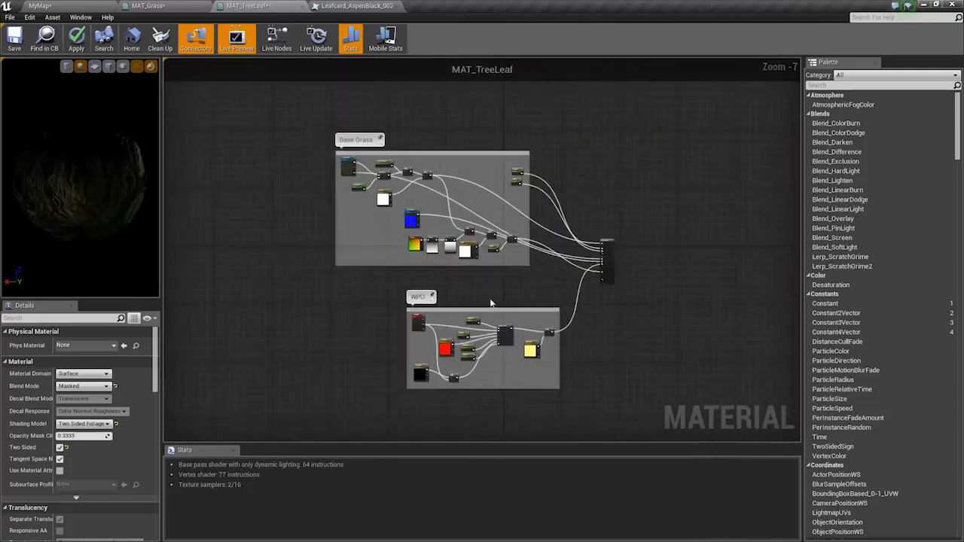
scroll(426, 193, "up", 4)
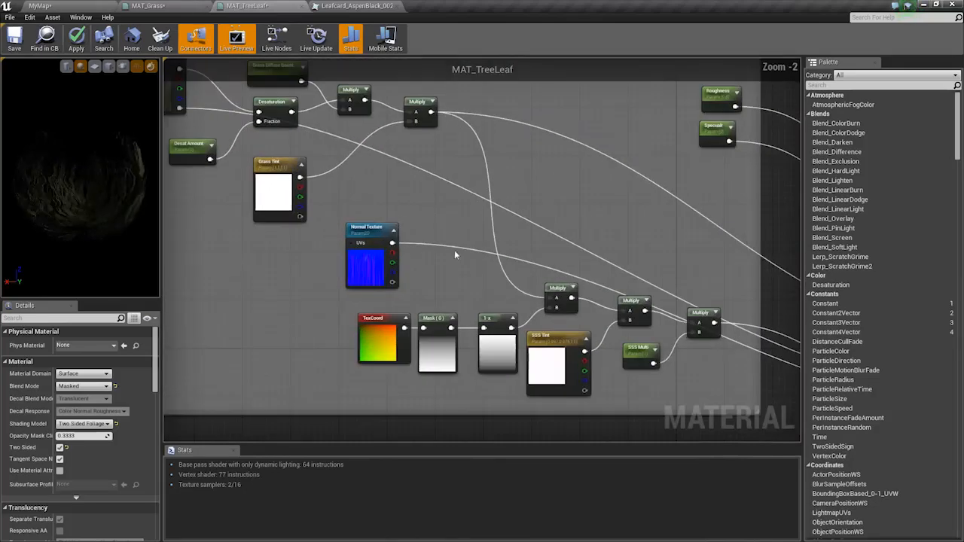
key("ctrl+Tab")
scroll(451, 262, "down", 2)
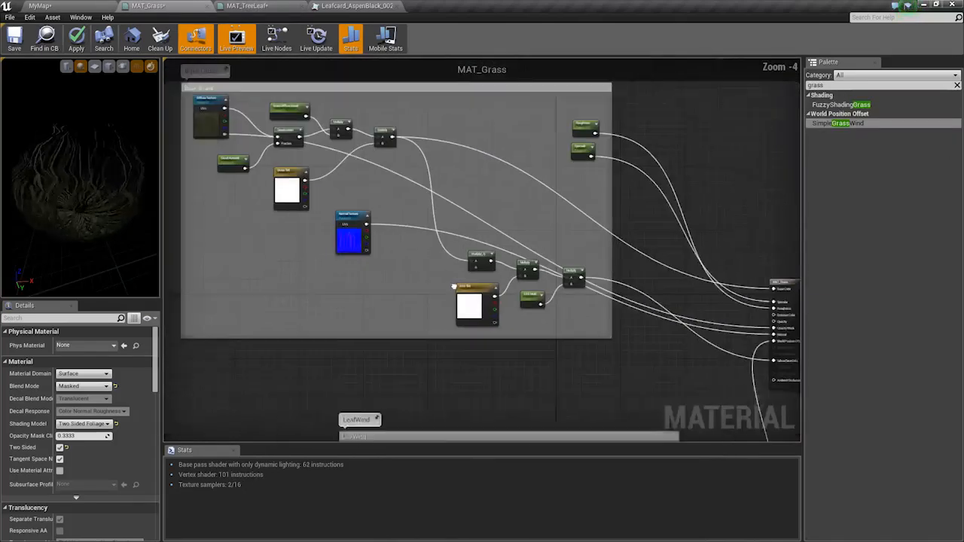
- Check the Base Grass and LeafWind groups and their links to the output node in MAT_Grass
right_click_drag(482, 336, 424, 264)
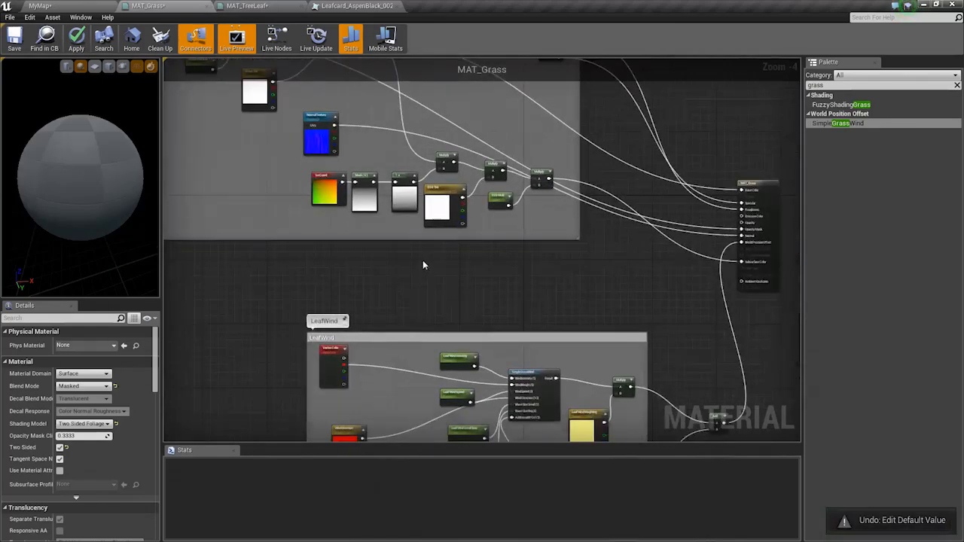
scroll(409, 297, "down", 1)
right_click_drag(409, 296, 246, 134)
scroll(436, 303, "up", 3)
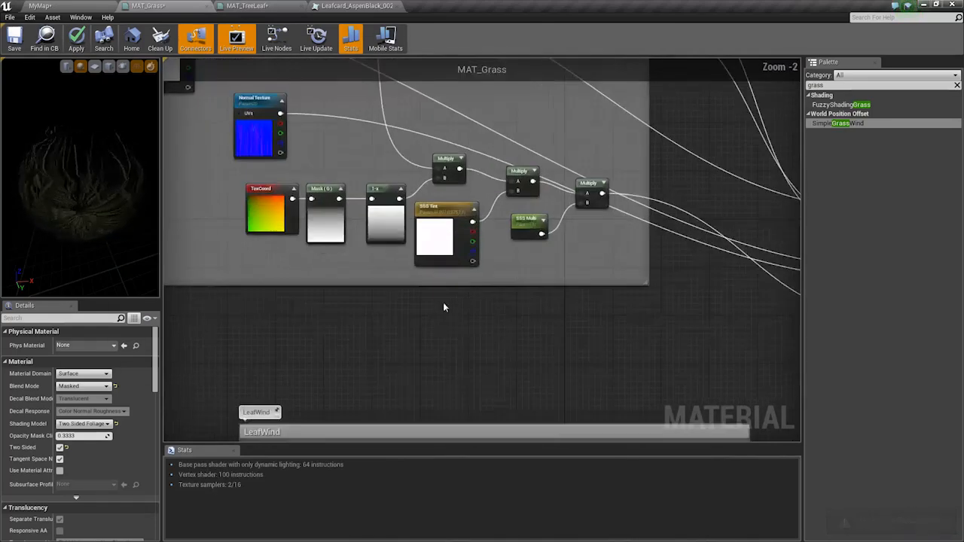
right_click_drag(443, 302, 432, 198)
scroll(441, 243, "down", 3)
right_click_drag(491, 309, 541, 400)
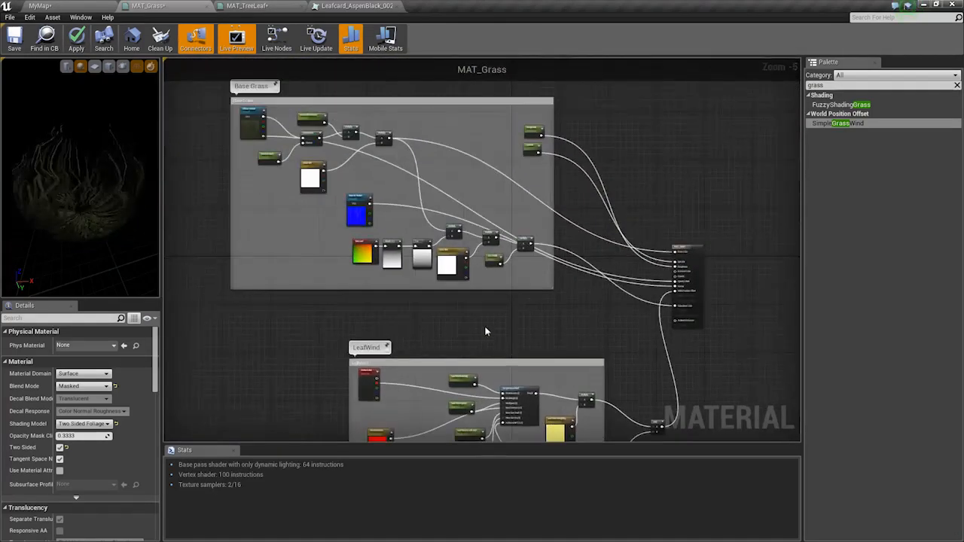
scroll(484, 330, "down", 2)
right_click_drag(484, 329, 547, 282)
- Examine the Base Grass and WPO groups of the MAT_TreeLeaf material and their output connections
key("ctrl+Tab")
right_click_drag(329, 211, 291, 173)
scroll(292, 173, "down", 7)
right_click_drag(409, 254, 482, 283)
scroll(460, 254, "up", 5)
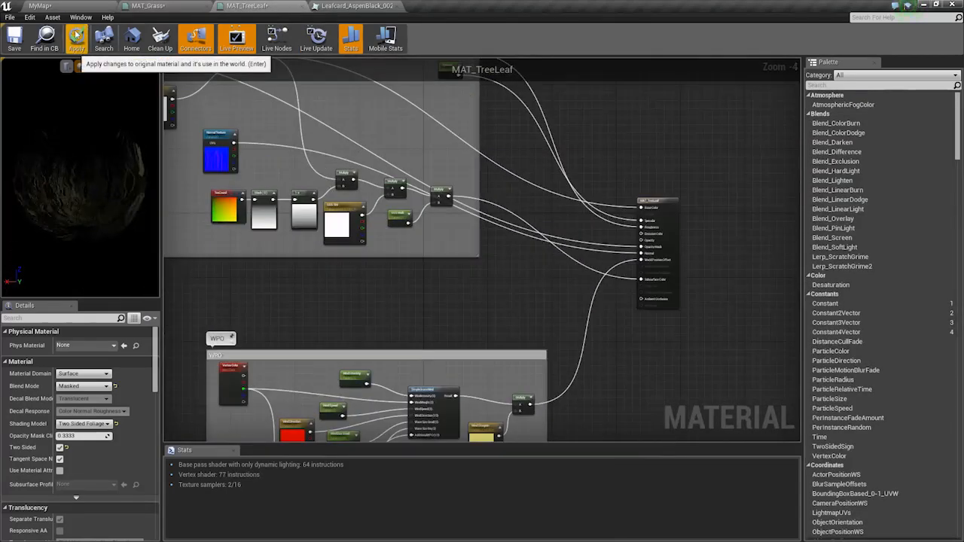
right_click_drag(422, 211, 463, 180)
scroll(469, 203, "down", 6)
right_click_drag(469, 234, 519, 249)
scroll(489, 219, "up", 2)
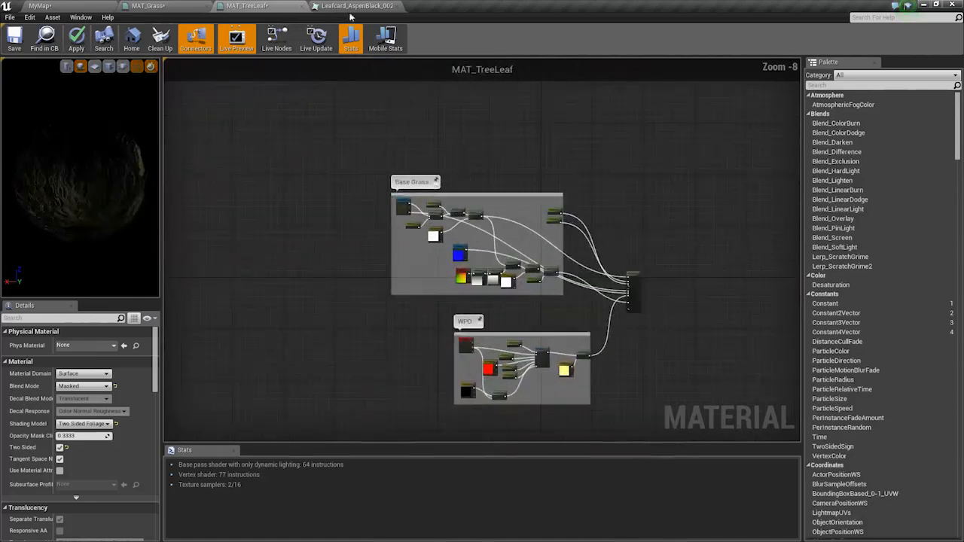
- Move the MAT_Grass material output node down, beyond the Add node that joins the LeafWind and TrunkWind groups
left_click(351, 8)
left_click(256, 6)
left_click(151, 5)
right_click_drag(334, 174, 318, 192)
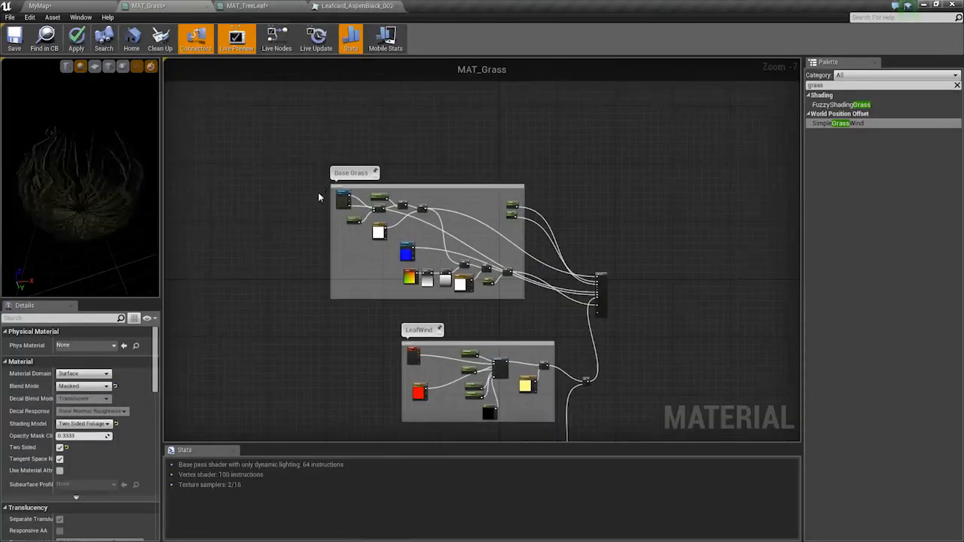
scroll(444, 256, "up", 4)
scroll(451, 251, "down", 5)
scroll(541, 197, "up", 4)
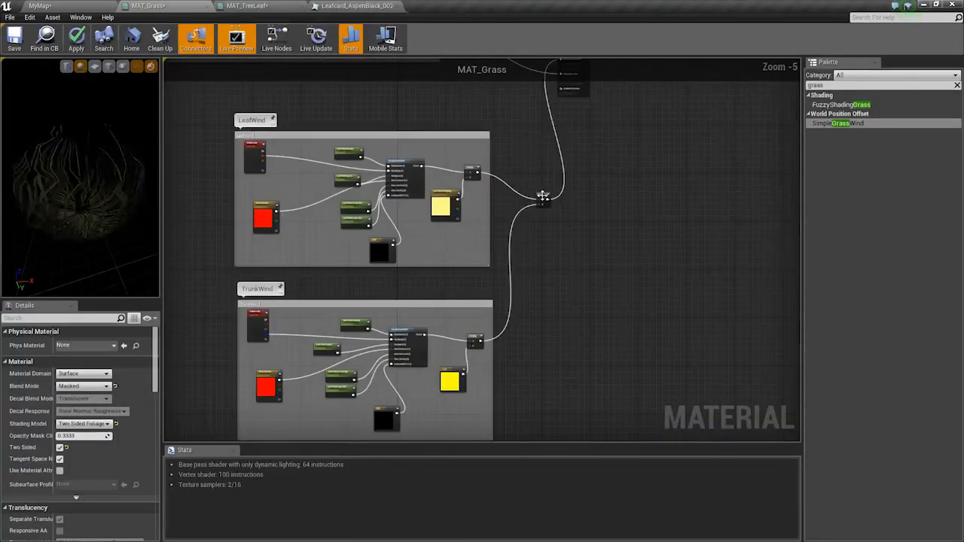
left_click_drag(542, 196, 633, 319)
scroll(559, 327, "down", 4)
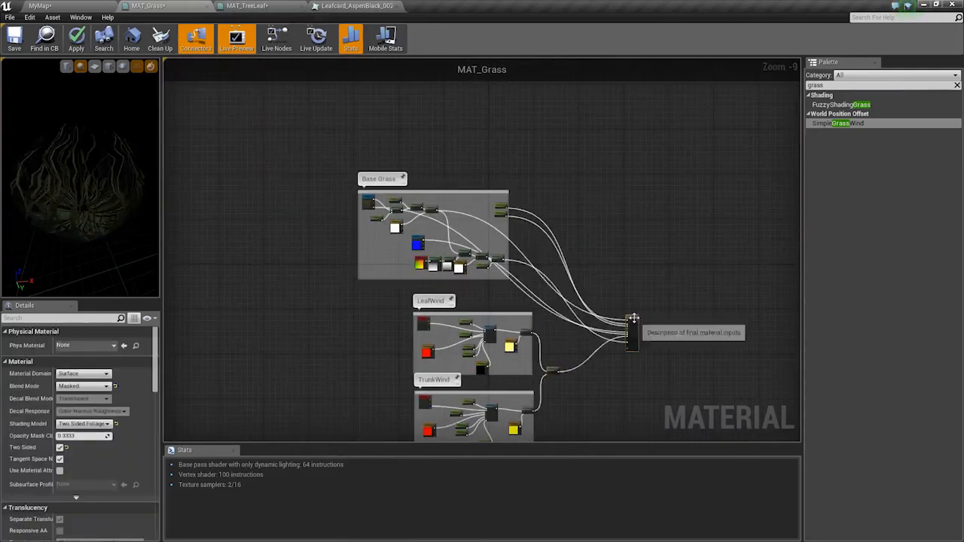
- Copy the Base Grass, LeafWind and TrunkWind groups with their Add node from MAT_Grass into empty space in MAT_TreeLeaf
scroll(503, 170, "up", 5)
right_click_drag(426, 290, 498, 142)
scroll(495, 152, "down", 5)
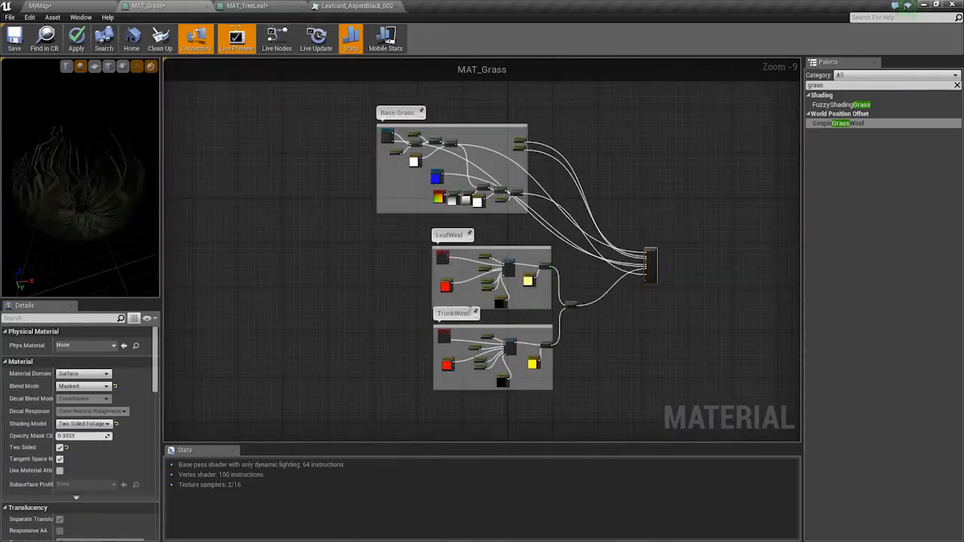
right_click_drag(458, 301, 424, 296)
left_click_drag(282, 94, 551, 405)
scroll(528, 306, "up", 2)
right_click_drag(527, 306, 529, 503)
scroll(520, 298, "up", 6)
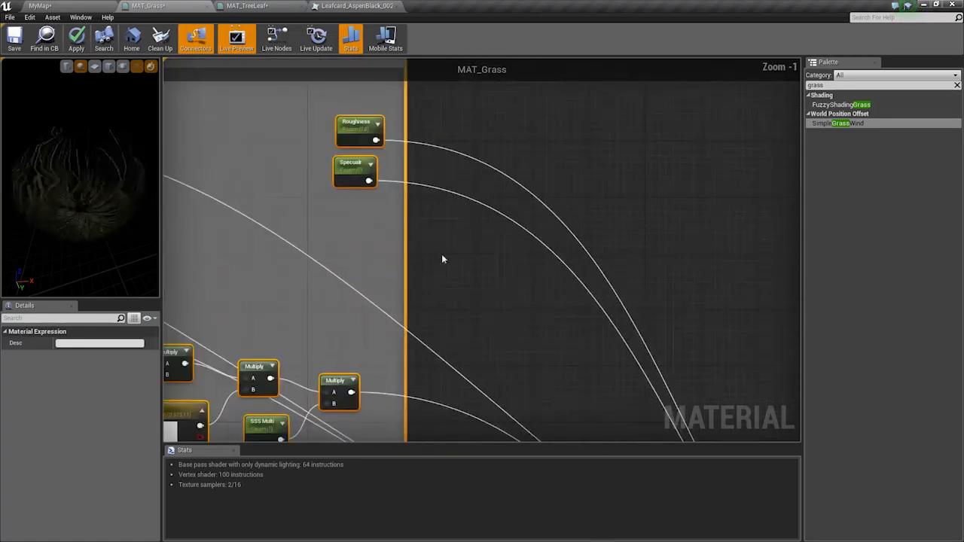
scroll(443, 277, "down", 6)
left_click(245, 5)
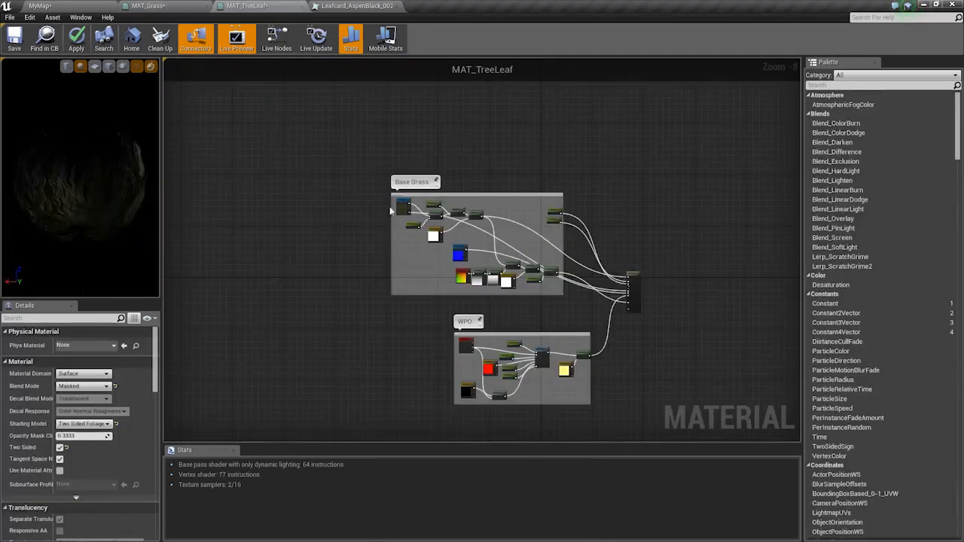
right_click_drag(602, 302, 190, 230)
key("ctrl+v")
right_click_drag(383, 292, 715, 302)
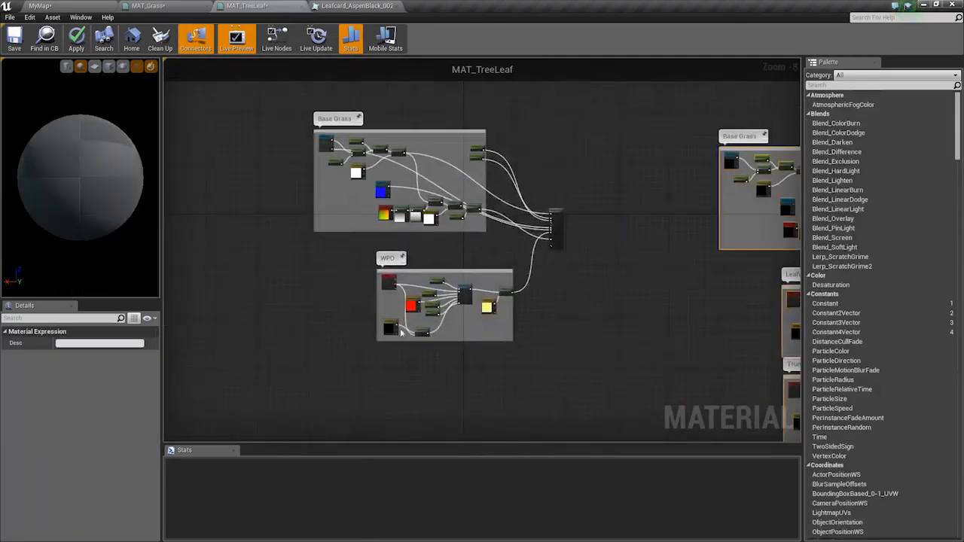
- Copy the original Base Grass and WPO groups from MAT_TreeLeaf into empty space in MAT_Grass
left_click_drag(278, 379, 516, 101)
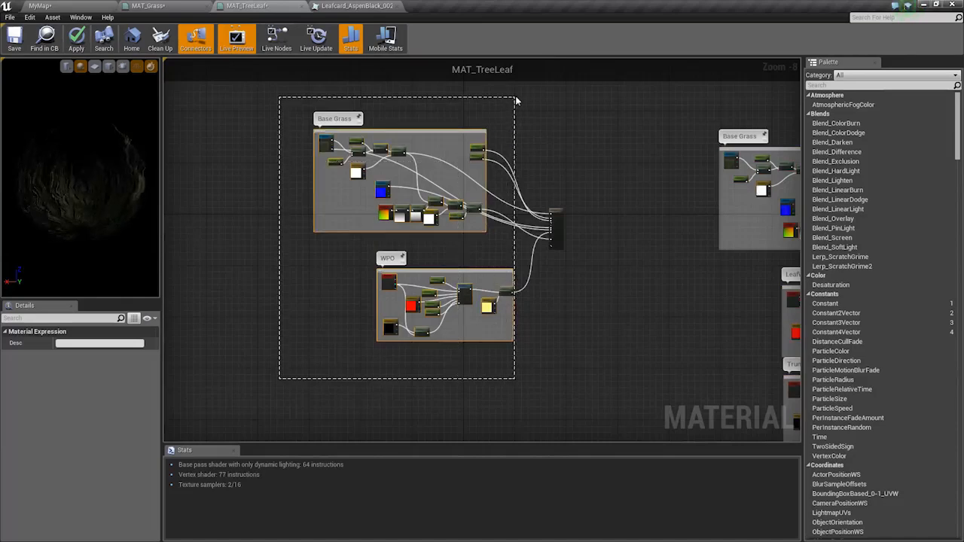
left_click(177, 5)
right_click_drag(340, 236, 551, 183)
key("ctrl+v")
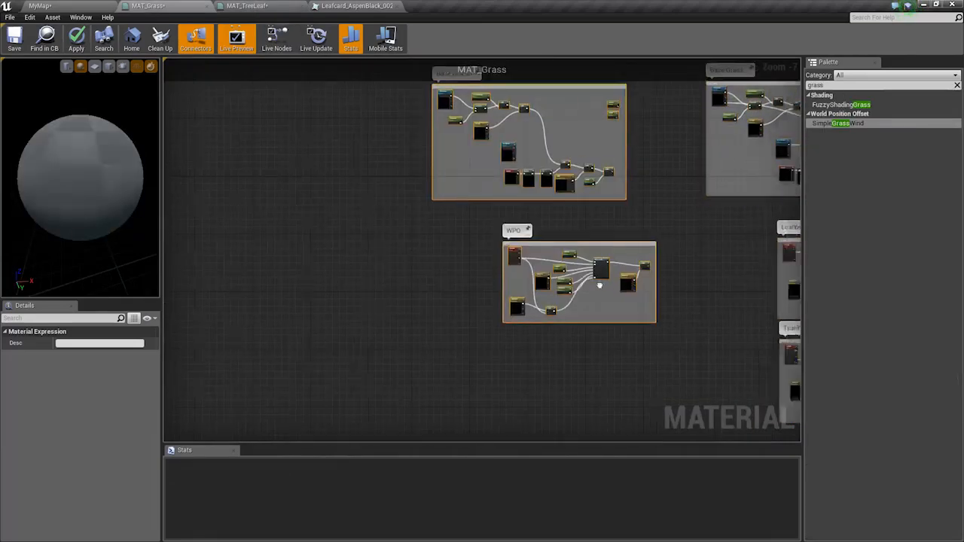
scroll(603, 308, "up", 5)
scroll(582, 343, "down", 7)
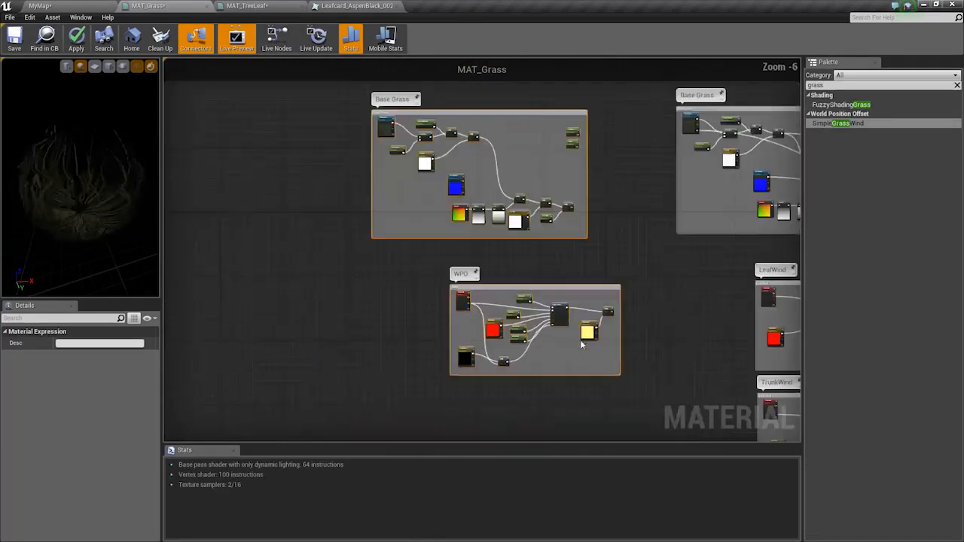
- Delete MAT_Grass's original Base Grass, LeafWind, TrunkWind and Add nodes, and move the pasted groups to the material output node
right_click_drag(704, 309, 467, 249)
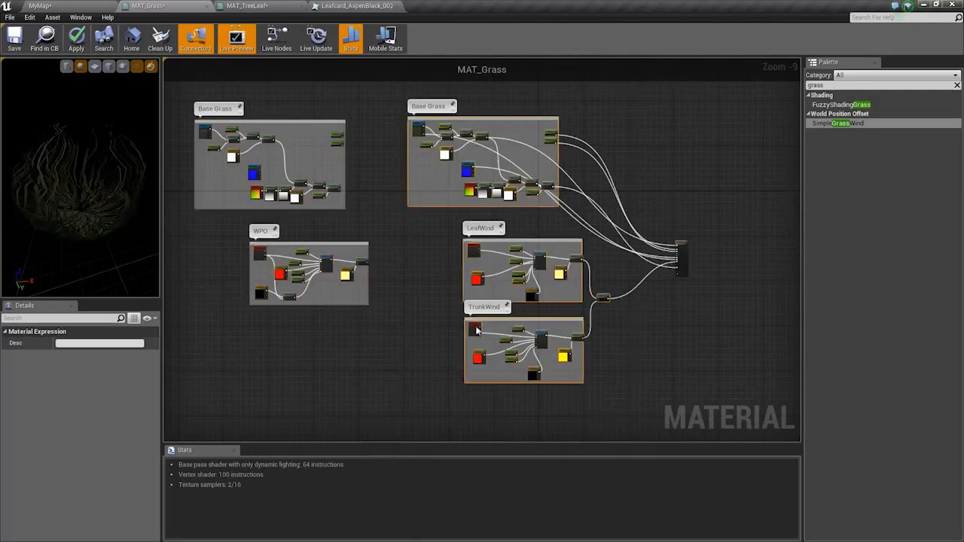
key("Delete")
left_click_drag(205, 328, 410, 90)
left_click_drag(220, 139, 569, 199)
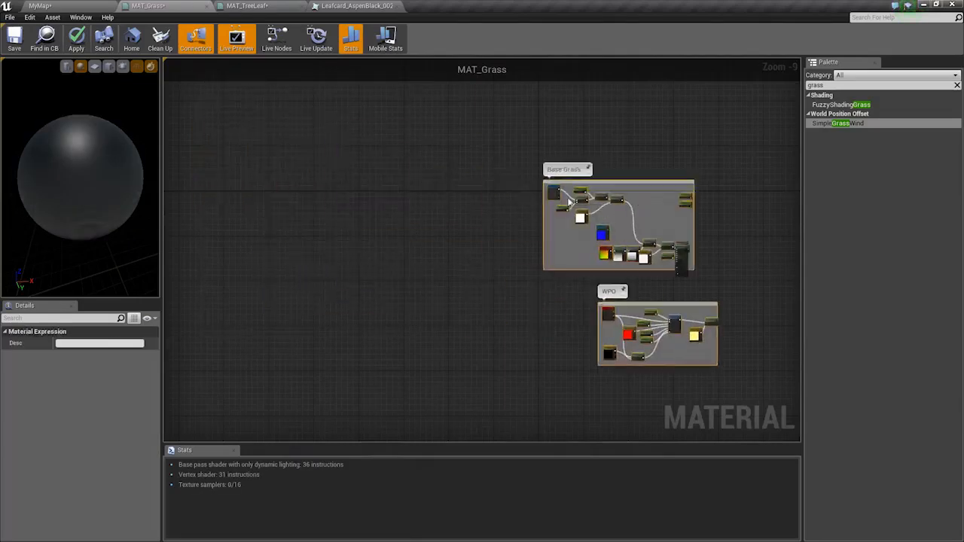
- Connect the Roughness parameter to the material's Roughness input and the Specualr parameter to its Specular input
scroll(518, 198, "up", 10)
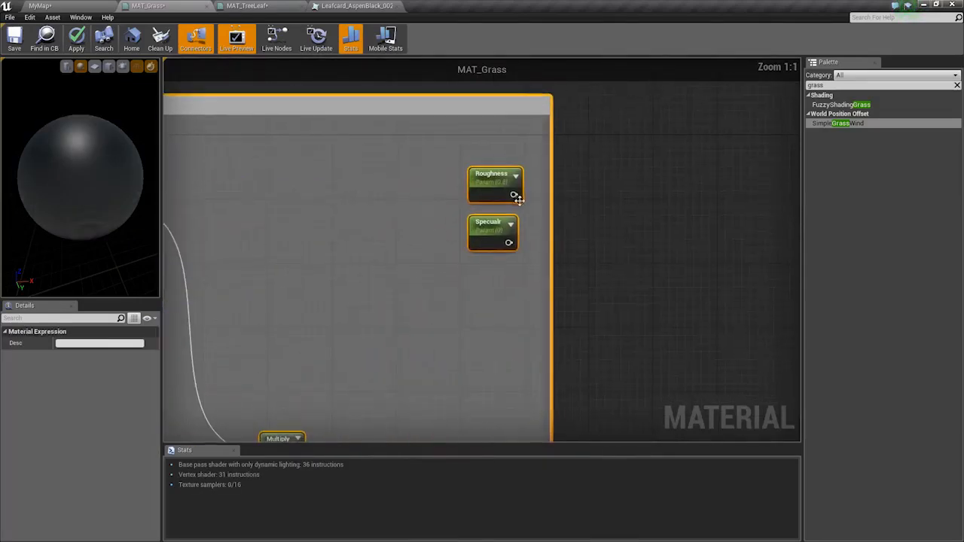
right_click(516, 198)
left_click(543, 238)
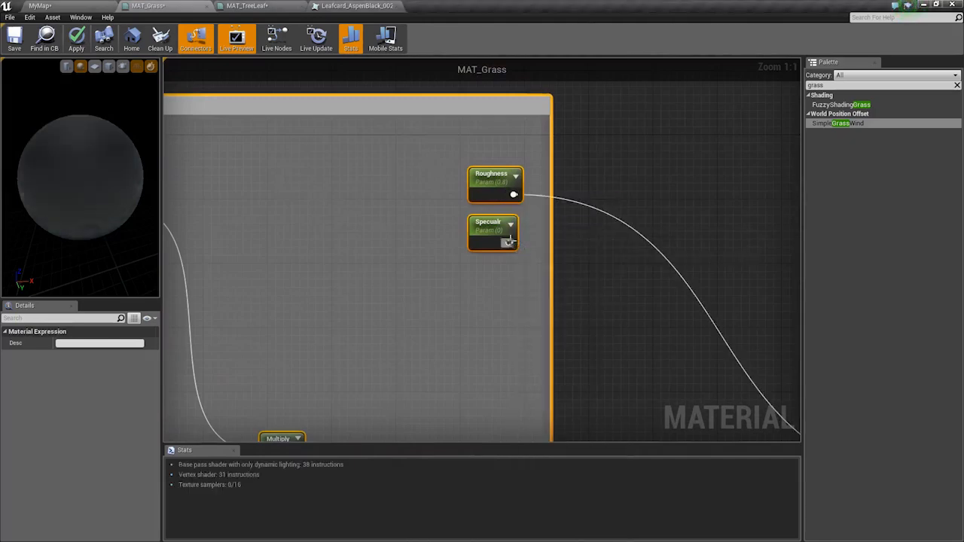
right_click(510, 224)
left_click(548, 254)
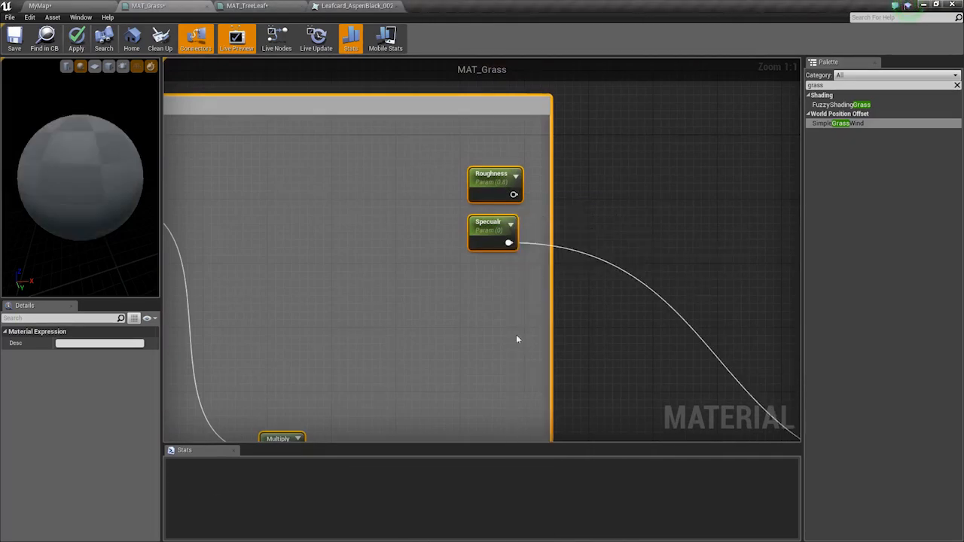
right_click(514, 196)
left_click(573, 237)
right_click(511, 243)
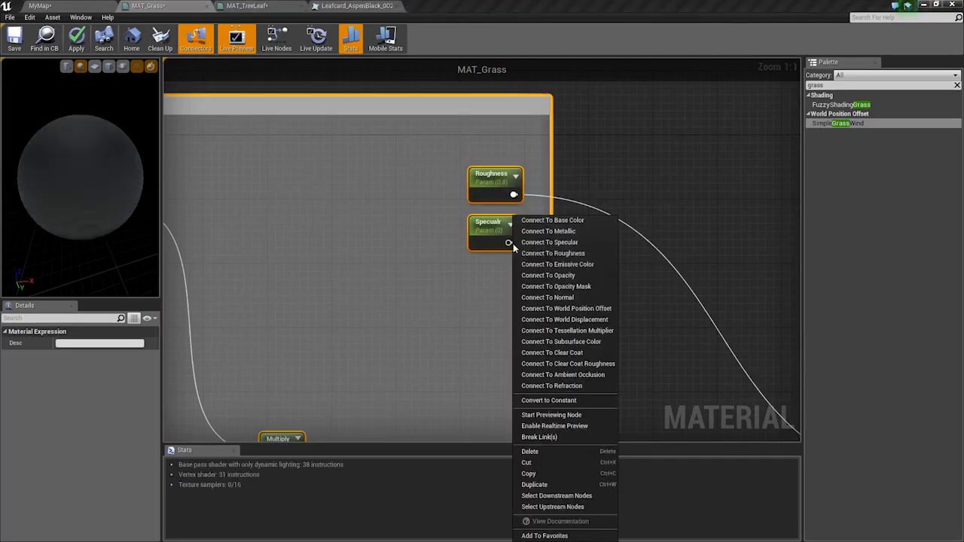
left_click(571, 243)
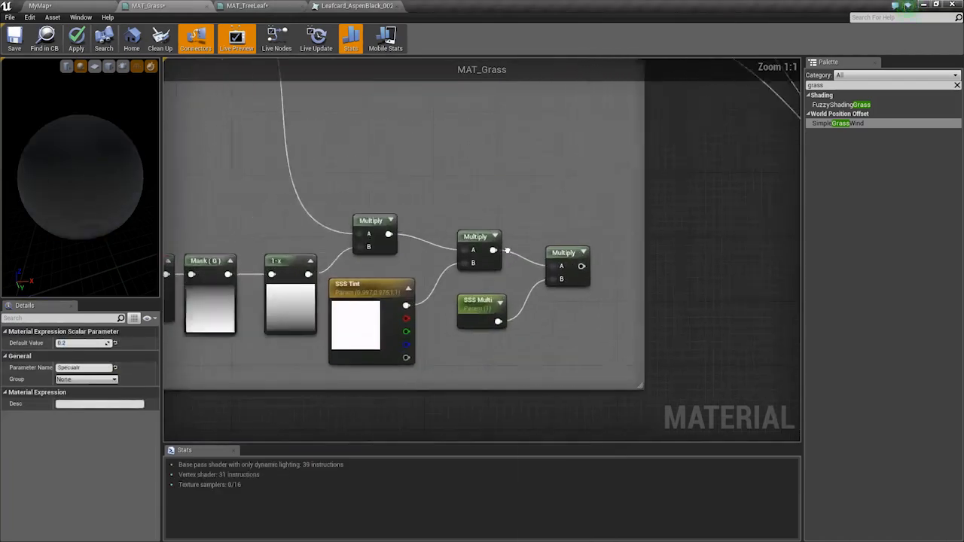
- Connect the final Multiply node of MAT_Grass's SSS chain to the material's Subsurface Color input
left_click(561, 277)
right_click(573, 282)
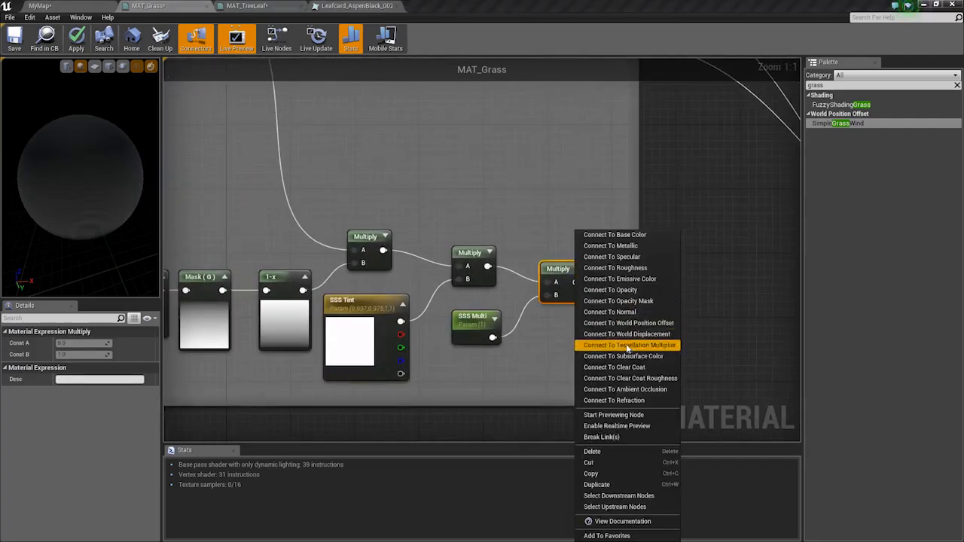
left_click(628, 346)
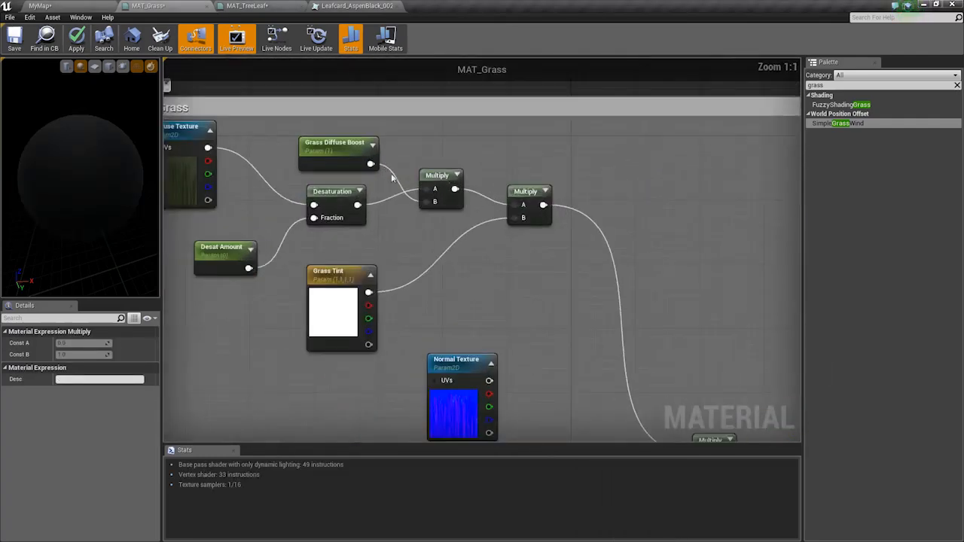
- Connect the Grass Tint Multiply node to the material's Base Color input and the Normal Texture to its Normal input
right_click(544, 205)
left_click(578, 232)
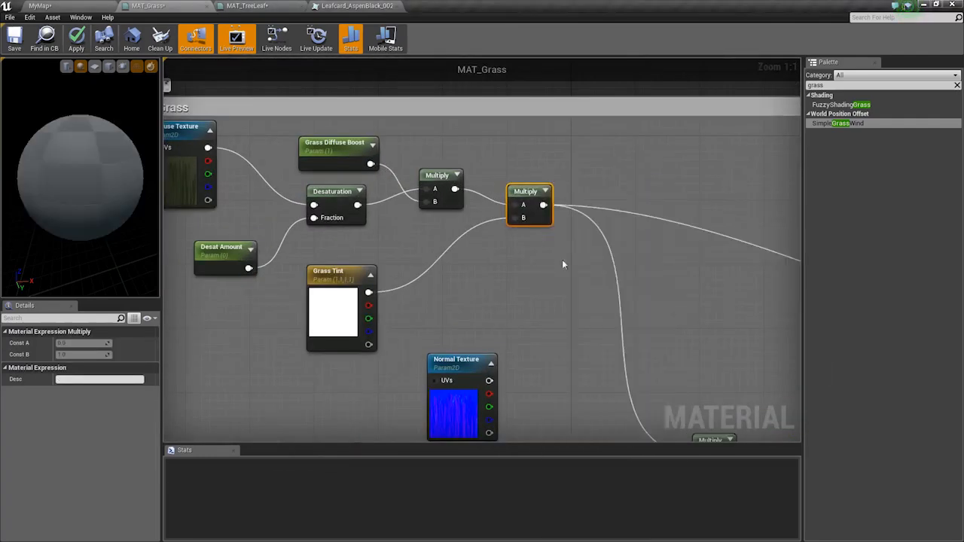
right_click_drag(561, 279, 485, 136)
right_click(412, 239)
left_click(463, 282)
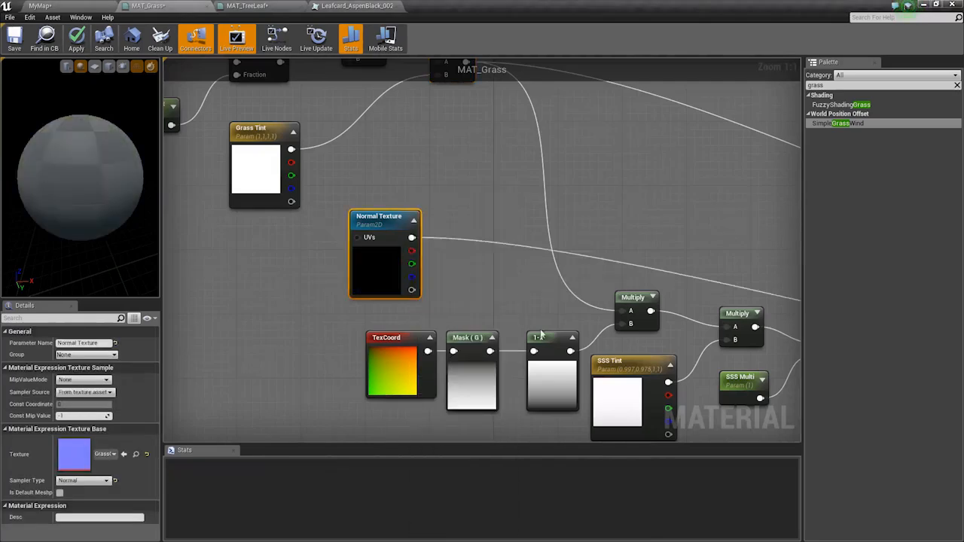
- Connect the final Multiply node of the WPO group to MAT_Grass's World Position Offset input
scroll(558, 361, "down", 2)
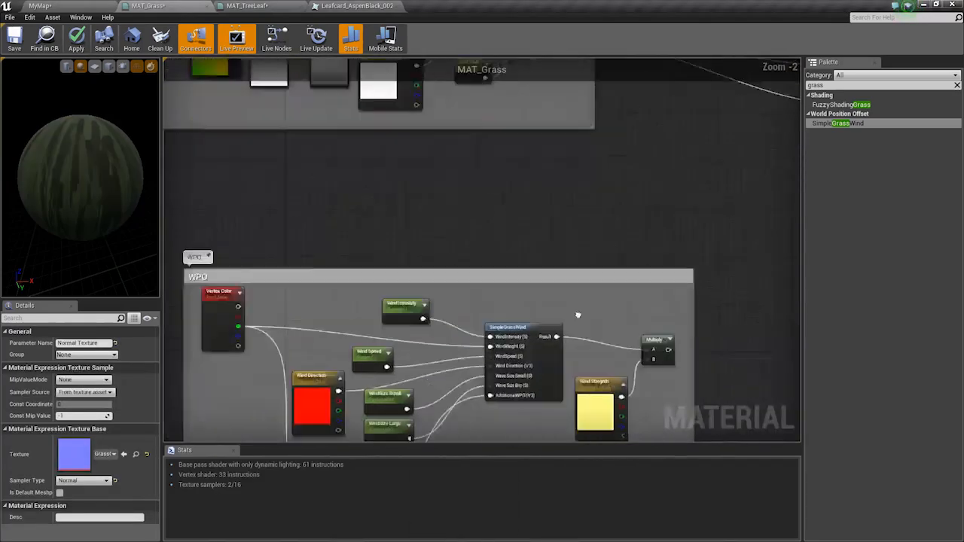
scroll(534, 213, "up", 2)
right_click(537, 190)
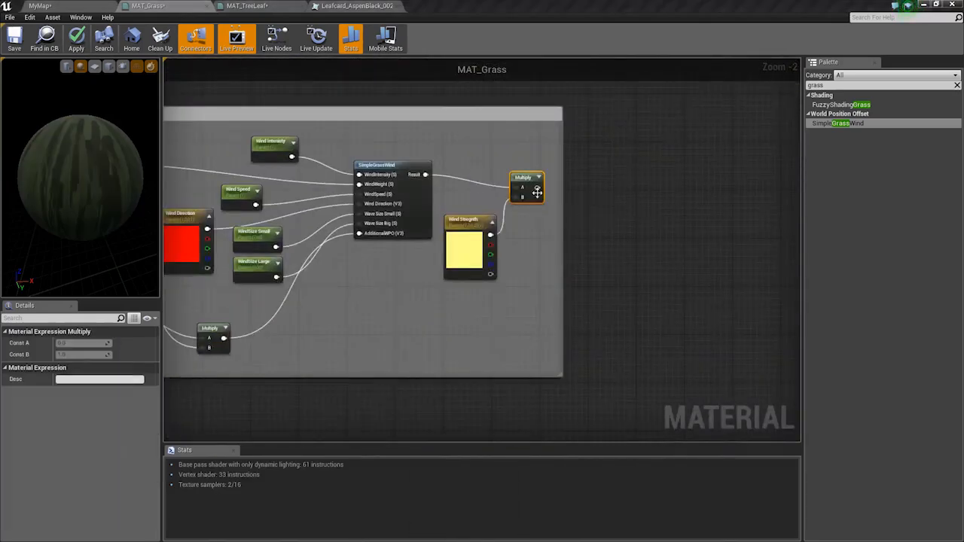
left_click(606, 290)
scroll(497, 267, "down", 4)
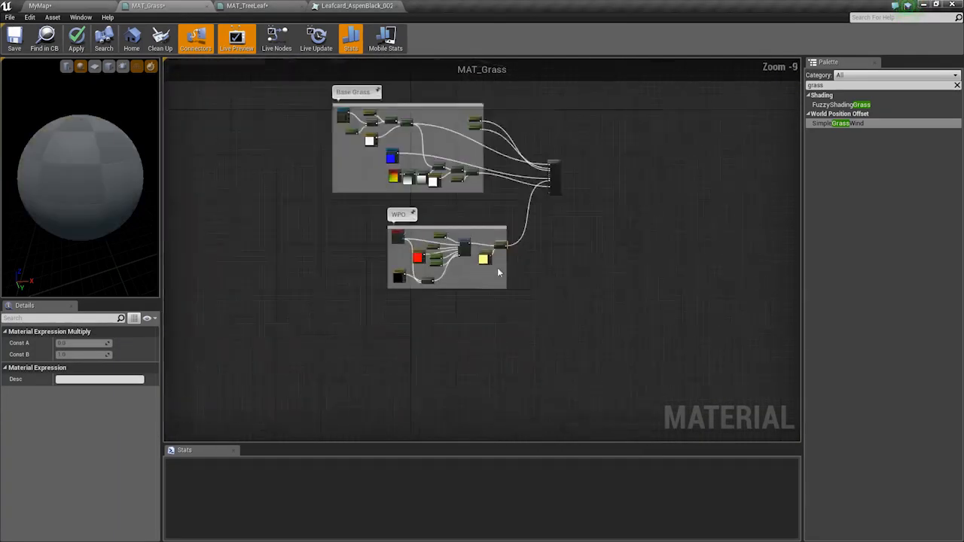
- Connect the alpha output of MAT_Grass's Diffuse Texture to the material's Opacity Mask input
scroll(585, 266, "up", 5)
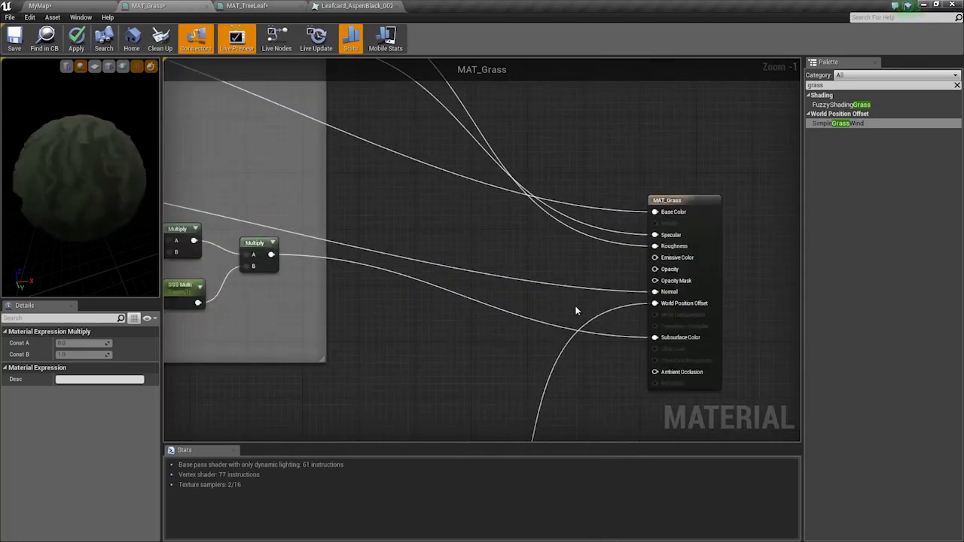
right_click_drag(530, 294, 799, 362)
right_click_drag(497, 233, 619, 278)
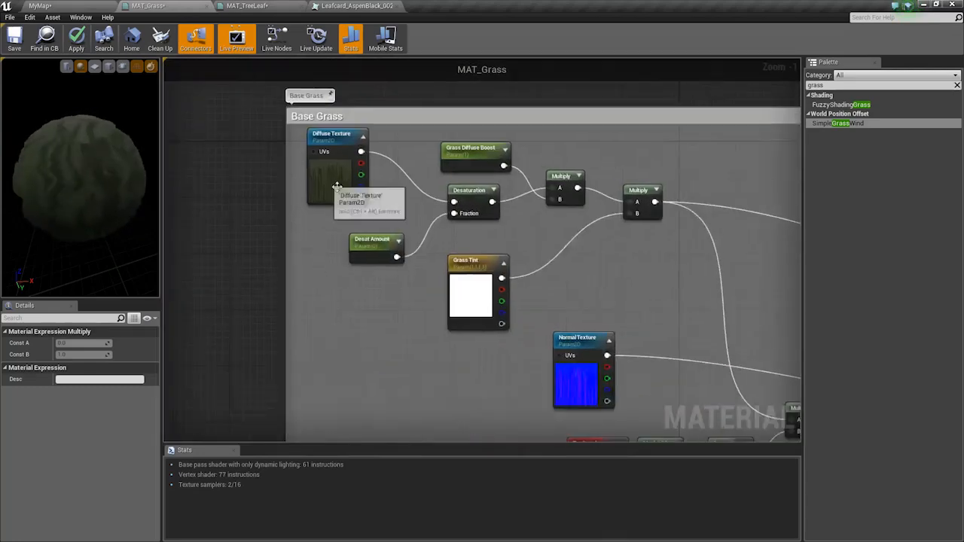
right_click(360, 198)
left_click(412, 262)
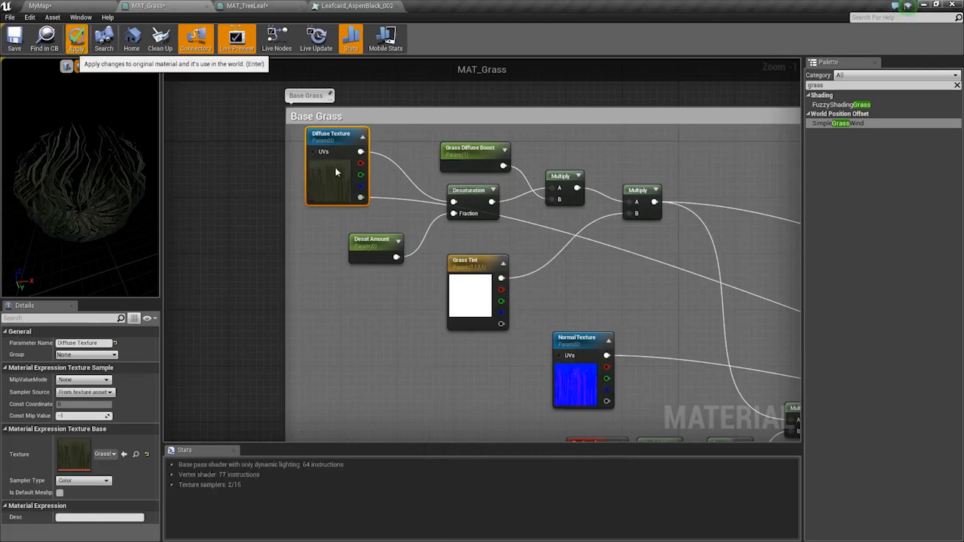
- Delete the original Base Grass and WPO groups from MAT_TreeLeaf
left_click(241, 7)
scroll(387, 223, "down", 1)
right_click_drag(388, 223, 288, 218)
scroll(387, 222, "down", 1)
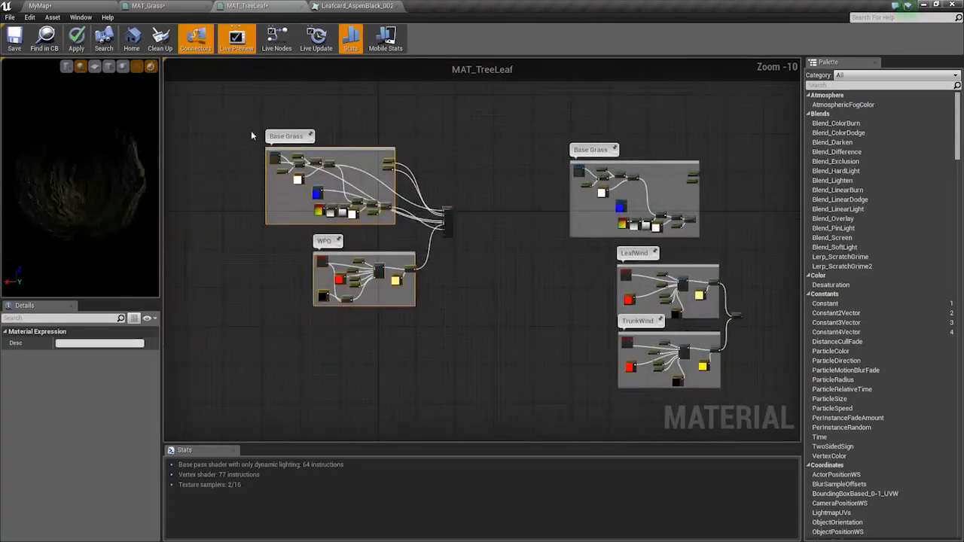
key("Delete")
- Move the pasted Base Grass, LeafWind and TrunkWind groups with their Add node beside MAT_TreeLeaf's output node
left_click_drag(493, 396, 624, 177)
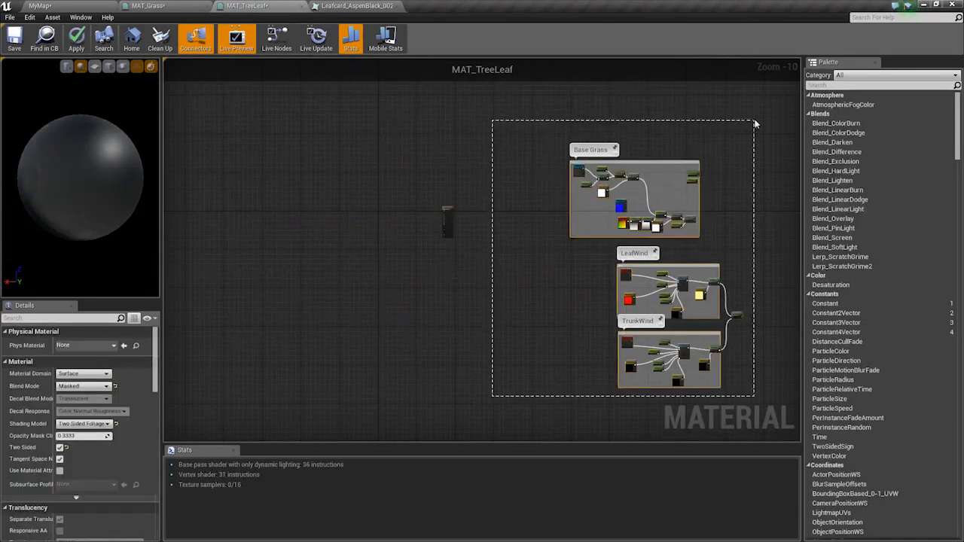
left_click_drag(755, 123, 755, 125)
scroll(587, 194, "up", 1)
right_click_drag(603, 193, 311, 183)
scroll(312, 183, "up", 3)
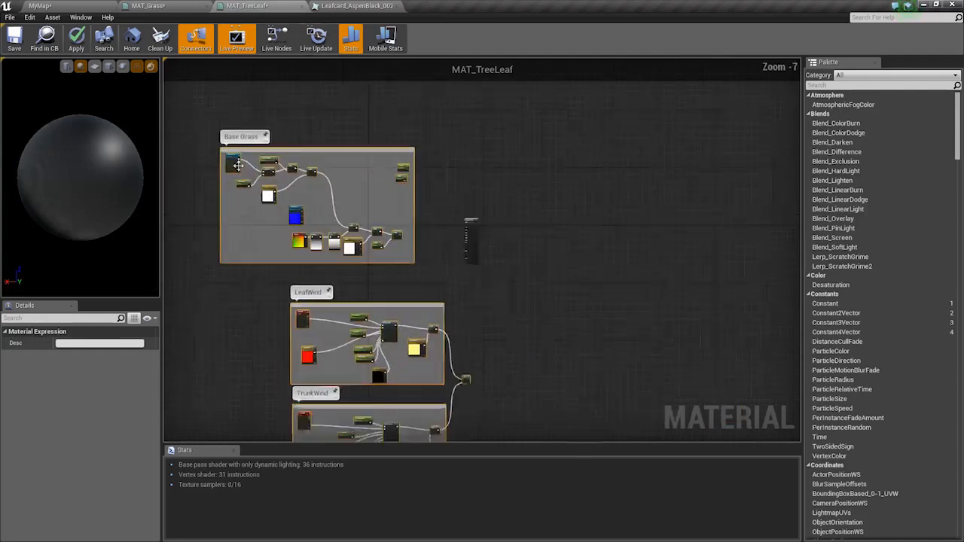
- Rename the Base Grass comment in MAT_TreeLeaf as Base Leaf
left_click(212, 154)
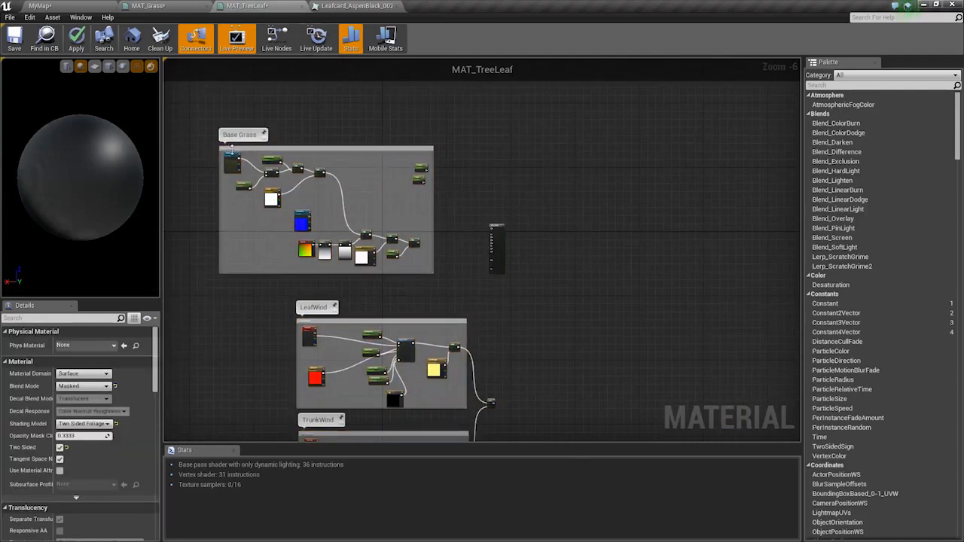
left_click(269, 155)
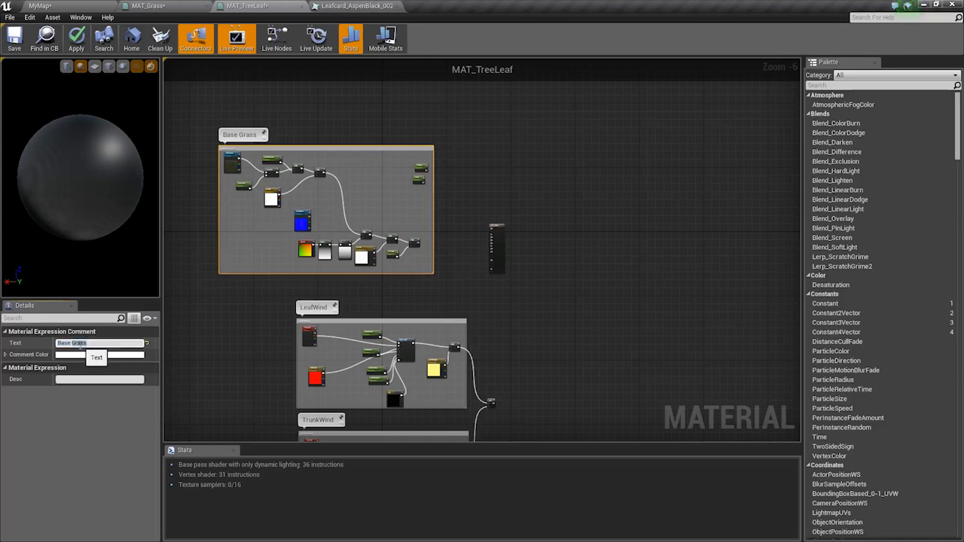
scroll(354, 282, "up", 5)
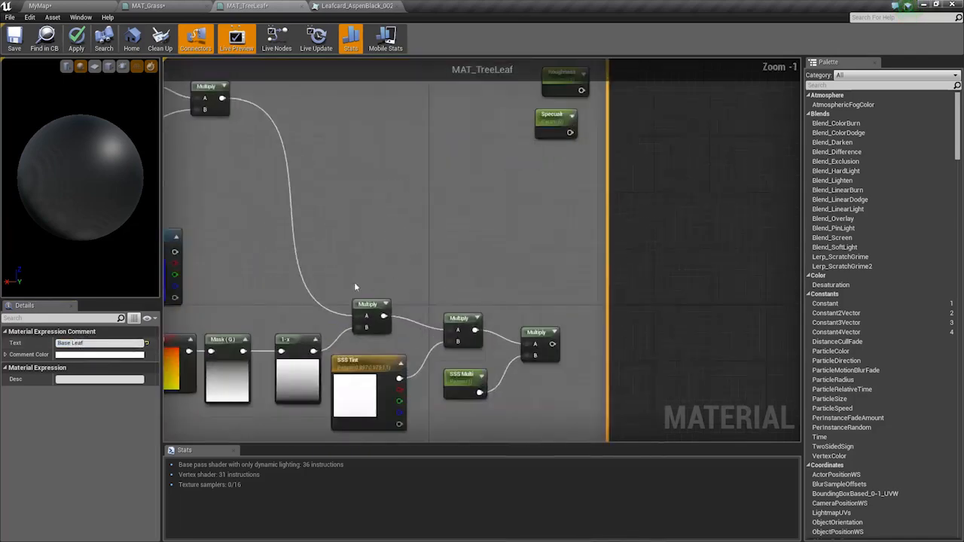
- Connect the Add node that combines LeafWind and TrunkWind to MAT_TreeLeaf's World Position Offset input
scroll(460, 281, "down", 6)
scroll(460, 339, "up", 3)
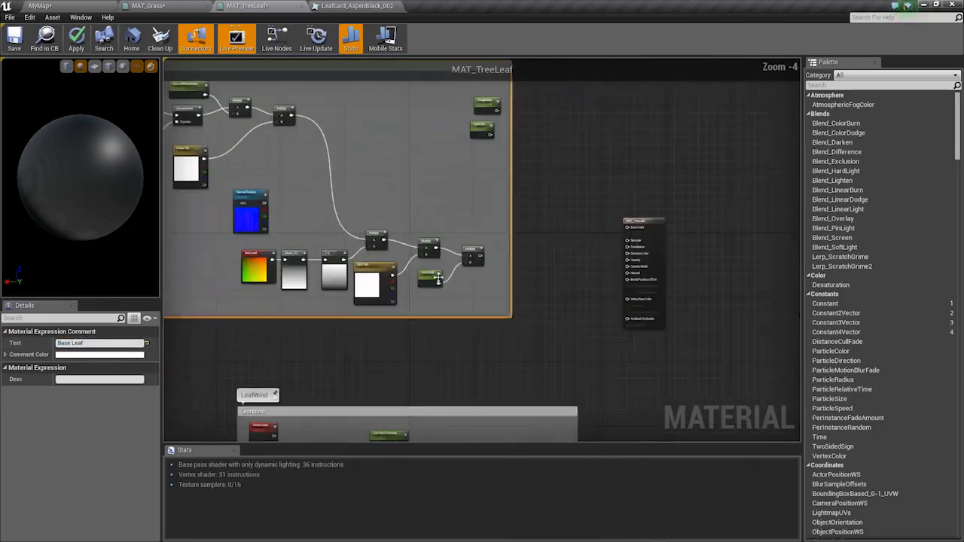
right_click_drag(459, 338, 460, 181)
scroll(497, 249, "down", 3)
scroll(558, 337, "up", 3)
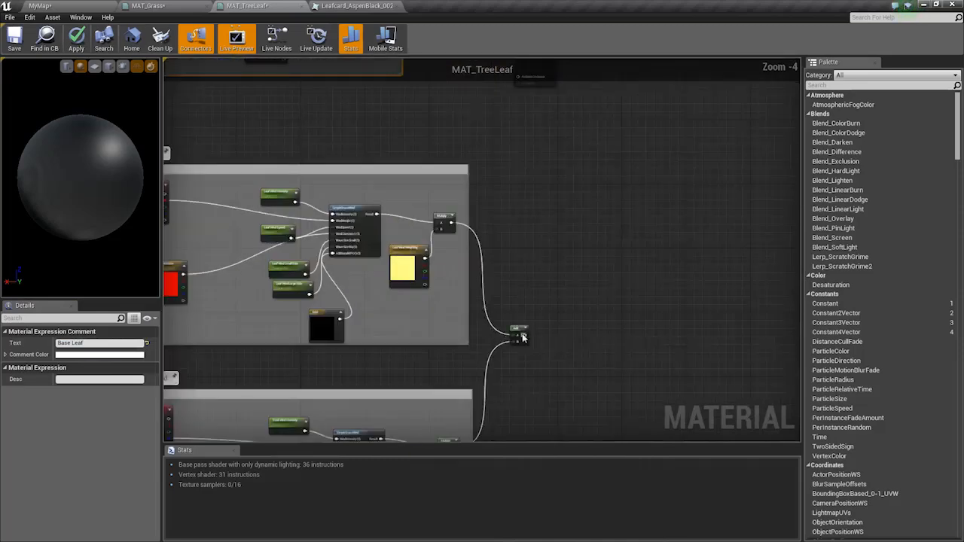
right_click(521, 336)
left_click(573, 346)
scroll(534, 342, "up", 4)
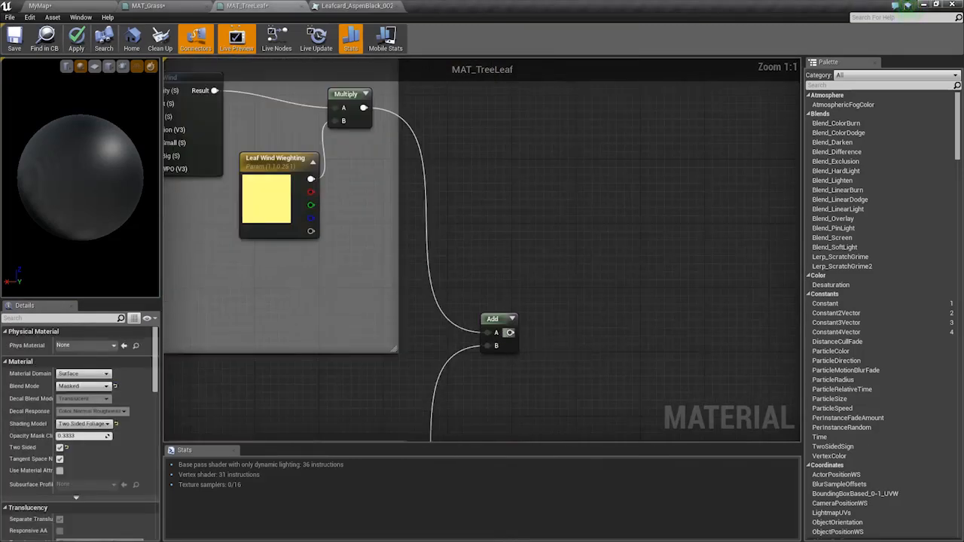
right_click(509, 332)
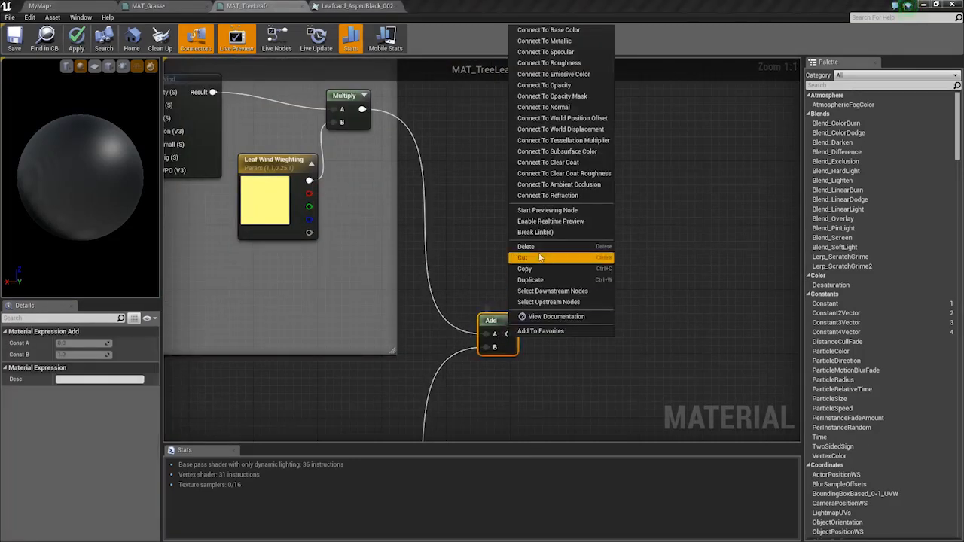
left_click(563, 131)
right_click(511, 335)
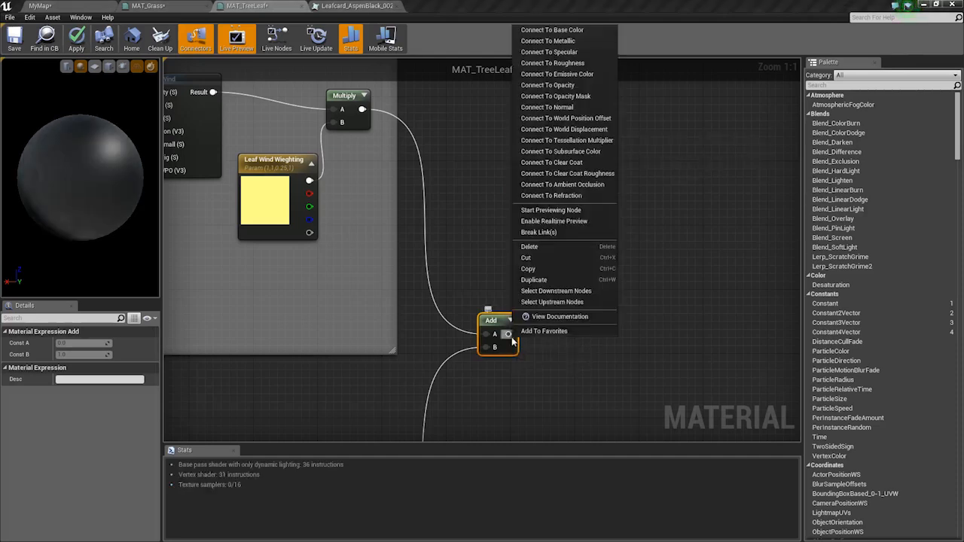
left_click(565, 118)
- Connect the final Multiply node of the Base Leaf group's SSS chain to the Subsurface Color input
scroll(469, 155, "down", 5)
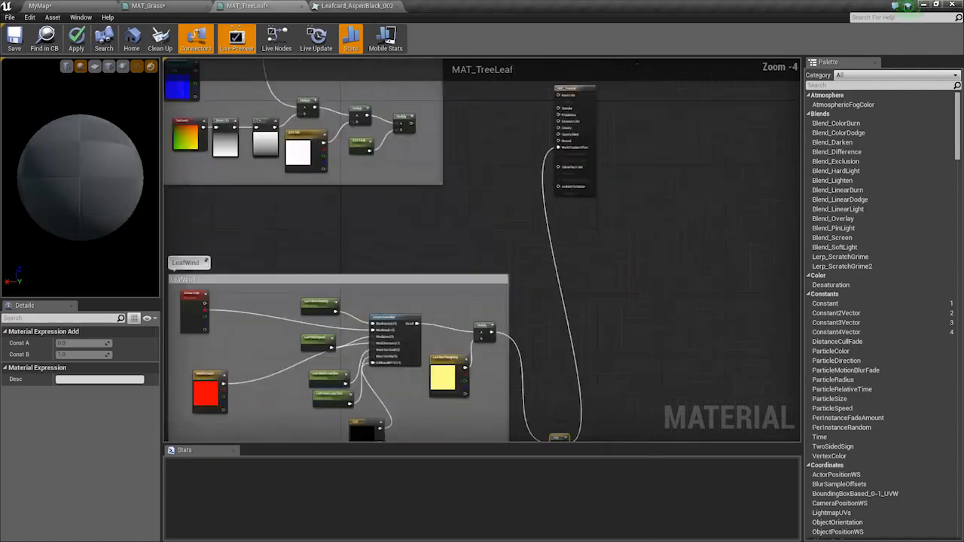
scroll(478, 220, "up", 4)
right_click_drag(478, 220, 583, 268)
right_click(482, 260)
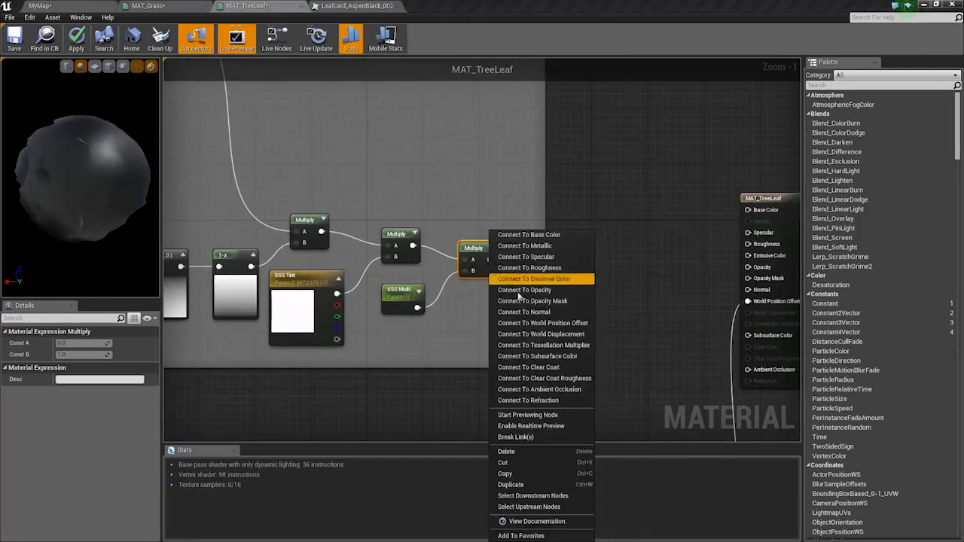
left_click(549, 357)
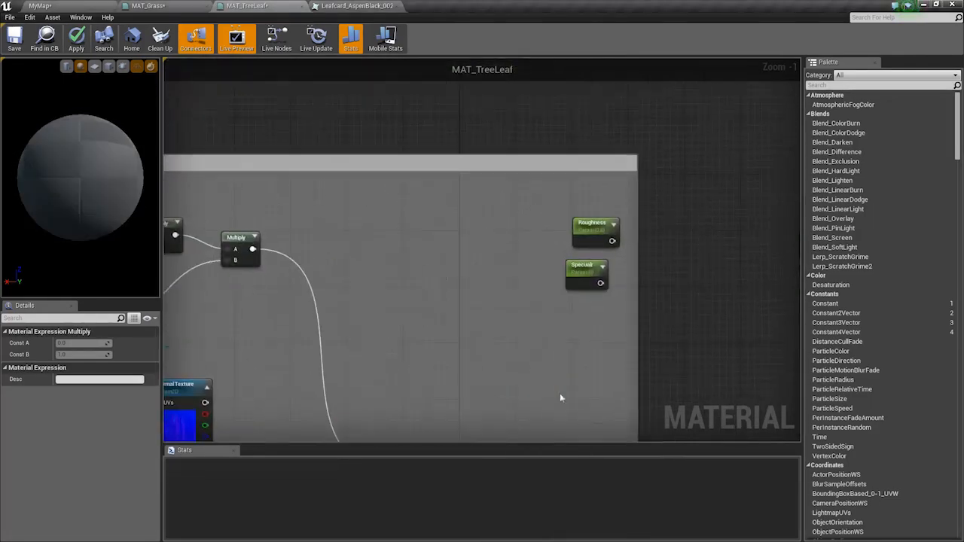
- Connect the Base Leaf group's Roughness parameter to the Roughness input and its Specualr parameter to the Specular input
right_click(608, 238)
left_click(650, 264)
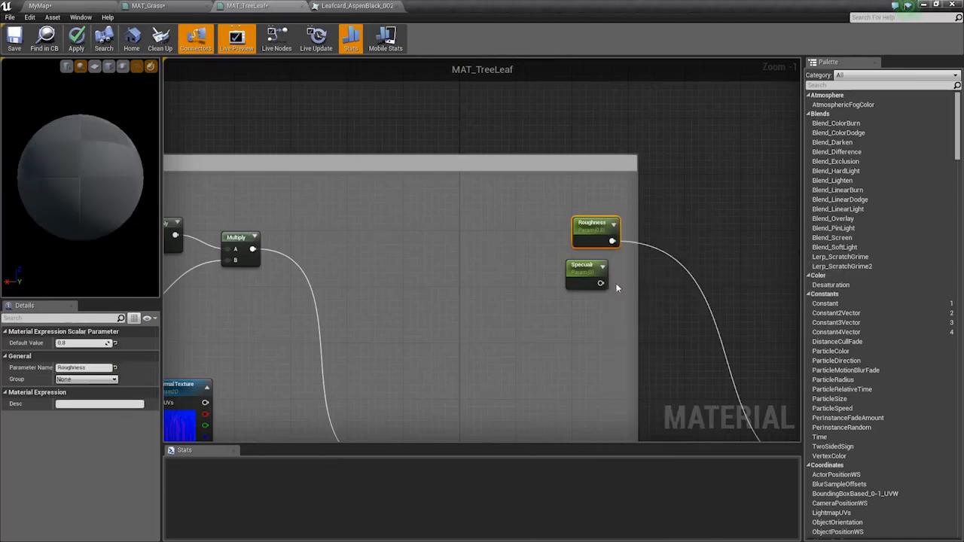
right_click(597, 286)
left_click(634, 242)
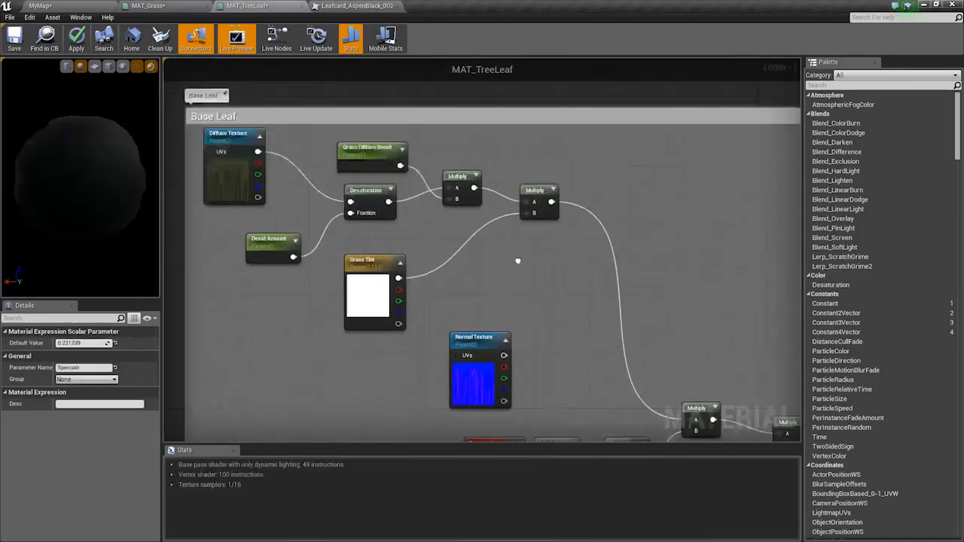
- Connect the Base Leaf Diffuse Texture's color output to Base Color and its alpha output to Opacity Mask
right_click(265, 174)
left_click(288, 198)
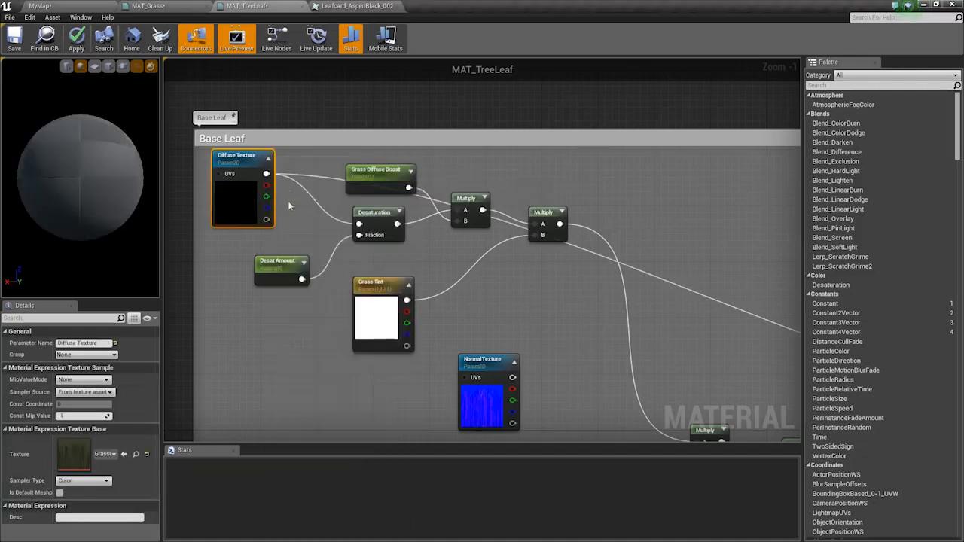
right_click(267, 220)
left_click(335, 262)
- Connect the Base Leaf group's Normal Texture to MAT_TreeLeaf's Normal input
right_click_drag(324, 282, 286, 206)
left_click_drag(333, 245, 319, 266)
right_click_drag(319, 266, 243, 173)
right_click(404, 193)
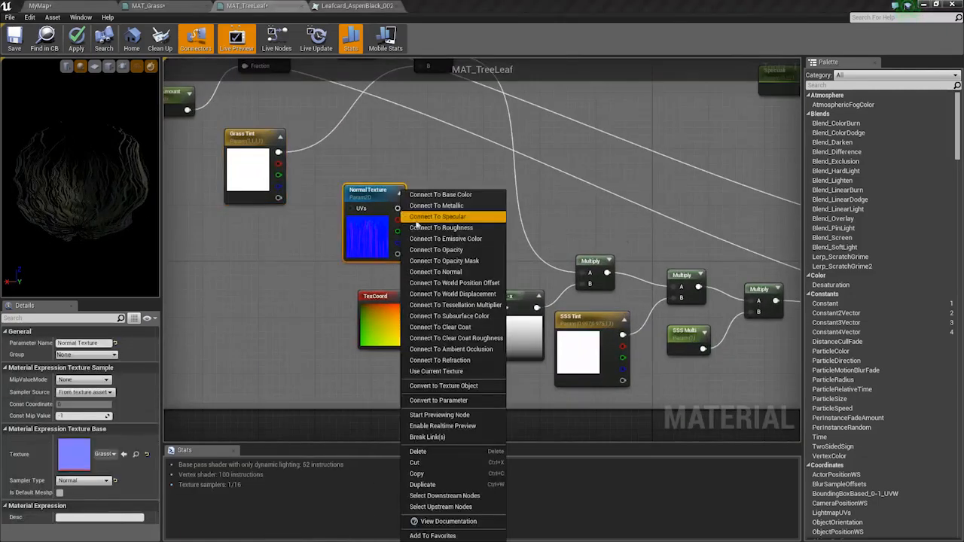
left_click(440, 274)
- Detach the MAT_TreeLeaf editor into its own window and enlarge it beside the Content Browser's Textures folder
left_click_drag(275, 5, 532, 135)
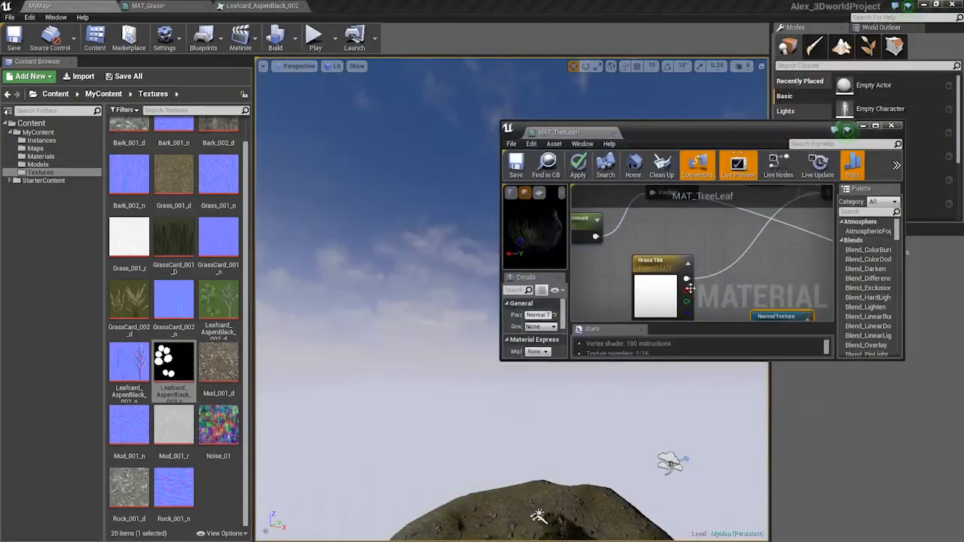
left_click_drag(670, 136, 713, 38)
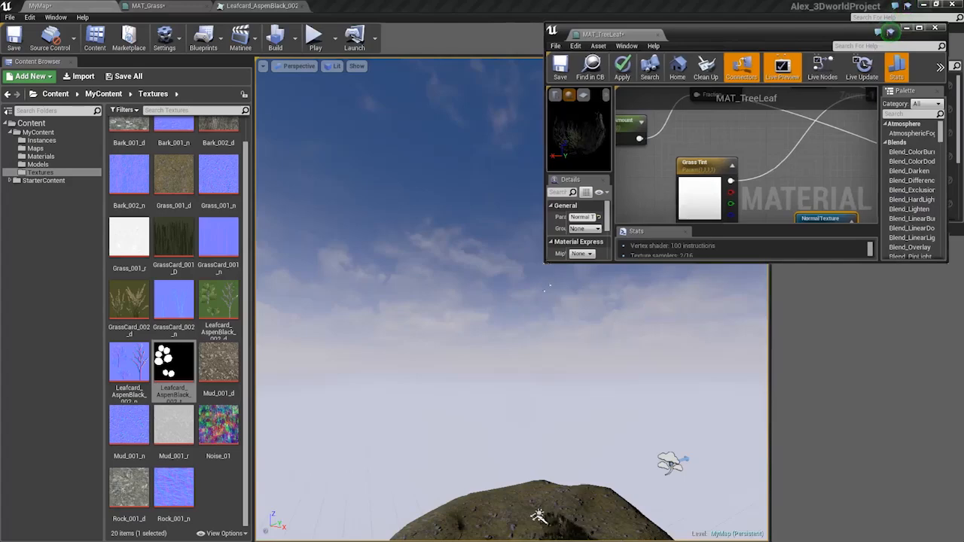
left_click_drag(545, 262, 483, 477)
- Assign the Leafcard_AspenBlack_002_n texture to the Normal Texture parameter, widening the material window and its details area
left_click(131, 359)
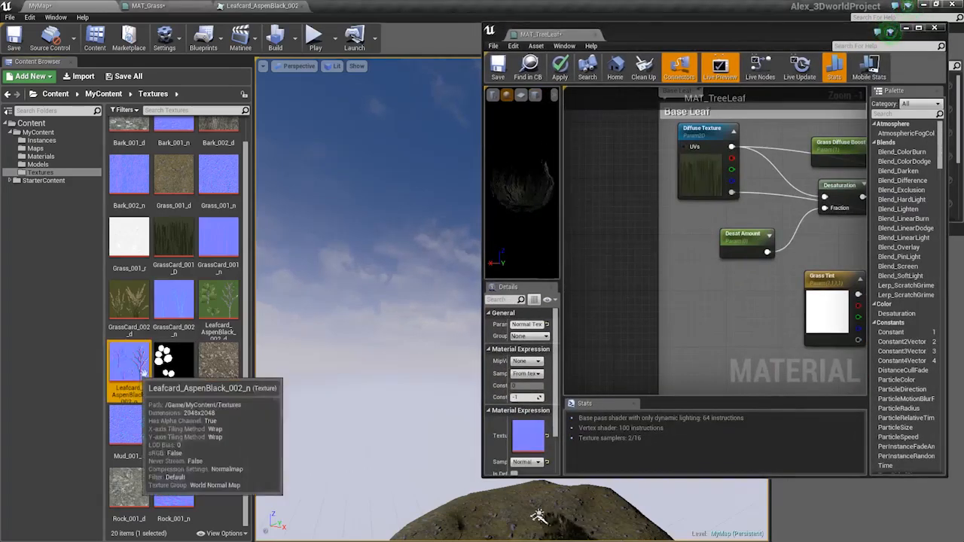
right_click_drag(808, 333, 644, 256)
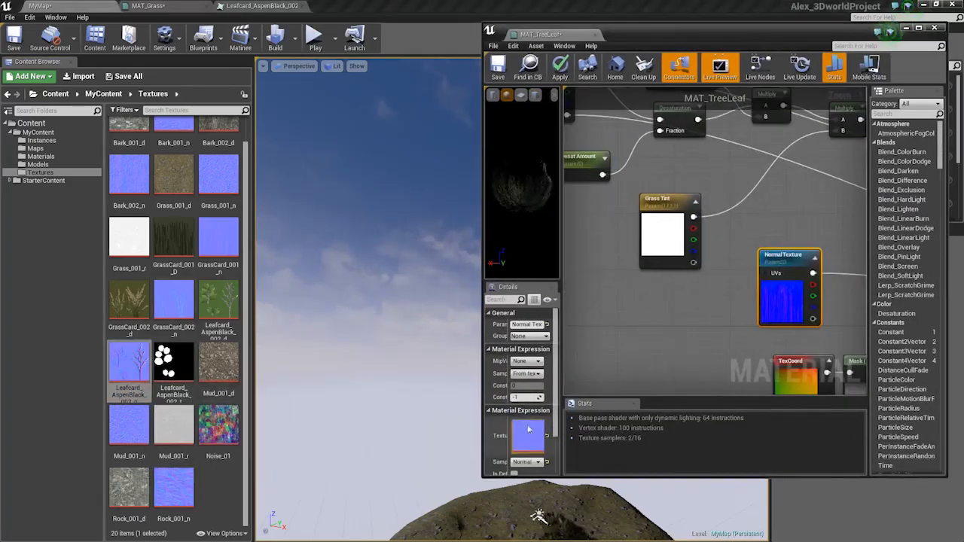
scroll(534, 429, "down", 2)
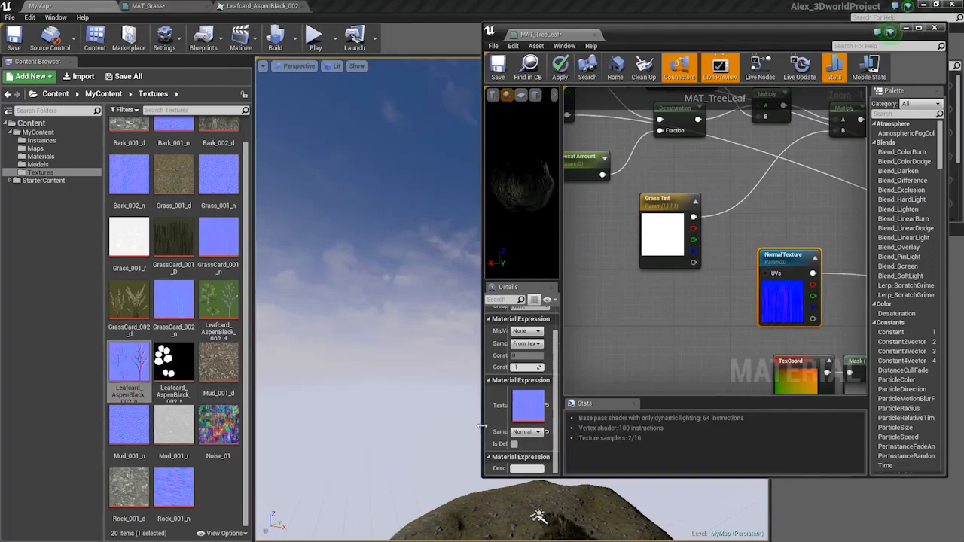
left_click_drag(482, 426, 407, 426)
left_click_drag(499, 388, 576, 388)
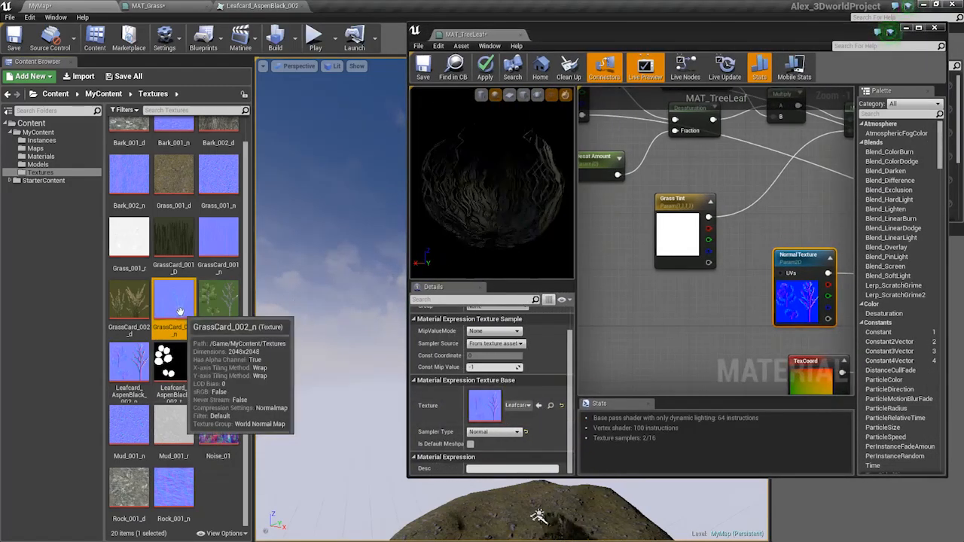
- Assign the Leafcard_AspenBlack_002_d texture to the Diffuse Texture parameter in MAT_TreeLeaf
left_click(174, 302)
left_click(224, 304)
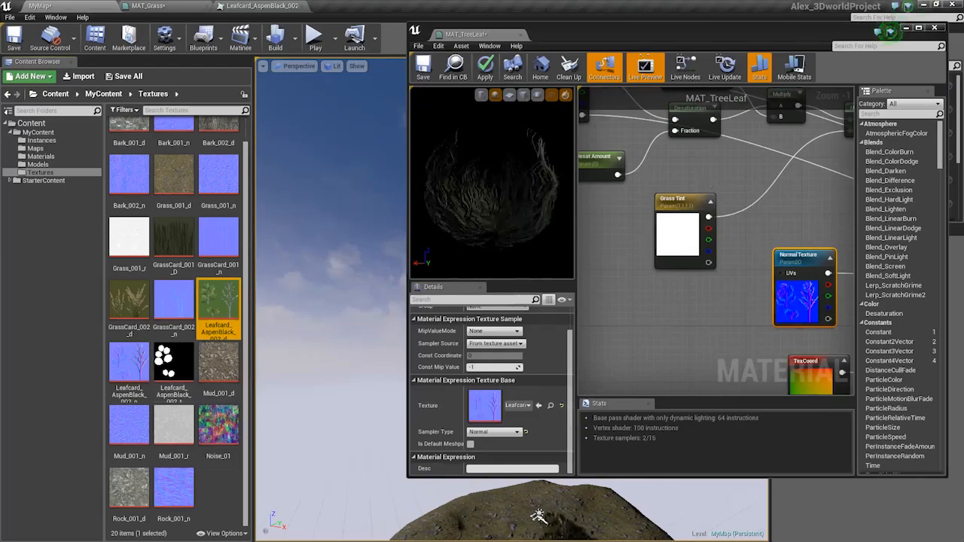
right_click_drag(618, 226, 662, 345)
left_click(538, 405)
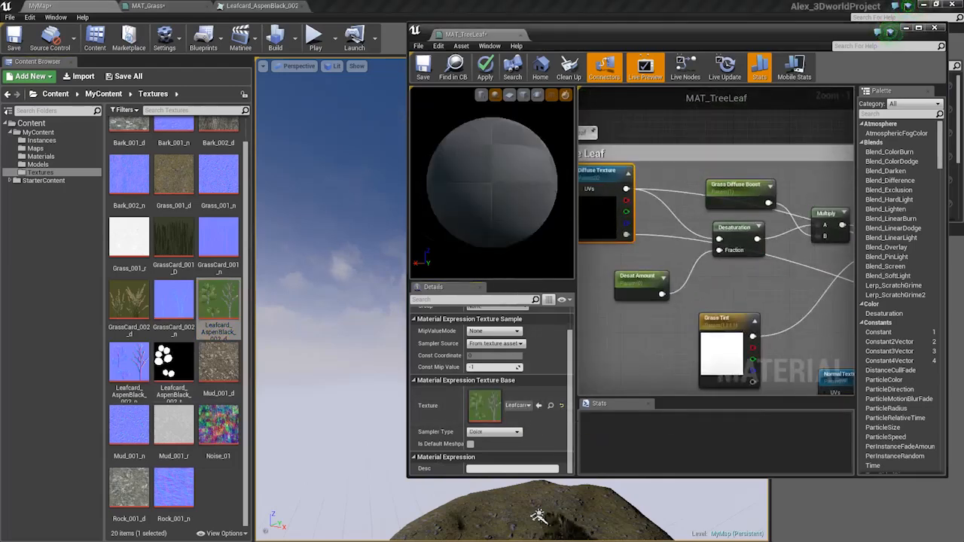
right_click_drag(748, 375, 663, 294)
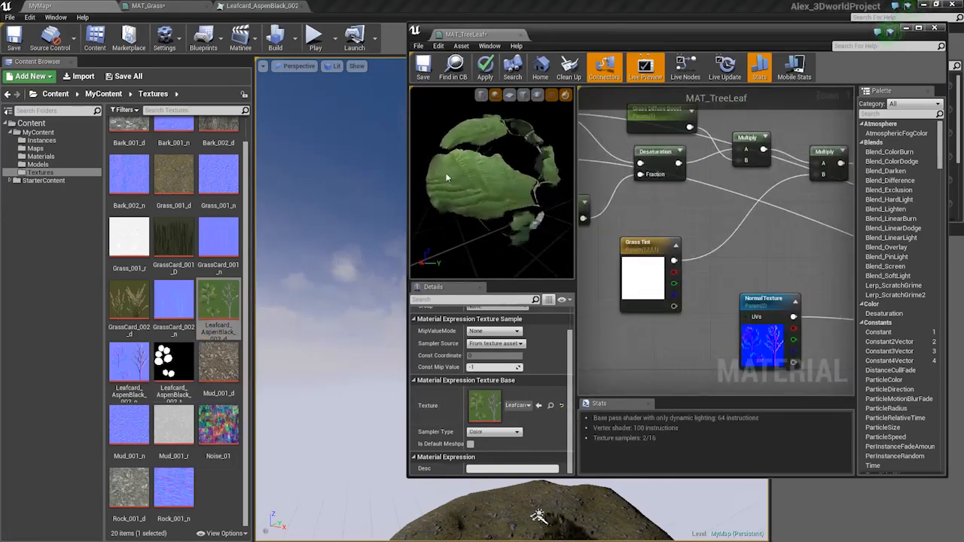
right_click_drag(739, 270, 685, 181)
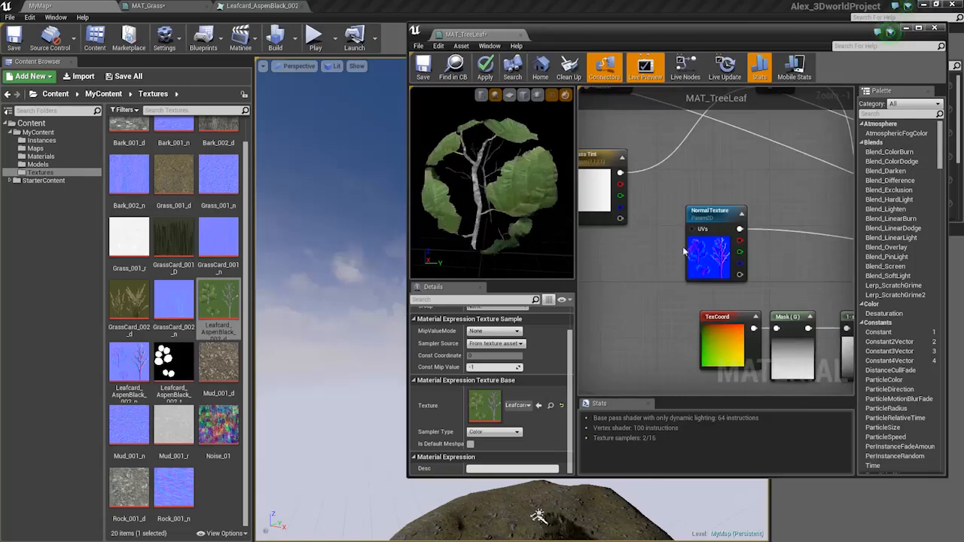
- Add a Texture Sample using the black-and-white Leafcard_AspenBlack_002 mask and connect it to the subsurface Multiply's B input
left_click(177, 371)
right_click_drag(814, 289, 656, 227)
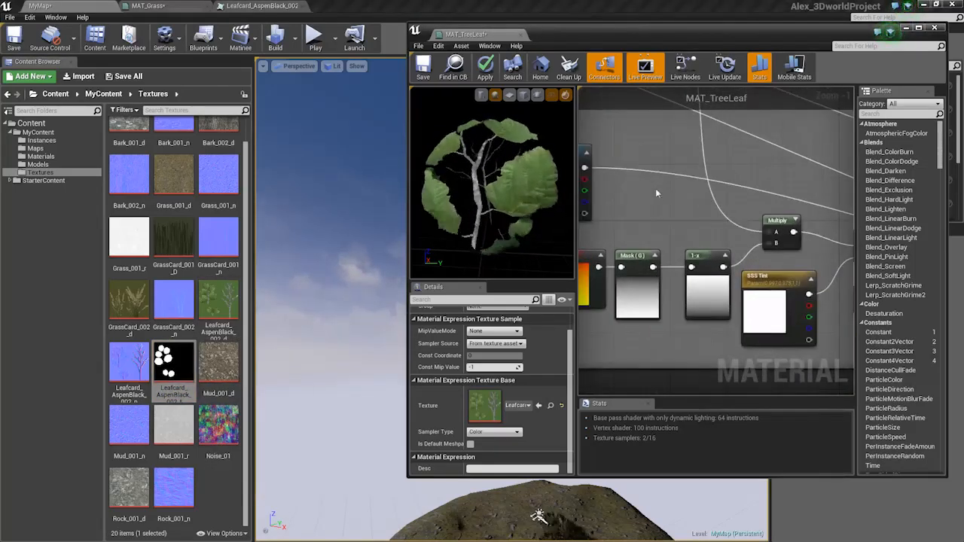
key("t")
left_click(657, 188)
left_click_drag(687, 223, 770, 244)
- Delete the TexCoord, Mask (G) and 1-x nodes and move the mask's Texture Sample into their place
right_click_drag(657, 308, 719, 296)
left_click_drag(761, 281, 759, 279)
key("Delete")
left_click_drag(715, 185, 632, 268)
- Convert the mask's Texture Sample to a parameter named SSS Mask
right_click(631, 269)
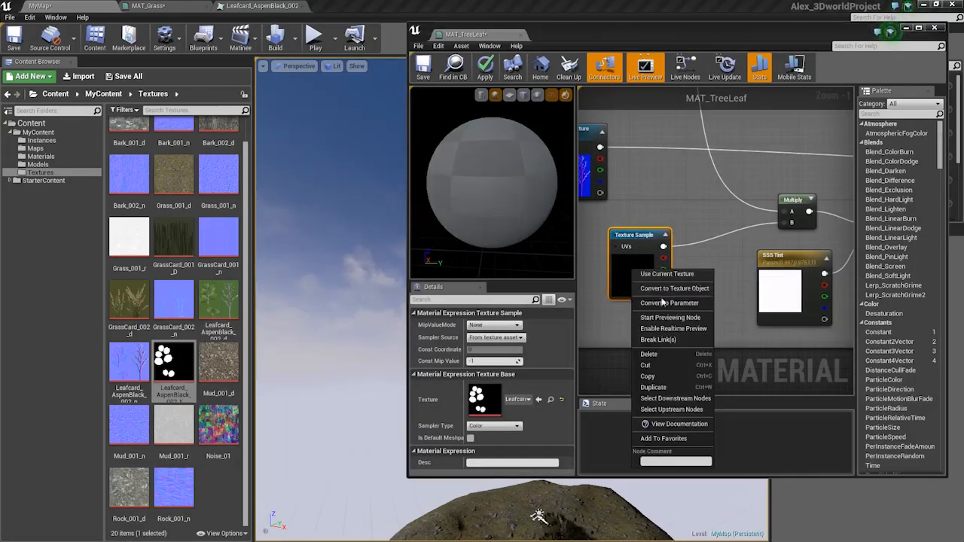
left_click(666, 289)
type("SSS Mask")
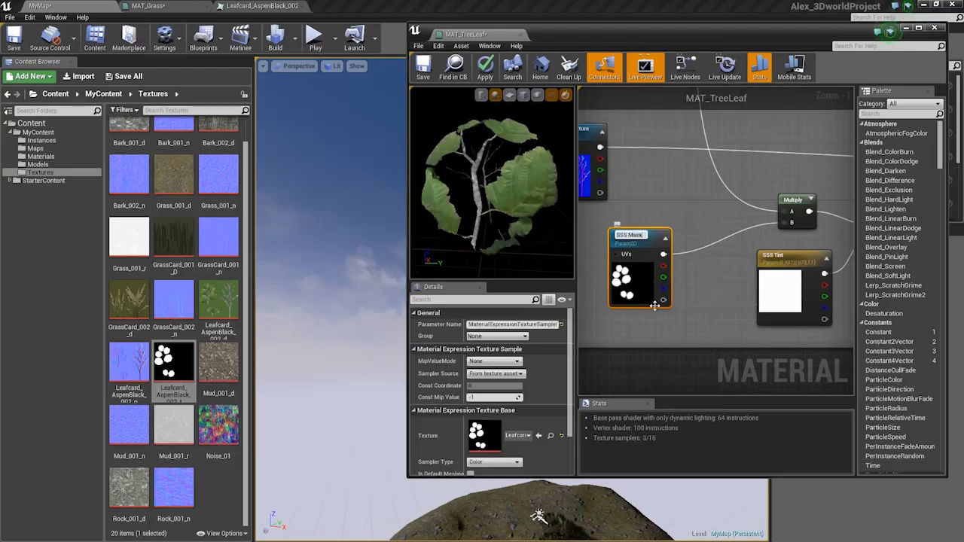
key("Return")
mouse_move(512, 178)
left_mouse_down()
mouse_move(486, 177)
mouse_move(527, 177)
left_mouse_up()
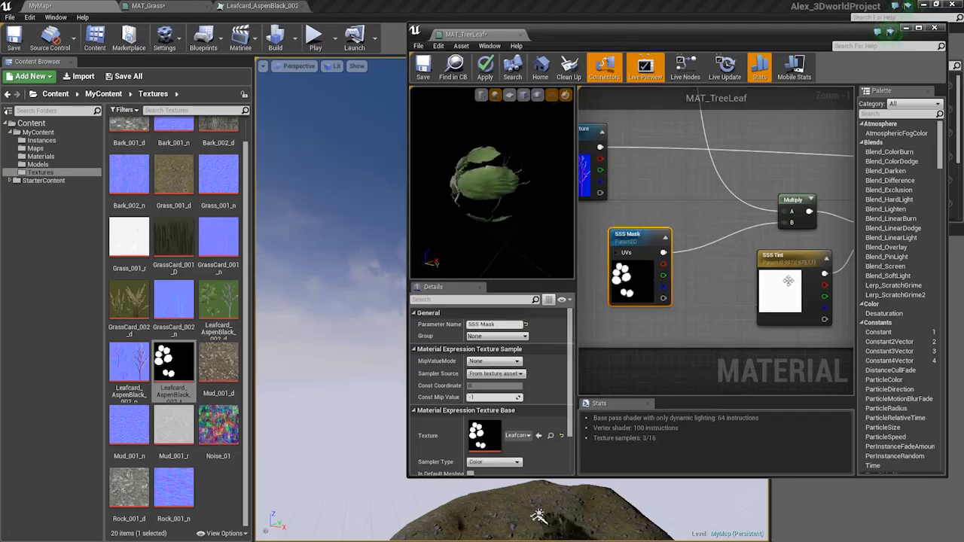
- Check MAT_TreeLeaf's wind groups and output connections, apply the material changes, and close its editor window
scroll(674, 199, "down", 6)
scroll(674, 199, "down", 1)
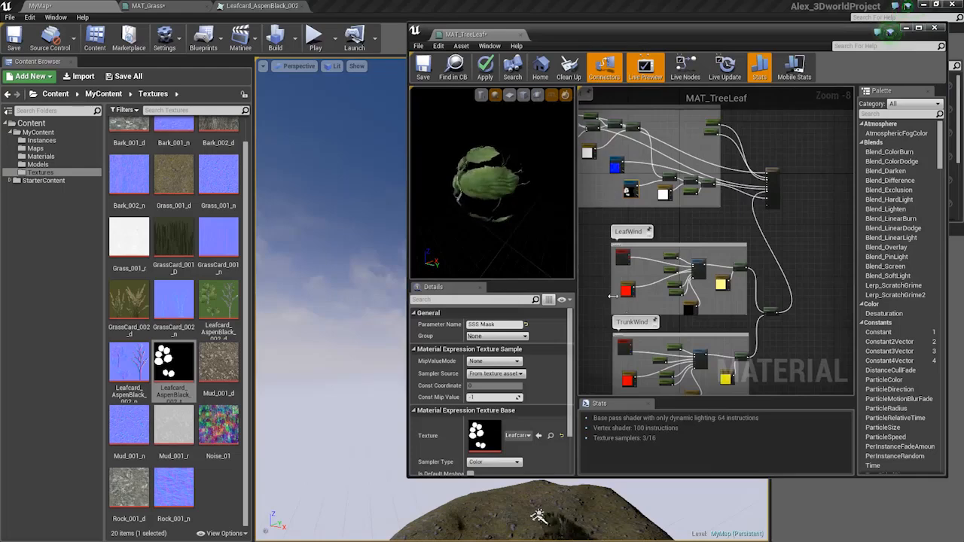
right_click_drag(709, 295, 730, 213)
scroll(748, 354, "down", 5)
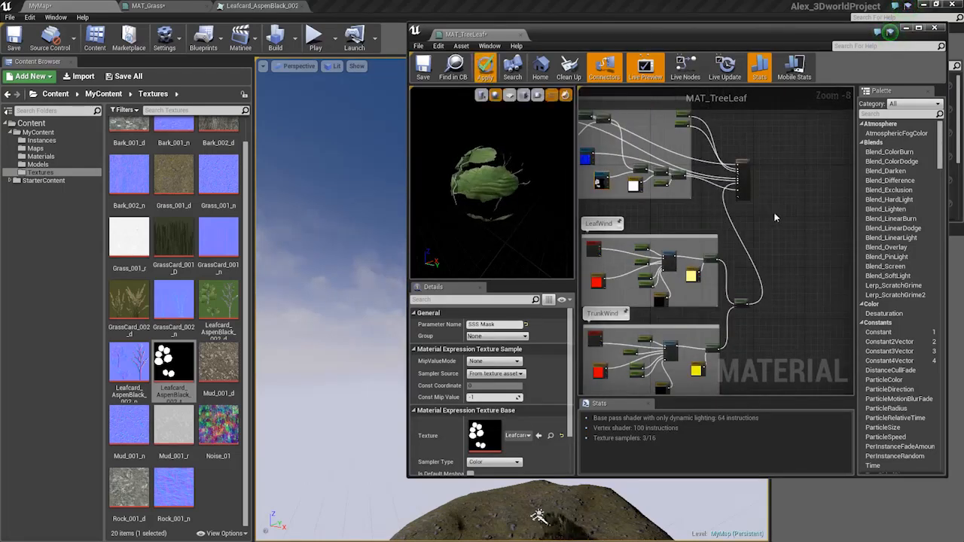
scroll(753, 229, "up", 9)
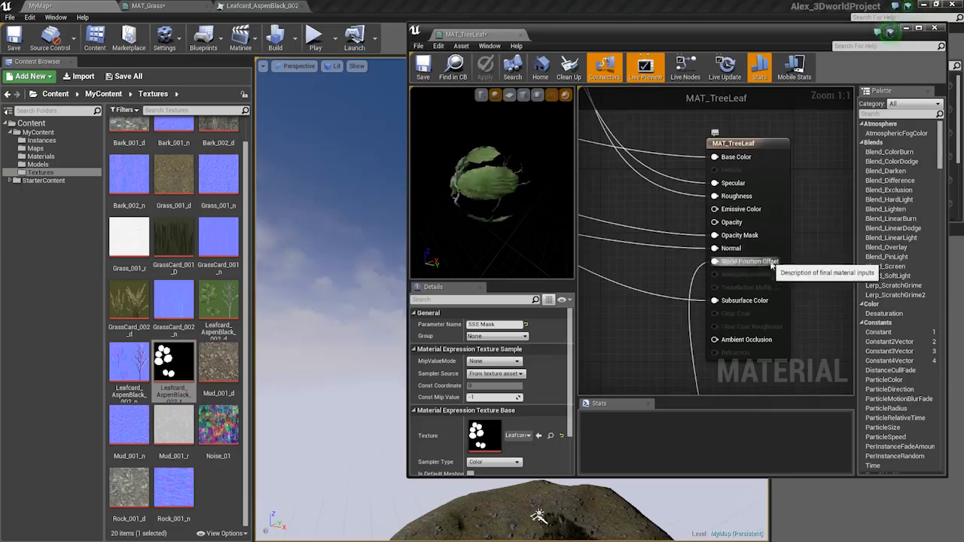
scroll(780, 269, "down", 3)
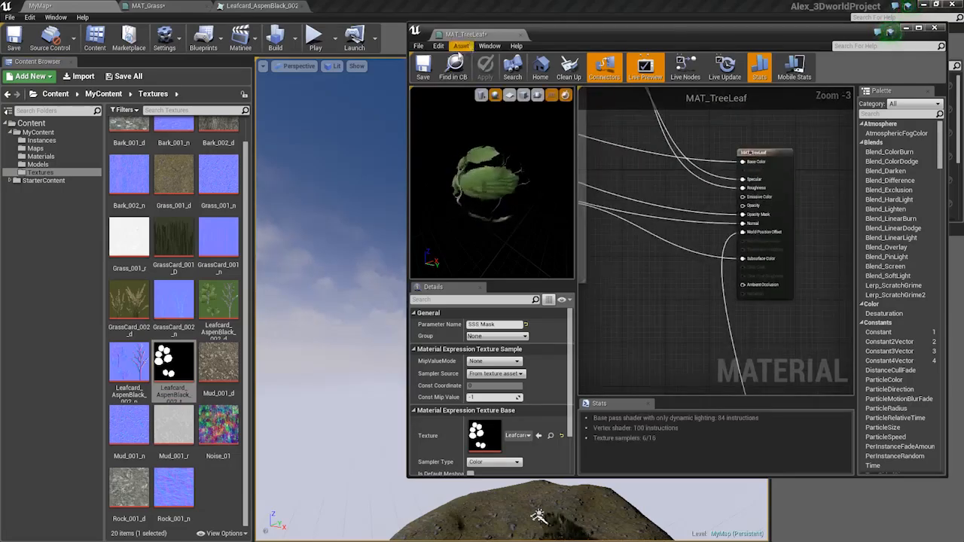
left_click(521, 36)
right_click_drag(520, 151, 618, 235)
key("w")
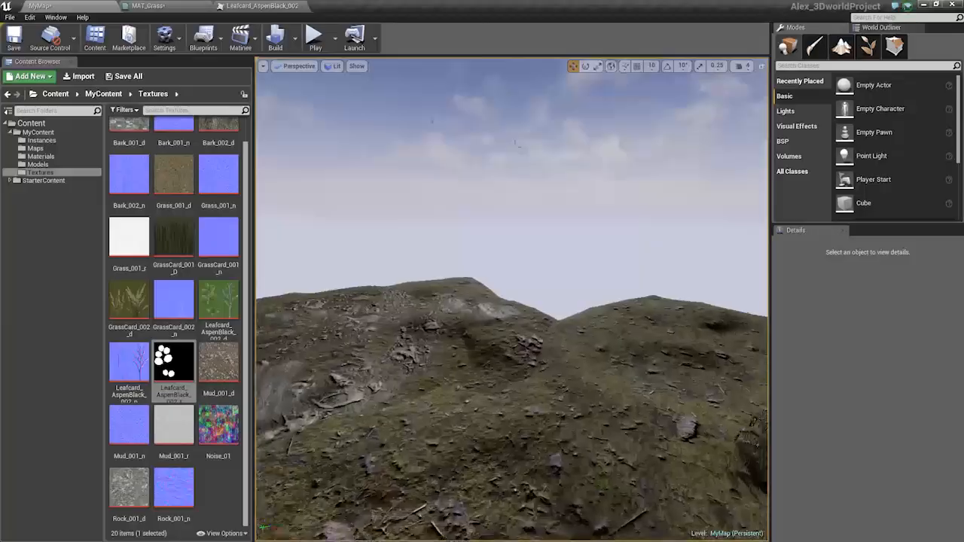
- Close the MAT_Grass and Leafcard_AspenBlack_002 editors and go back to the grass in the level
left_click(189, 6)
left_click(227, 5)
left_click(197, 8)
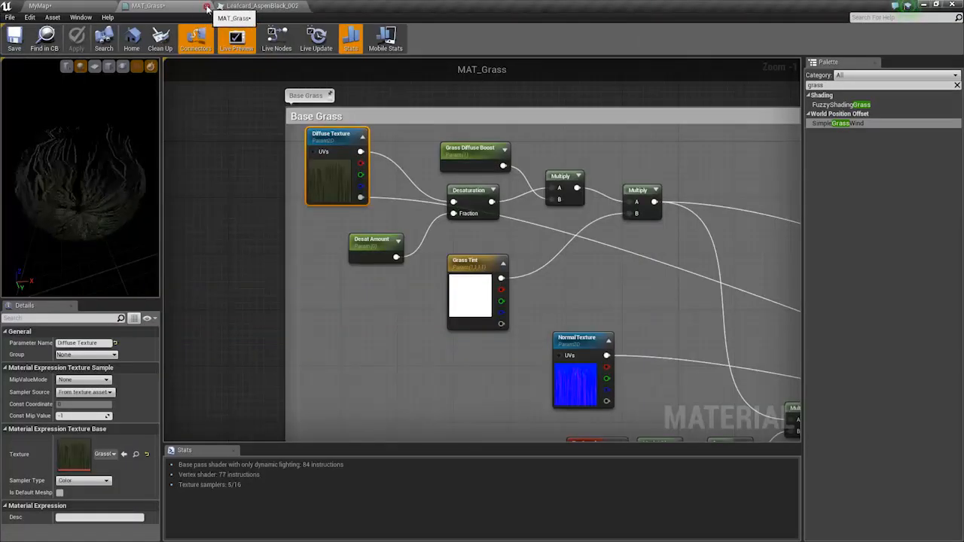
right_click_drag(560, 182, 409, 196)
scroll(409, 195, "down", 5)
left_click(208, 6)
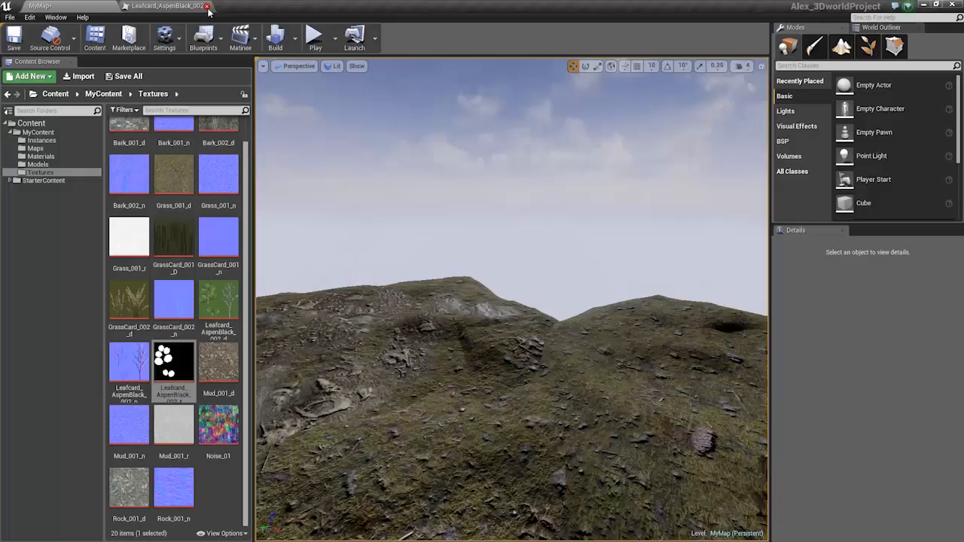
mouse_move(513, 300)
right_mouse_down()
mouse_move(452, 338)
mouse_move(520, 392)
mouse_move(512, 286)
right_mouse_up()
key("w")
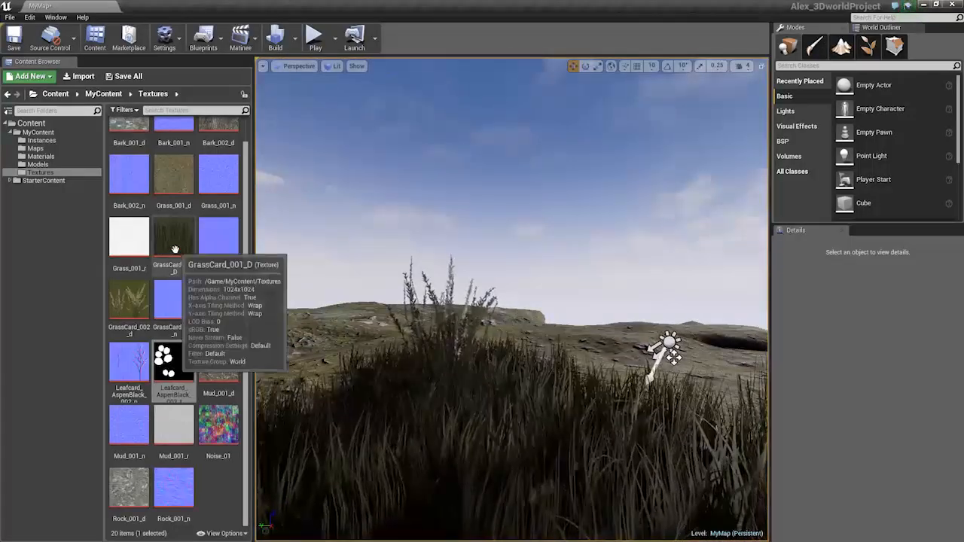
- Duplicate MAT_TreeLeaf in the Materials folder and name the copy MAT_Trunk
left_click(48, 149)
left_click(41, 156)
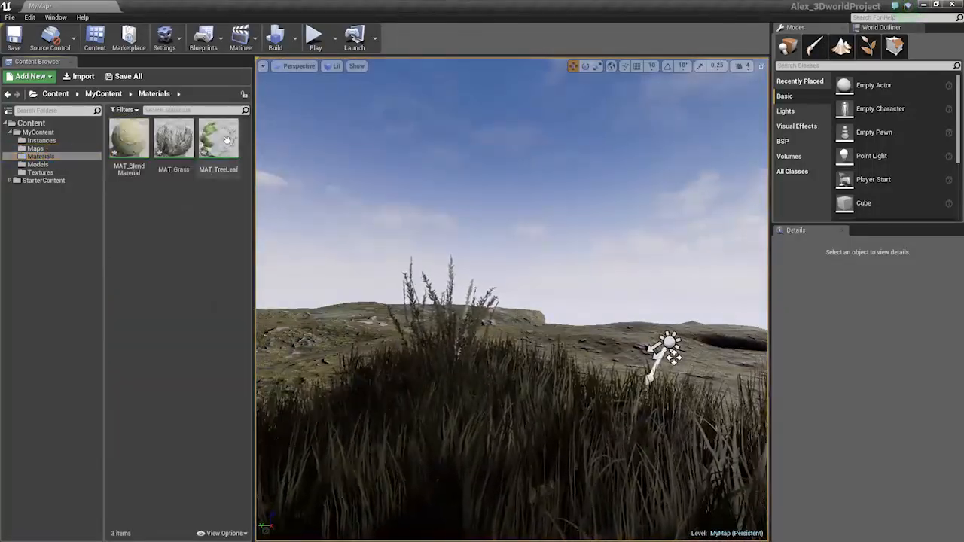
right_click(212, 142)
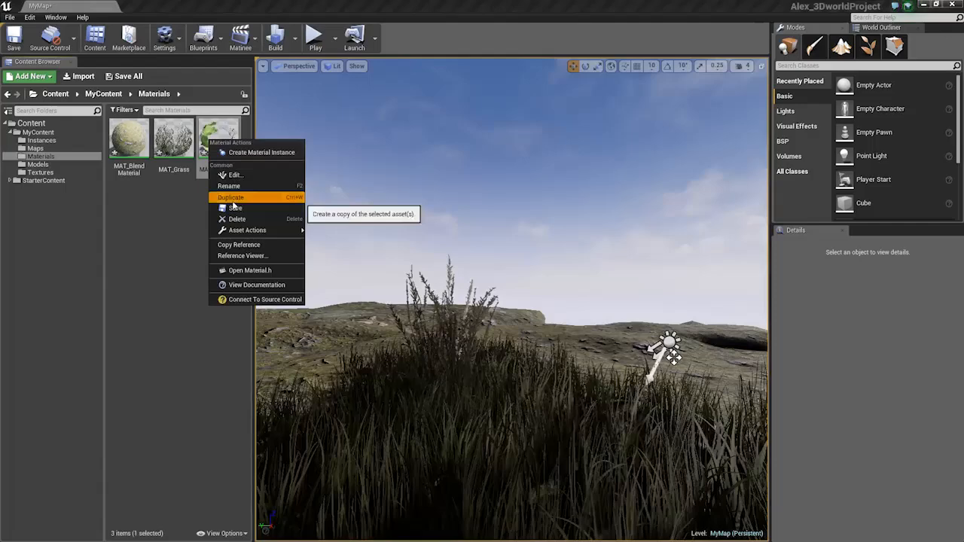
left_click(231, 198)
type("MAT_Trun")
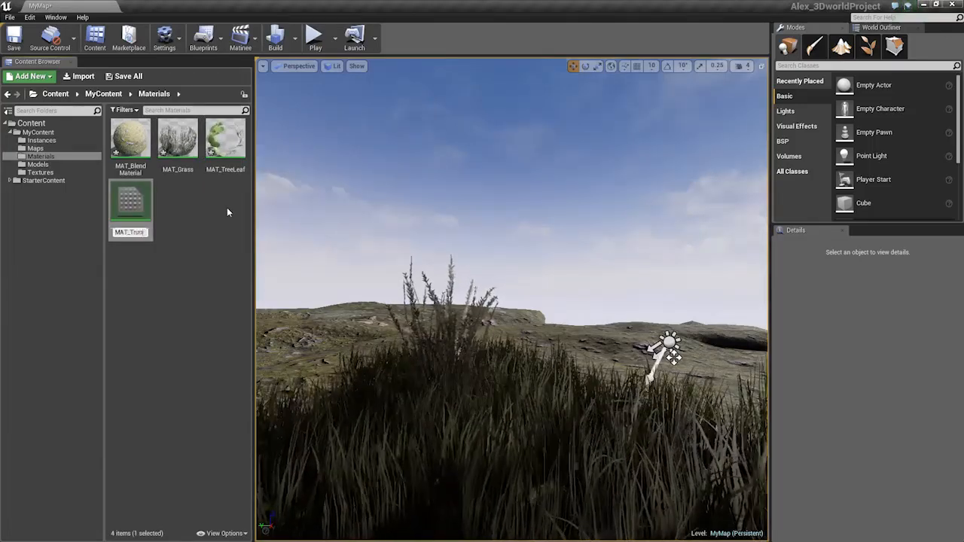
type("kk")
key("Return")
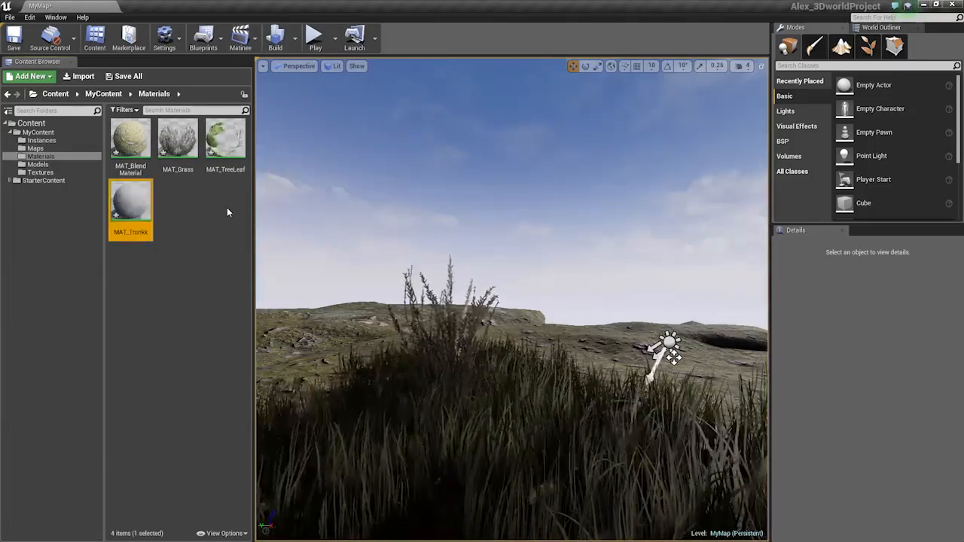
right_click(135, 232)
key("Escape")
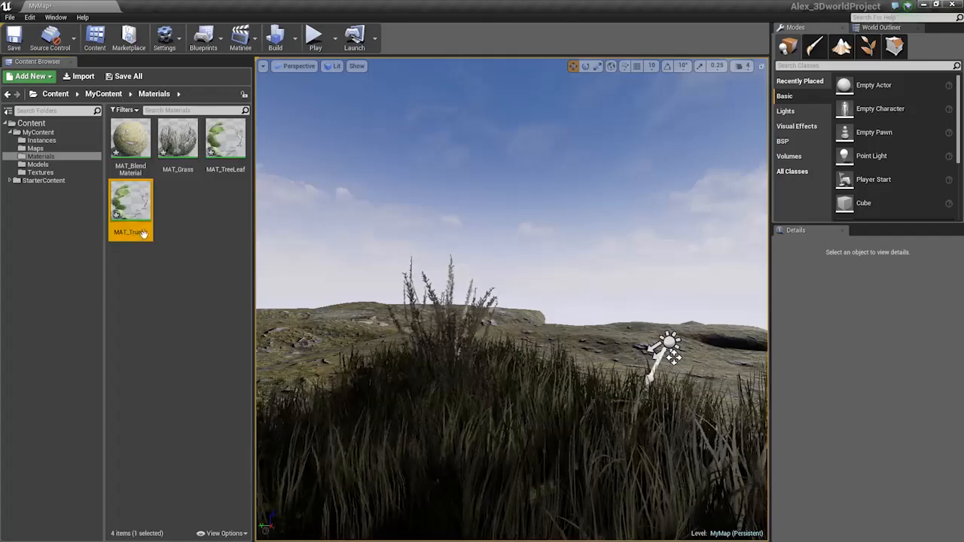
right_click(144, 235)
left_click(167, 272)
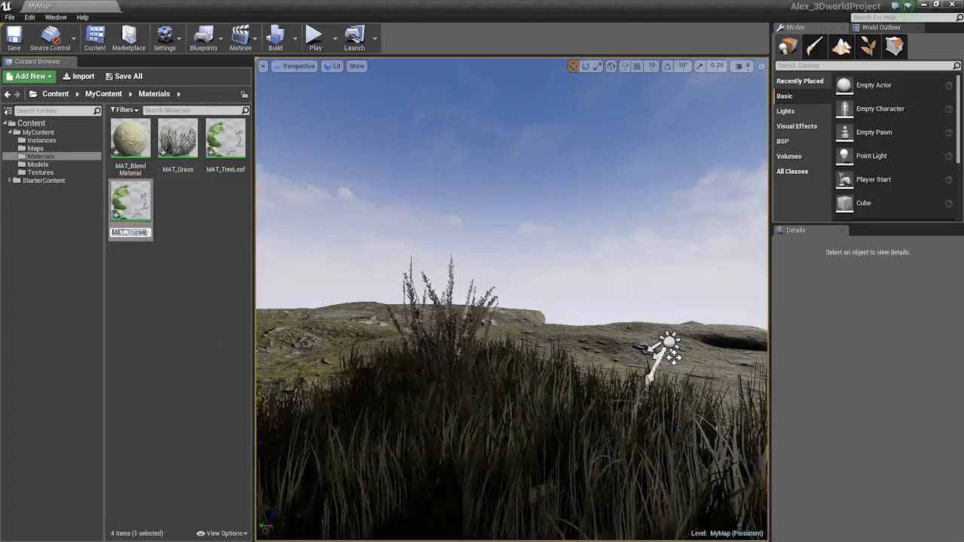
- Open MAT_Trunk and set it to Default Lit shading and Opaque blend mode, with Two Sided turned off
double_click(124, 194)
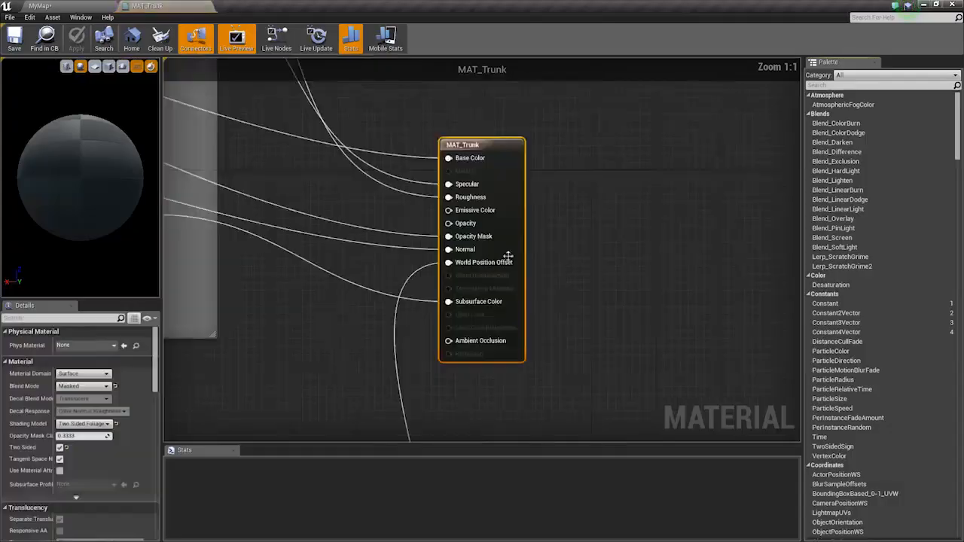
right_click_drag(520, 285, 581, 313)
scroll(532, 233, "down", 4)
scroll(532, 233, "up", 4)
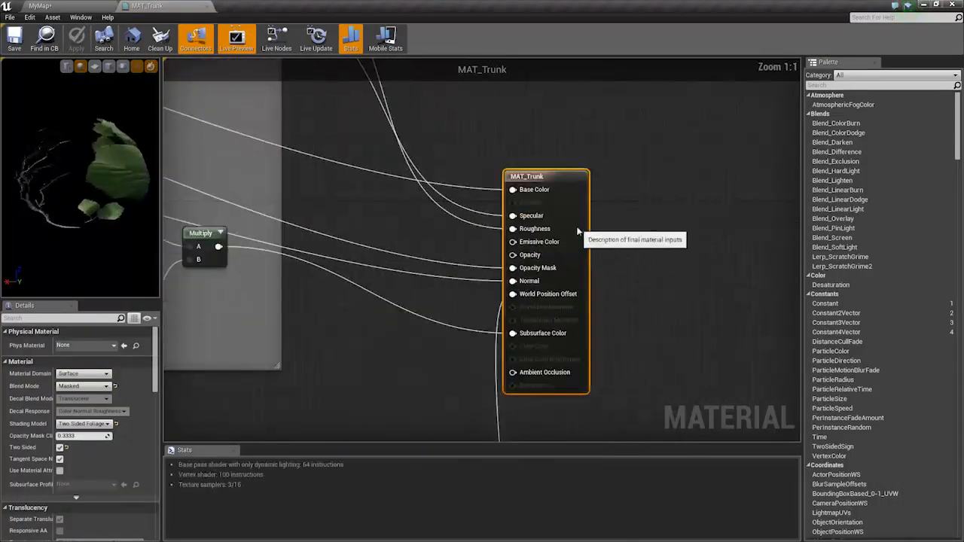
left_click(60, 459)
left_click(83, 424)
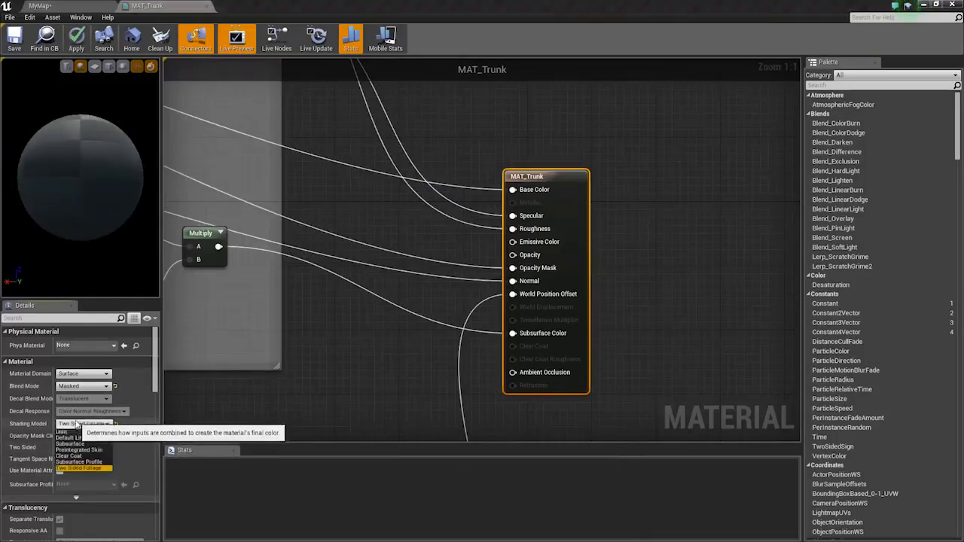
left_click(77, 437)
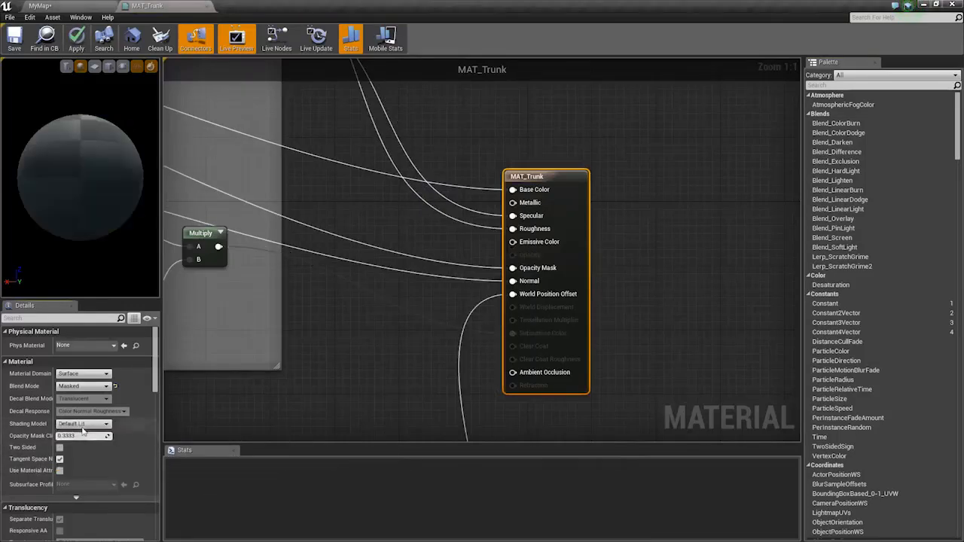
left_click(84, 387)
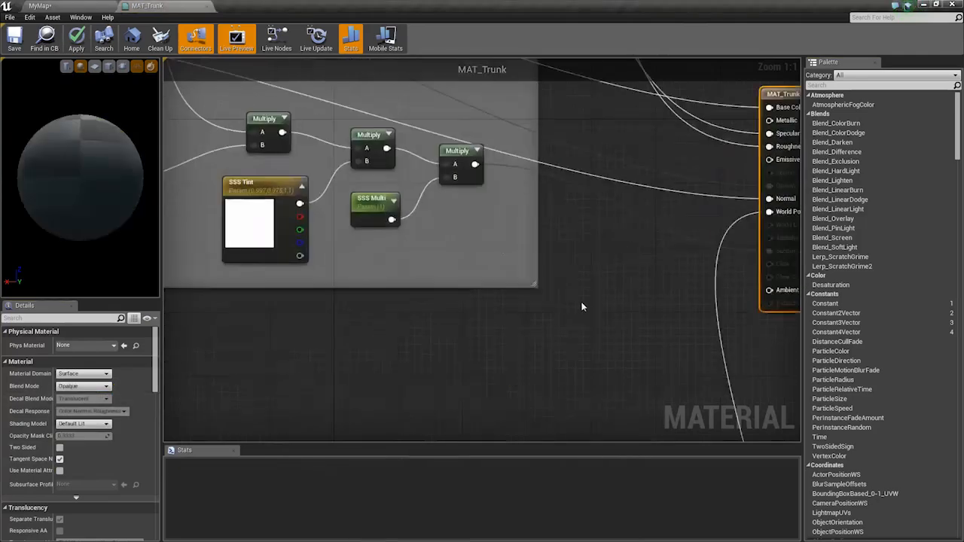
- Examine MAT_Trunk's Base Leaf group, including its diffuse, boost, tint, normal, subsurface, roughness and specular nodes
scroll(399, 227, "down", 1)
scroll(407, 230, "up", 2)
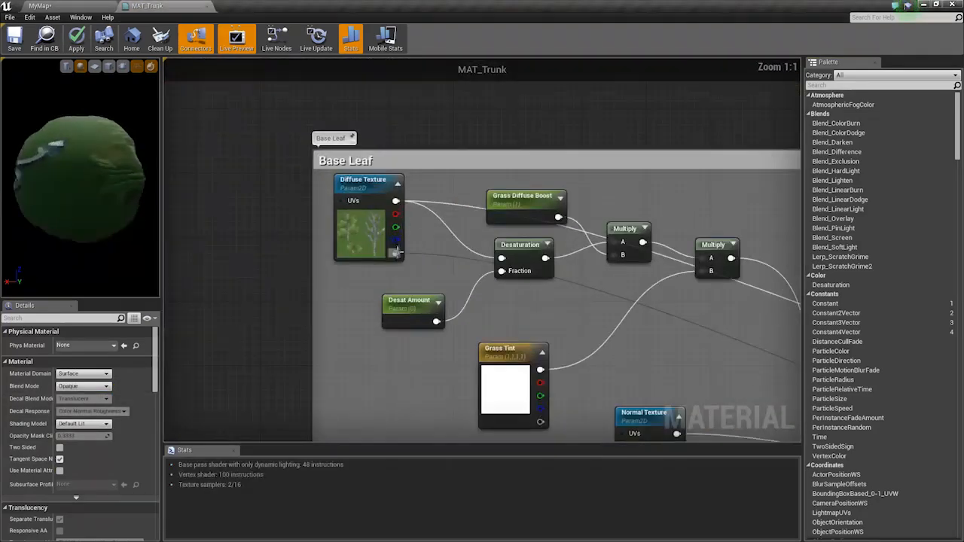
right_click_drag(397, 253, 336, 222)
left_click(332, 217)
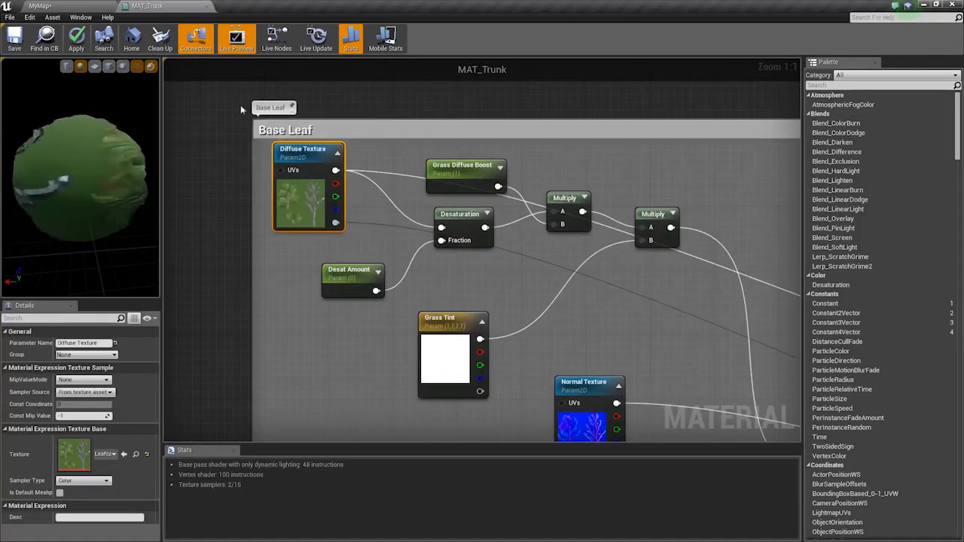
right_click_drag(426, 197, 381, 161)
left_click(392, 147)
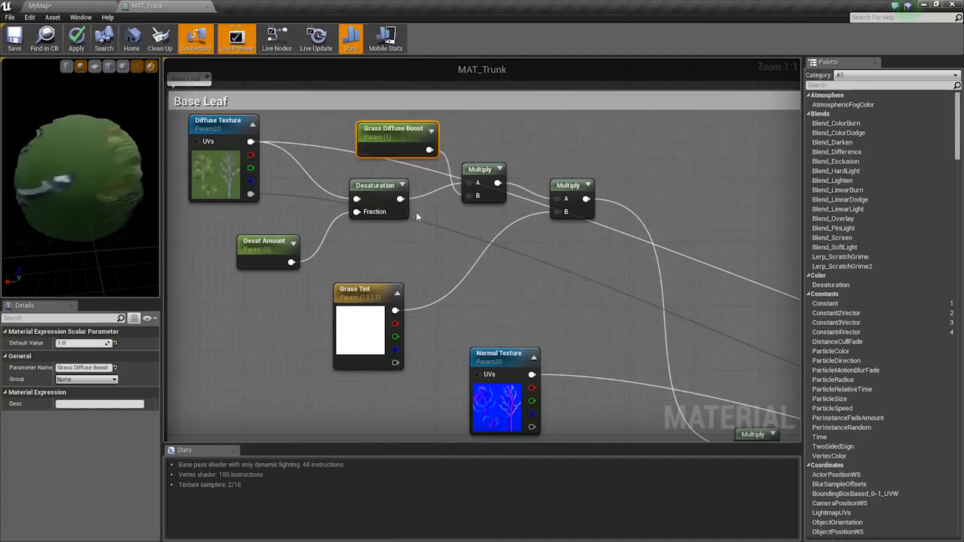
right_click_drag(464, 306, 338, 194)
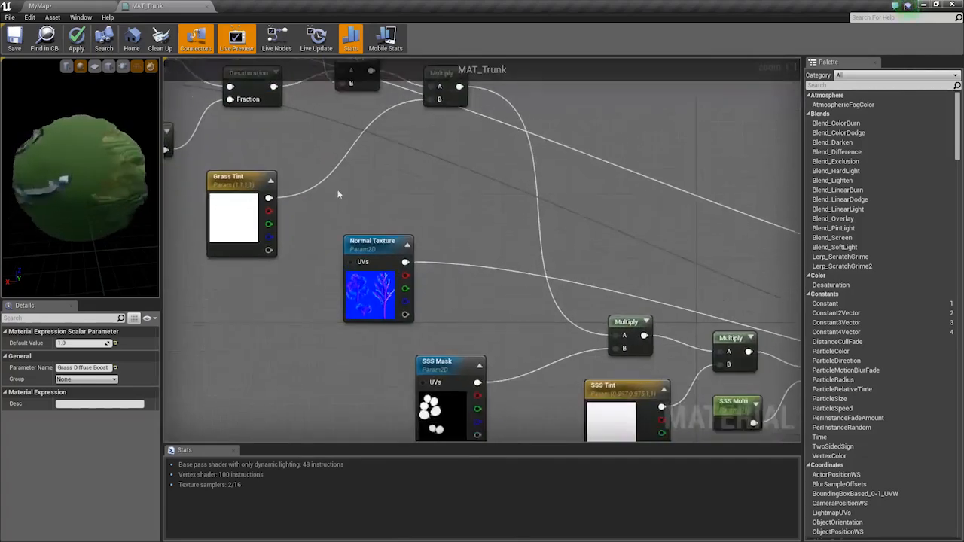
scroll(339, 204, "down", 3)
scroll(291, 236, "up", 2)
left_click(279, 207)
right_click_drag(468, 283, 322, 209)
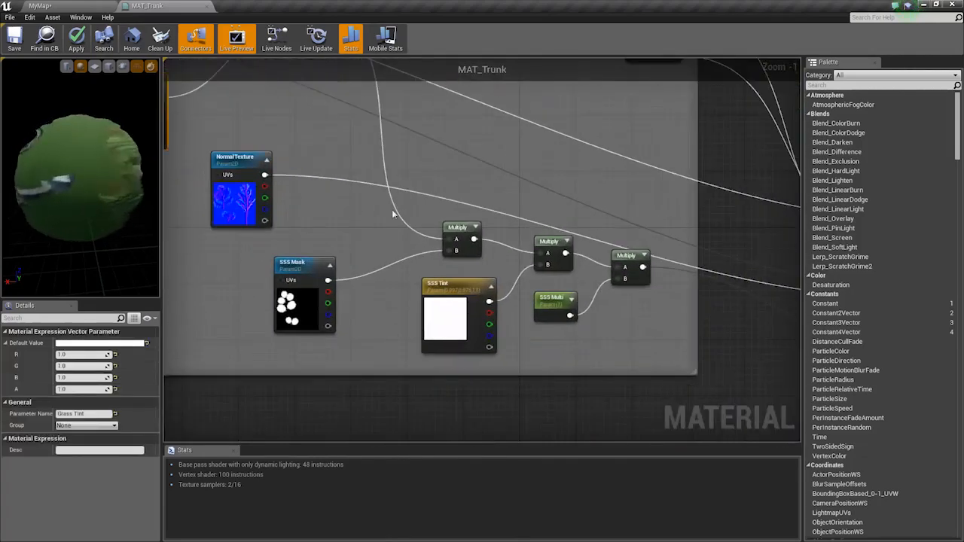
right_click_drag(401, 241, 287, 425)
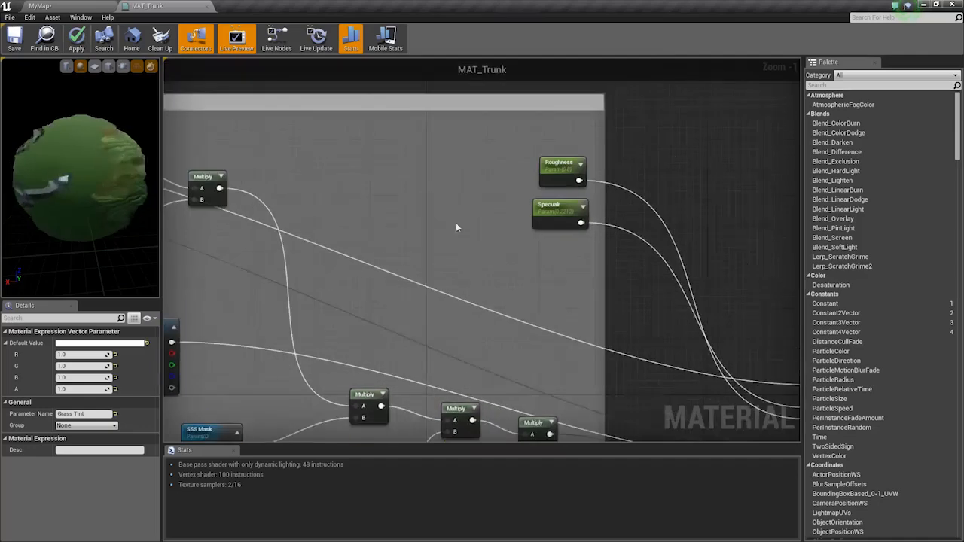
right_click_drag(495, 275, 590, 160)
right_click_drag(603, 104, 516, 197)
- Delete the SSS Mask, SSS Tint and SSS Multi nodes together with their three Multiply nodes from MAT_Trunk
right_click_drag(479, 295, 564, 153)
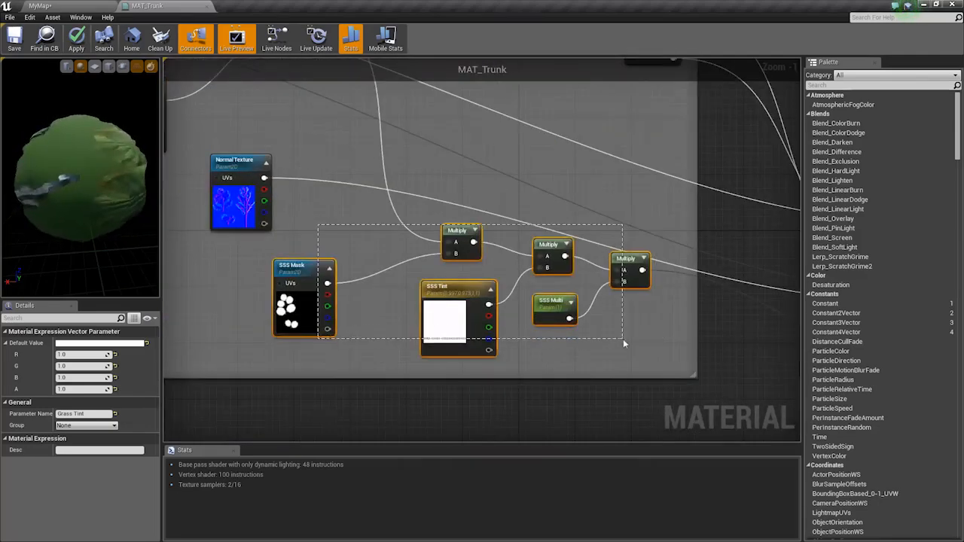
left_click_drag(623, 342, 624, 345)
right_click_drag(625, 345, 480, 317)
key("Delete")
scroll(469, 318, "down", 6)
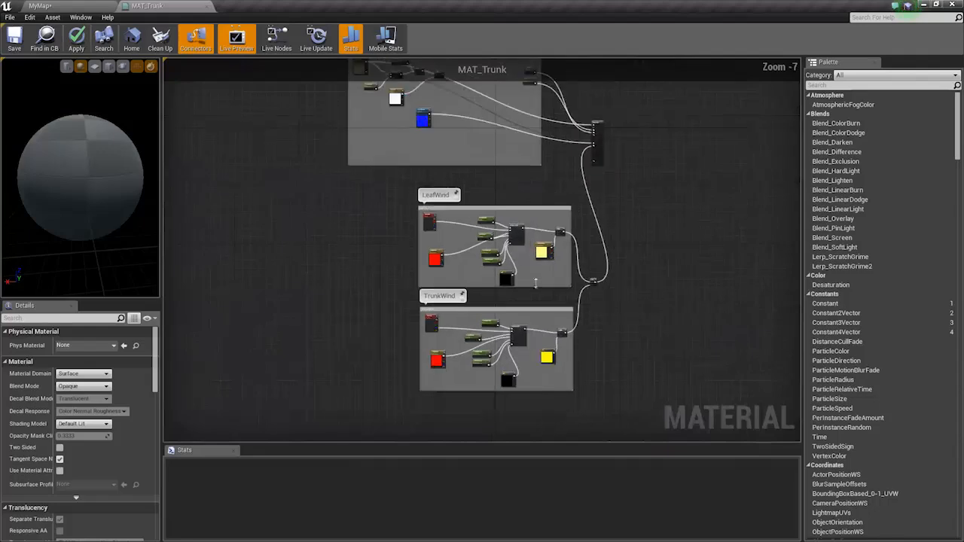
- Delete the whole LeafWind group from MAT_Trunk, along with the Add node that combines it with TrunkWind
scroll(429, 247, "up", 3)
left_click_drag(341, 133, 808, 352)
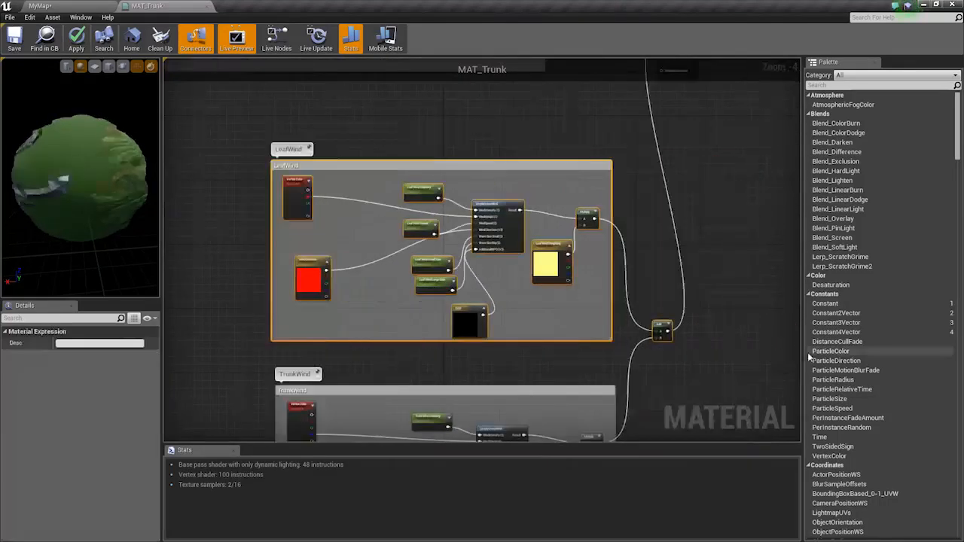
key("Delete")
- Connect the output of the TrunkWind group's Multiply node to MAT_Trunk's Base Color
right_click_drag(588, 355, 568, 312)
scroll(568, 313, "up", 4)
right_click(562, 291)
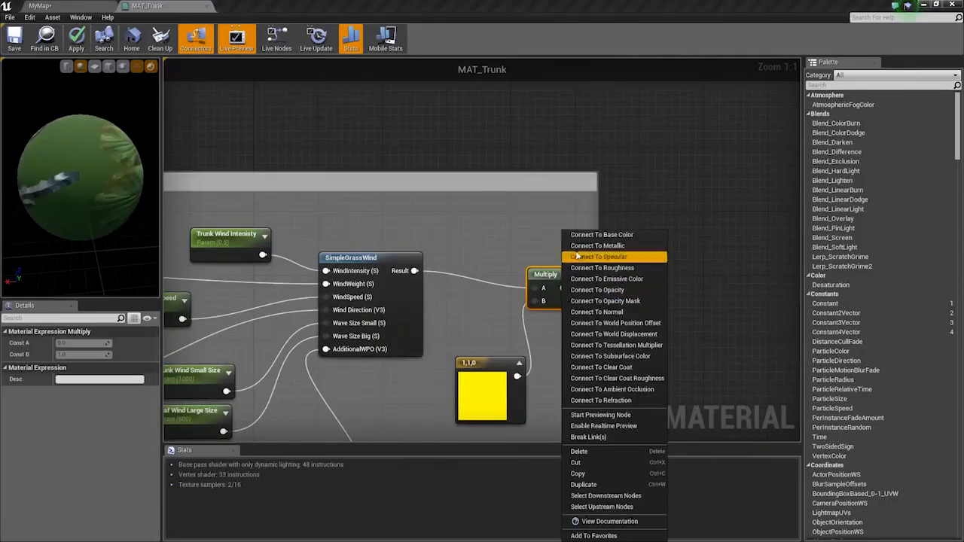
left_click(581, 249)
- Select the entire TrunkWind group and move it up to sit just below the Base Leaf group
scroll(573, 175, "down", 6)
right_click_drag(467, 429, 503, 200)
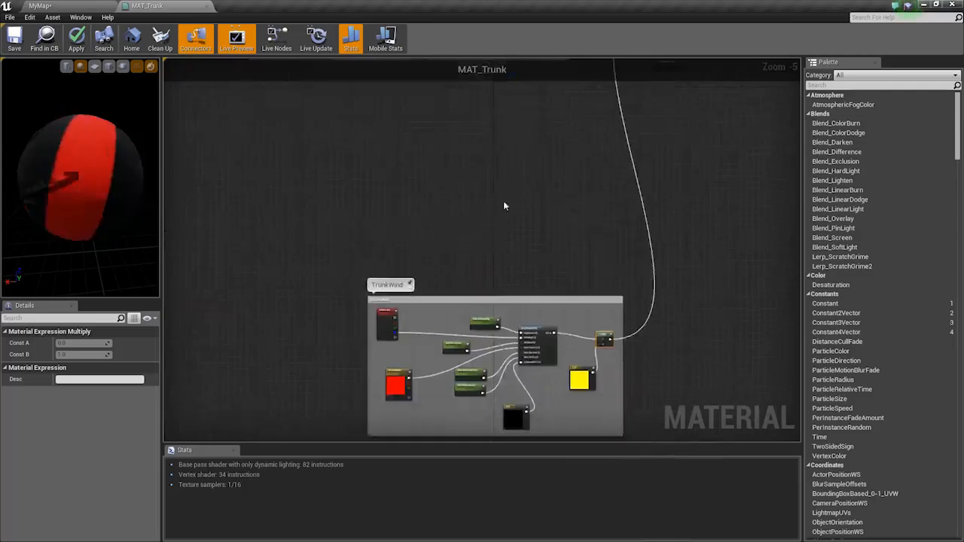
scroll(487, 230, "down", 4)
left_click_drag(386, 231, 615, 394)
scroll(474, 302, "up", 2)
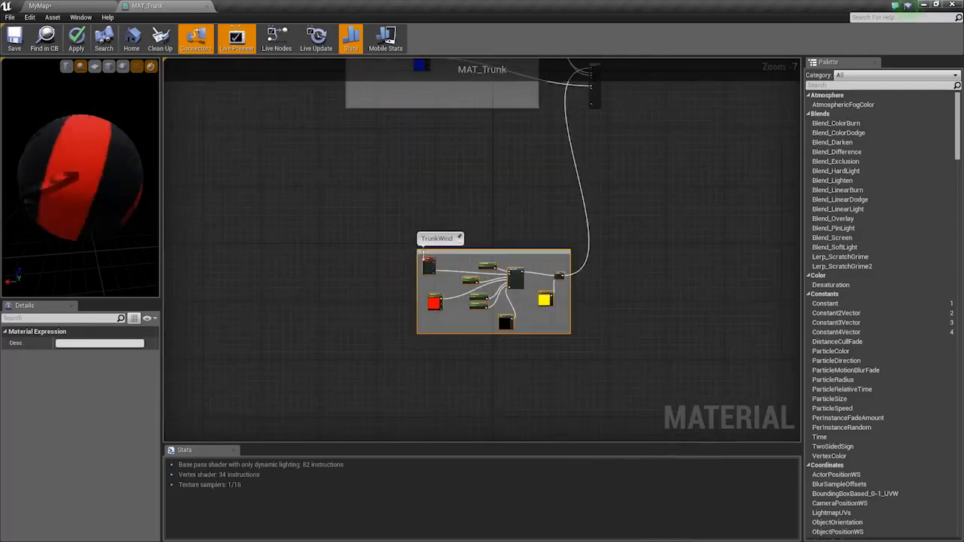
scroll(426, 251, "up", 6)
right_click_drag(430, 240, 119, 221)
scroll(377, 328, "down", 3)
scroll(294, 113, "up", 2)
mouse_move(132, 147)
left_mouse_down()
mouse_move(132, 177)
mouse_move(113, 147)
left_mouse_up()
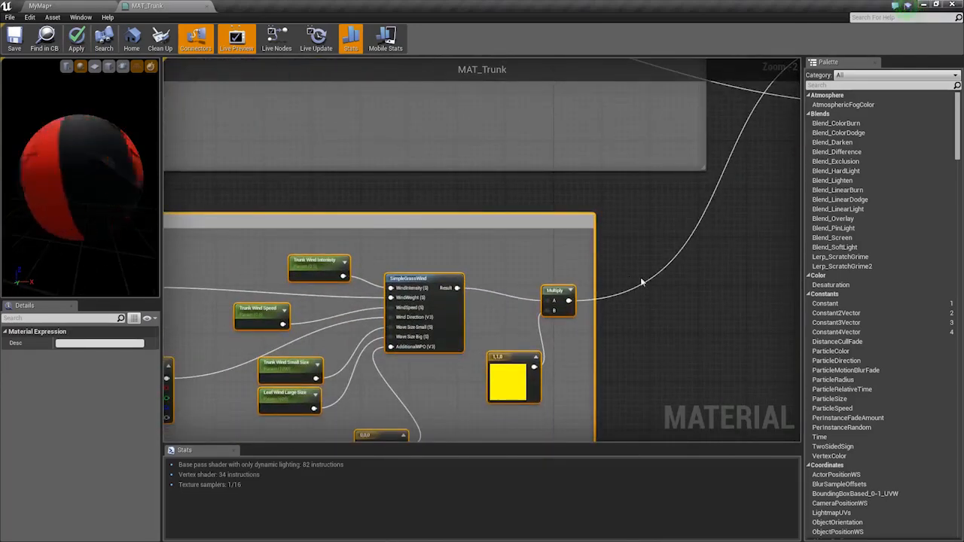
- Connect the TrunkWind Multiply output to World Position Offset on the MAT_Trunk node
right_click_drag(501, 334, 353, 406)
right_click_drag(564, 224, 460, 273)
scroll(566, 227, "up", 2)
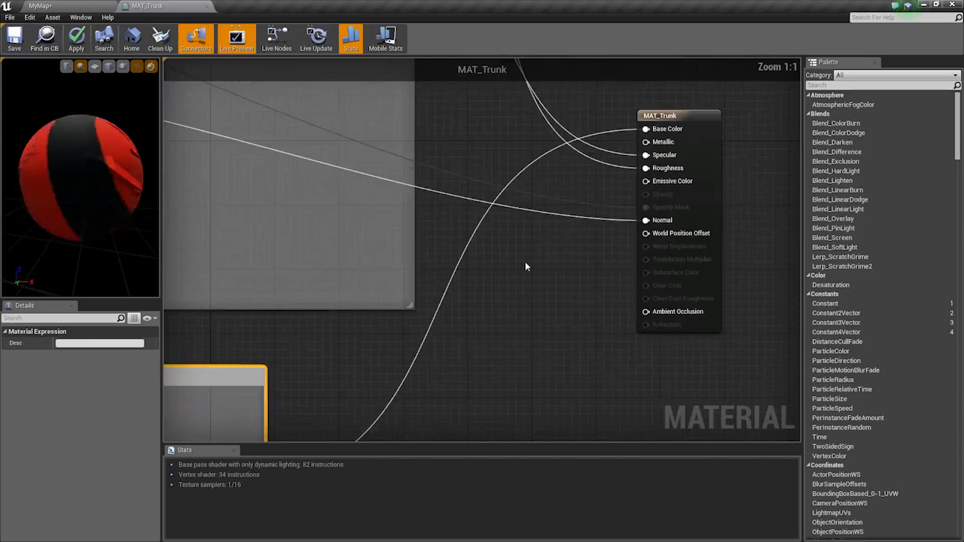
right_click_drag(525, 263, 647, 148)
left_click_drag(111, 180, 45, 182)
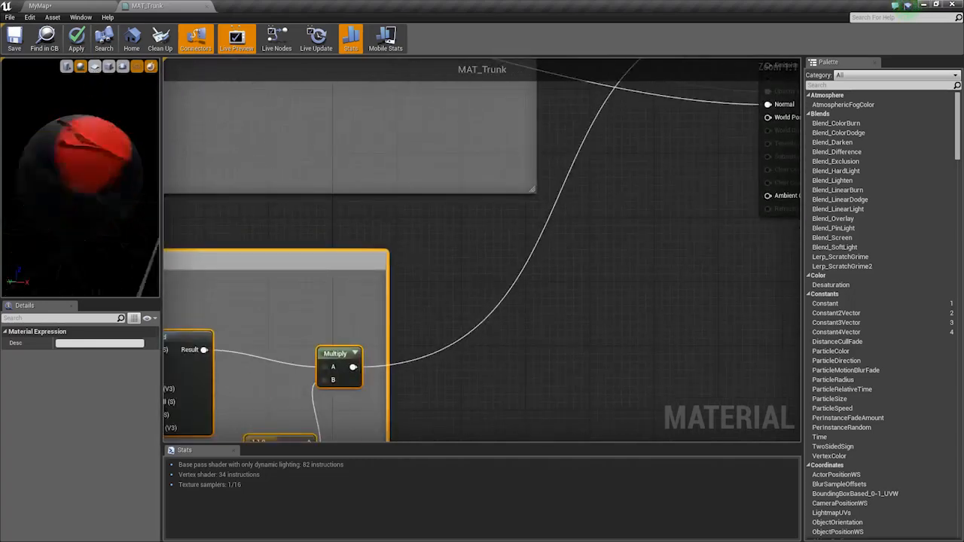
right_click_drag(348, 332, 362, 256)
right_click(366, 292)
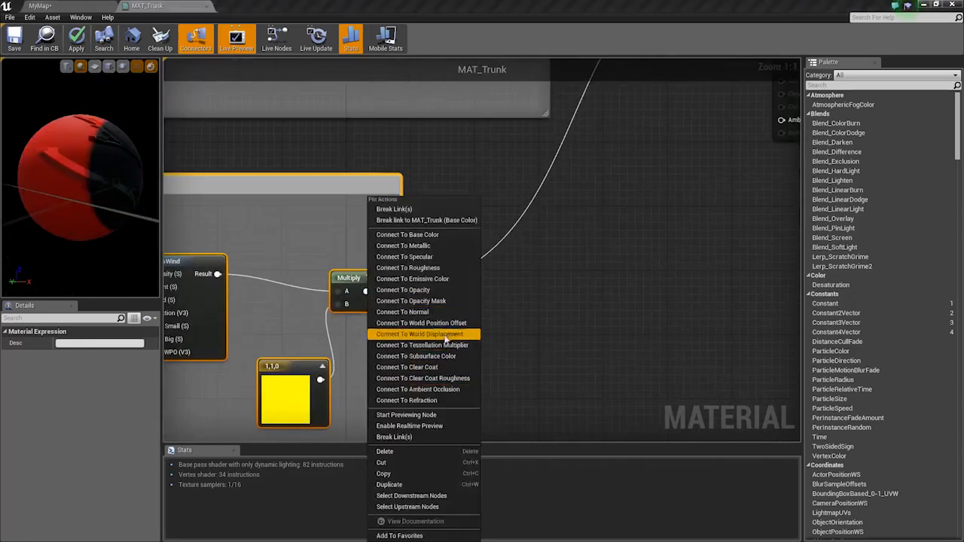
left_click(420, 334)
- Connect the Base Leaf group's final diffuse Multiply, which takes the Grass Tint, to Base Color
scroll(612, 369, "down", 3)
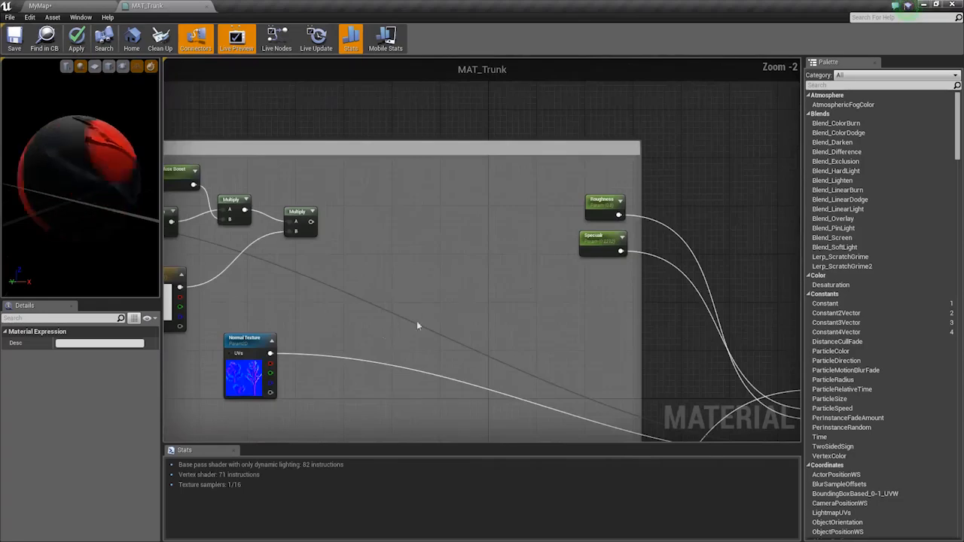
right_click_drag(513, 348, 482, 296)
scroll(748, 250, "up", 1)
right_click_drag(278, 192, 512, 234)
scroll(512, 234, "up", 1)
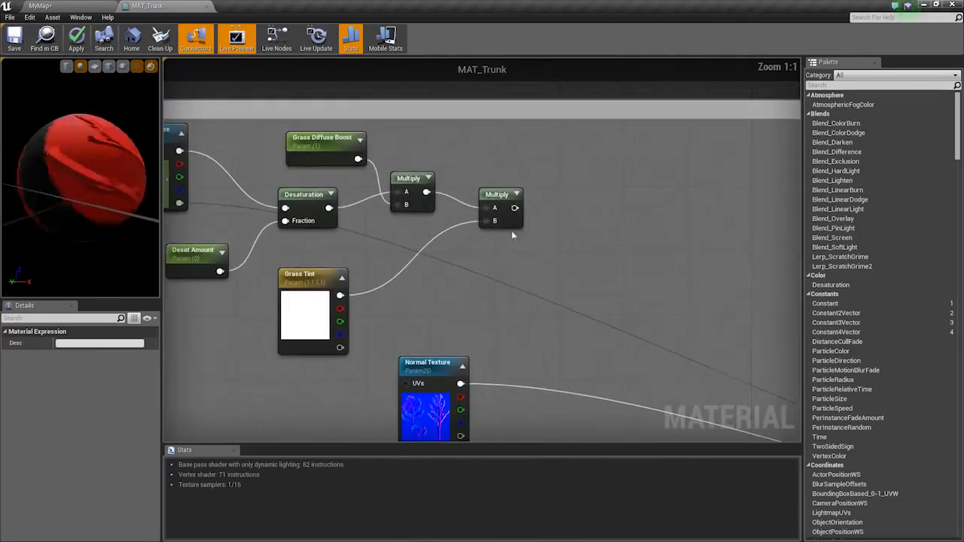
scroll(512, 235, "down", 2)
left_click(498, 198)
scroll(315, 166, "down", 2)
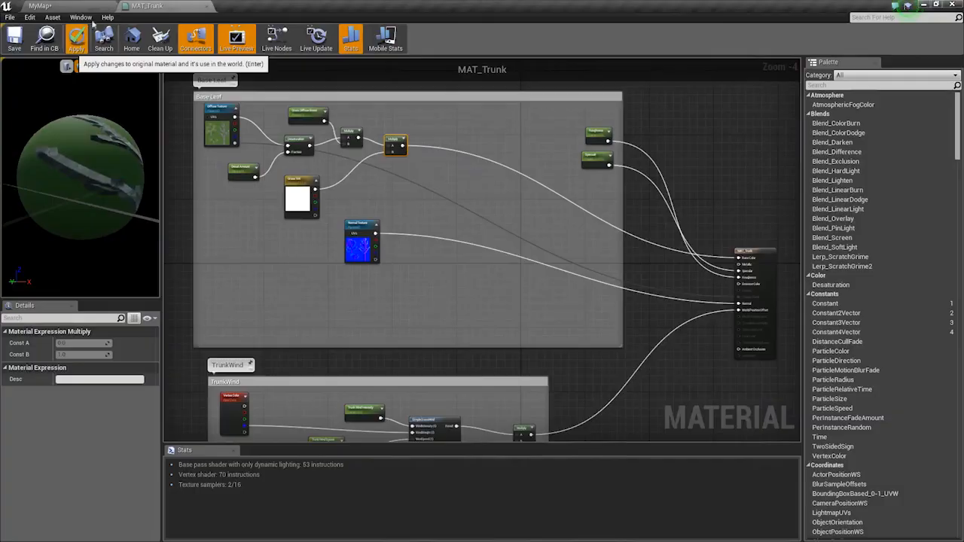
- Assign the Bark_001_d texture from the Textures folder to MAT_Trunk's Diffuse Texture node
left_click(75, 6)
left_click(45, 164)
left_click(47, 173)
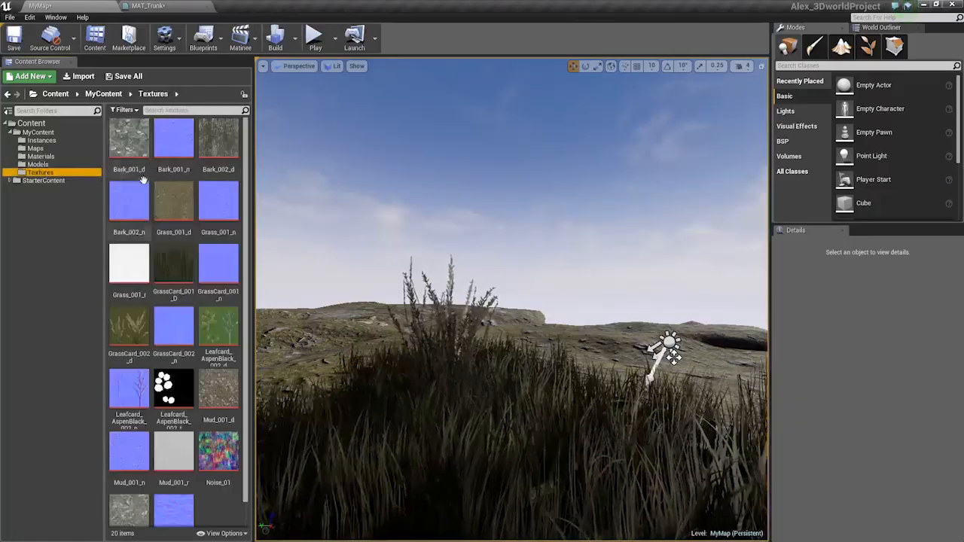
left_click(133, 144)
left_click(159, 6)
left_click(225, 145)
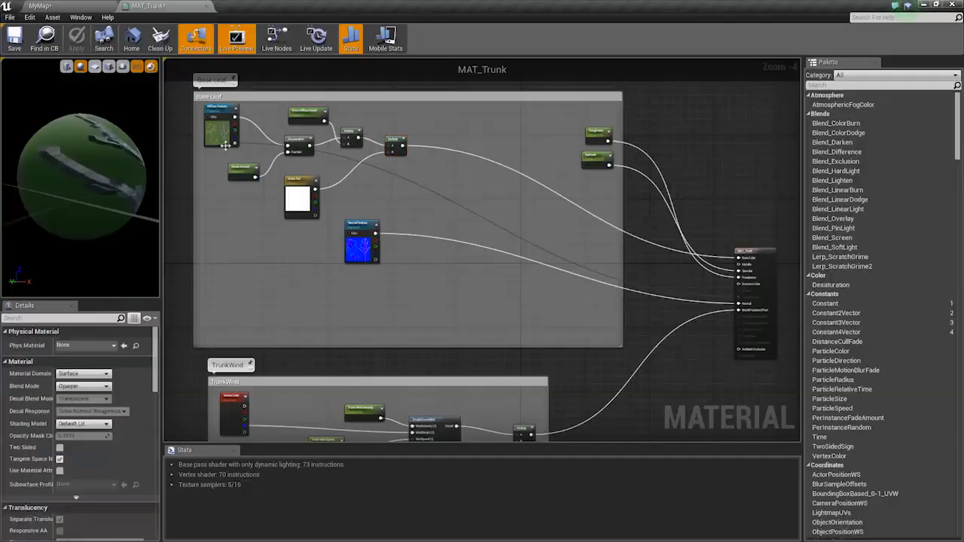
left_click(222, 139)
left_click(112, 452)
- Assign the Bark_001_n texture to MAT_Trunk's Normal Texture node
left_click(68, 7)
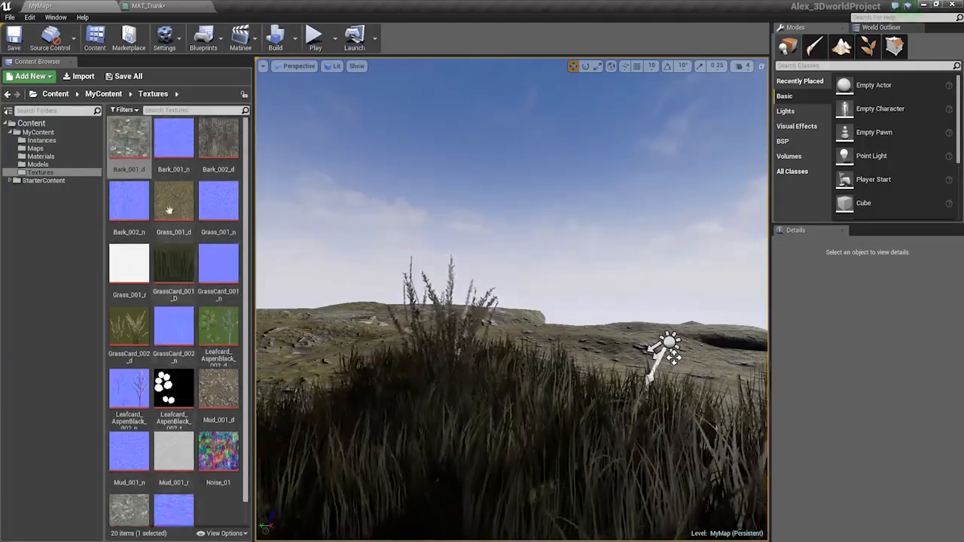
left_click(150, 6)
left_click(347, 247)
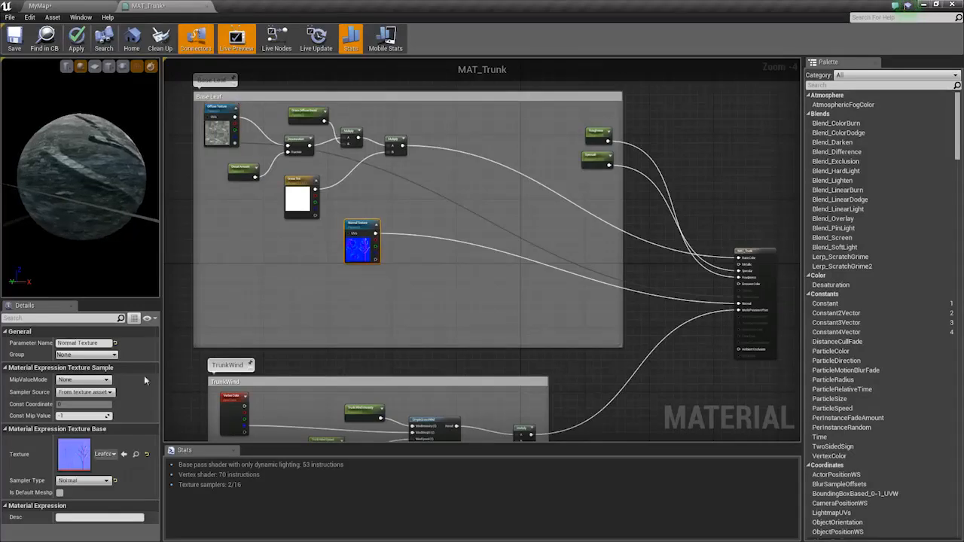
scroll(418, 217, "down", 1)
right_click_drag(425, 300, 331, 234)
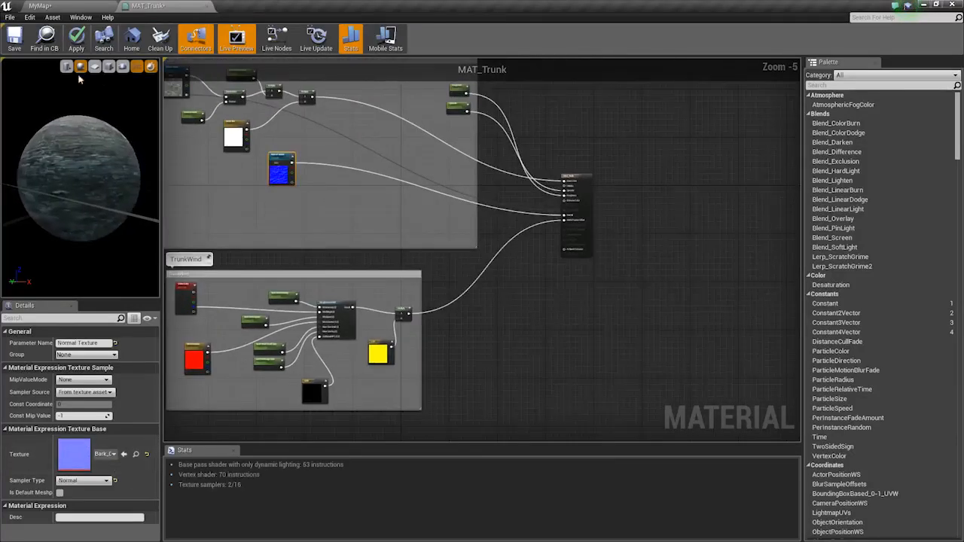
- Check the bark on the preview sphere, apply the MAT_Trunk changes and close its material editor
mouse_move(100, 170)
left_mouse_down()
mouse_move(121, 165)
mouse_move(100, 170)
left_mouse_up()
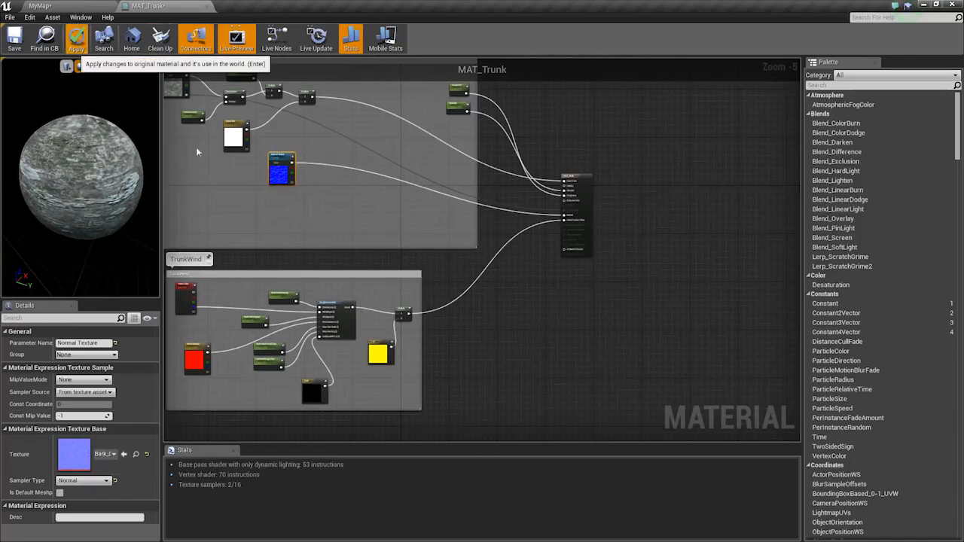
left_click(76, 37)
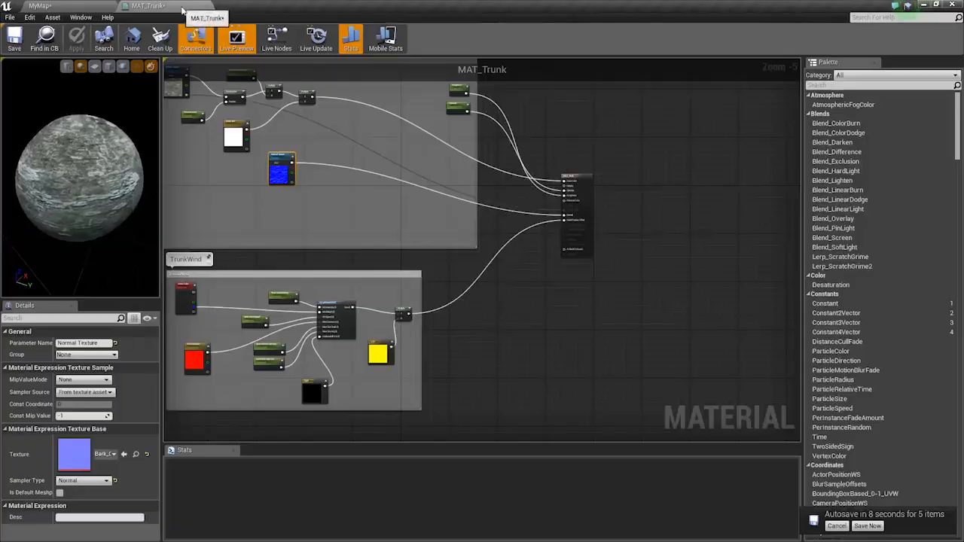
left_click(200, 6)
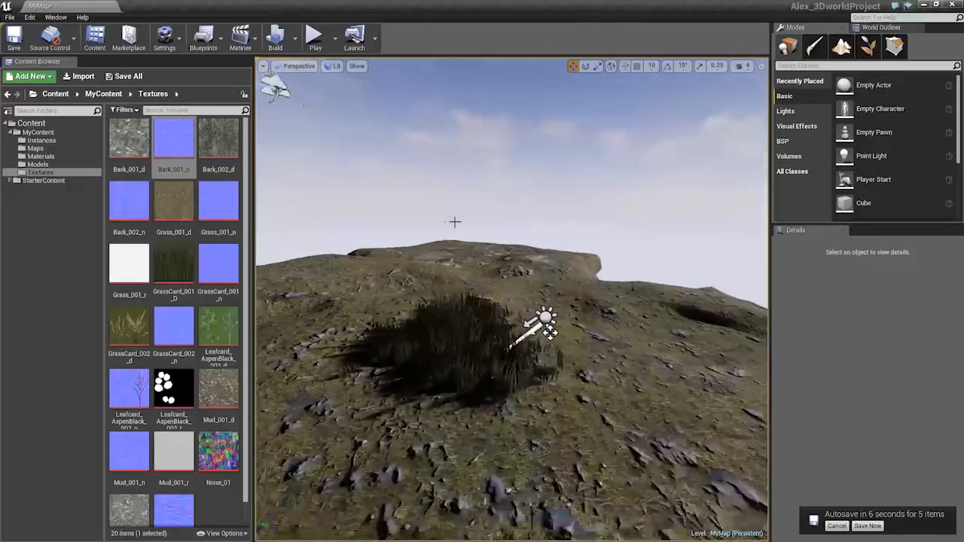
left_click(39, 164)
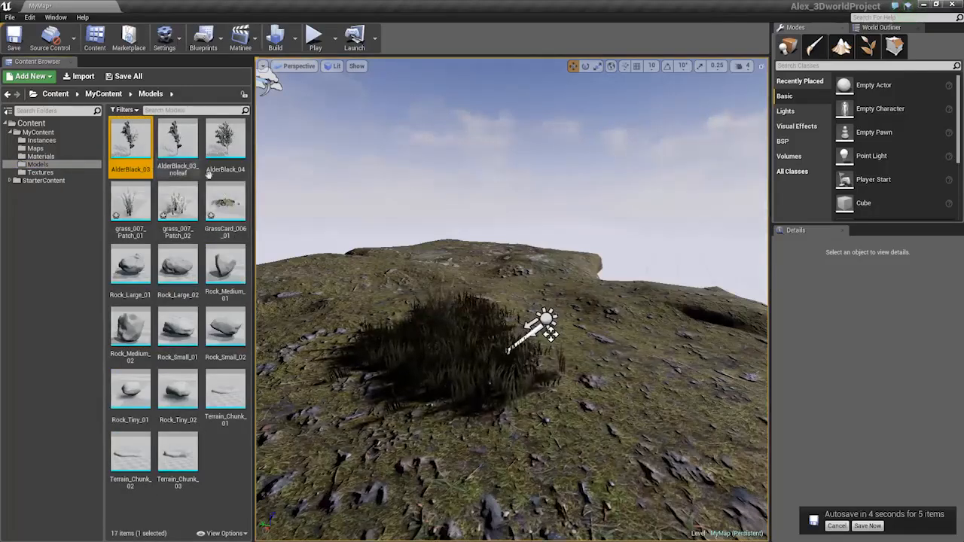
left_click(235, 141, "shift")
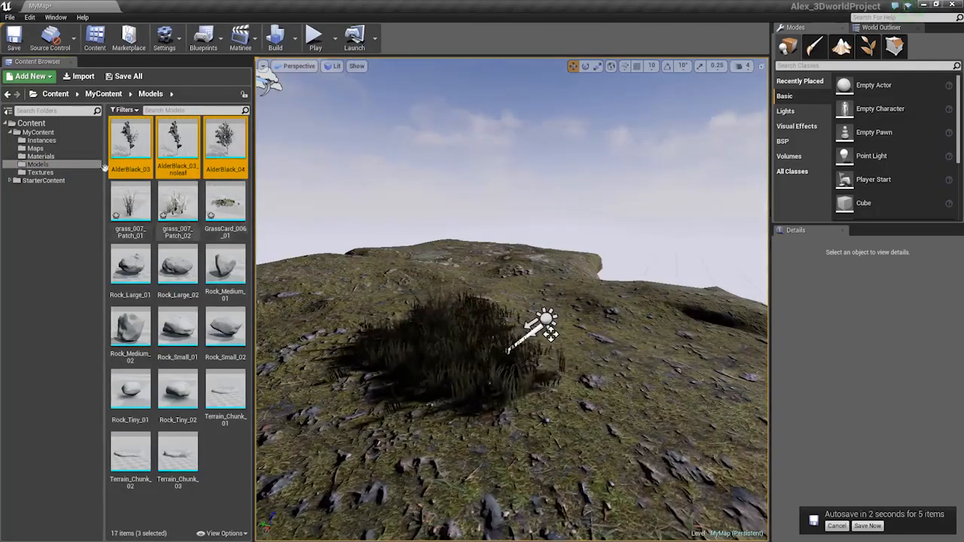
left_click(40, 140)
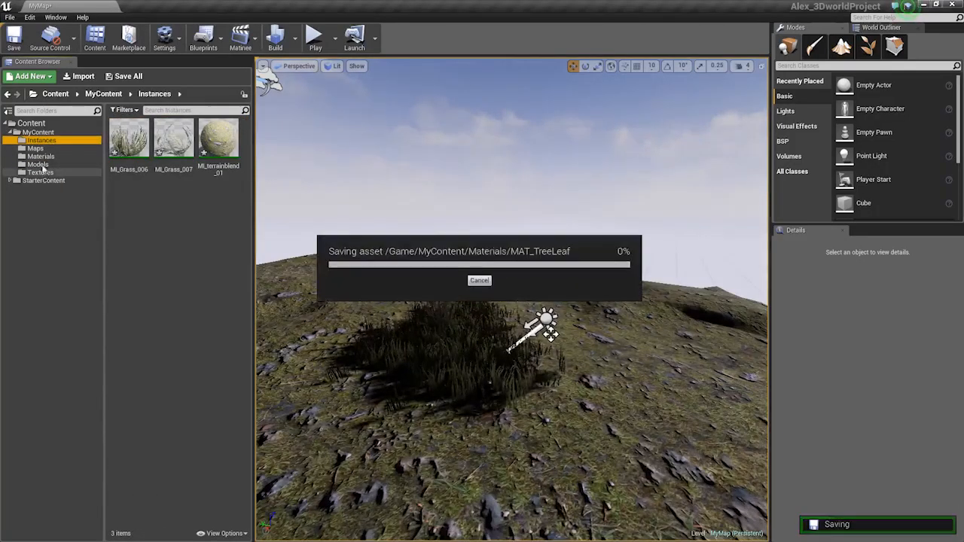
left_click(49, 166)
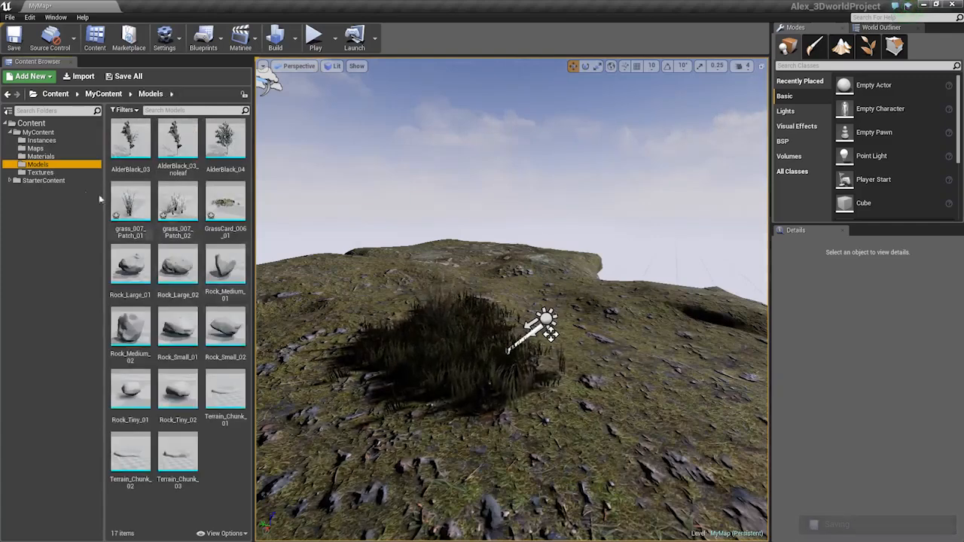
- Create a material instance of MAT_Trunk named MI_Trunk_01 and move it into the Instances folder
left_click(48, 156)
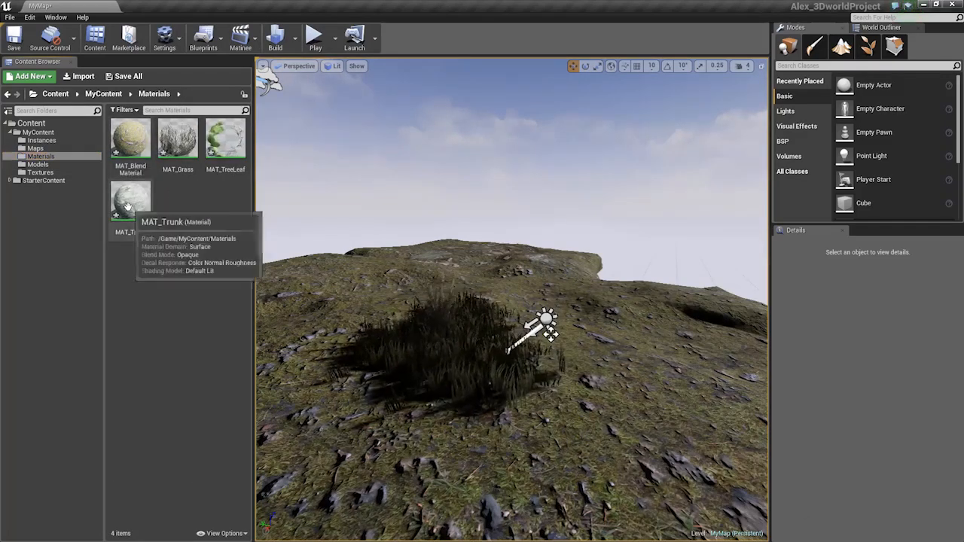
right_click(129, 209)
left_click(181, 222)
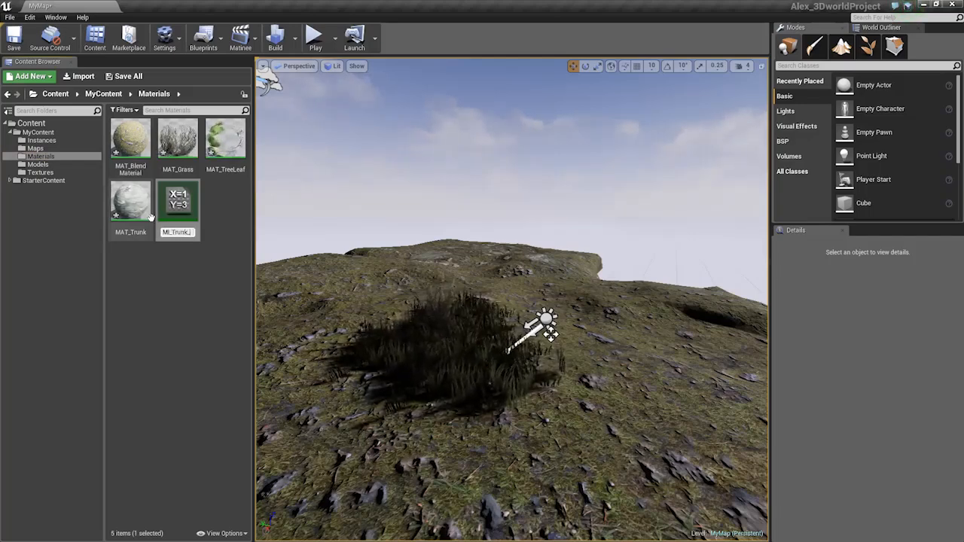
left_click_drag(156, 223, 58, 146)
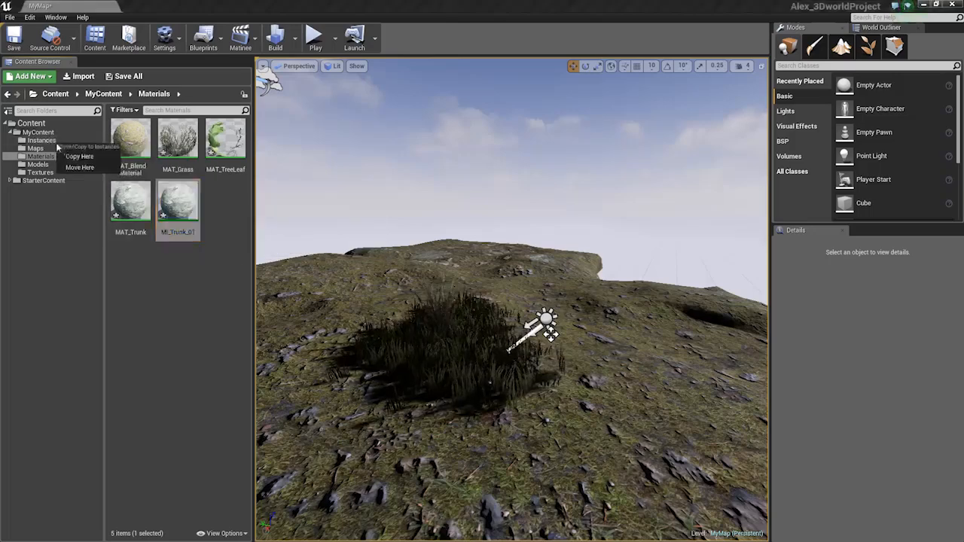
left_click(79, 168)
- Create a material instance of MAT_TreeLeaf named MI_Leaf_01, move it into the Instances folder and open that folder
right_click(241, 153)
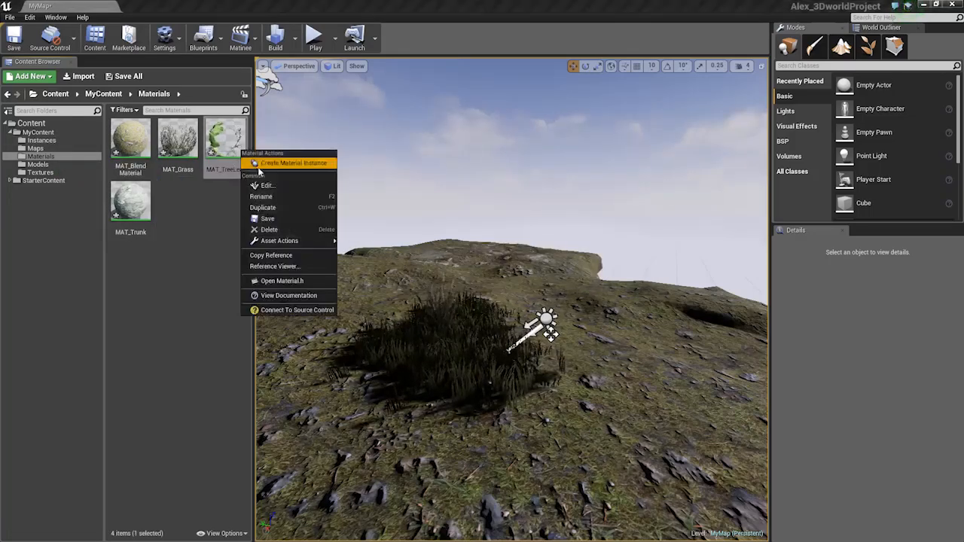
left_click(260, 164)
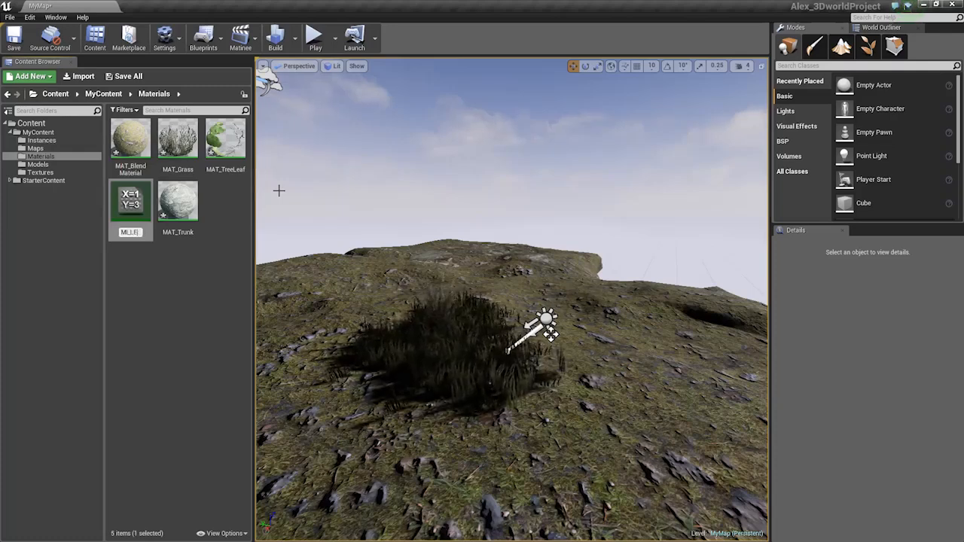
type("MI_Leaf_01")
key("Return")
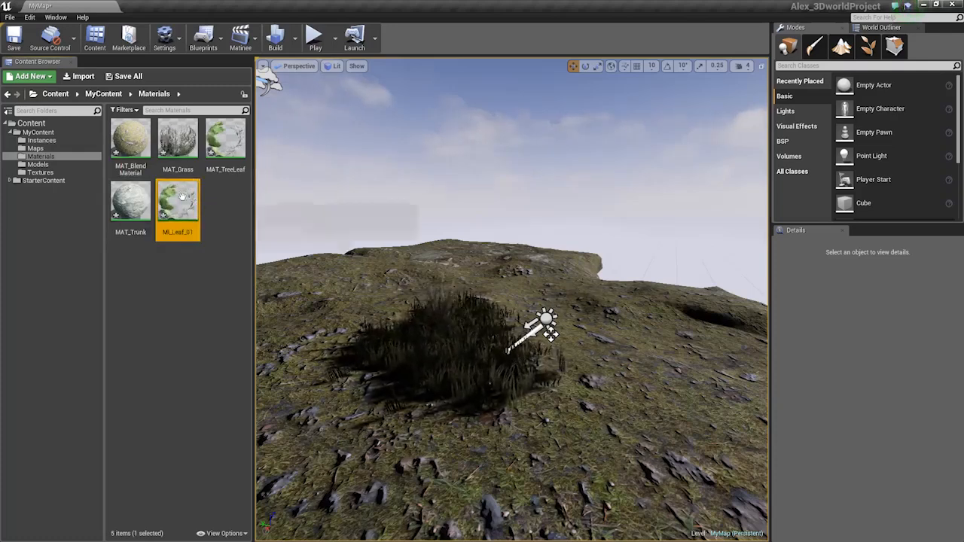
left_click_drag(178, 202, 44, 140)
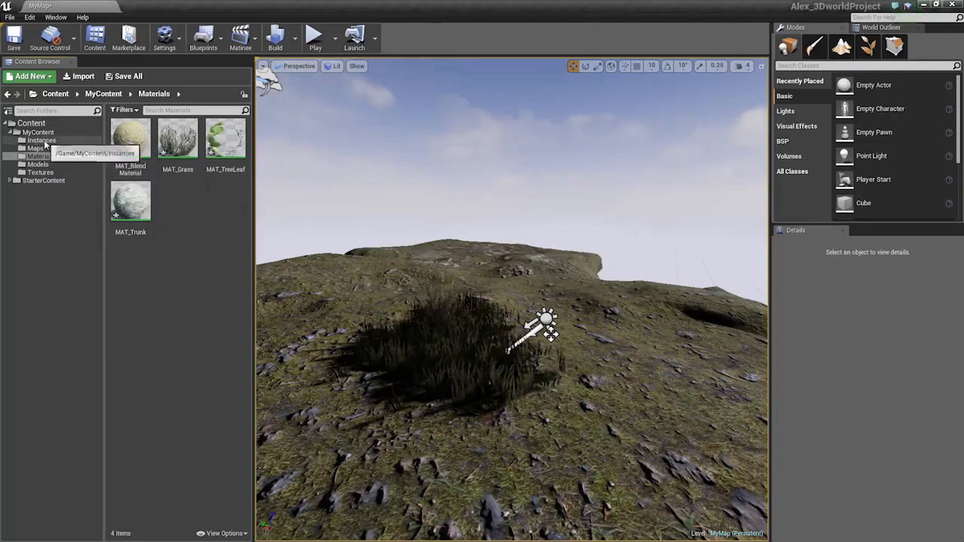
left_click(42, 140)
right_click_drag(512, 301, 503, 309)
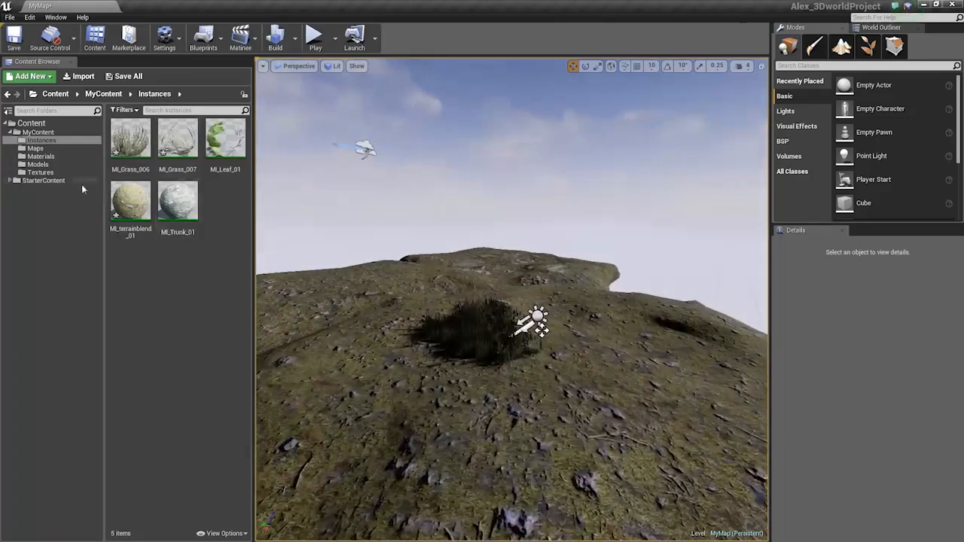
- Open the AlderBlack_03, AlderBlack_03_noleaf and AlderBlack_04 meshes from the Models folder for editing
left_click(37, 164)
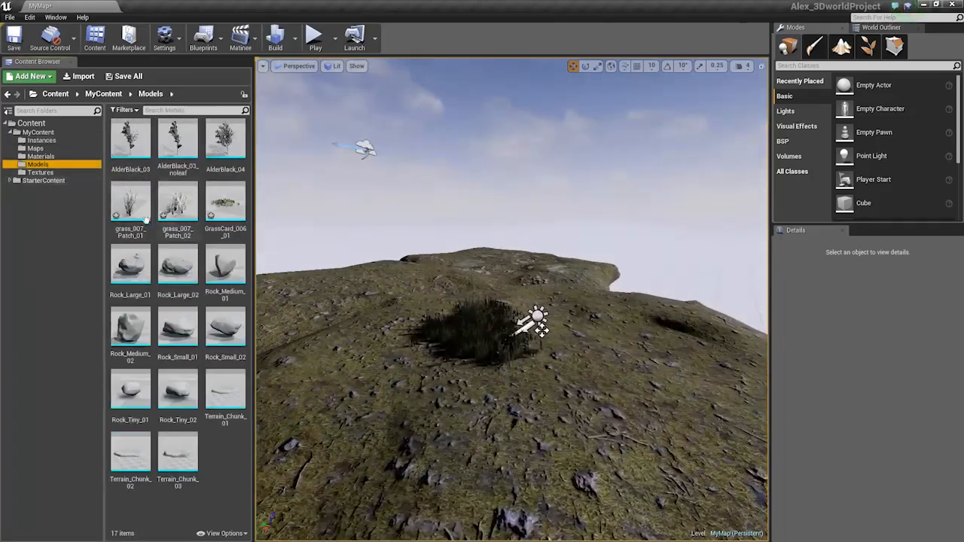
left_click(223, 157, "shift")
right_click(225, 153)
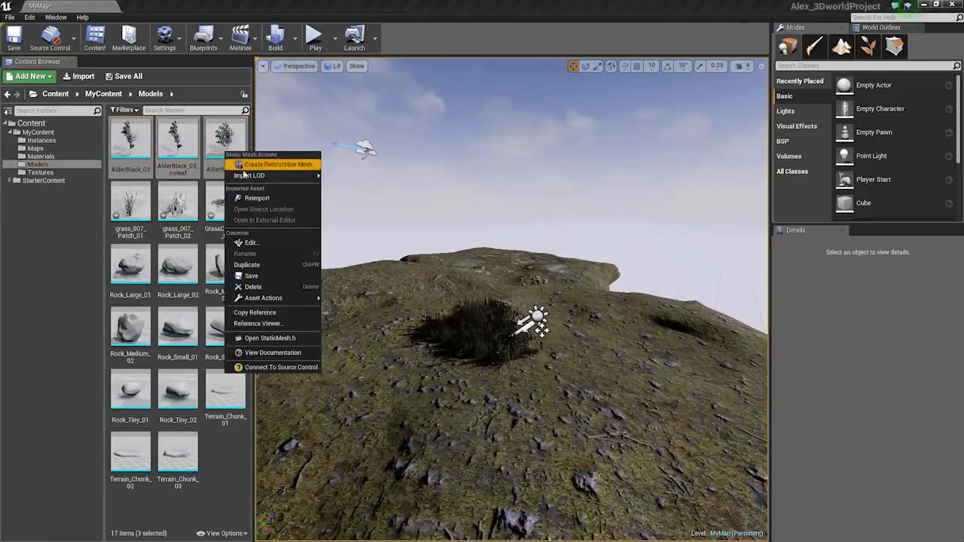
left_click(253, 243)
- Assign MI_Leaf_01 from the Instances folder to Element 1 of the AlderBlack_03 and AlderBlack_03_noleaf meshes
left_click(108, 4)
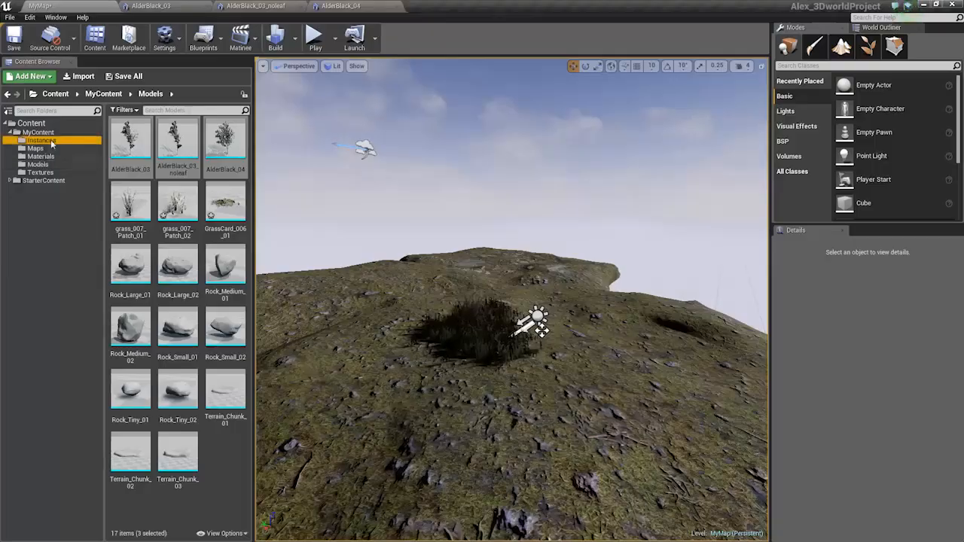
left_click(226, 141)
left_click(161, 6)
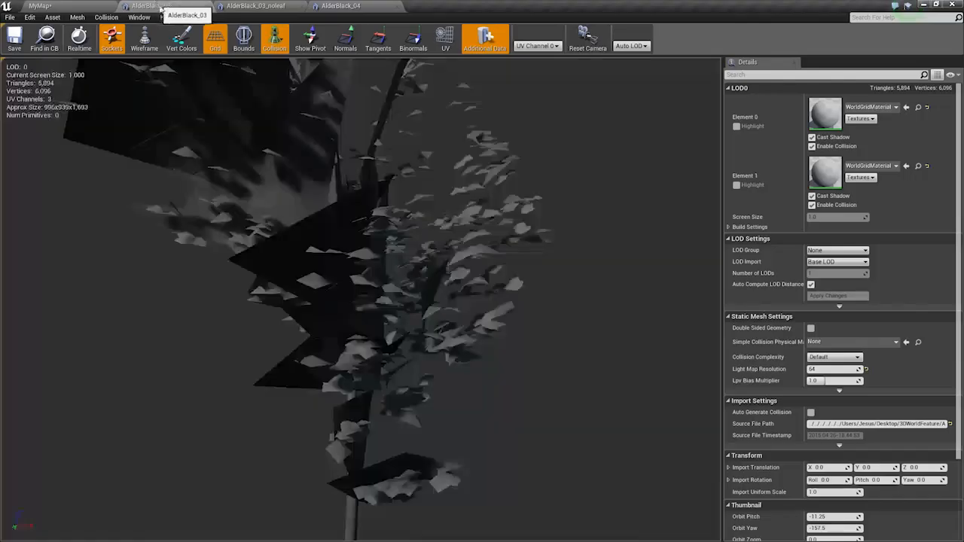
left_click(906, 165)
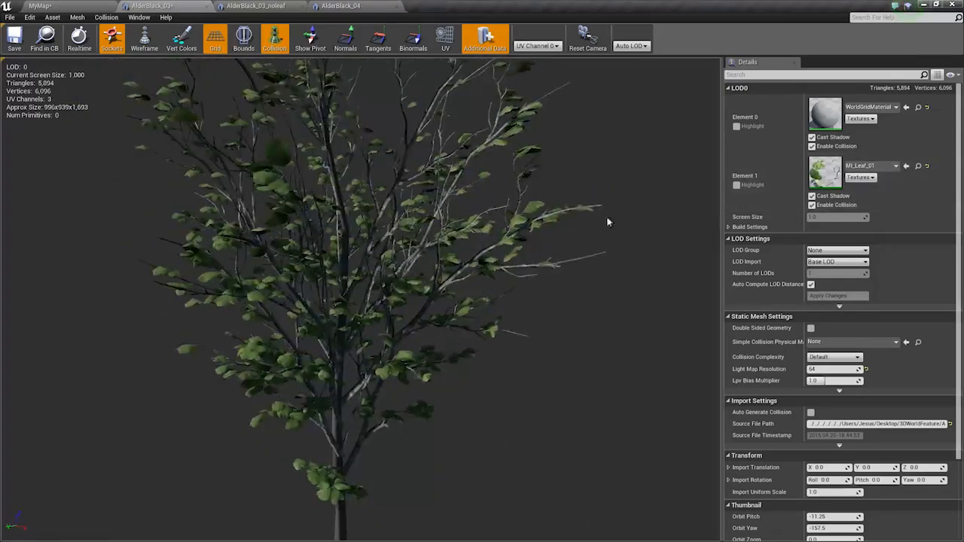
left_click(259, 6)
left_click(906, 165)
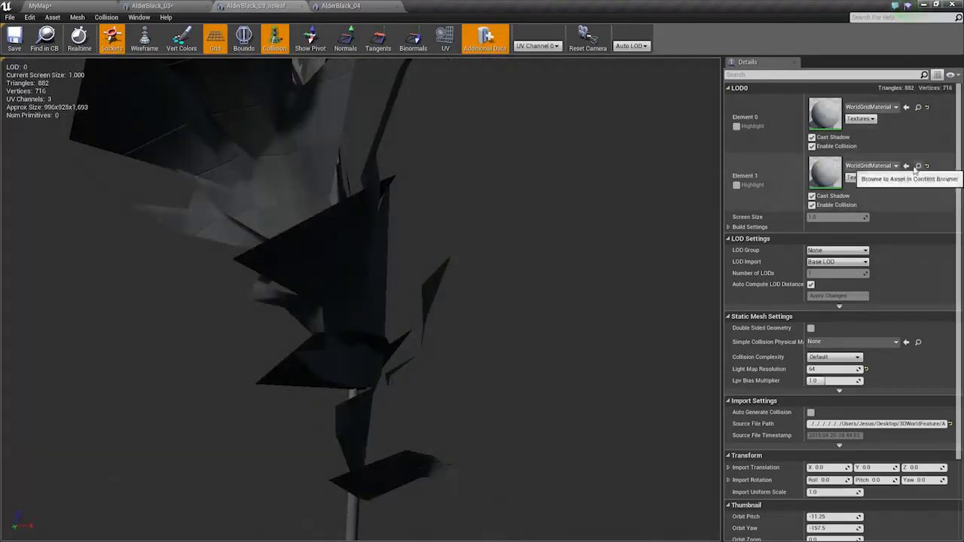
left_click_drag(350, 286, 520, 275)
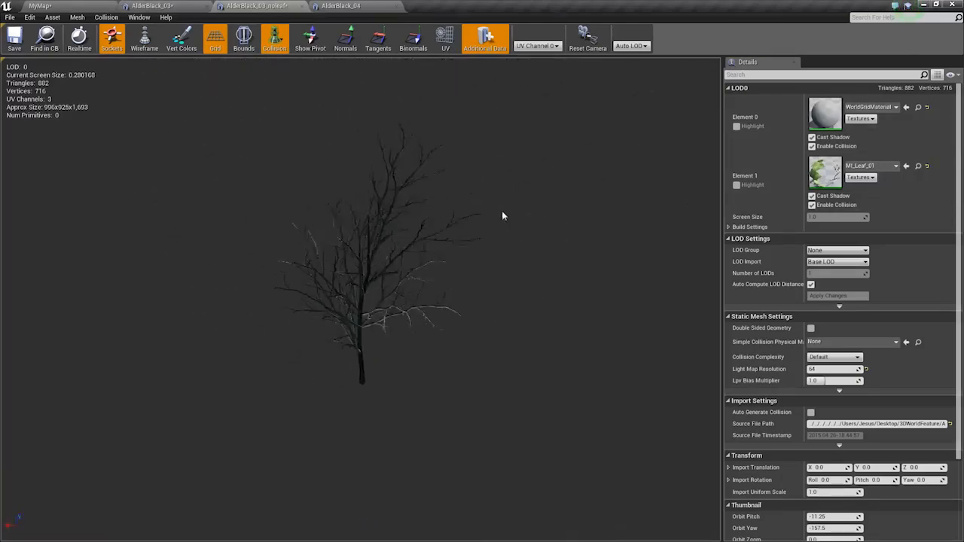
- Assign MI_Leaf_01 to Element 1 of both LOD0 and LOD1 on AlderBlack_04 and check the foliage in the preview
left_click(341, 6)
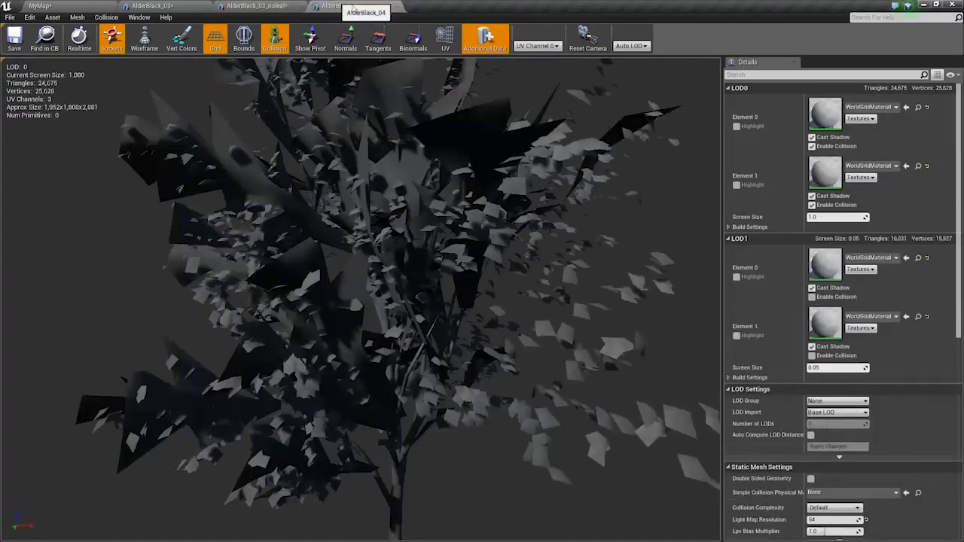
left_click(906, 165)
scroll(602, 309, "down", 5)
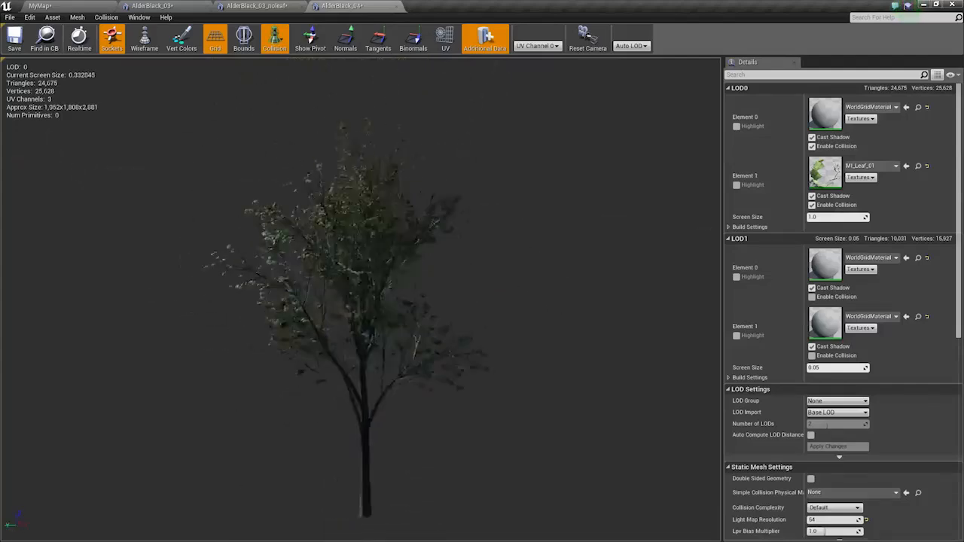
left_click_drag(603, 302, 626, 302)
scroll(603, 302, "up", 2)
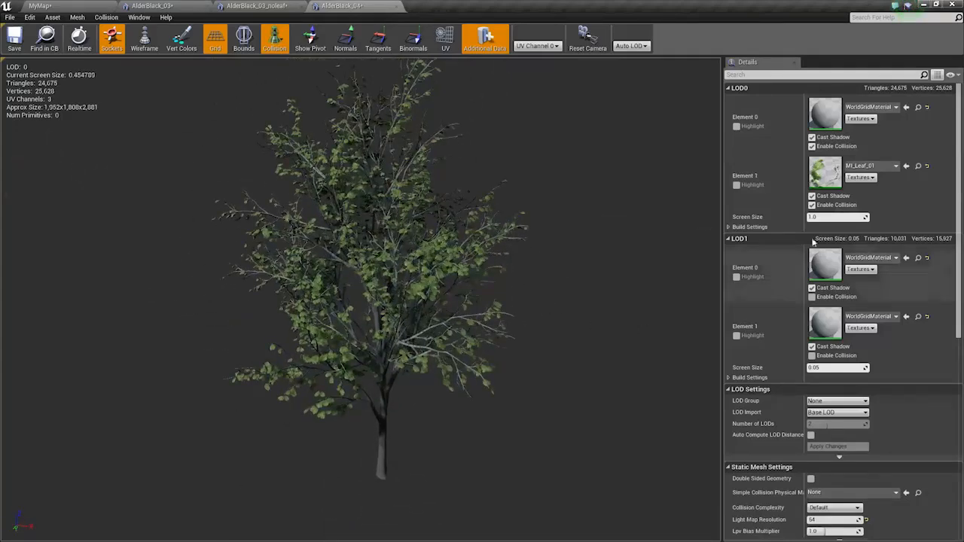
left_click(906, 316)
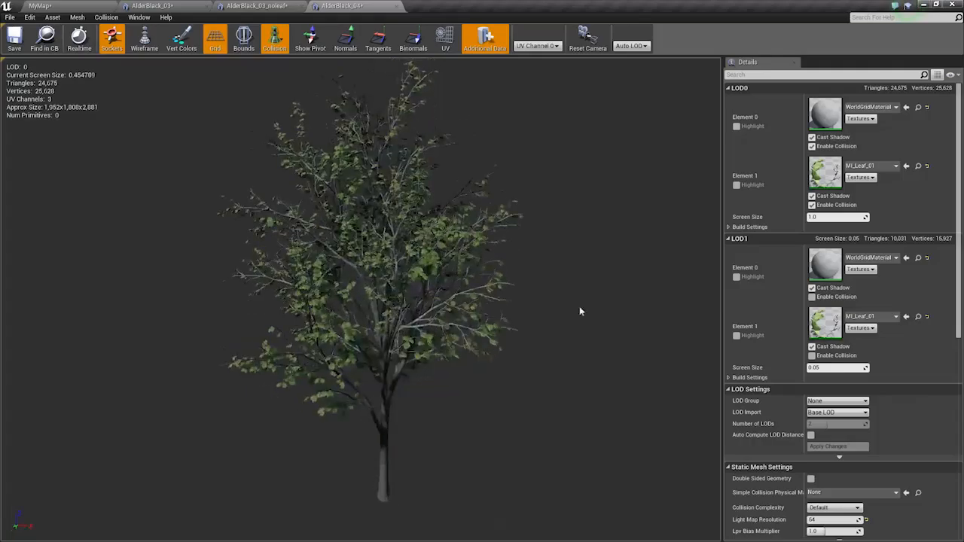
scroll(579, 305, "up", 4)
scroll(570, 309, "up", 2)
left_click_drag(486, 280, 640, 284)
- Assign MI_Trunk_01 to Element 0 of all three AlderBlack meshes, including LOD1 of AlderBlack_04
left_click(279, 5)
left_click(152, 5)
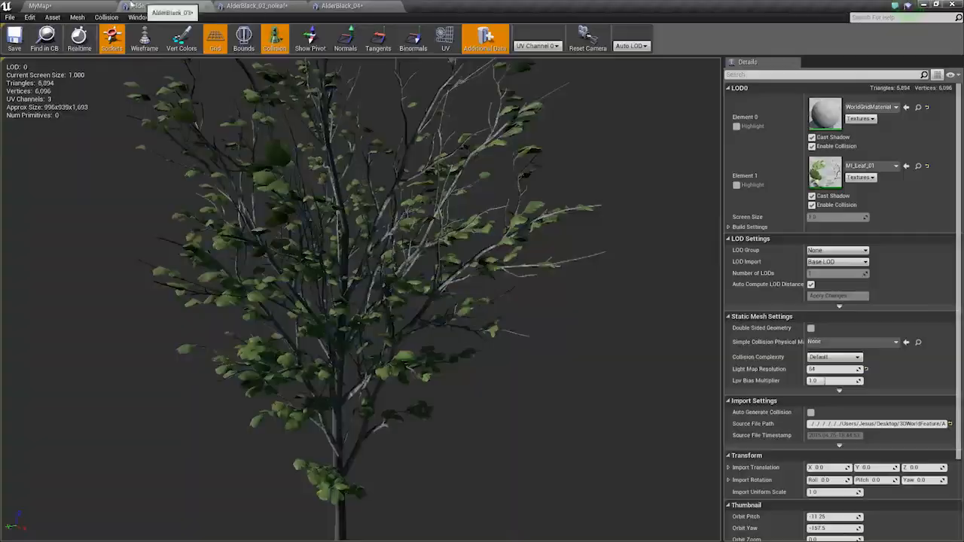
left_click(56, 6)
left_click(137, 207)
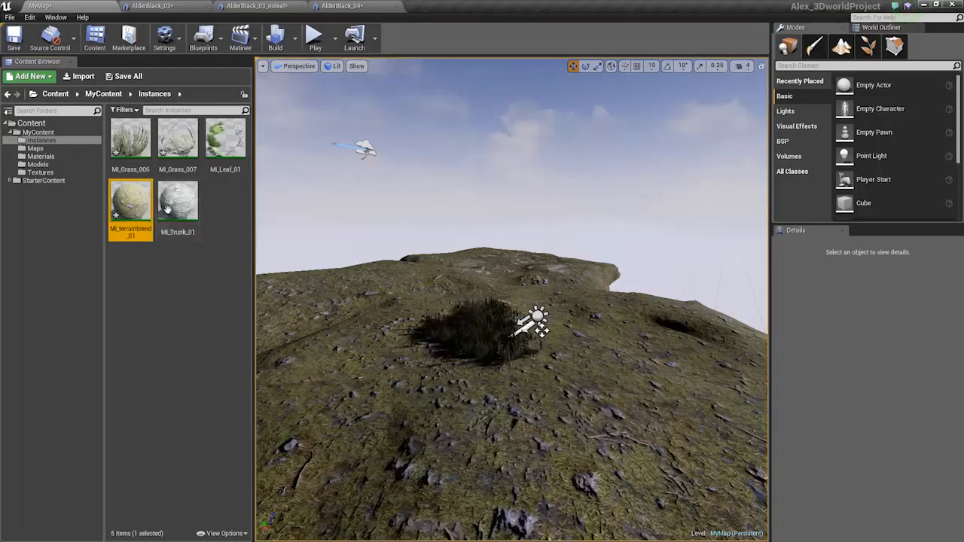
left_click(178, 199)
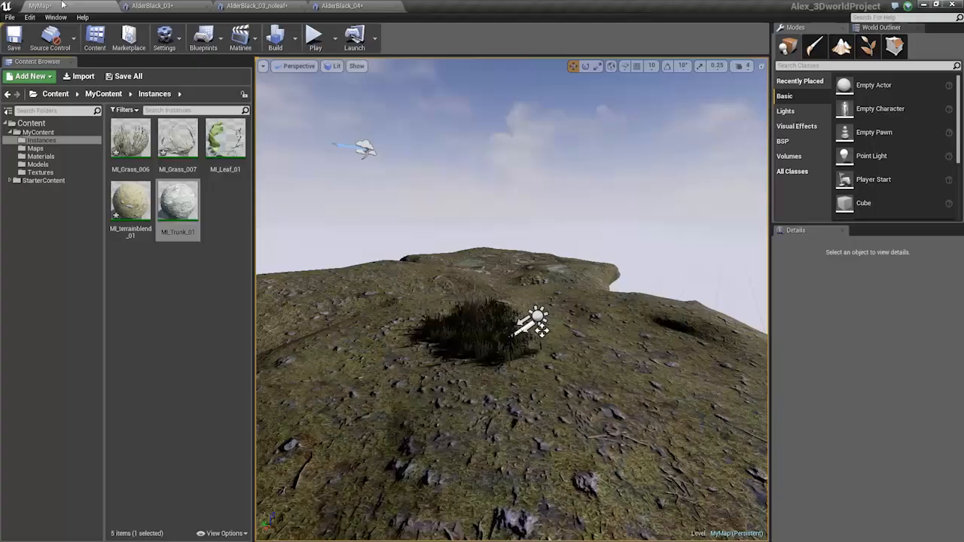
left_click(301, 7)
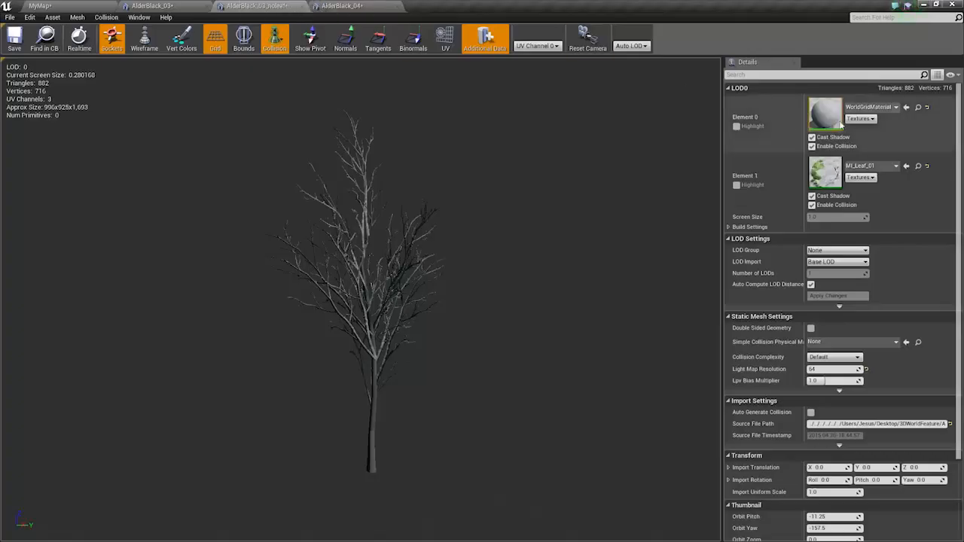
left_click(906, 107)
left_click(153, 6)
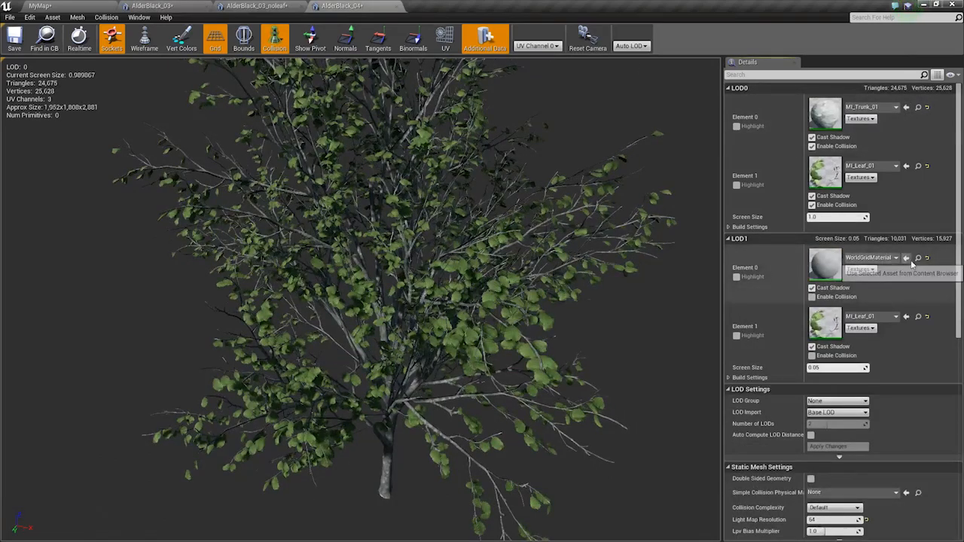
left_click(208, 7)
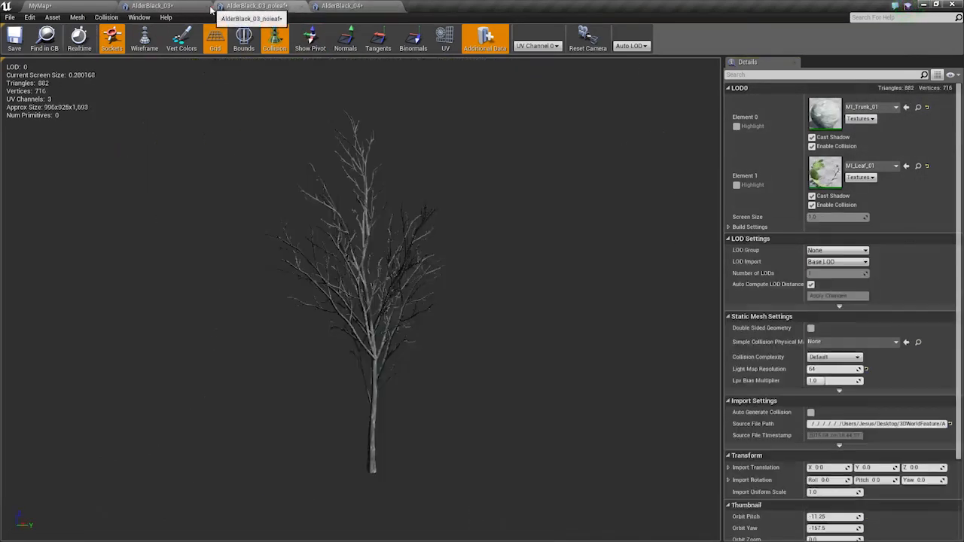
- Close the three mesh editors and save all changes
left_click(208, 7)
right_click_drag(437, 221, 400, 177)
key("ctrl+shift+s")
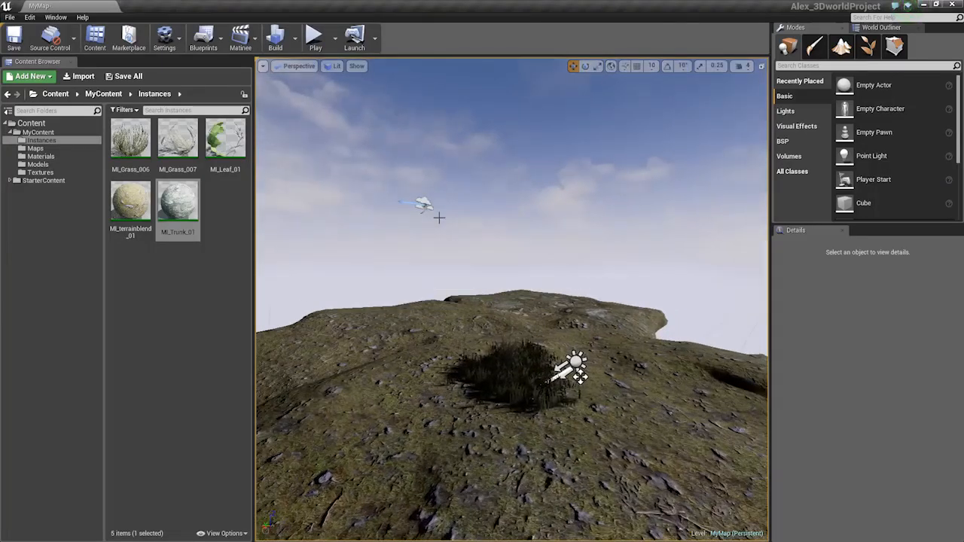
- Place the AlderBlack_03 tree from the Models folder on the terrain near the grass and inspect it from several angles
left_click(38, 165)
left_click_drag(122, 157, 453, 386)
right_click_drag(538, 373, 506, 397)
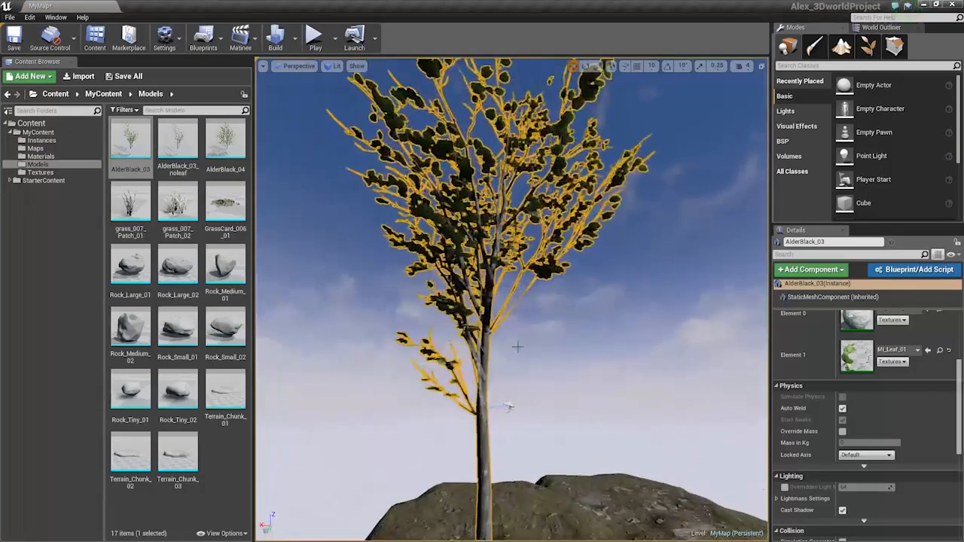
left_click(491, 393, "ctrl")
right_click_drag(491, 393, 511, 233)
left_click(506, 348)
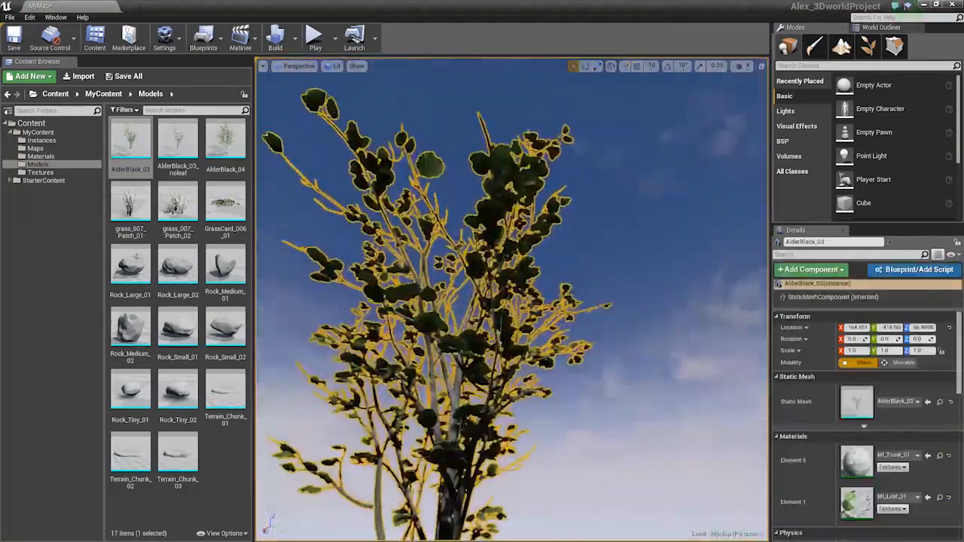
left_click(536, 412)
right_click_drag(536, 413, 585, 452)
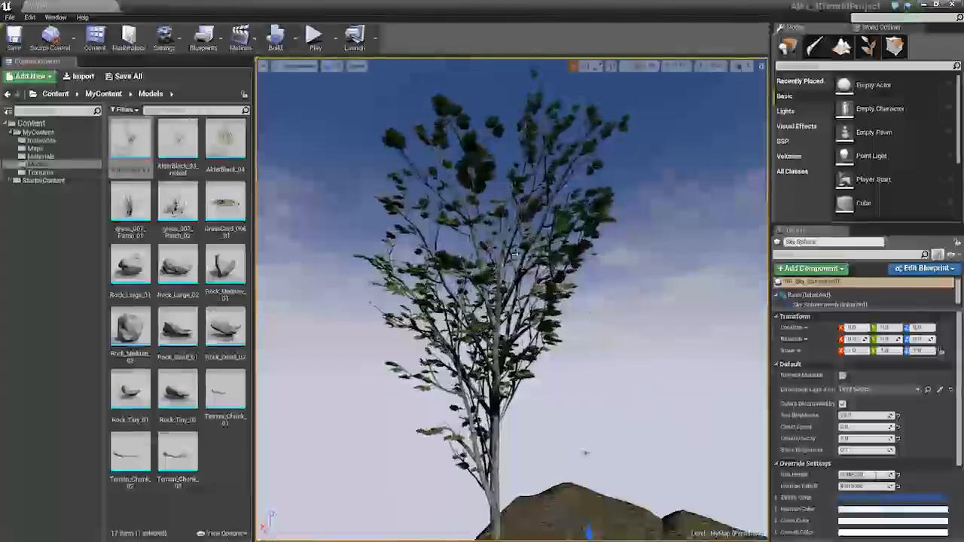
scroll(468, 223, "down", 5)
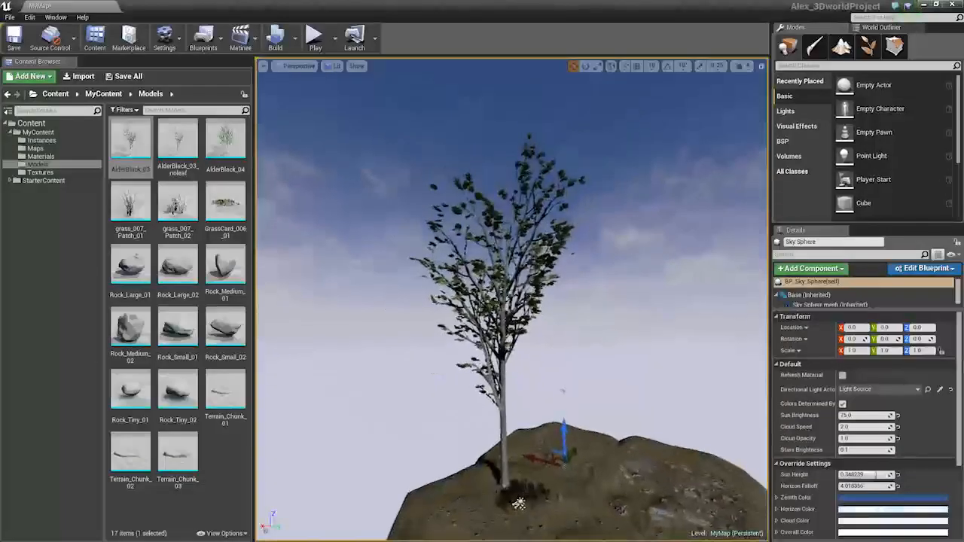
right_click_drag(486, 221, 494, 248)
- Place AlderBlack_03_noleaf on the terrain beside the leafy tree and view the Engine Scalability Settings
left_click_drag(177, 140, 628, 416)
scroll(573, 342, "up", 5)
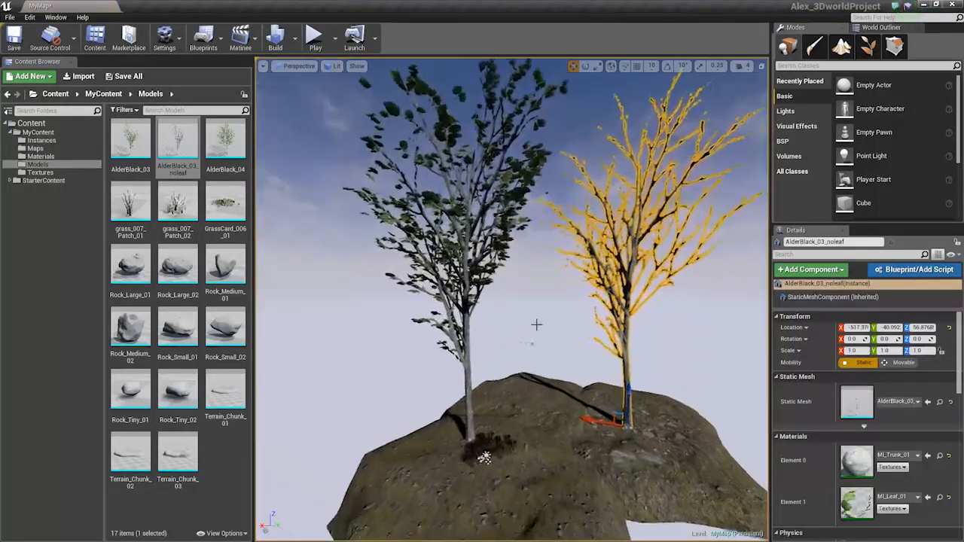
left_click(547, 318)
scroll(571, 329, "down", 3)
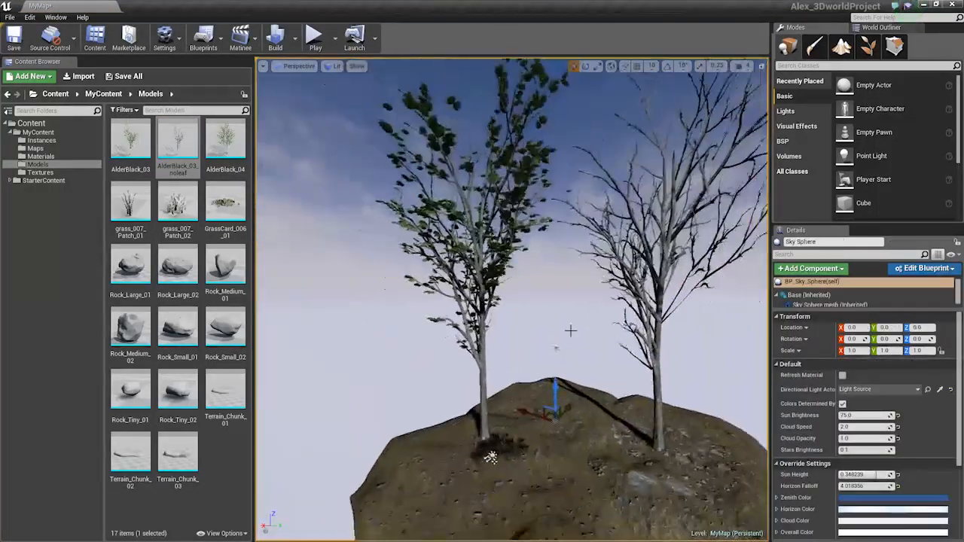
left_click(166, 42)
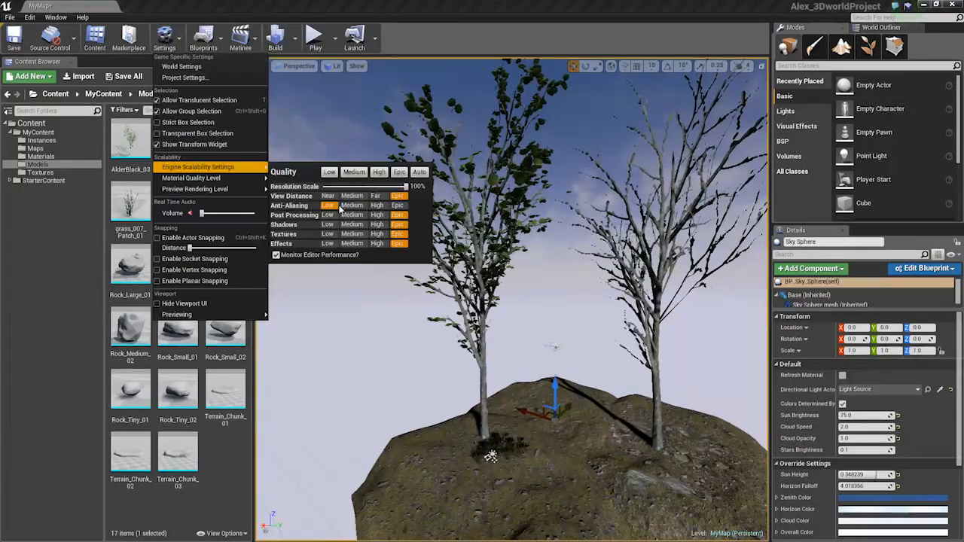
left_click(243, 23)
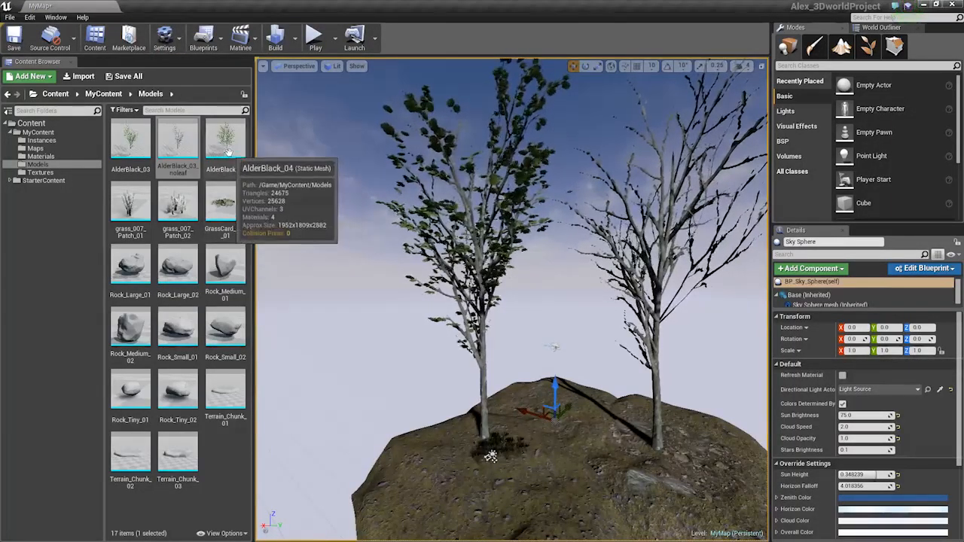
- Place the AlderBlack_04 tree in the level near the two other trees and inspect it from around the terrain
left_click_drag(225, 148, 728, 453)
right_click_drag(727, 454, 761, 425)
right_click_drag(441, 427, 585, 400)
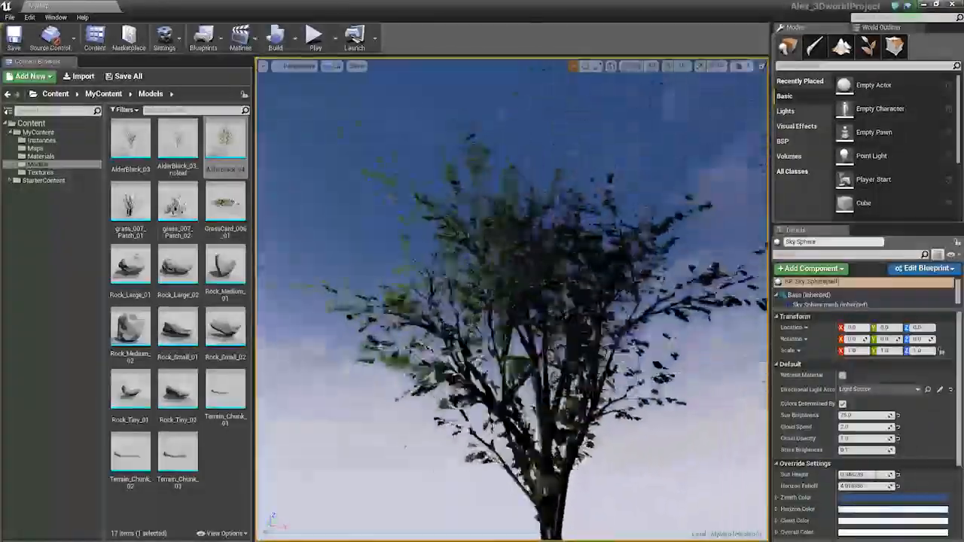
right_click_drag(512, 301, 556, 352)
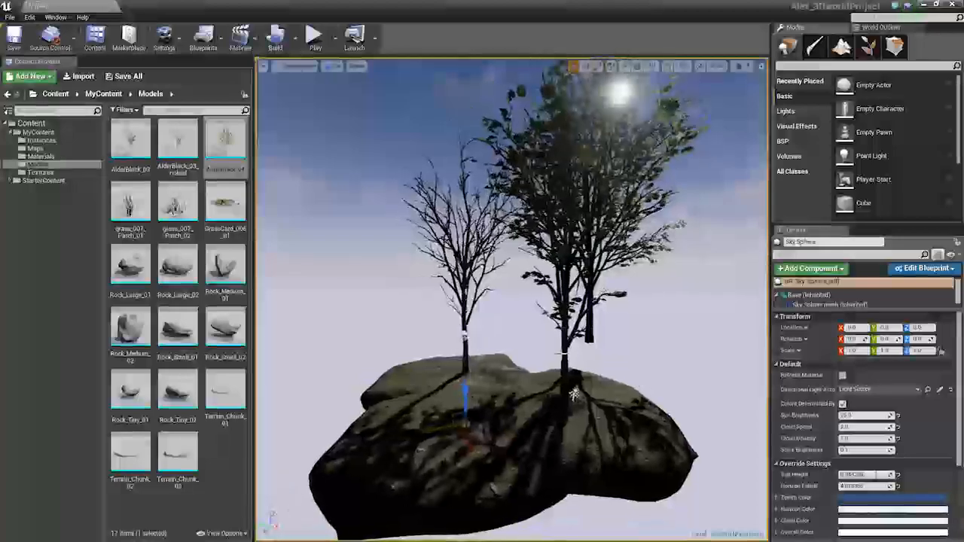
- Scale the AlderBlack_03 and AlderBlack_03_noleaf trees down together to a uniform scale of about 0.73
left_click(574, 394)
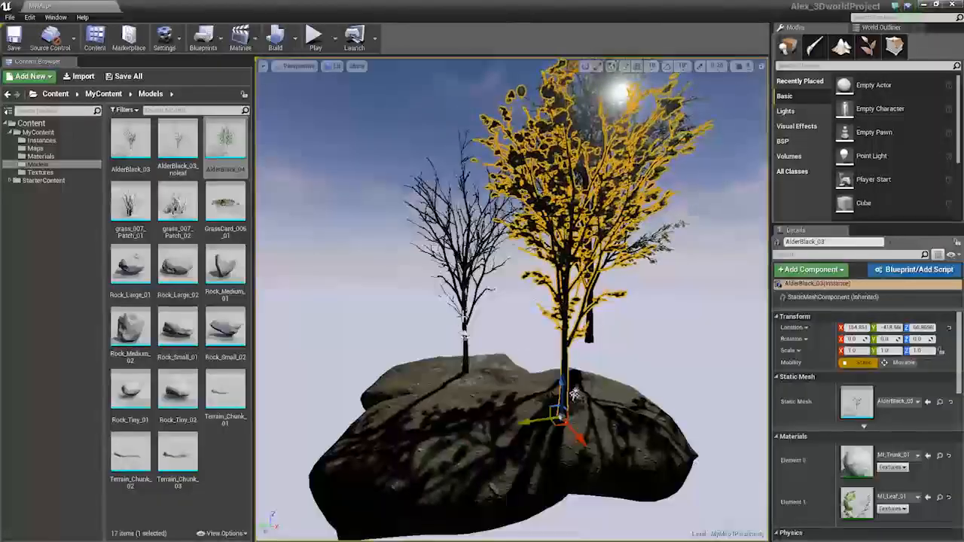
left_click(464, 337, "ctrl")
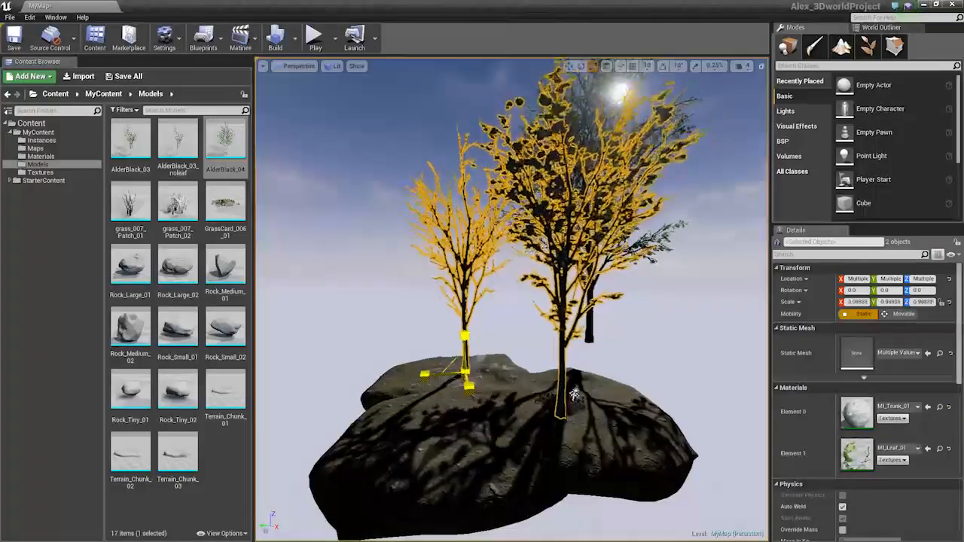
left_click(508, 338)
key("w")
right_click_drag(509, 338, 508, 338)
- Move the AlderBlack_03 tree on the terrain to about X -20, Y -316, Z 64 and check its placement
left_click(522, 324)
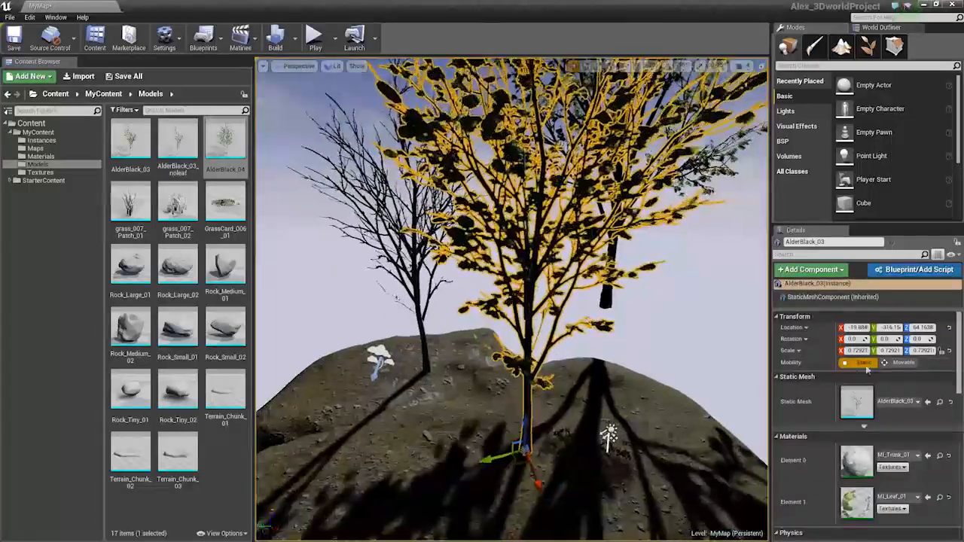
right_click_drag(579, 336, 580, 336)
key("d")
left_click(580, 335)
key("w")
key("s")
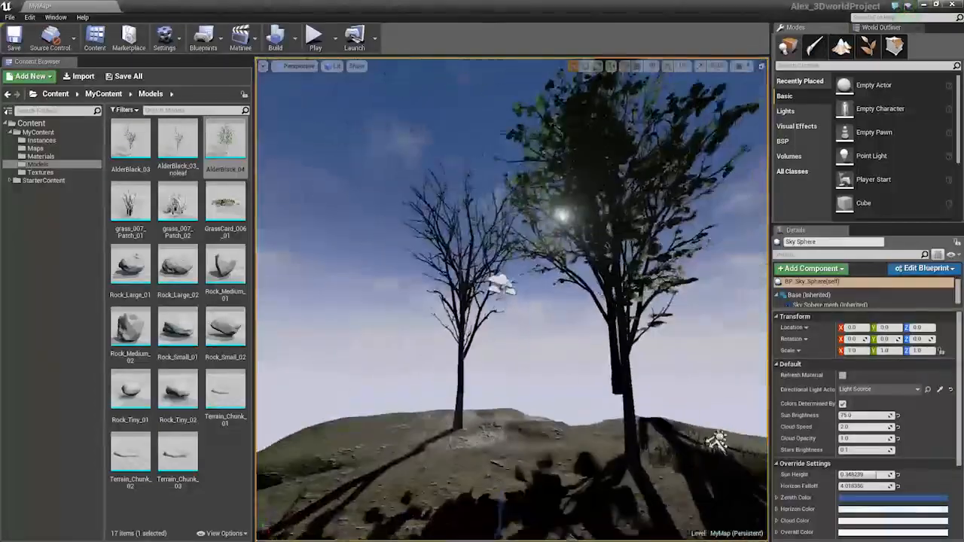
- Move the AlderBlack_03_noleaf tree to Y about 208 and lower its trunk into the ground
key("w")
right_click_drag(457, 400, 435, 400)
left_click(435, 400)
key("s")
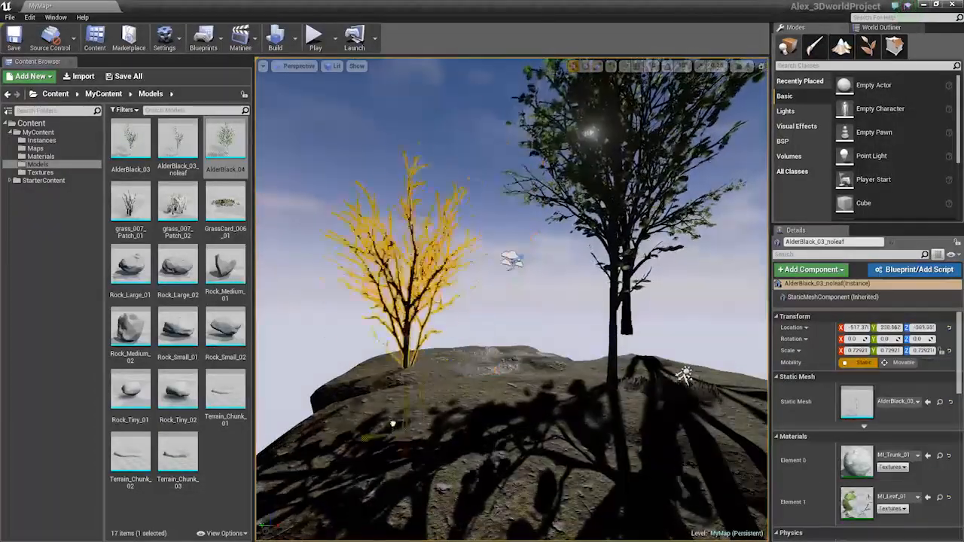
right_click_drag(575, 308, 574, 308)
left_click(571, 309)
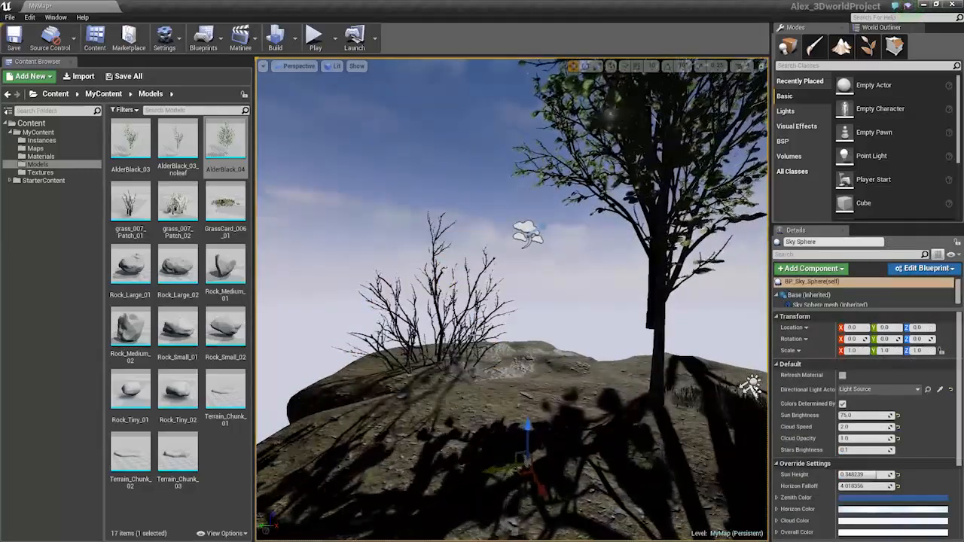
- Raise the leafless tree so its trunk base sits on the terrain behind the leafy tree, and check the group
left_click(476, 334)
left_click_drag(424, 523, 456, 374)
right_click_drag(456, 373, 457, 373)
left_click(660, 367)
right_click_drag(659, 367, 660, 367)
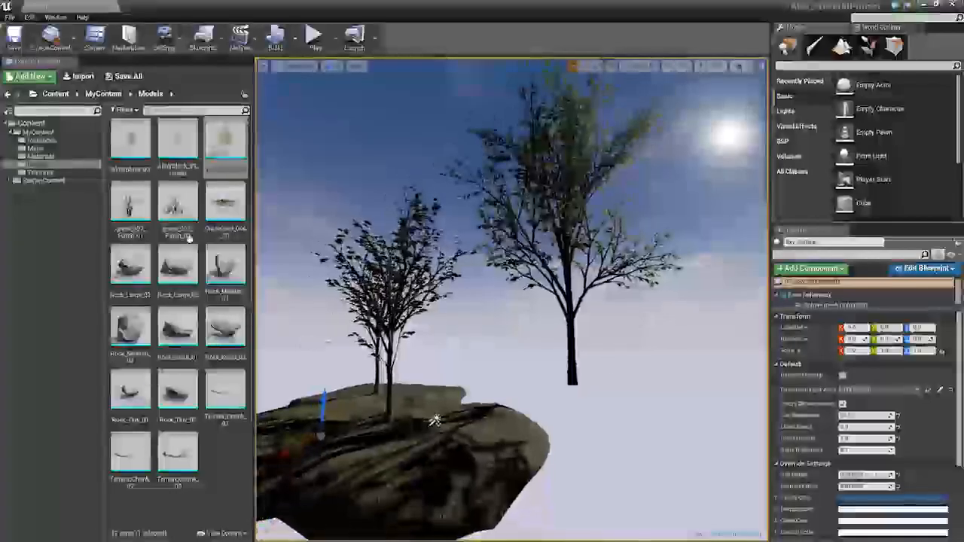
- Open the MI_Leaf_01 material instance from the Instances folder and place its editor over the scene
left_click(39, 140)
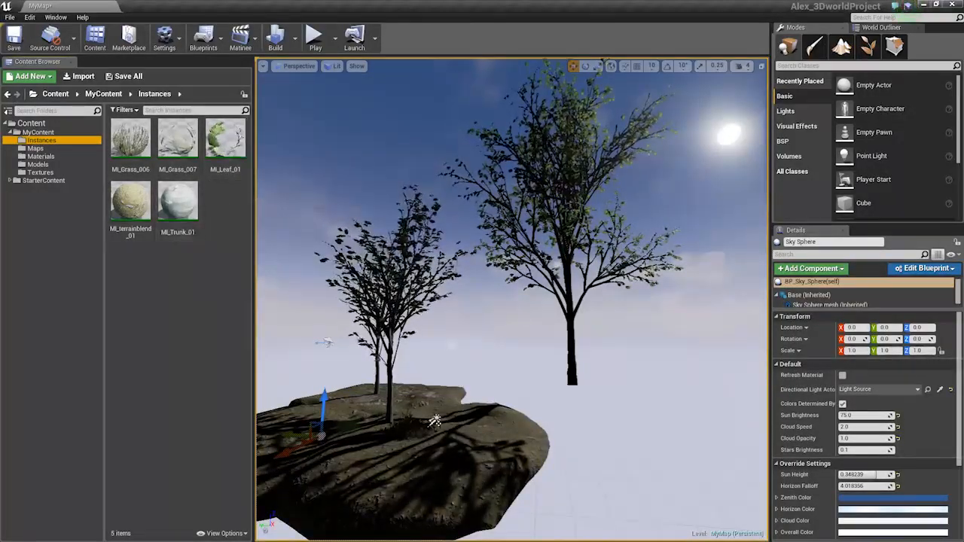
right_click_drag(435, 420, 427, 295)
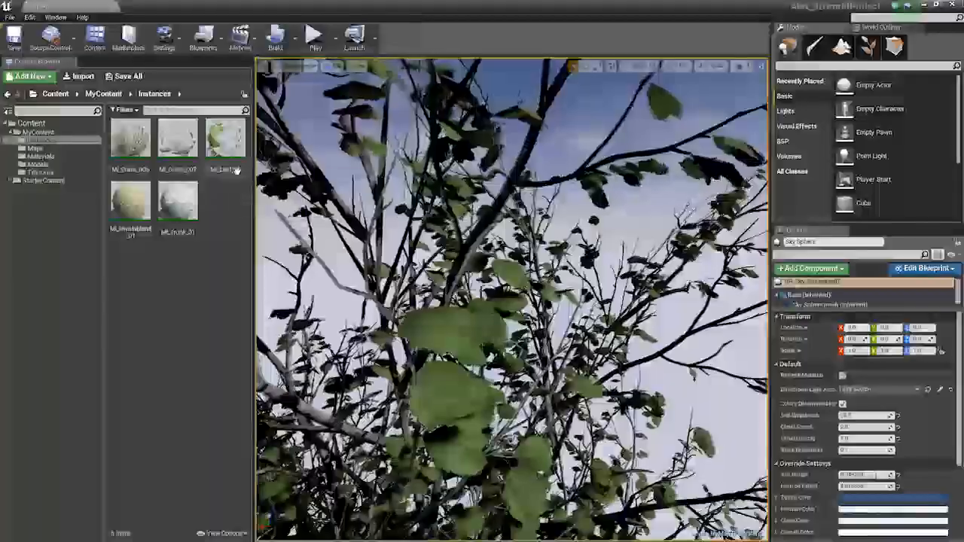
left_click(226, 138)
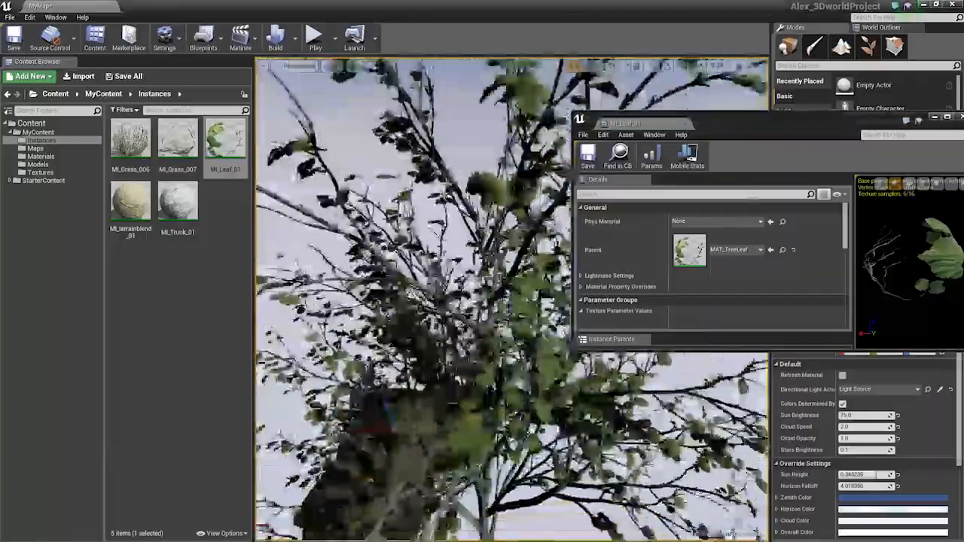
right_click_drag(503, 500, 502, 500)
left_click_drag(815, 128, 485, 172)
- Add a Sky Light to the level on the terrain near the trees and check how it lights the foliage
scroll(876, 145, "down", 1)
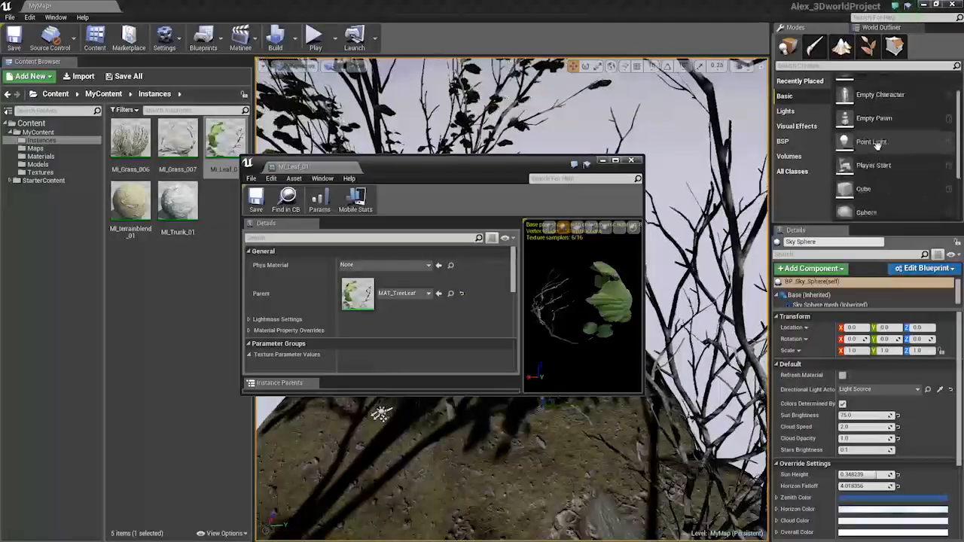
scroll(876, 145, "down", 2)
left_click_drag(770, 180, 808, 179)
left_click(820, 111)
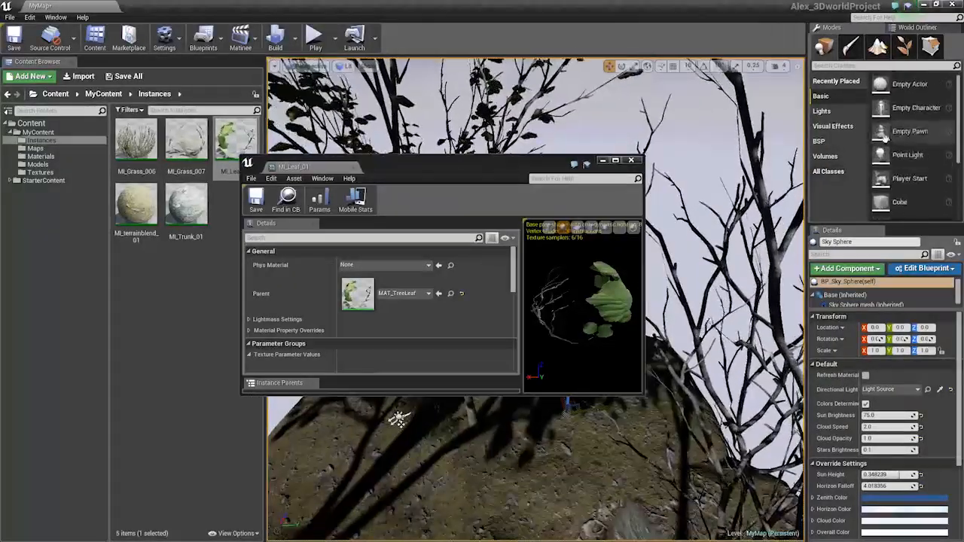
left_click_drag(877, 156, 551, 459)
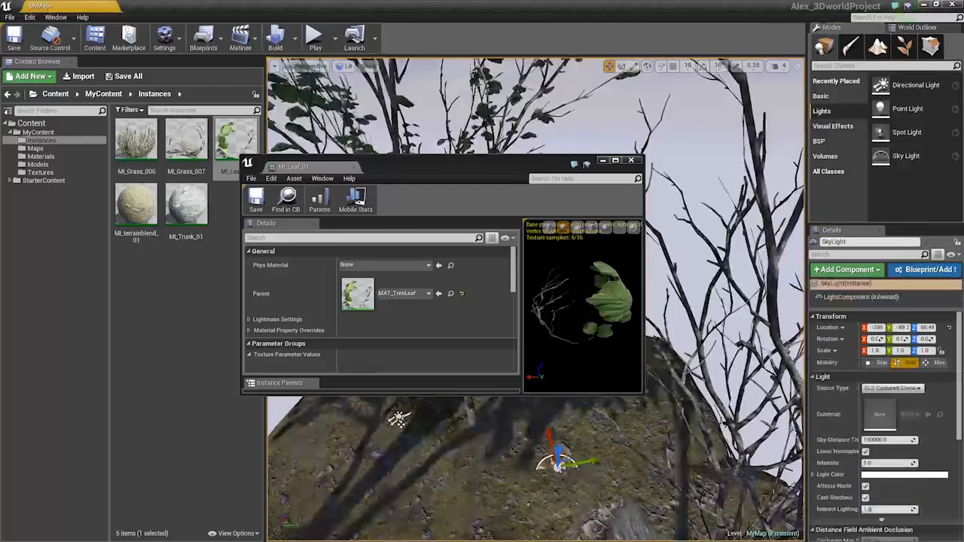
right_click_drag(551, 460, 445, 437)
left_click_drag(479, 159, 225, 204)
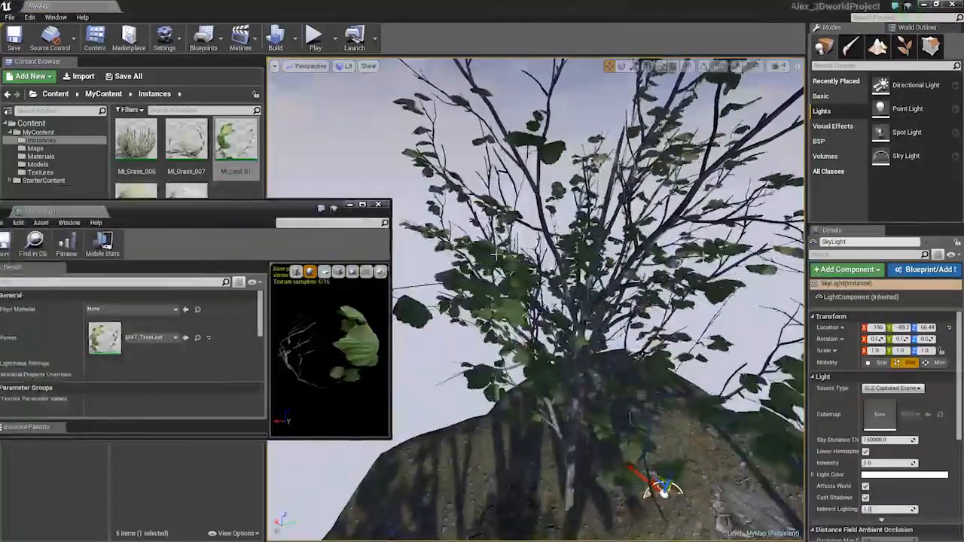
mouse_move(482, 264)
right_mouse_down()
mouse_move(444, 241)
mouse_move(467, 195)
mouse_move(460, 192)
mouse_move(468, 265)
right_mouse_up()
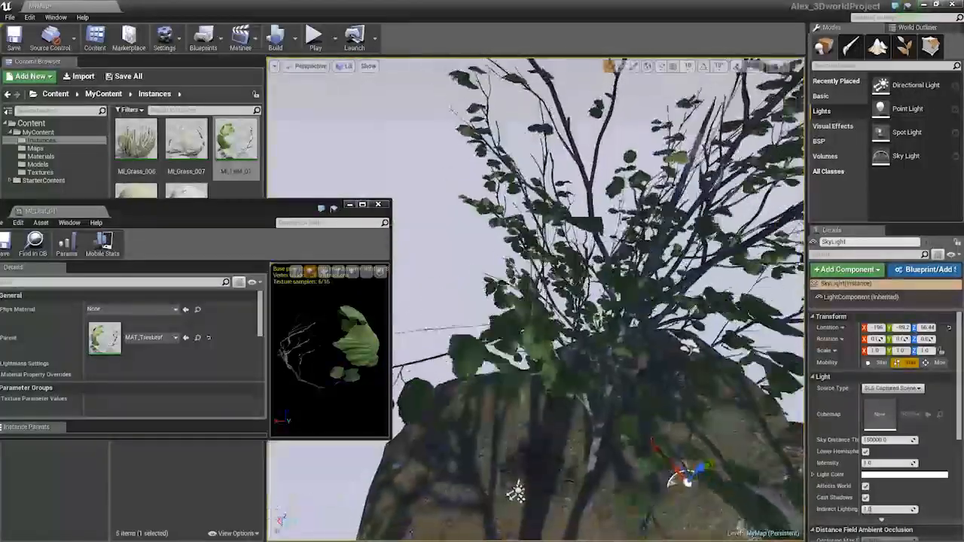
- Override Leaf Wind Weighting in MI_Leaf_01 and set its B component to 0.7
left_click_drag(235, 209, 312, 113)
scroll(276, 253, "down", 4)
scroll(276, 252, "down", 3)
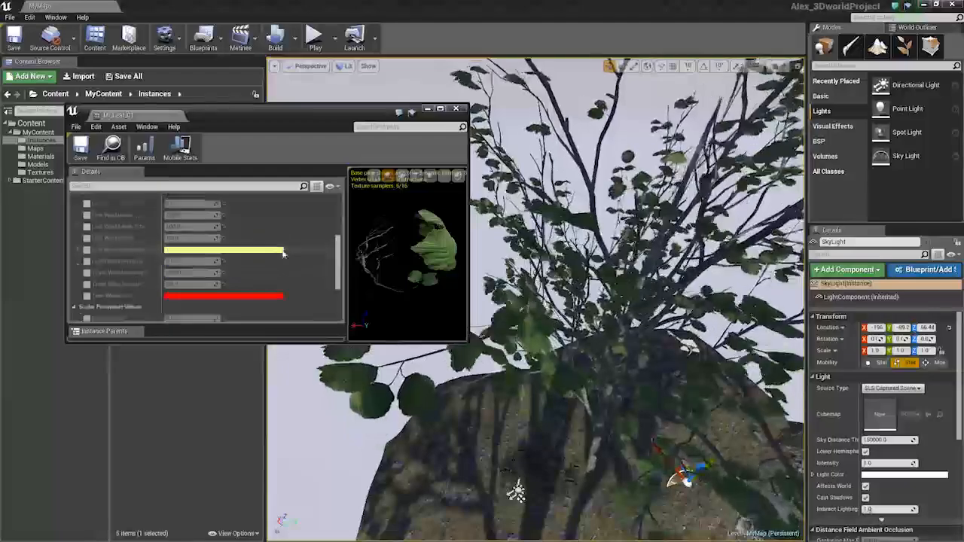
left_click(78, 249)
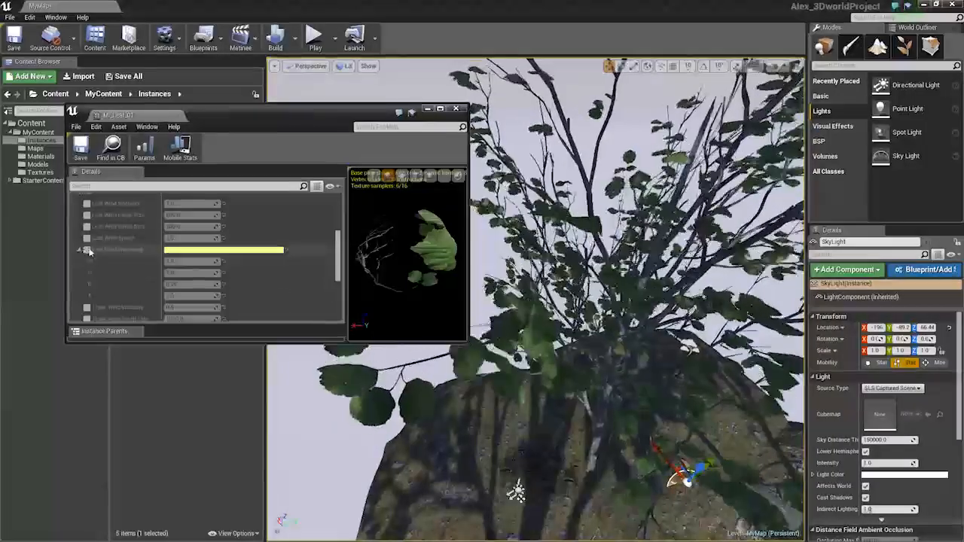
left_click(87, 249)
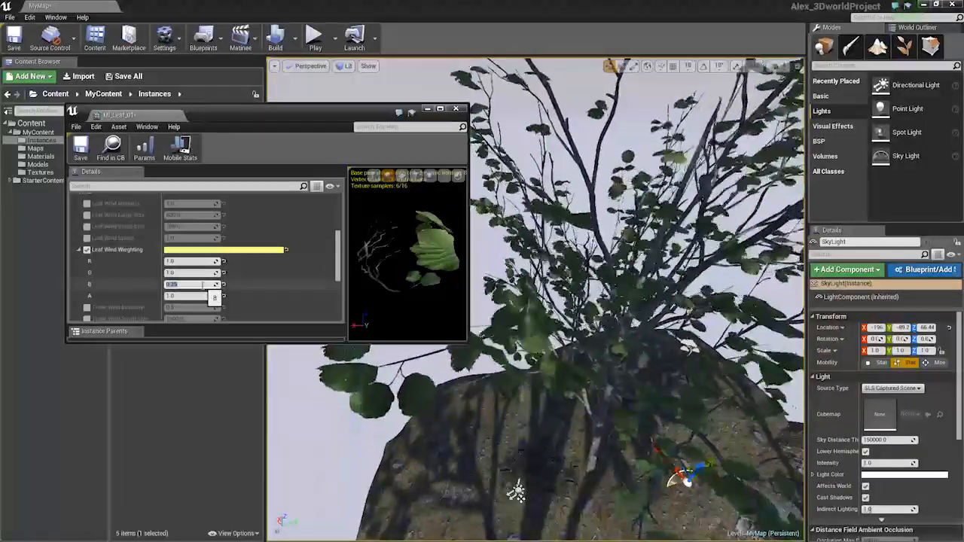
type("0.7")
key("Return")
- Override Leaf Wind Intensity with 0.5 and check the leaf movement on the trees
scroll(79, 241, "up", 2)
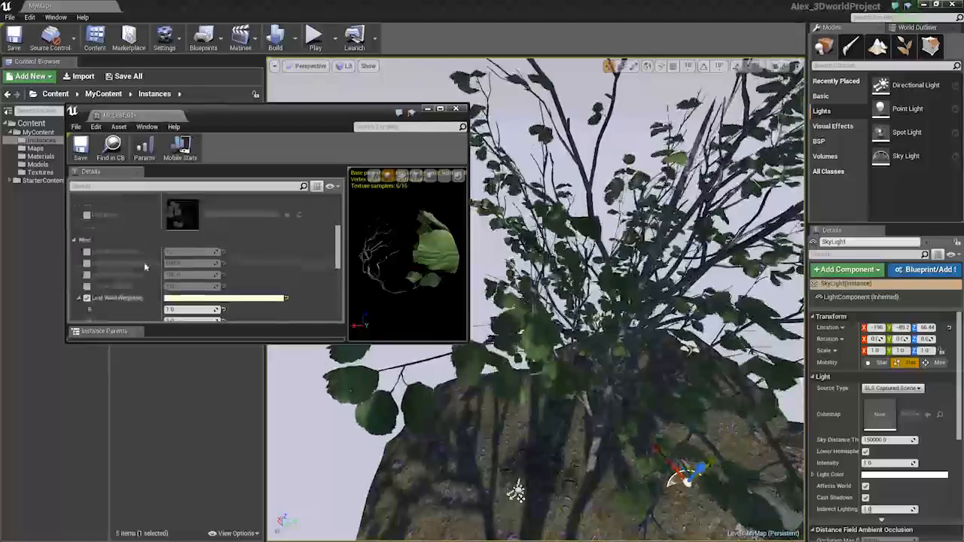
left_click(87, 236)
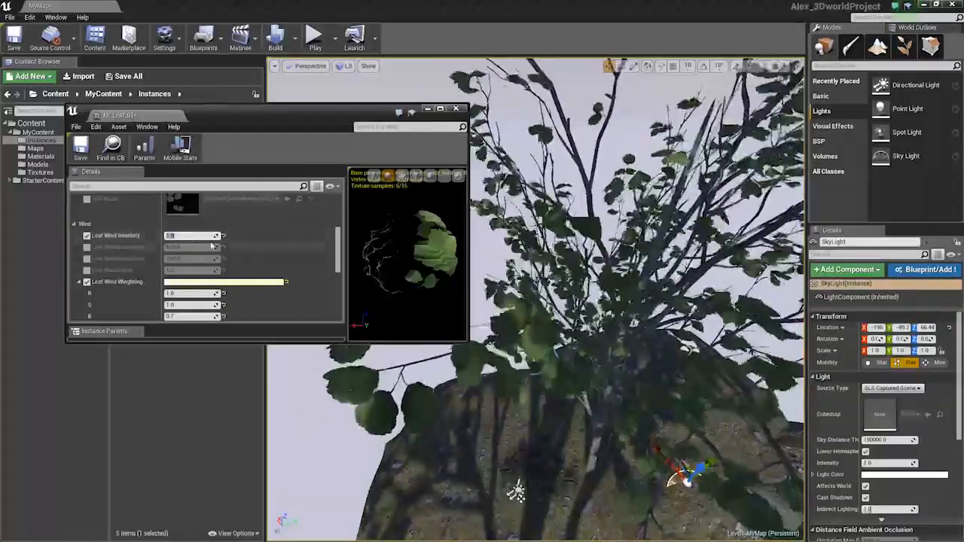
key("Return")
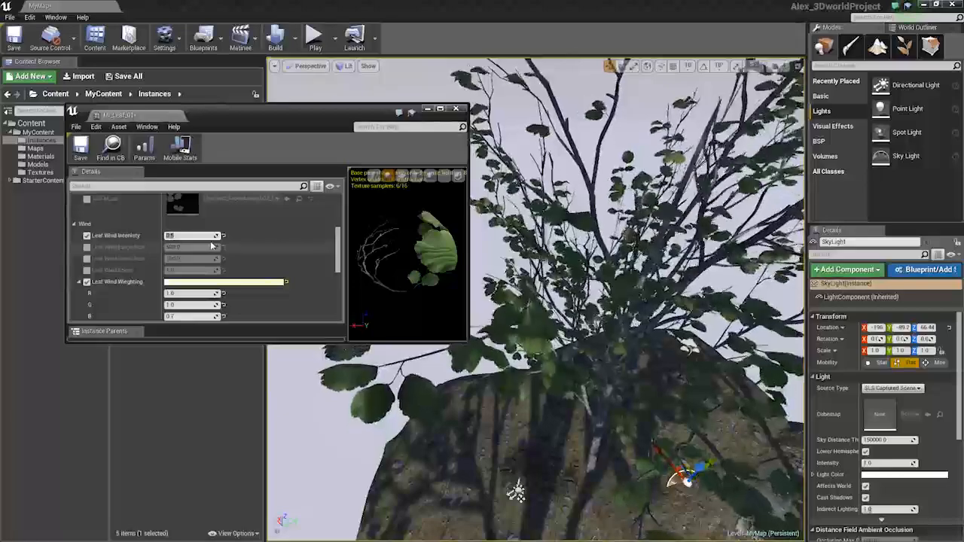
key("s")
right_click_drag(537, 362, 528, 313)
key("w")
- Set the B component of Leaf Wind Weighting to 0.2 and check how the trees react
scroll(187, 289, "down", 1)
left_click(181, 301)
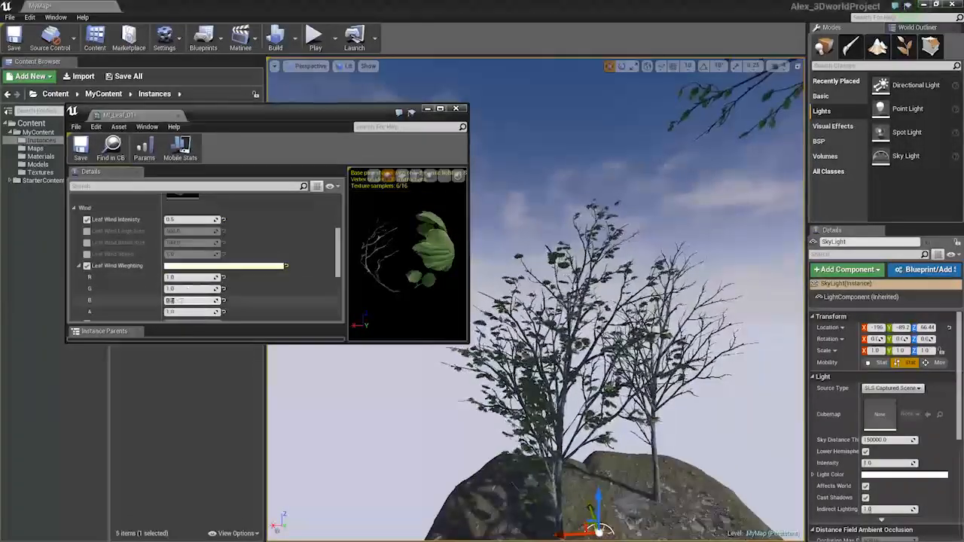
type("0.2")
key("Return")
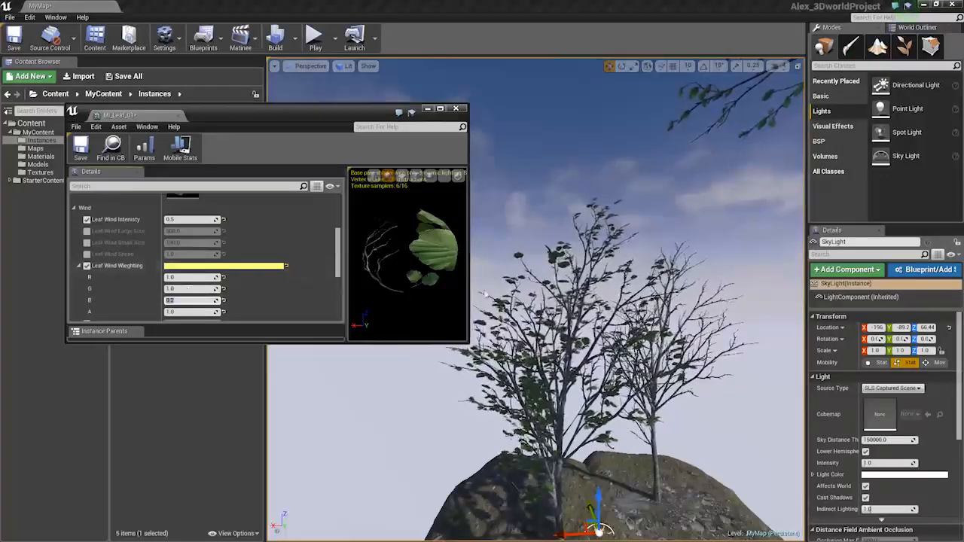
key("w")
right_click_drag(486, 295, 482, 254)
key("s")
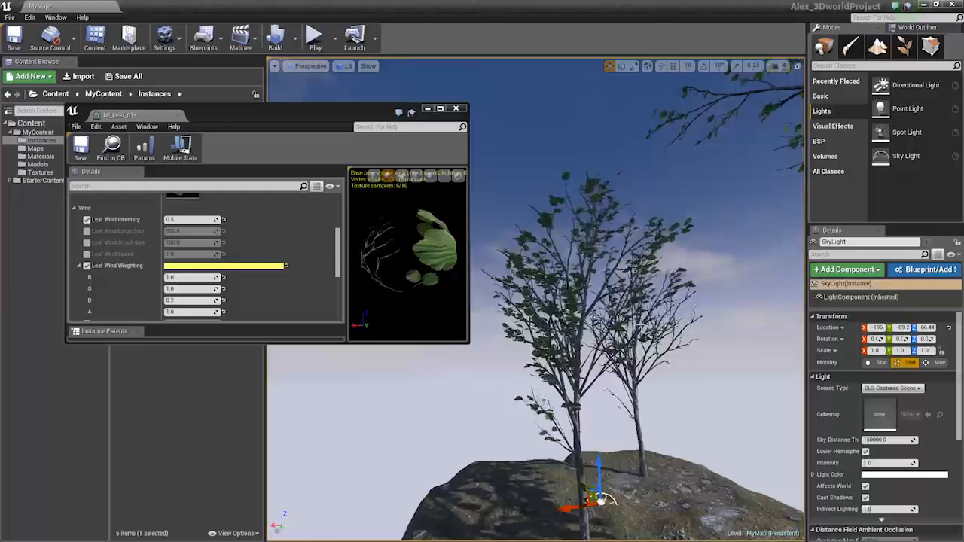
- Enable the Leaf Wind Speed override at 1.0 and examine the leaves' motion up close
scroll(222, 275, "down", 2)
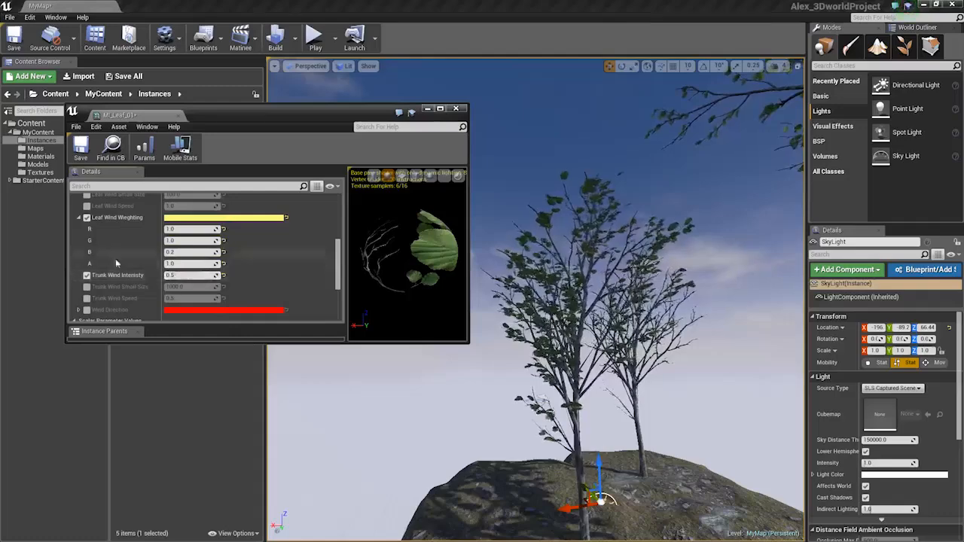
scroll(105, 276, "up", 1)
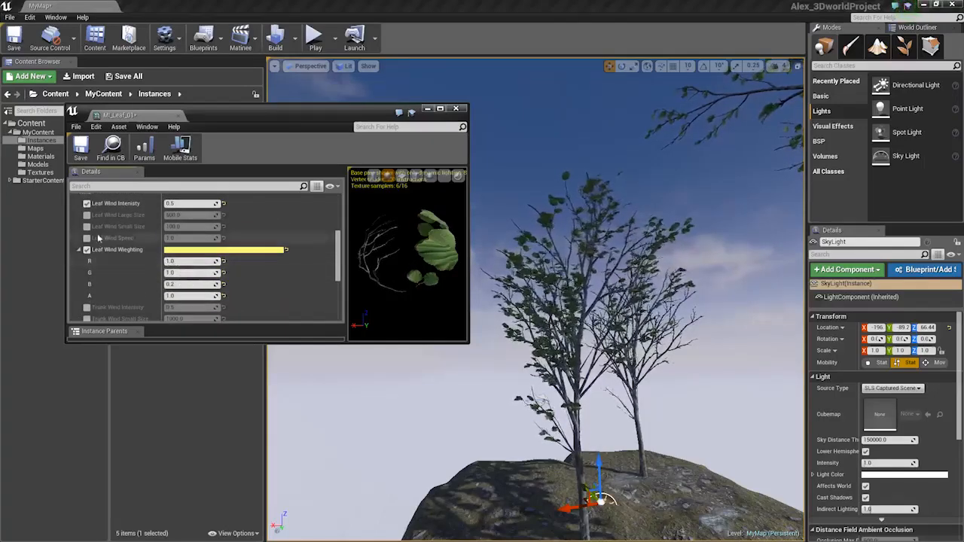
left_click(87, 238)
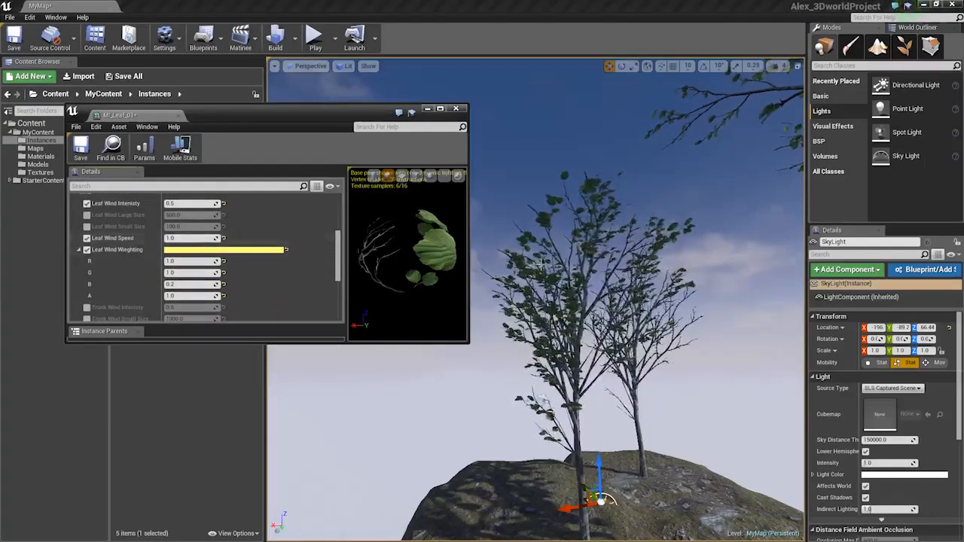
right_click_drag(541, 264, 546, 230)
key("w")
- Set Leaf Wind Intensity to 1.0, enable the Leaf Wind Large Size and Small Size overrides, and set Small Size to 50
left_click(194, 204)
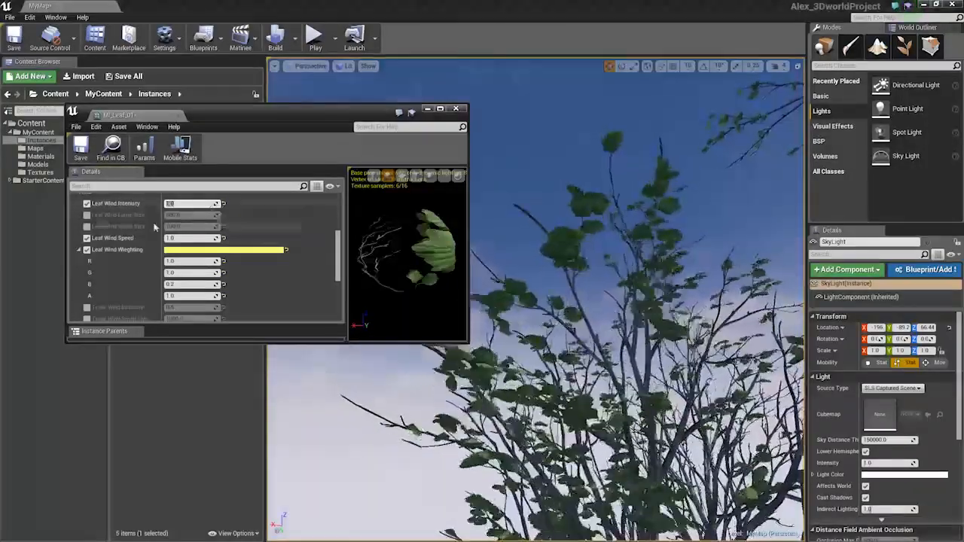
left_click(86, 226)
left_click(87, 215)
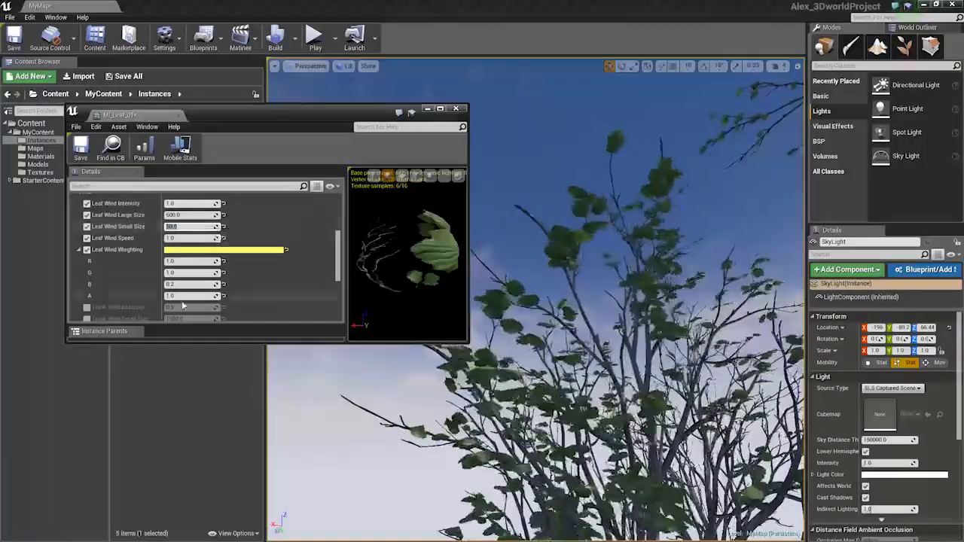
- Set Leaf Wind Weighting B to 1.0 and Leaf Wind Intensity to 0.2, and check the effect on the leaves
key("Return")
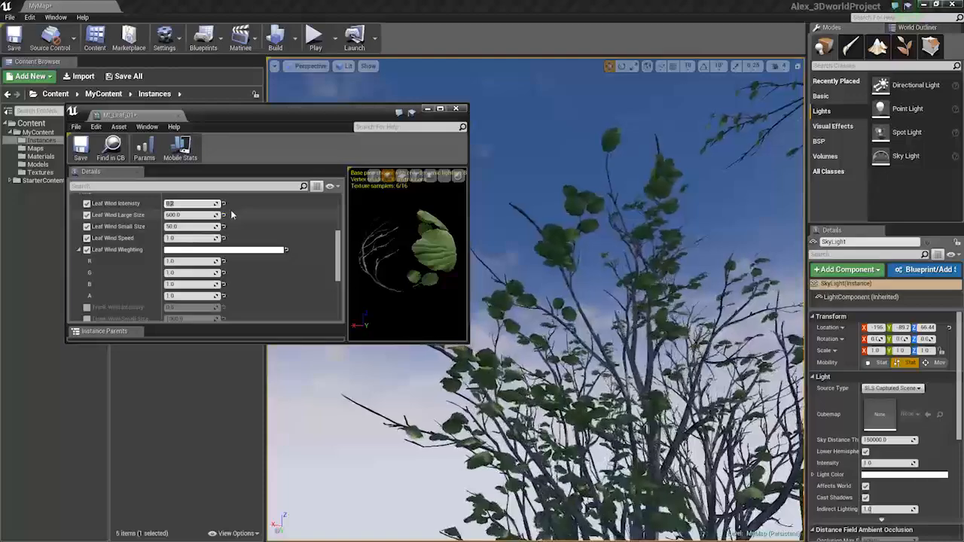
right_click_drag(528, 226, 527, 227)
key("s")
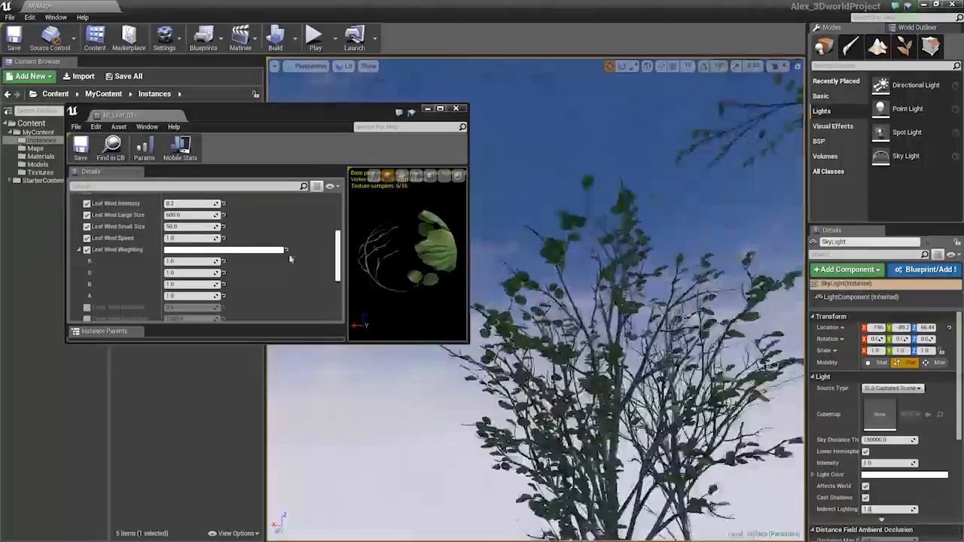
- Set Leaf Wind Intensity to 0.3, Leaf Wind Speed to 0.7 and Leaf Wind Large Size to 200, and check the trees
left_click(188, 203)
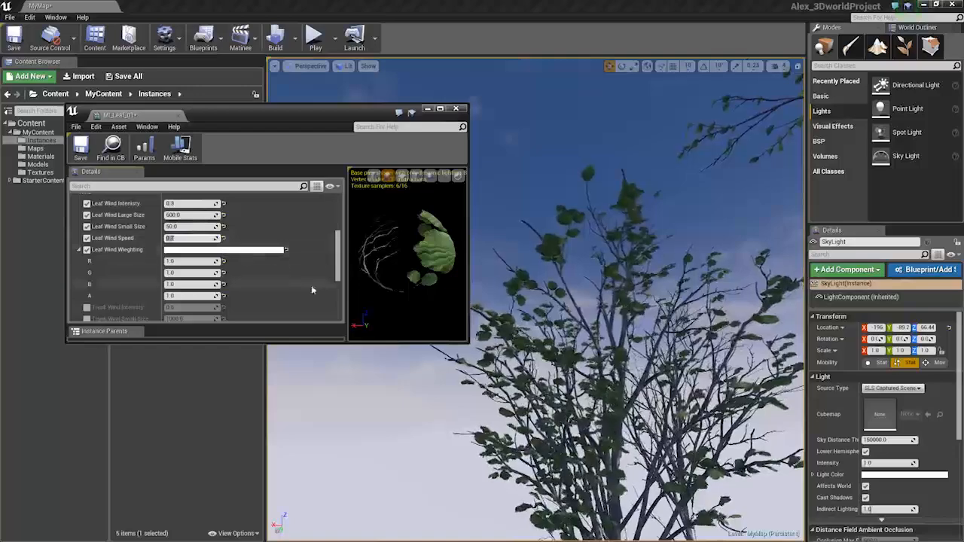
right_click_drag(573, 301, 538, 358)
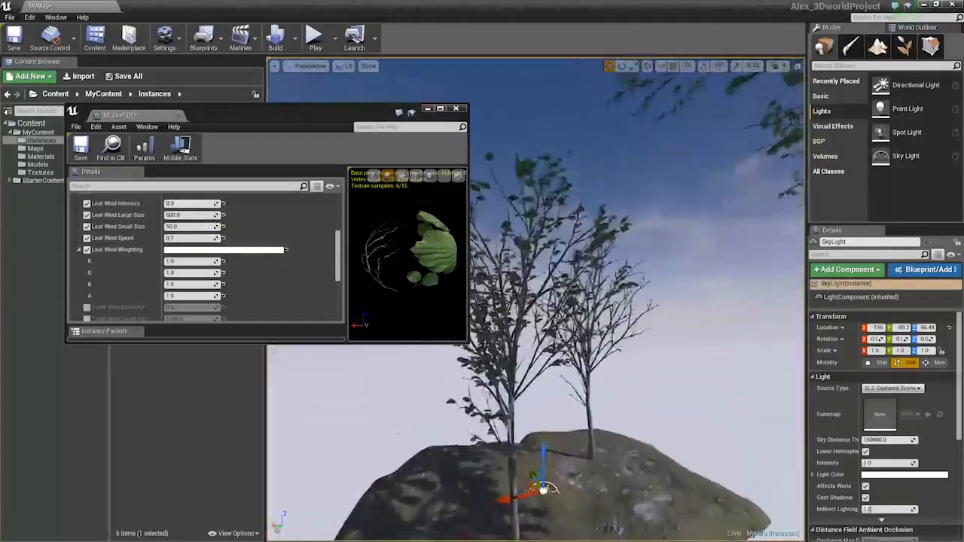
left_click(195, 215)
type("20")
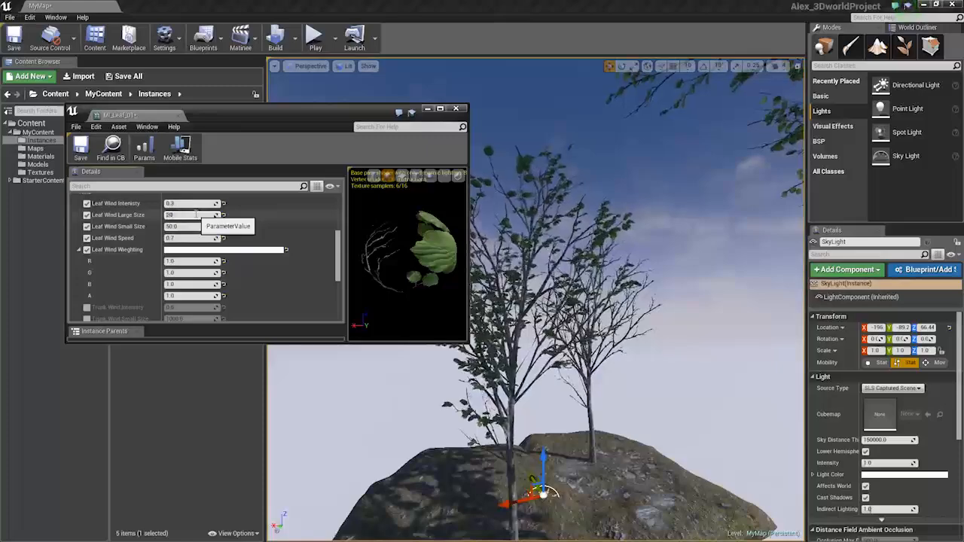
type("0")
key("Return")
right_click_drag(556, 324, 521, 277)
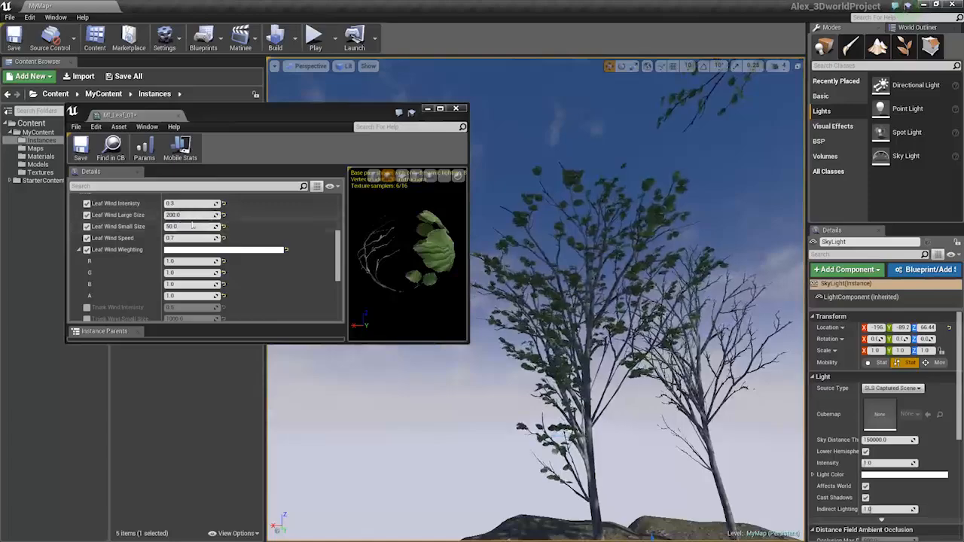
right_click_drag(539, 256, 544, 343)
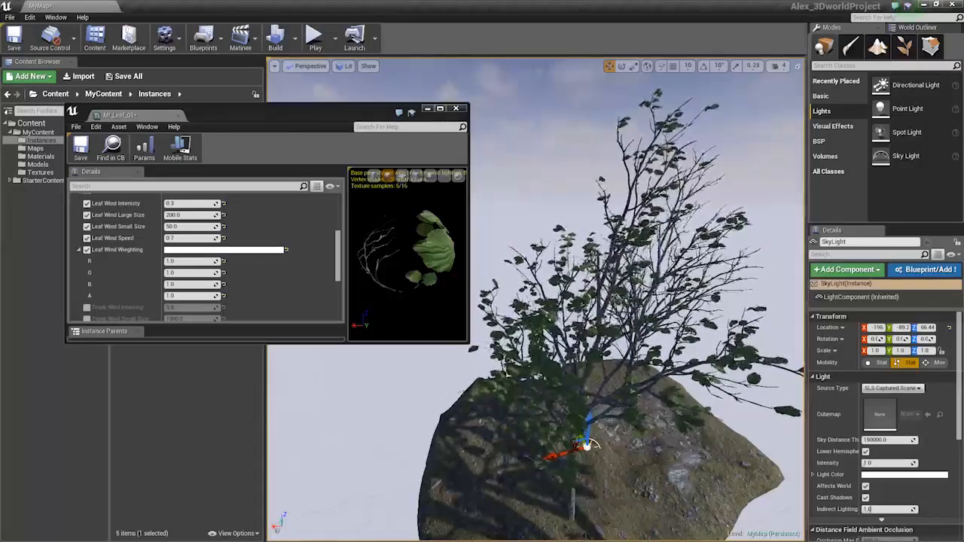
right_click_drag(572, 301, 570, 406)
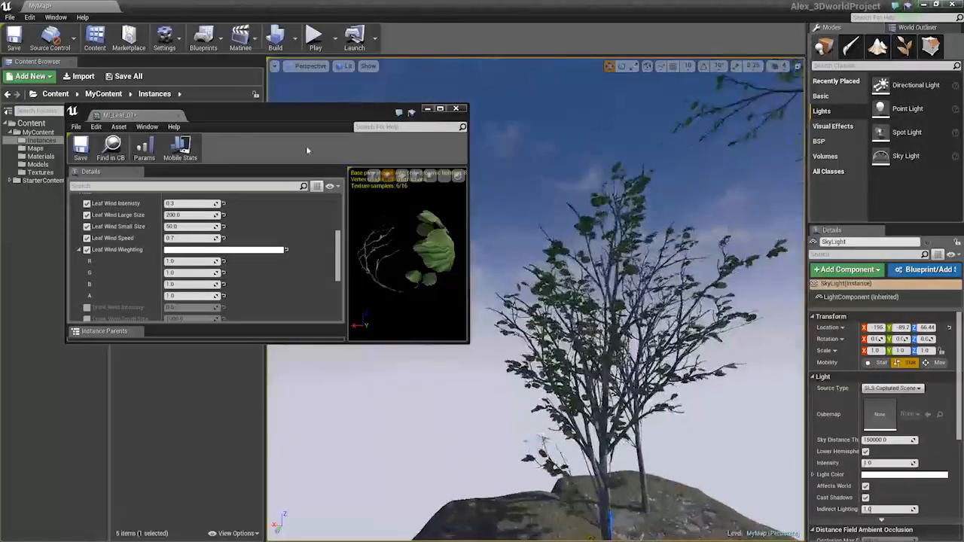
- Open the MI_Trunk_01 material instance and bring the large tree's trunk into view
left_click_drag(301, 114, 325, 125)
double_click(186, 197)
right_click_drag(543, 241, 686, 207)
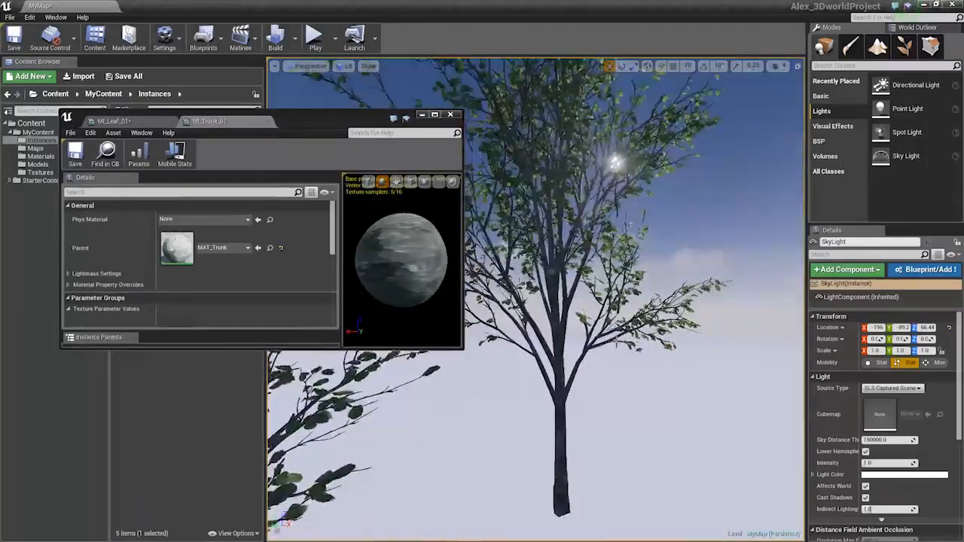
- Override Trunk Wind Intensity in MI_Trunk_01 with a value of 2
scroll(254, 277, "down", 5)
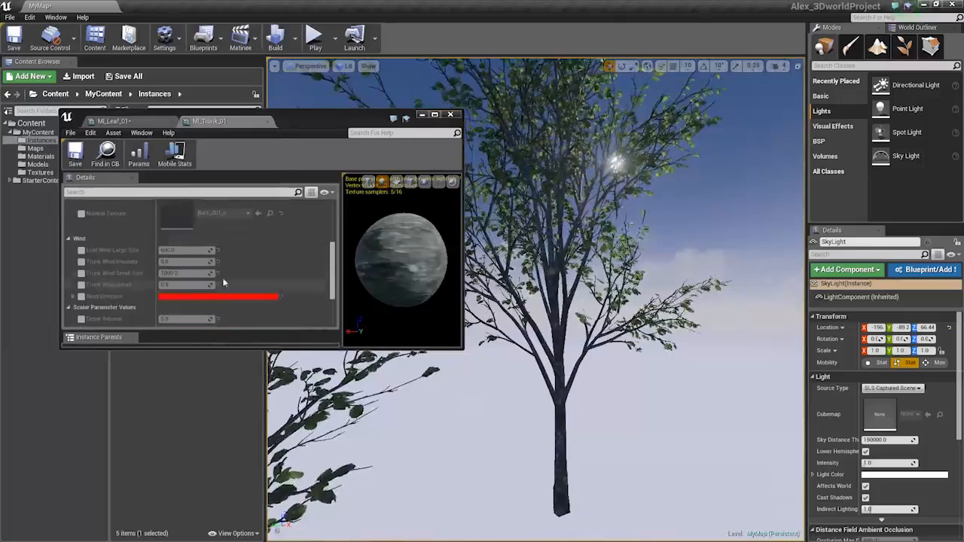
left_click(81, 262)
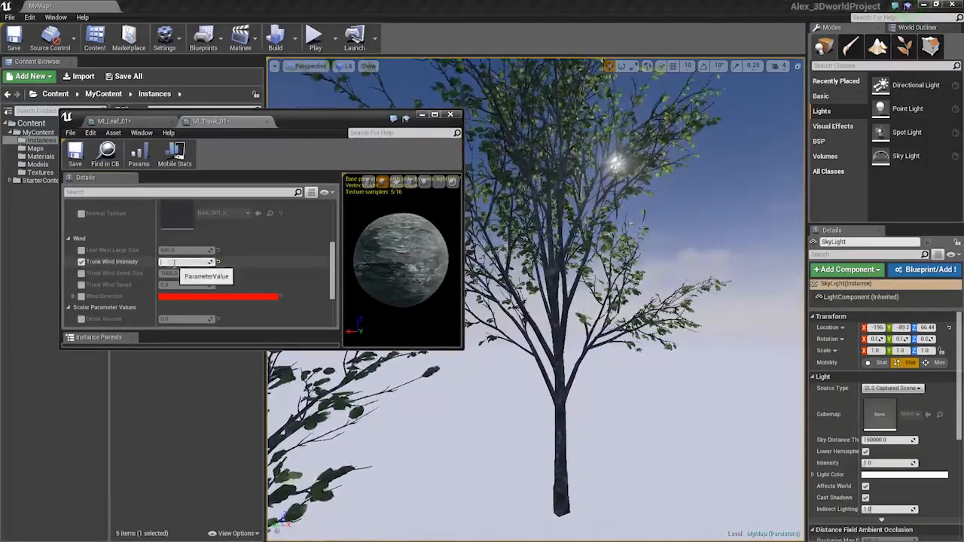
type("2")
key("Return")
- Check the trunk sway on the trees and toggle real-time rendering in the trunk material's preview
right_click_drag(527, 302, 483, 345)
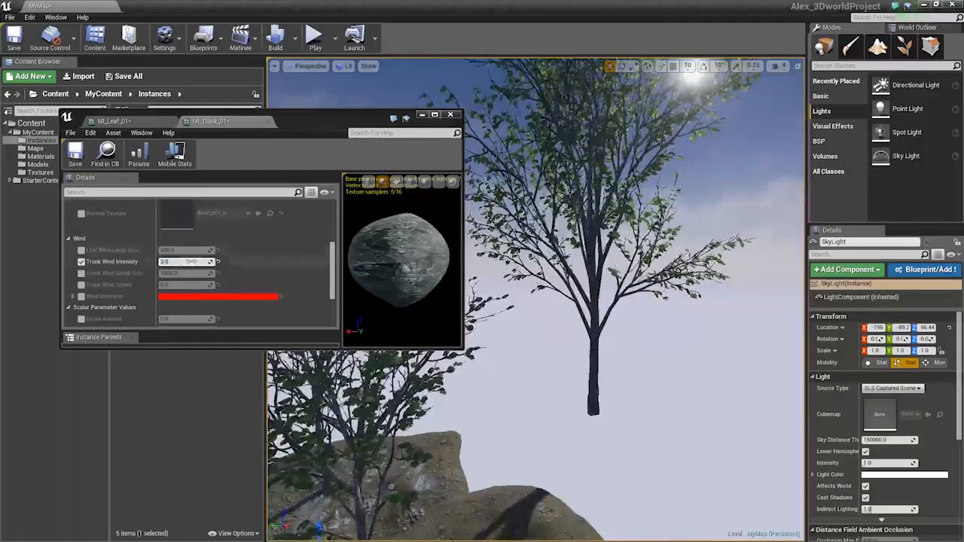
right_click_drag(527, 301, 463, 292)
left_click(412, 246)
key("ctrl+r")
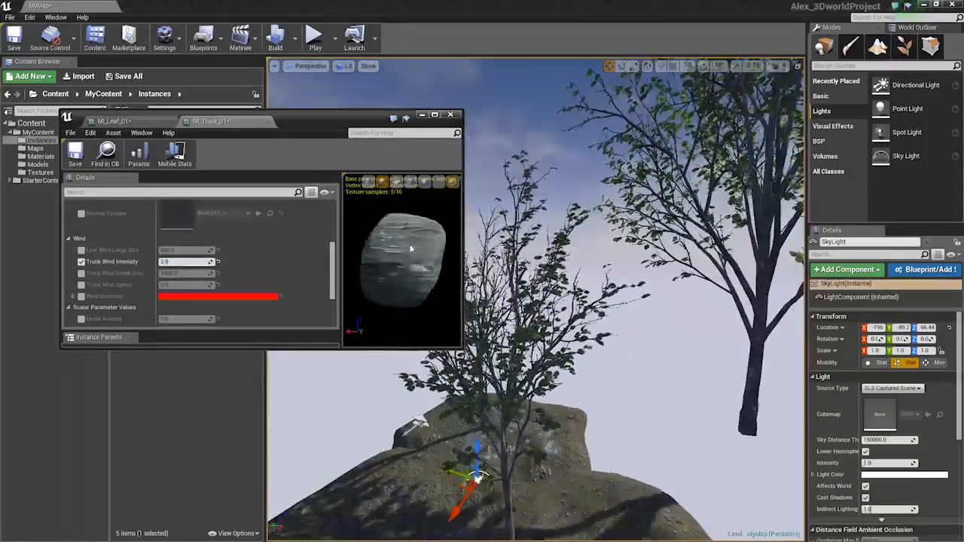
- Override Leaf Wind Large Size with 10000, Trunk Wind Small Size with 7000 and enable the Trunk Wind Speed override in MI_Trunk_01
right_click_drag(578, 298, 646, 220)
key("w")
left_click(580, 301)
key("f")
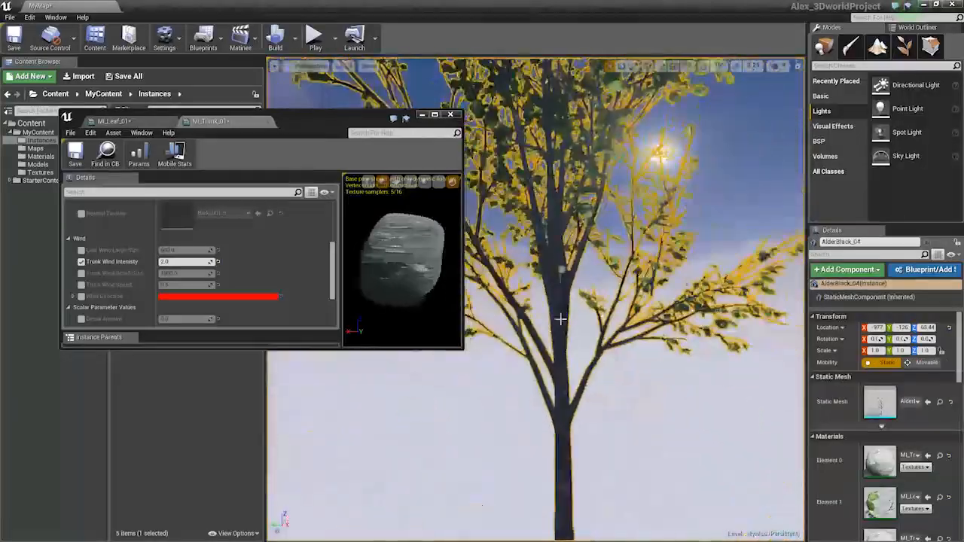
left_click(632, 371)
key("s")
right_click_drag(633, 372, 627, 378)
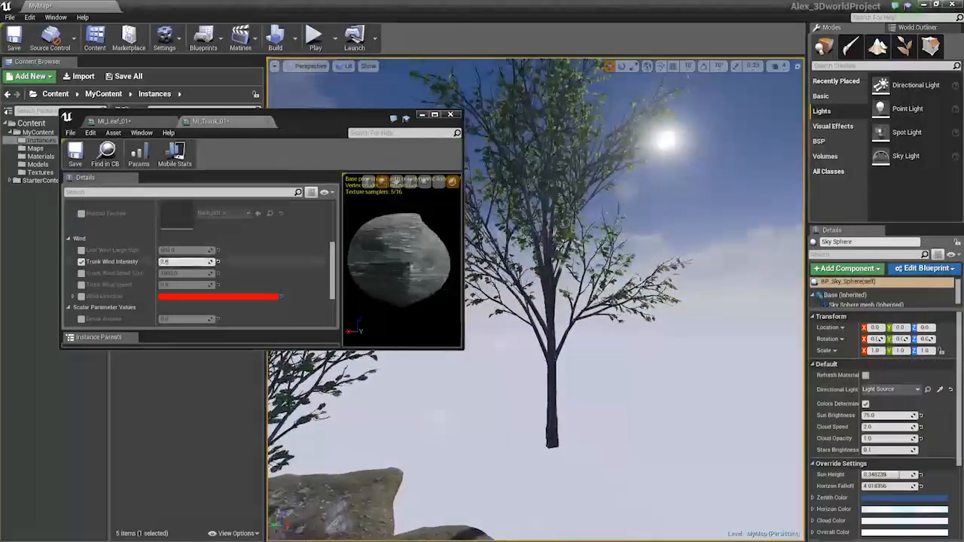
left_click(81, 250)
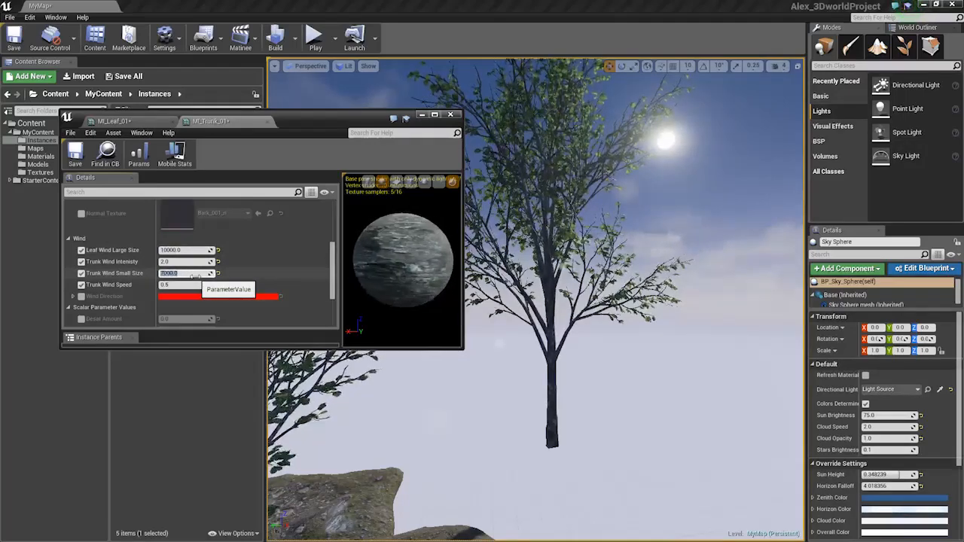
- Examine the large tree's trunk and branches up close and from below to judge the wind sway
key("w")
right_click_drag(482, 422, 485, 382)
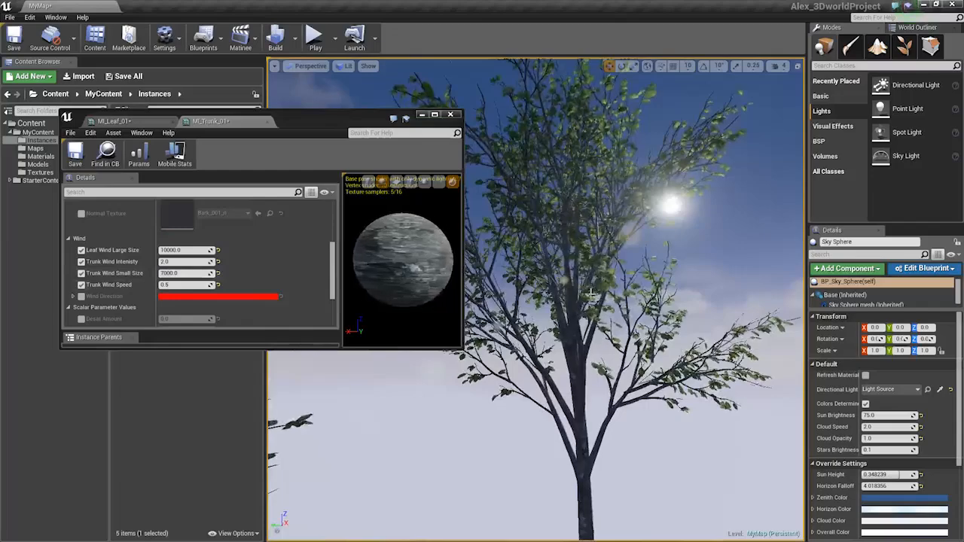
right_click_drag(591, 293, 604, 223)
key("w")
key("w")
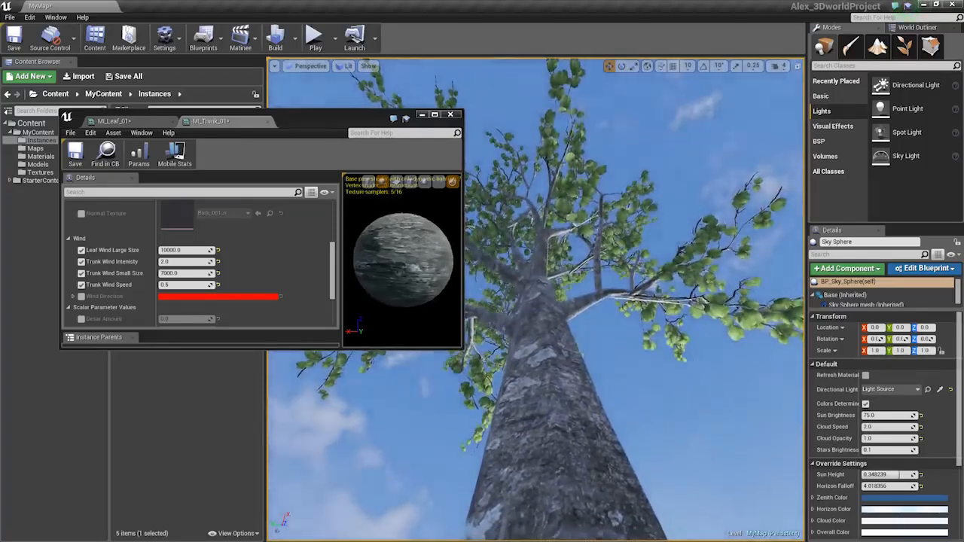
key("w")
right_click_drag(604, 223, 604, 270)
key("s")
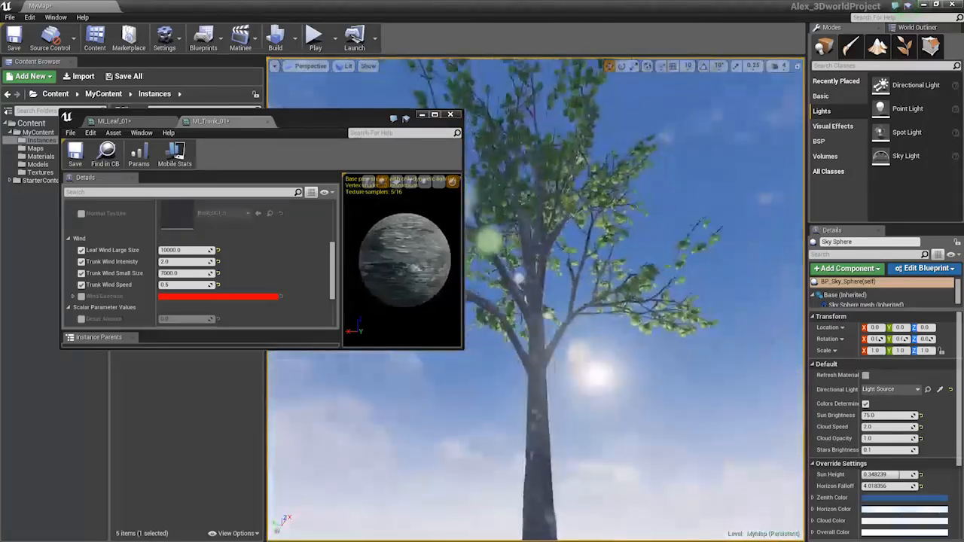
- Set Leaf Wind Large Size to 2000 in MI_Trunk_01 and check the tree's sway from several distances
left_click(179, 250)
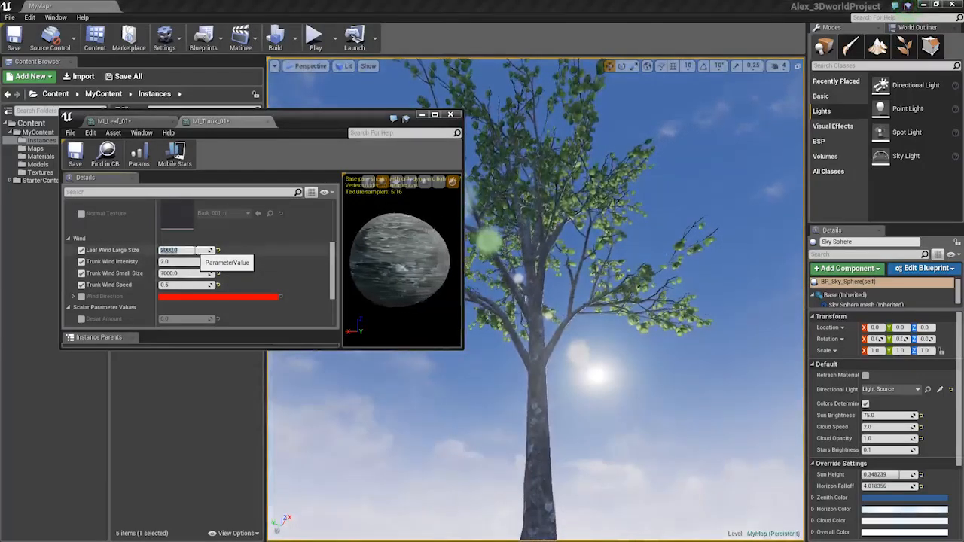
key("w")
right_click_drag(572, 264, 622, 221)
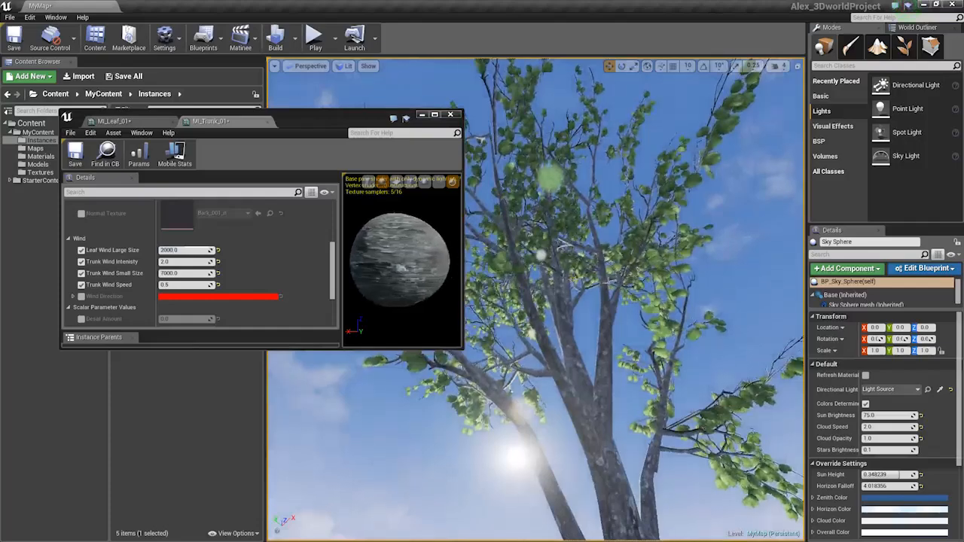
key("s")
right_click_drag(602, 303, 598, 333)
key("w")
key("w")
key("s")
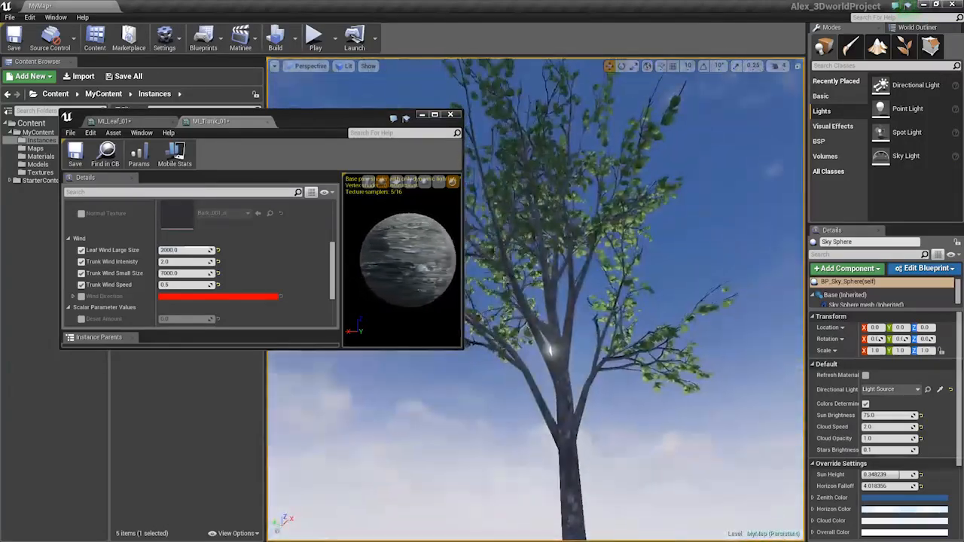
- Try a Trunk Wind Intensity of 5 in MI_Trunk_01, check the large tree, and settle on 4
left_click(180, 261)
type("5")
key("Return")
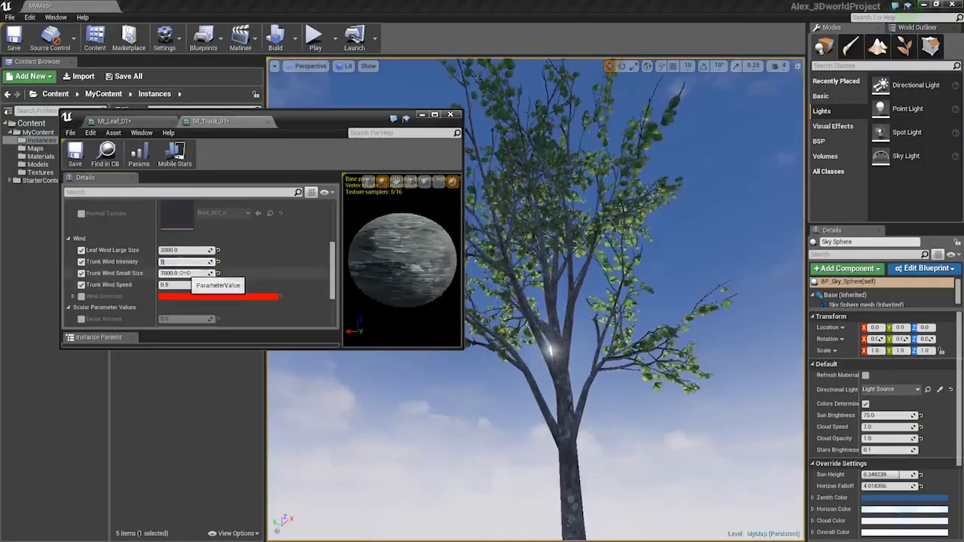
right_click_drag(619, 332, 619, 388)
key("s")
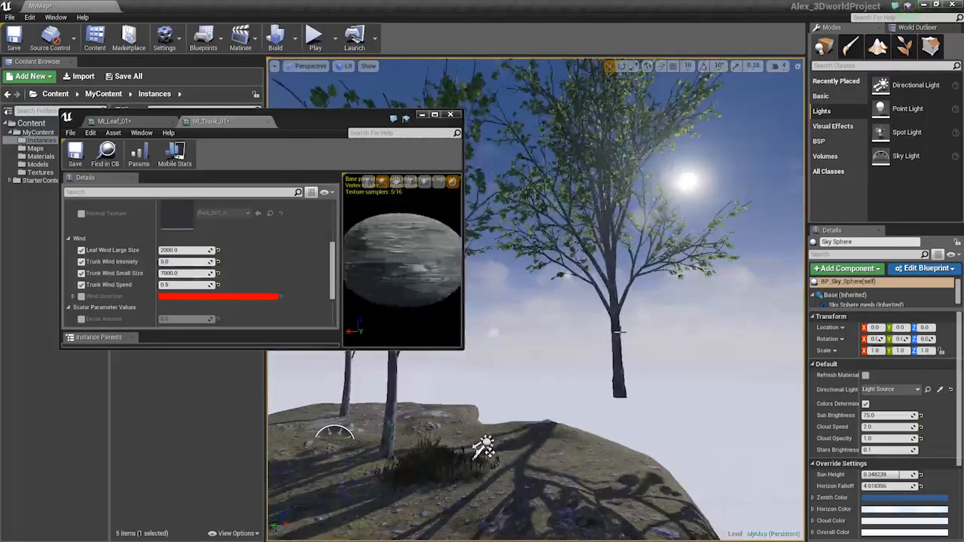
right_click_drag(619, 333, 639, 303)
key("w")
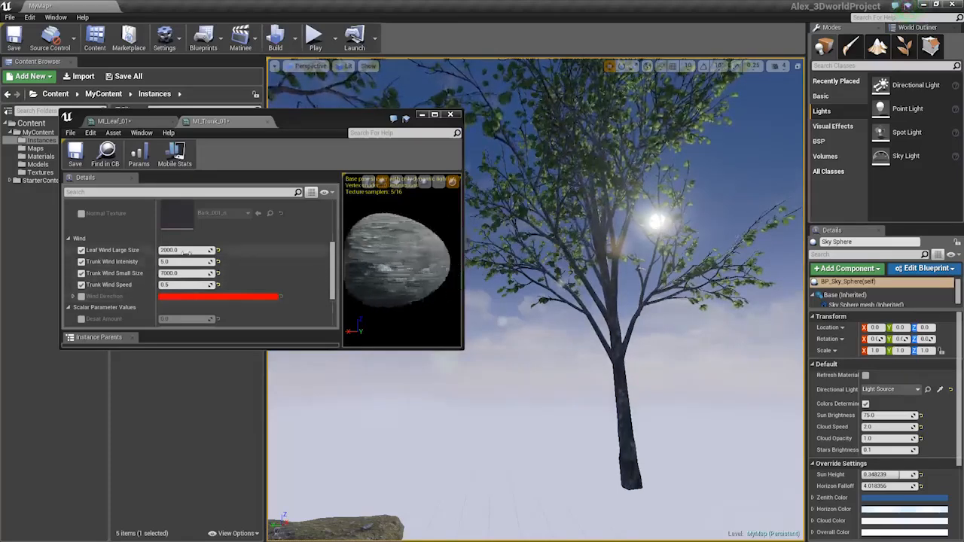
left_click(181, 262)
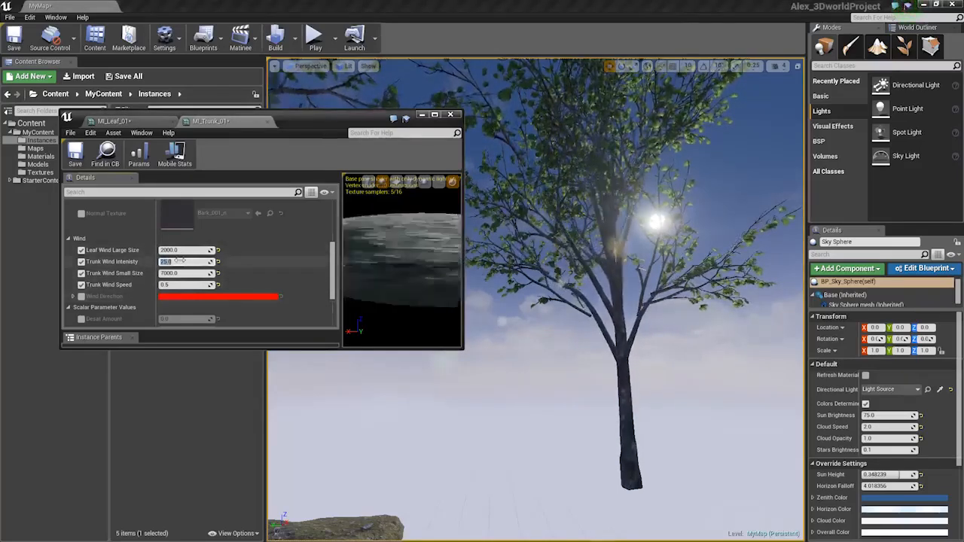
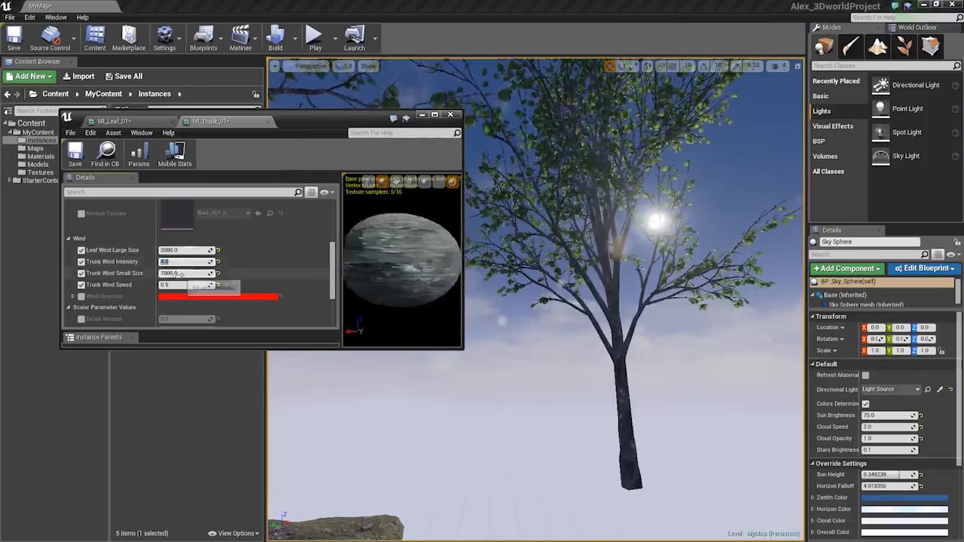
- Enable the Trunk Wind Intensity, Trunk Wind Small Size and Trunk Wind Speed overrides in MI_Leaf_01 and collapse Leaf Wind Weighting
left_click(113, 121)
scroll(152, 288, "down", 4)
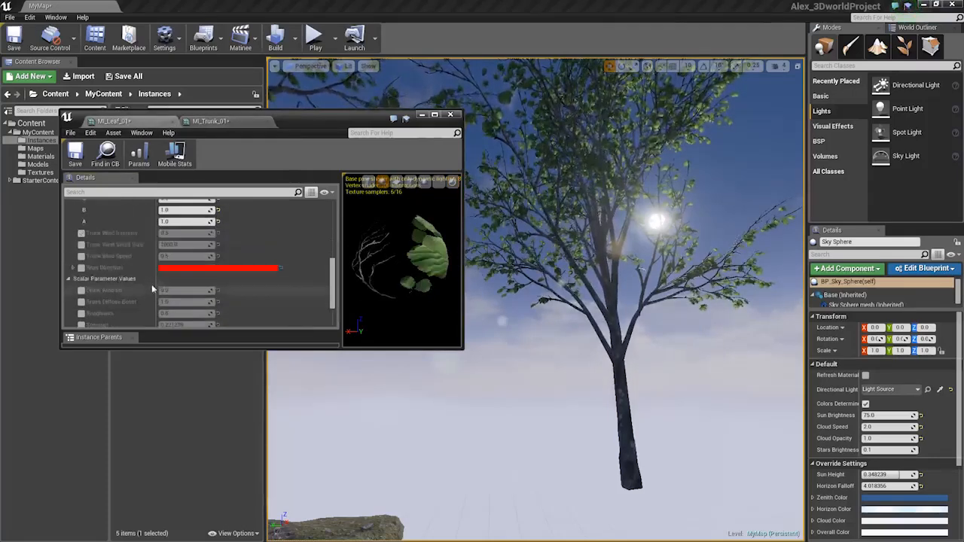
left_click(81, 233)
left_click(81, 244)
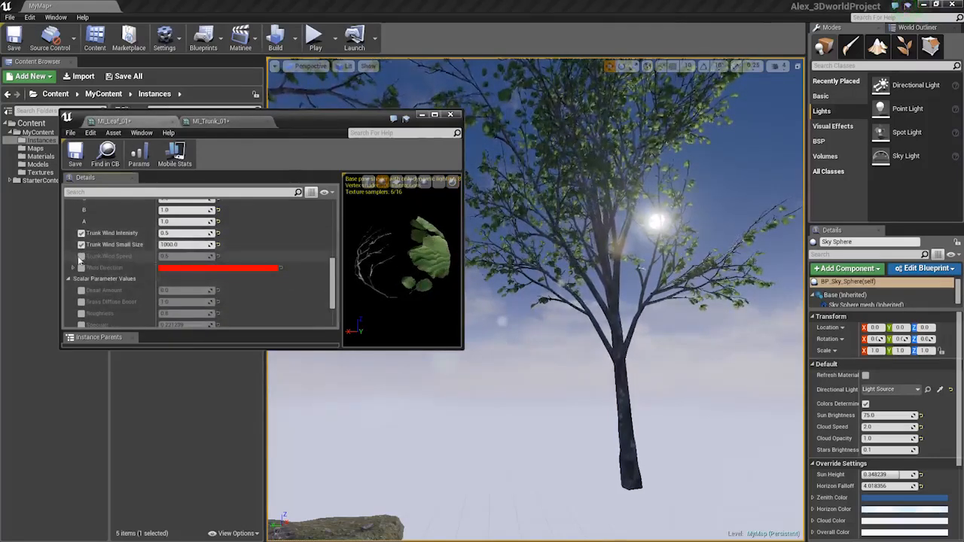
scroll(78, 260, "up", 4)
left_click(72, 256)
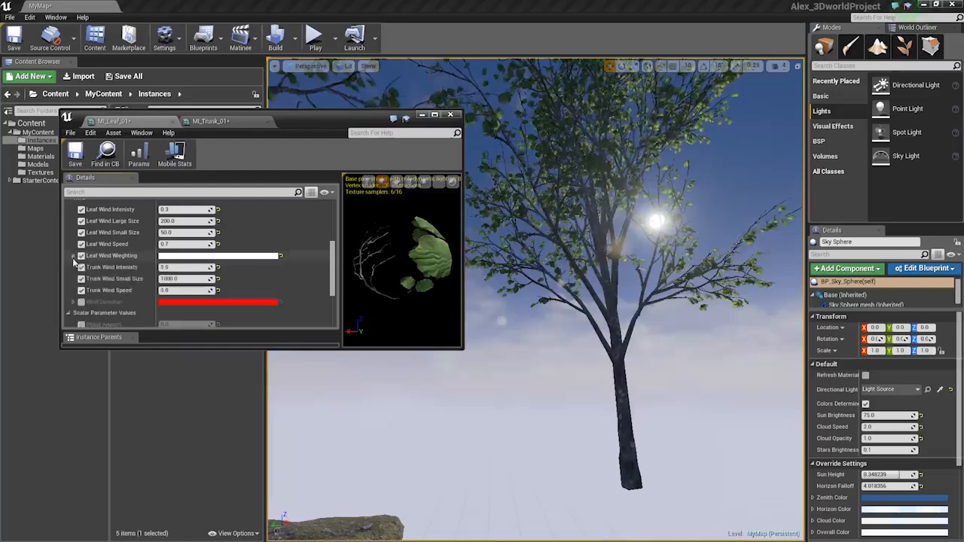
left_click(174, 278)
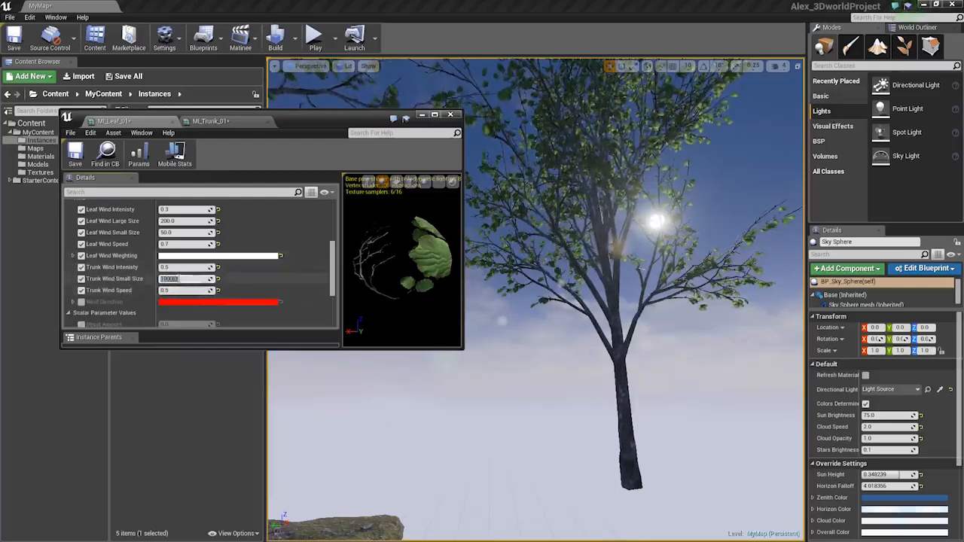
scroll(173, 281, "up", 1)
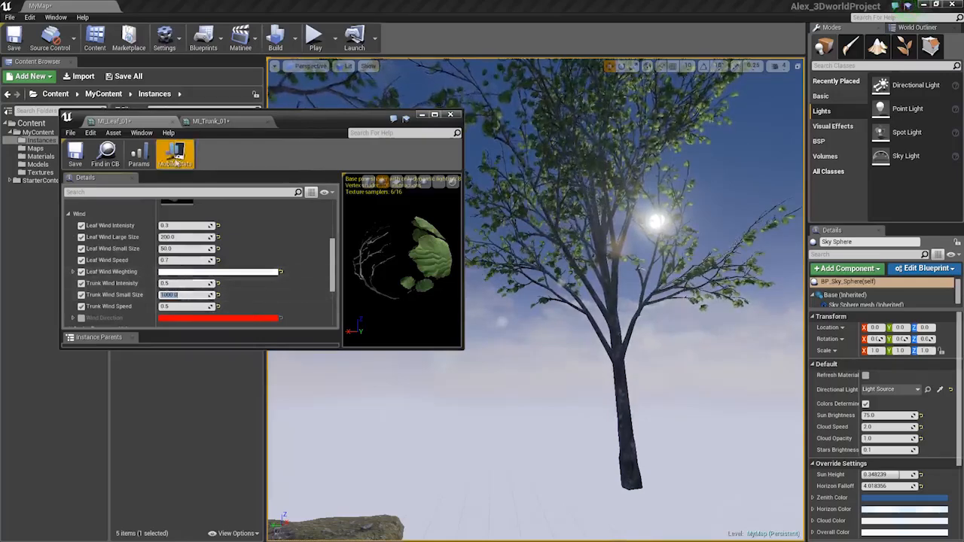
- Rename the Leaf Wind Large Size parameter feeding Wave Size Big in MAT_TreeLeaf to "Trunkj Wind Large Size" and apply the material
left_click(117, 157)
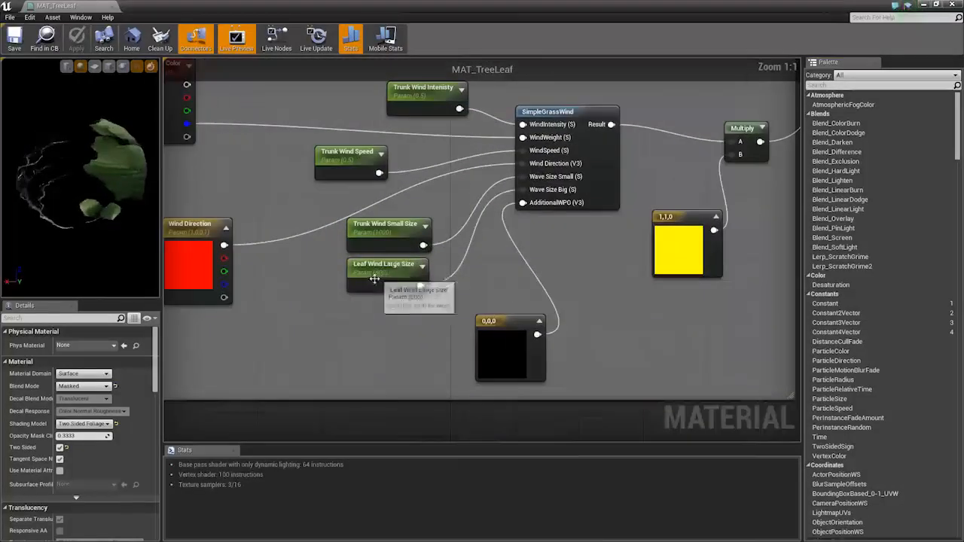
left_click(387, 267)
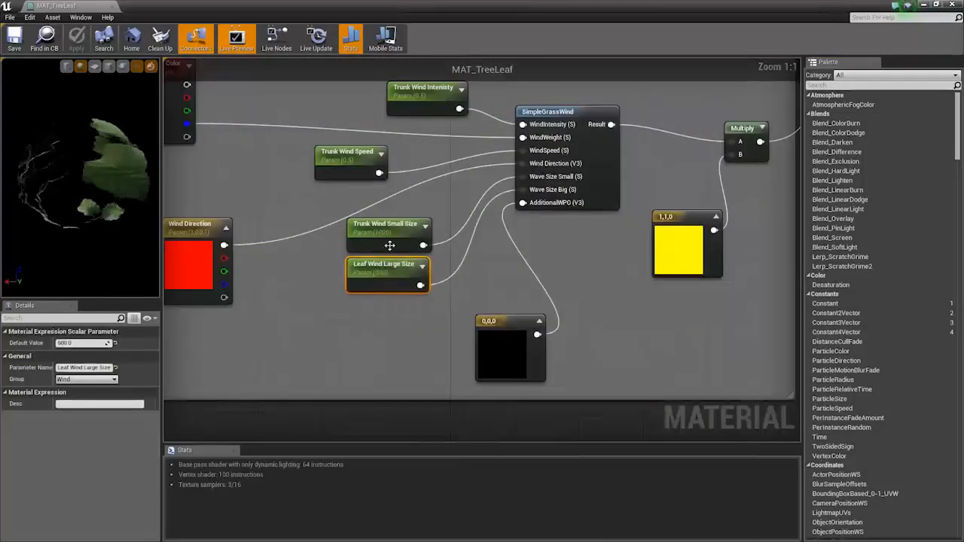
double_click(65, 369)
type("Trunkj")
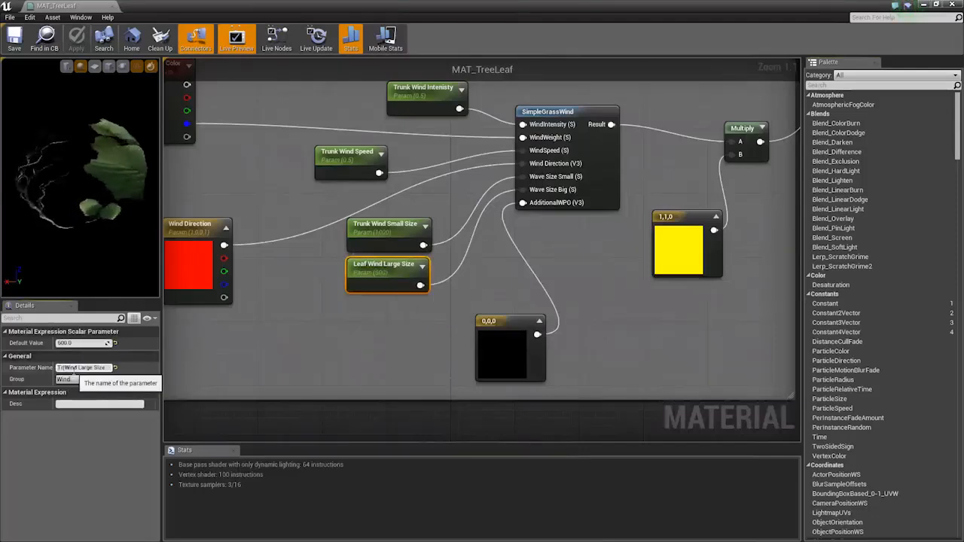
key("Return")
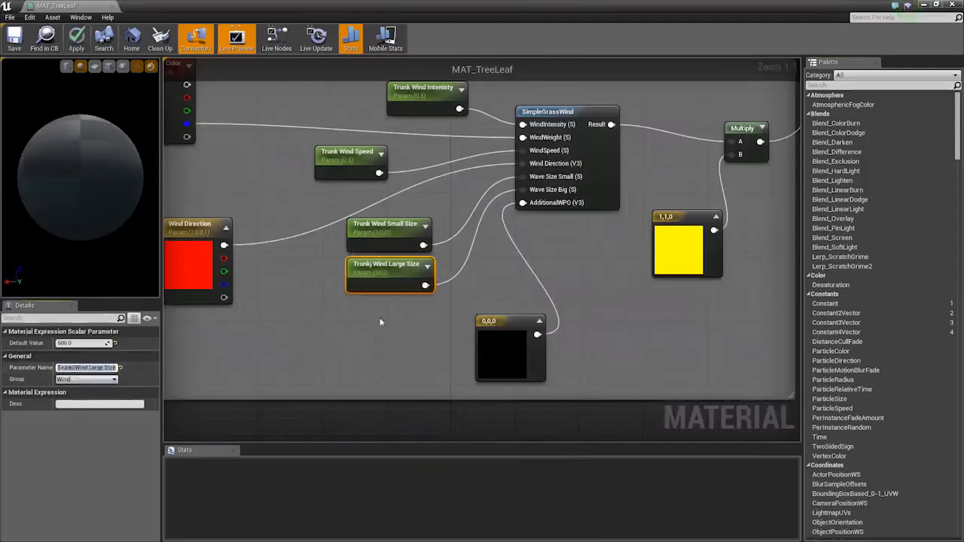
right_click_drag(381, 320, 364, 395)
left_click(80, 39)
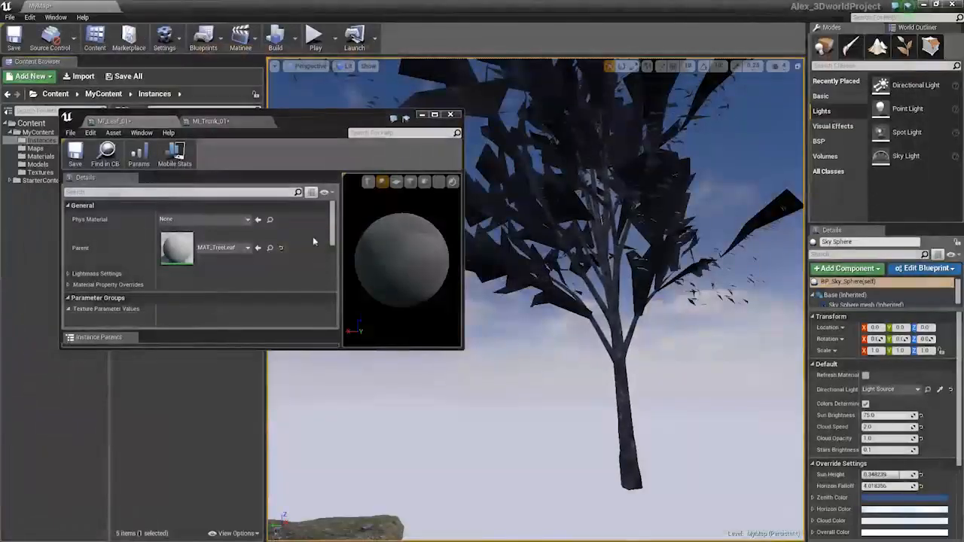
- Set Trunk Wind Intensity to 4 in MI_Leaf_01 to match MI_Trunk_01
scroll(231, 265, "down", 10)
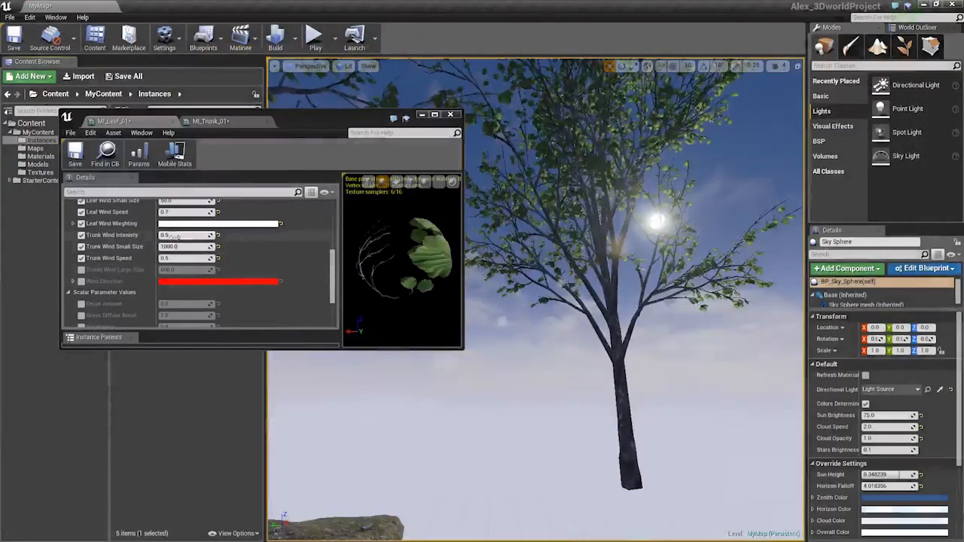
left_click(172, 236)
left_click(194, 123)
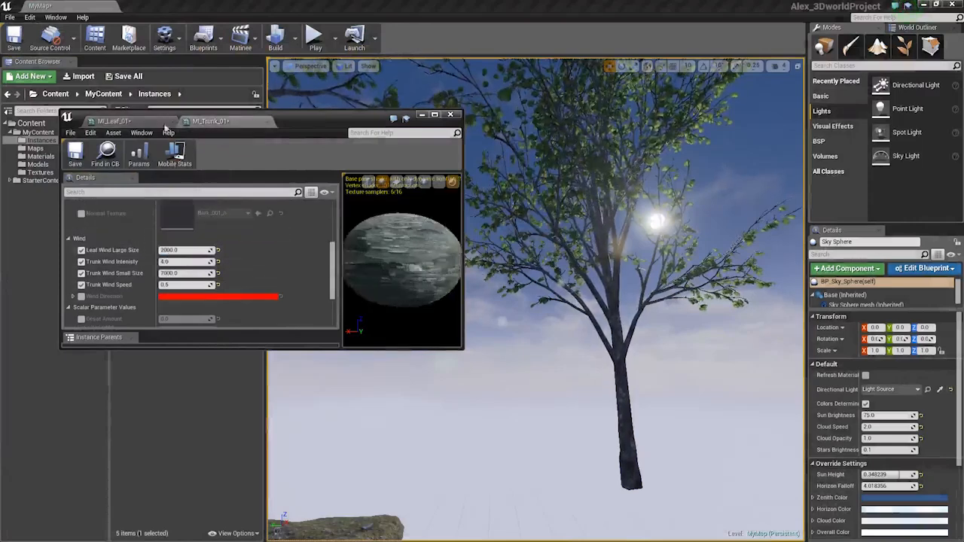
left_click(142, 123)
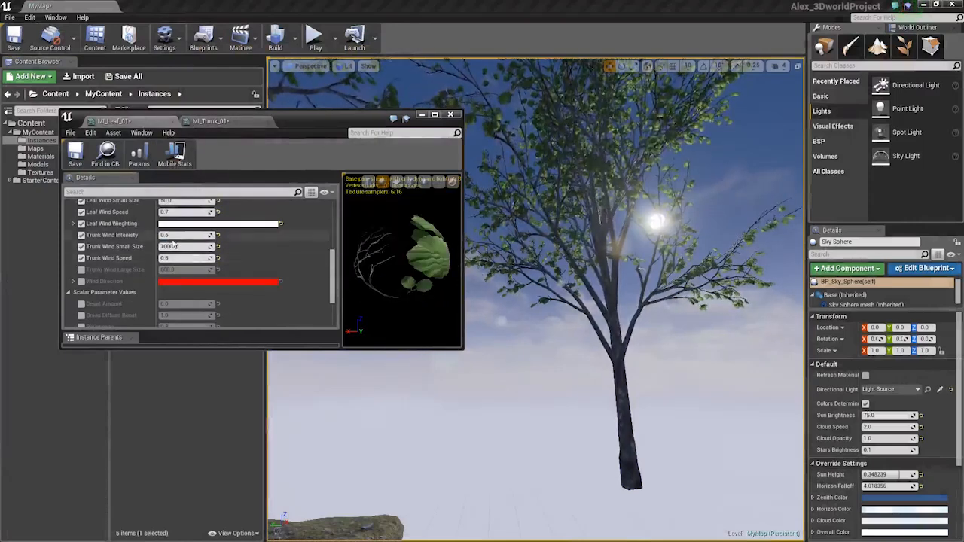
type("4")
- Set Trunk Wind Small Size to 7000 in MI_Leaf_01, checking it against MI_Trunk_01
left_click(180, 247)
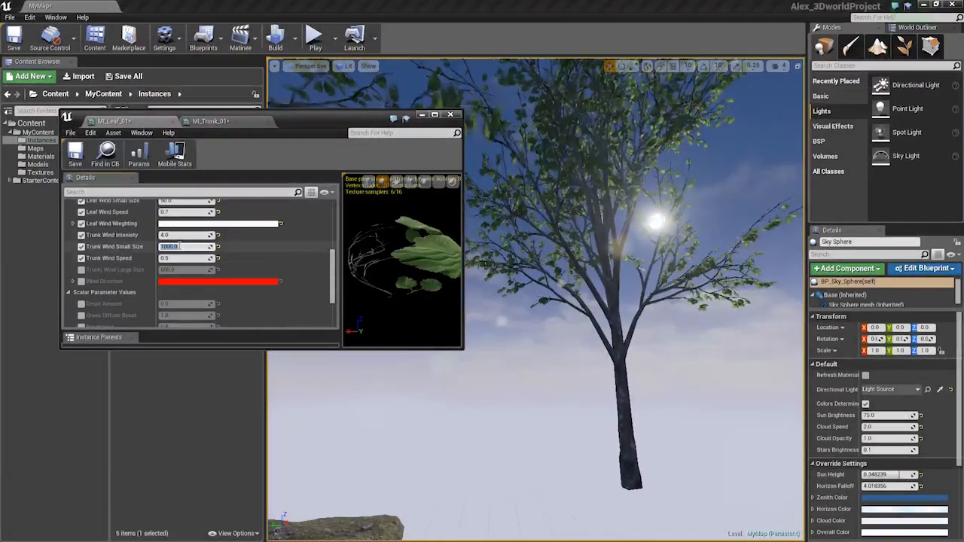
scroll(179, 247, "up", 1)
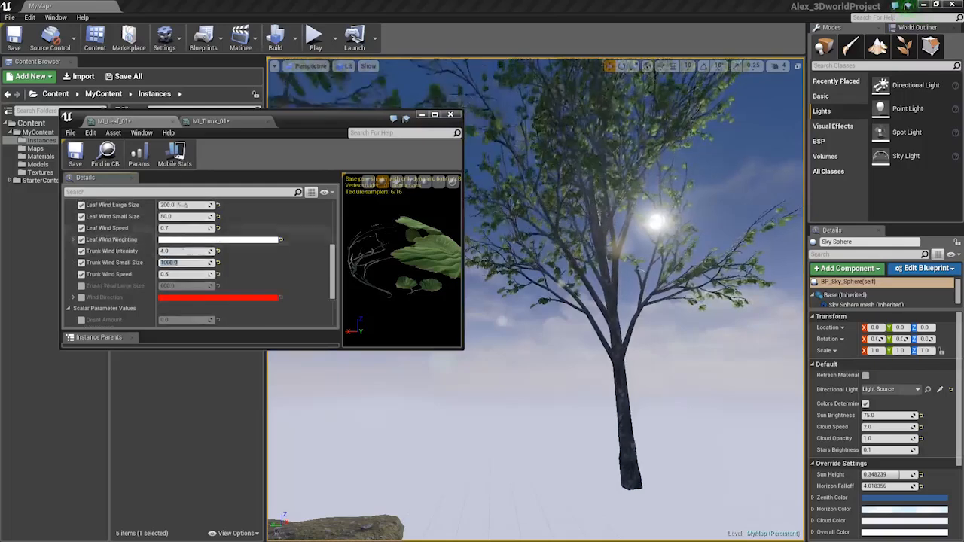
left_click(198, 122)
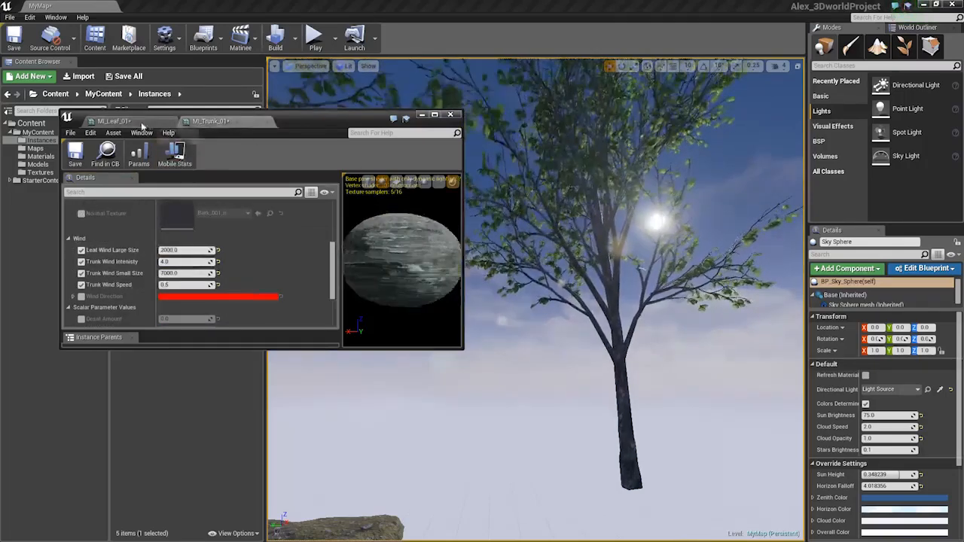
left_click(113, 122)
type("7000")
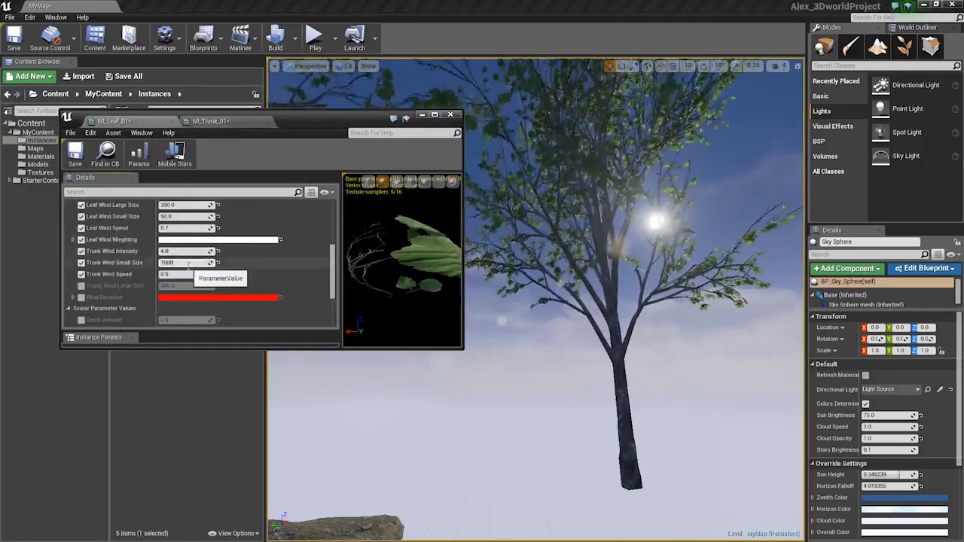
key("Return")
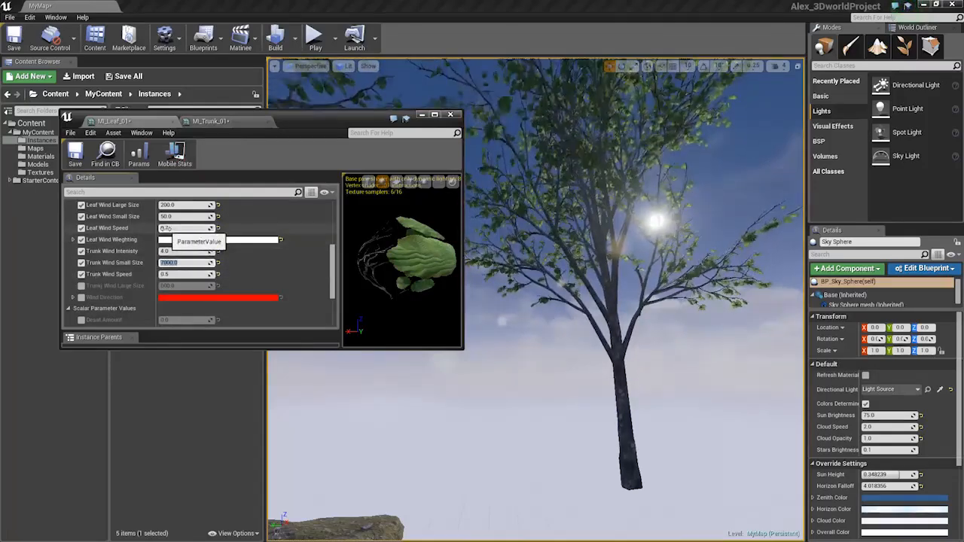
- Override Trunkj Wind Large Size in MI_Leaf_01 with 2000 and compare the wind values with those in MI_Trunk_01
left_click(81, 286)
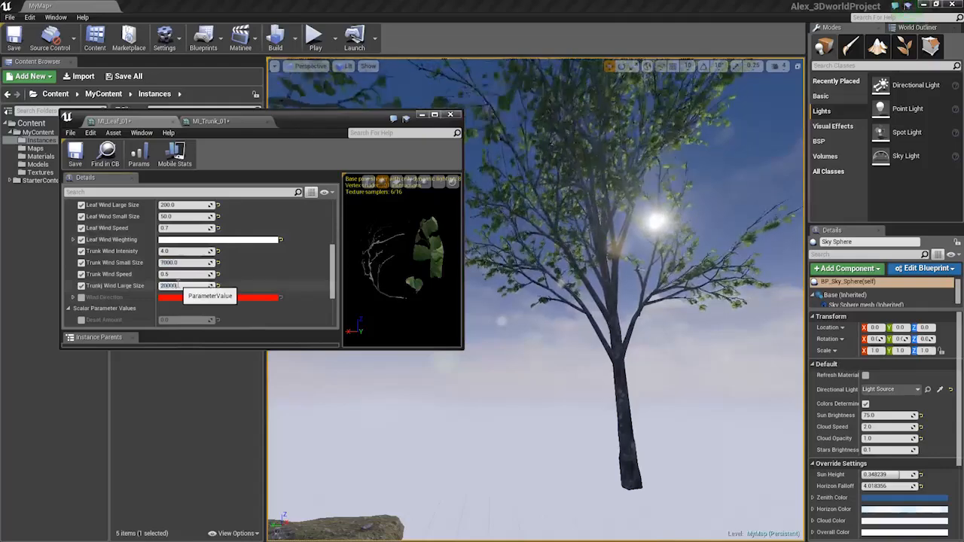
key("Return")
left_click(200, 121)
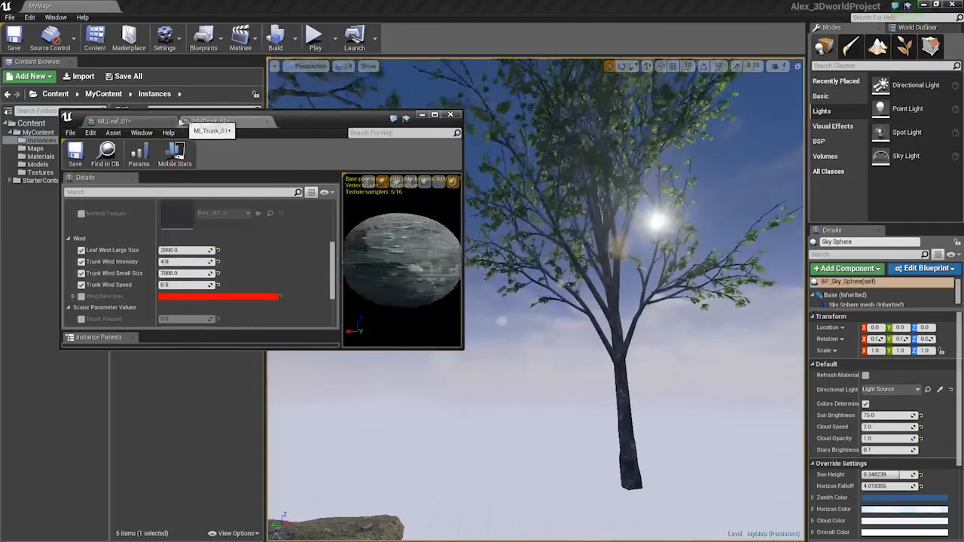
left_click(111, 121)
left_click(202, 122)
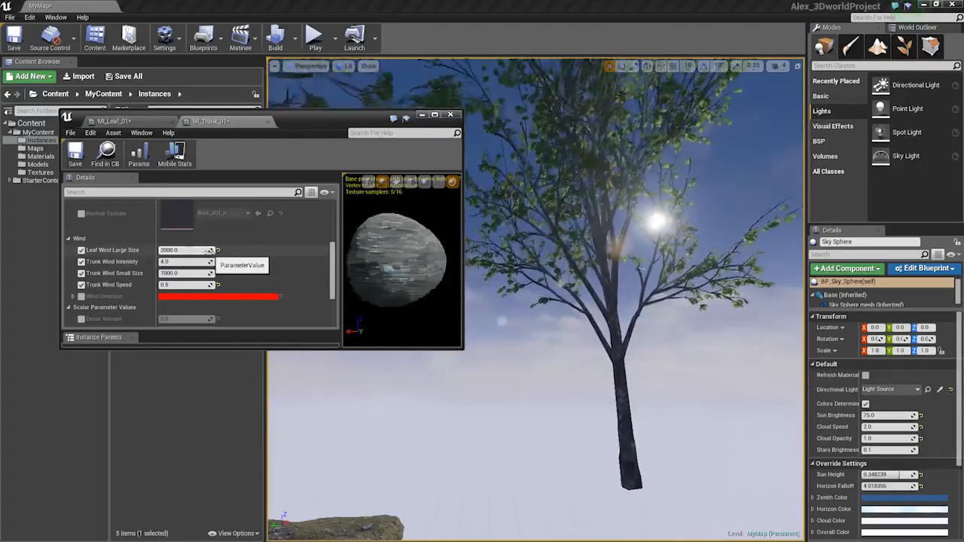
left_click(187, 122)
left_click(187, 122)
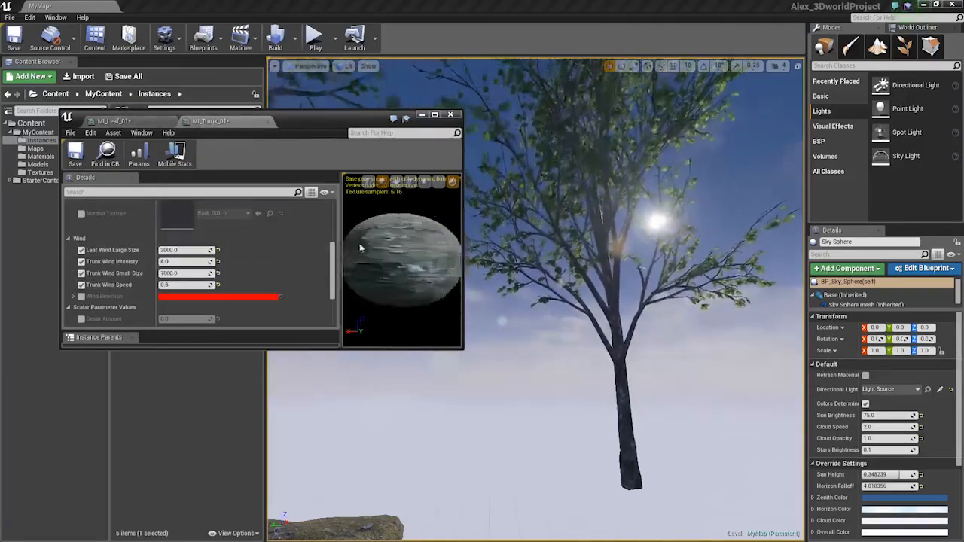
- Open the parent material MAT_Trunk and open the name of its Leaf Wind Large Size parameter for editing
scroll(181, 249, "up", 5)
double_click(180, 251)
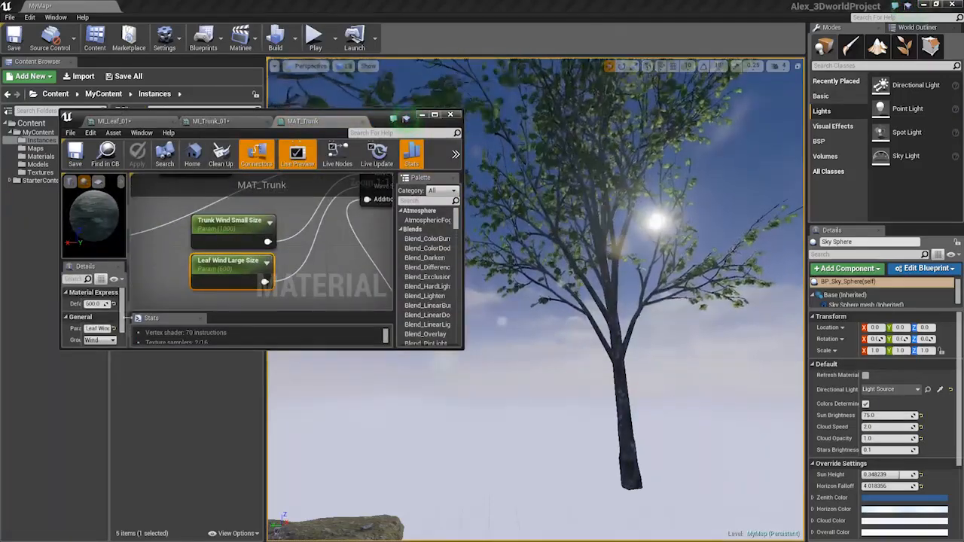
scroll(99, 323, "down", 1)
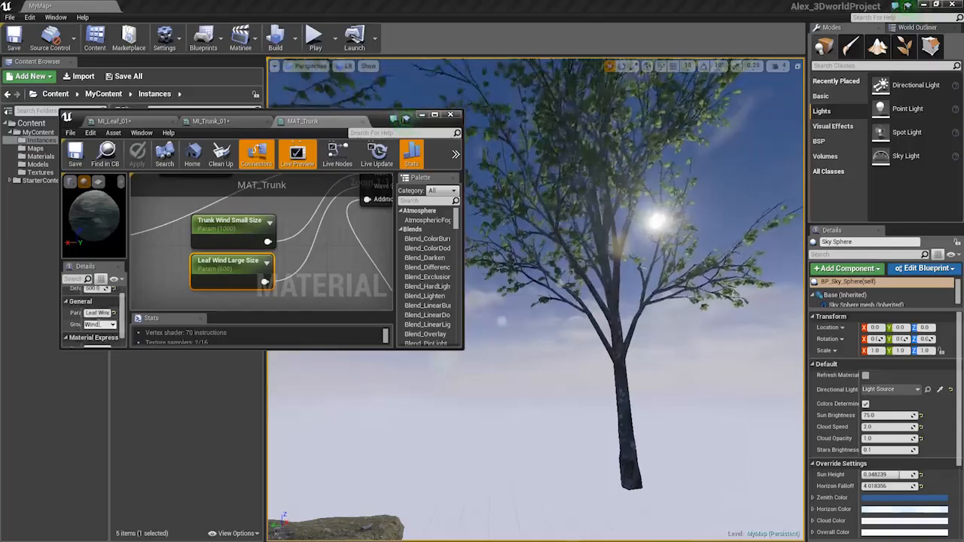
left_click(99, 312)
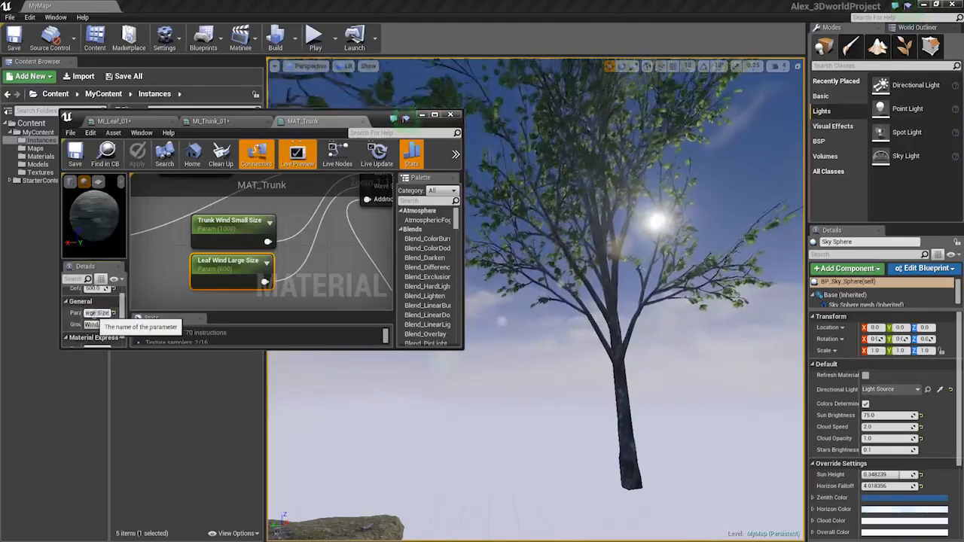
- Rename the Leaf Wind Large Size parameter in MAT_Trunk to Trunk Wind Large Size and apply the material change
left_click_drag(128, 316, 226, 316)
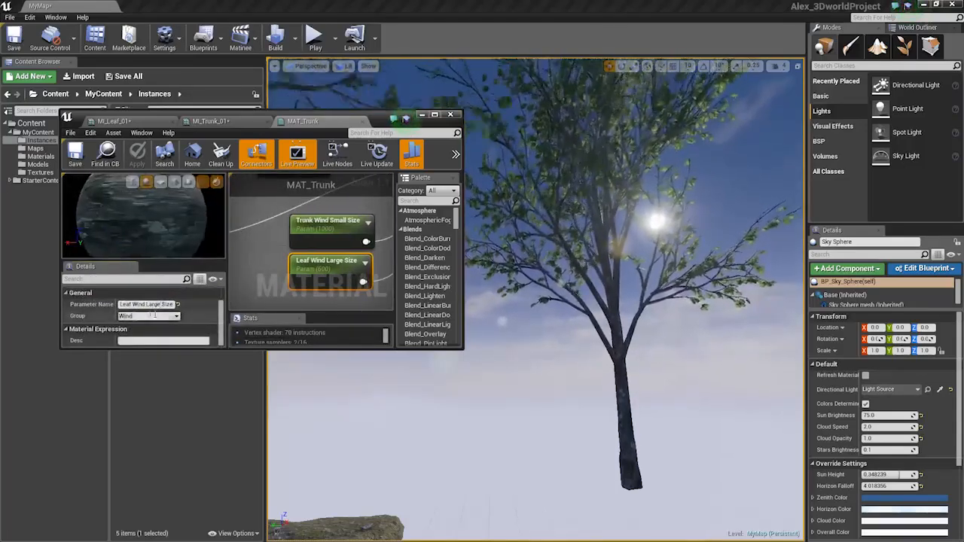
double_click(126, 305)
type("Tru")
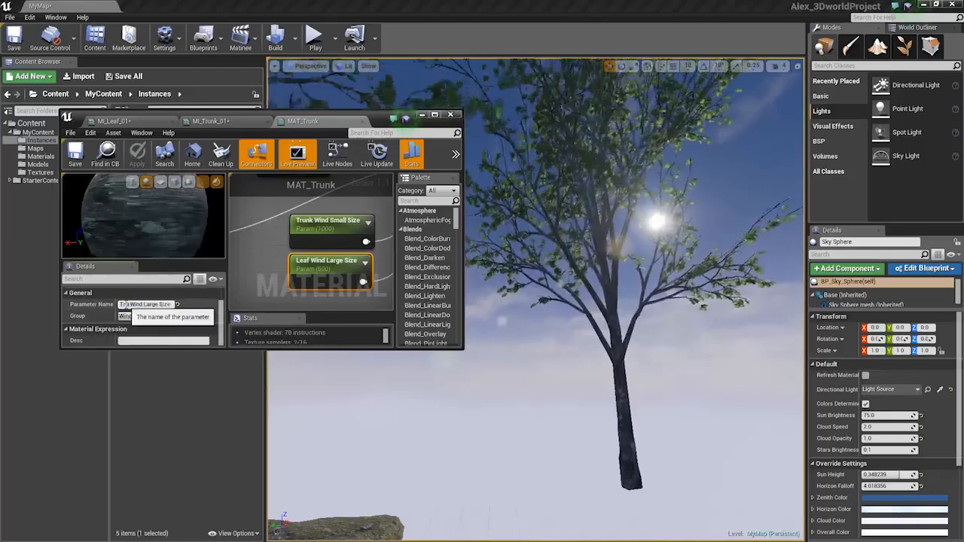
type("nk")
key("Return")
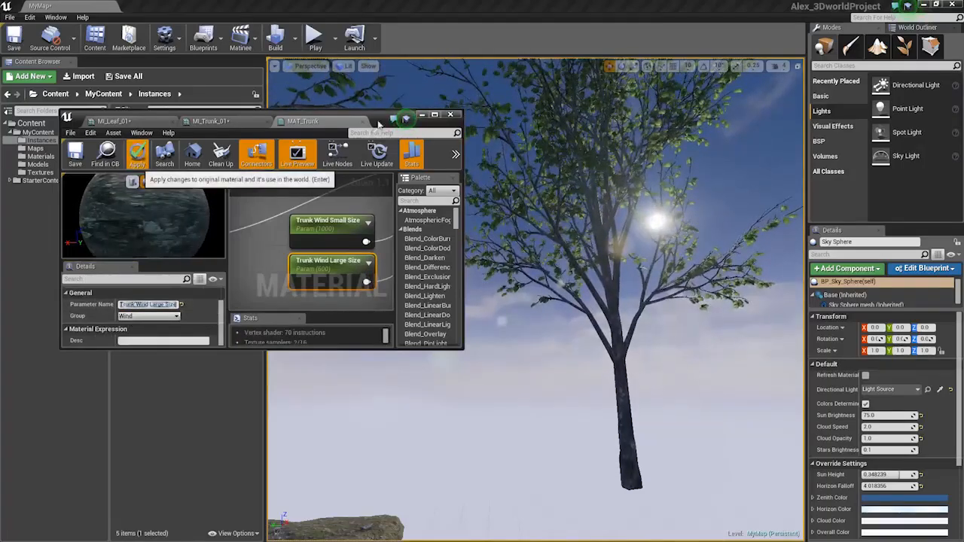
- Match MI_Leaf_01 to the trunk instance by setting its large trunk wind size to 2000
left_click(235, 120)
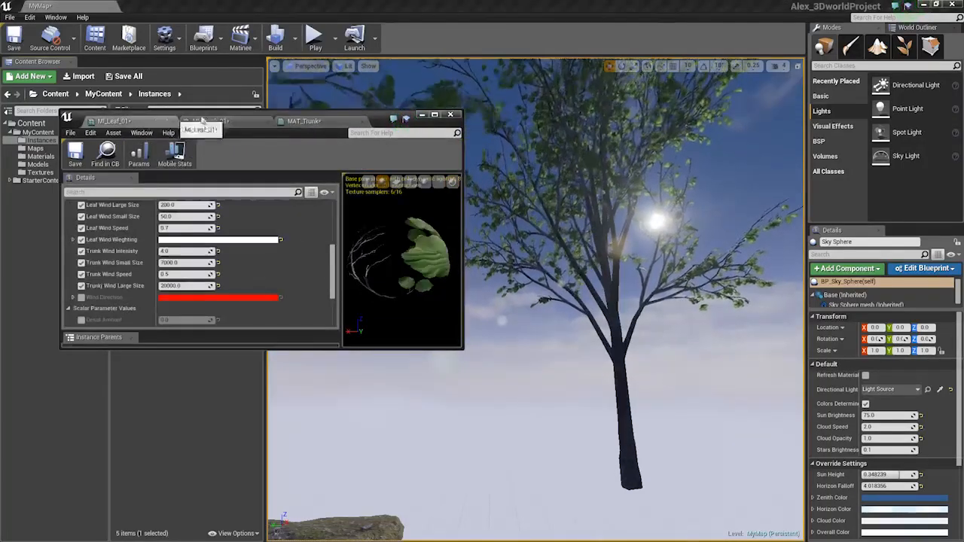
scroll(236, 272, "down", 2)
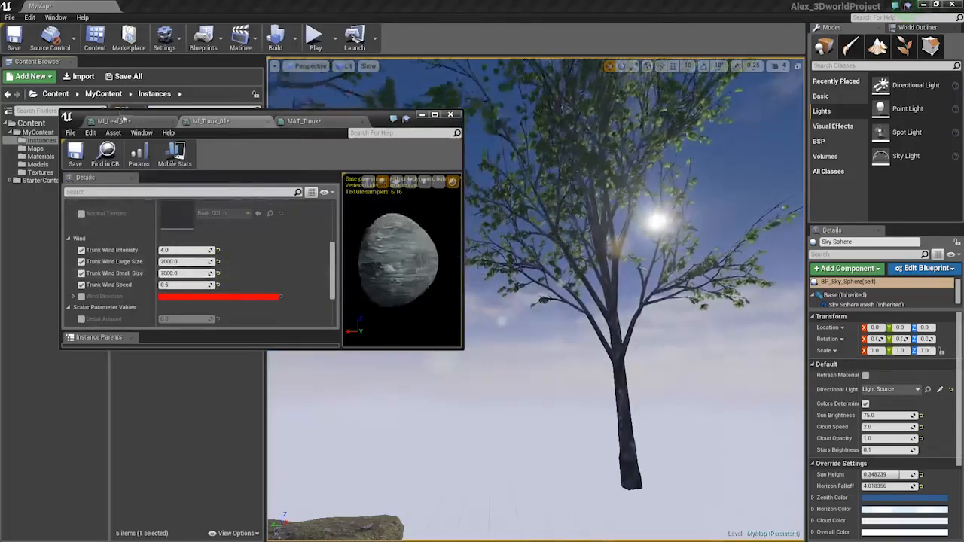
left_click(113, 121)
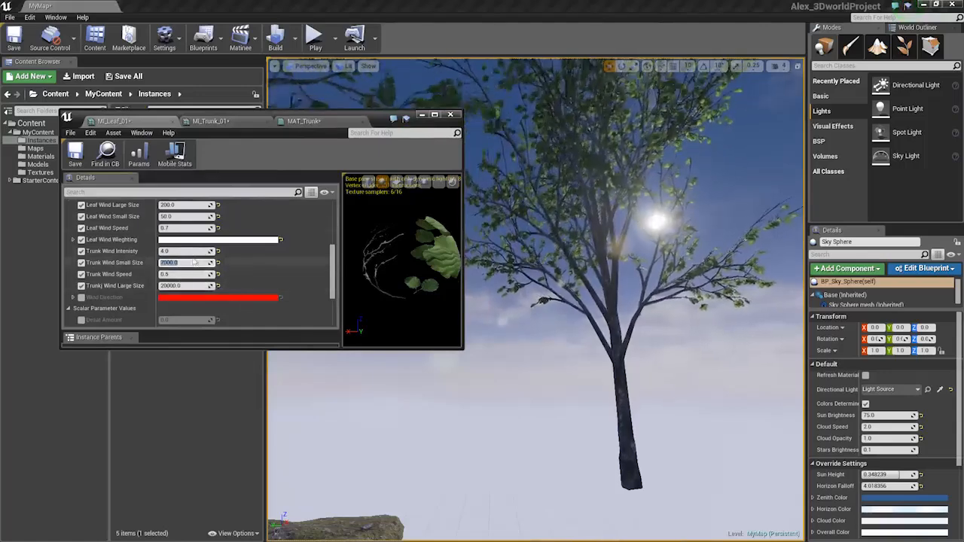
left_click(304, 121)
left_click(230, 121)
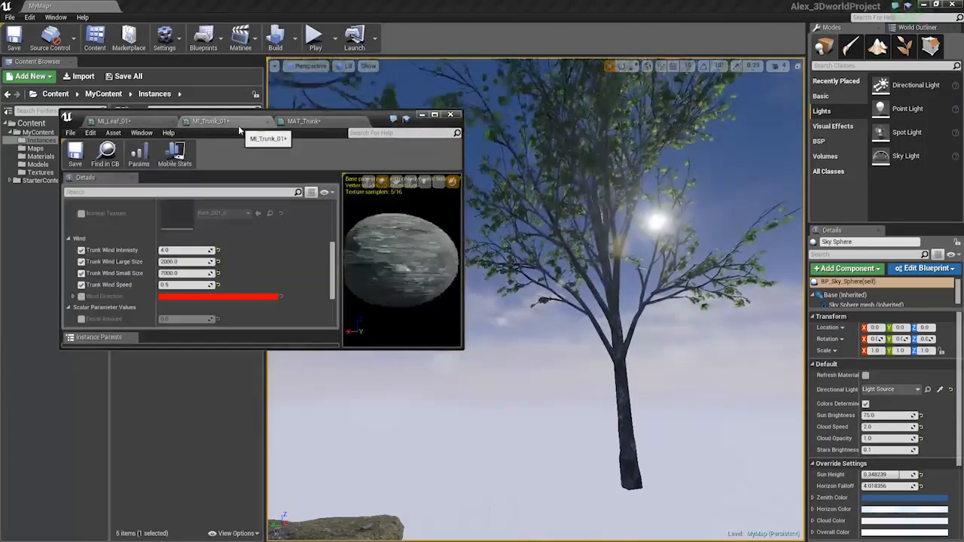
left_click(128, 122)
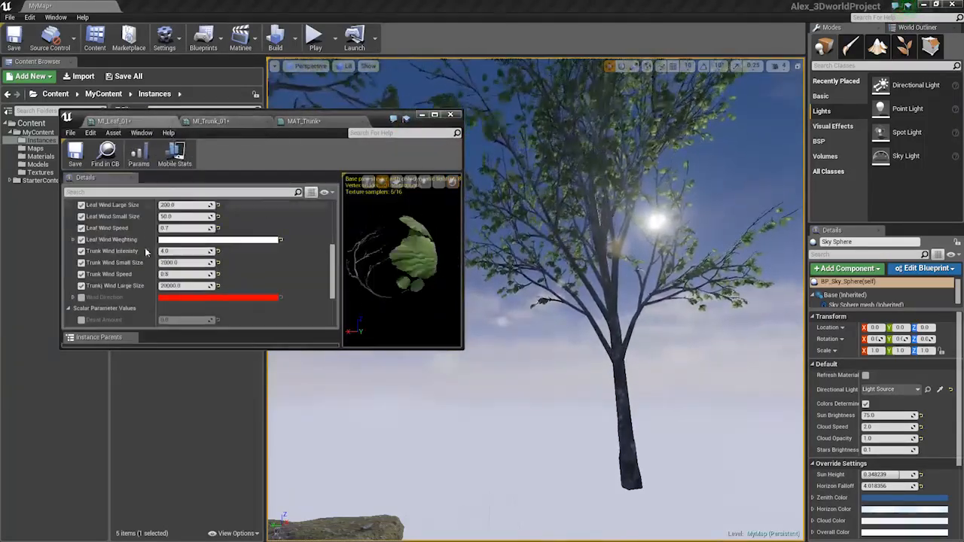
left_click(172, 286)
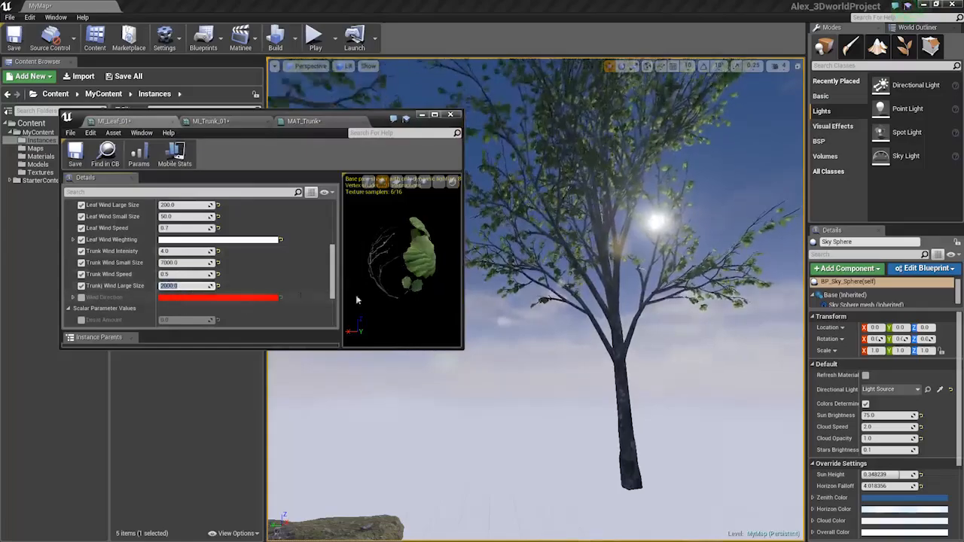
- Set Trunk Wind Intensity to 2 in both MI_Leaf_01 and MI_Trunk_01
right_click_drag(596, 266, 672, 360)
key("w")
key("s")
key("w")
key("s")
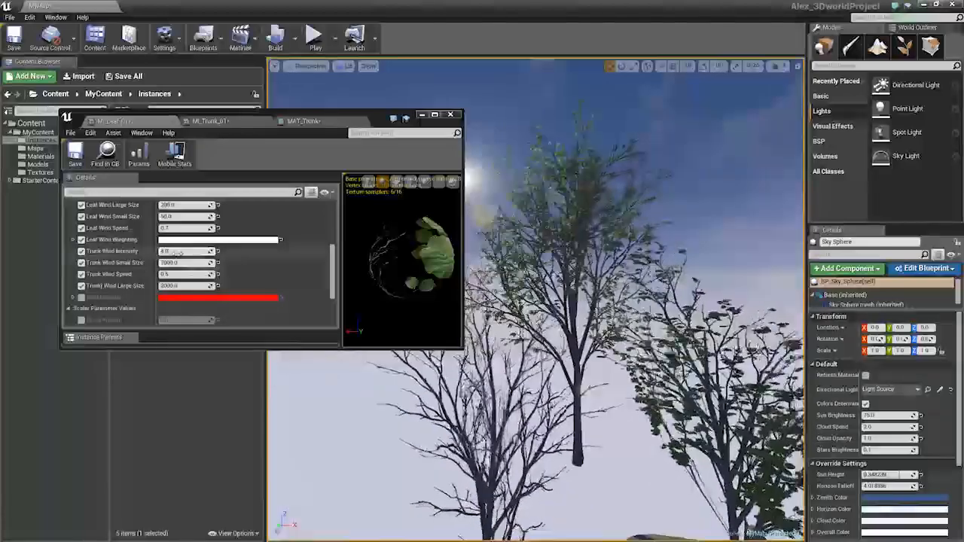
left_click(179, 254)
key("ctrl+Tab")
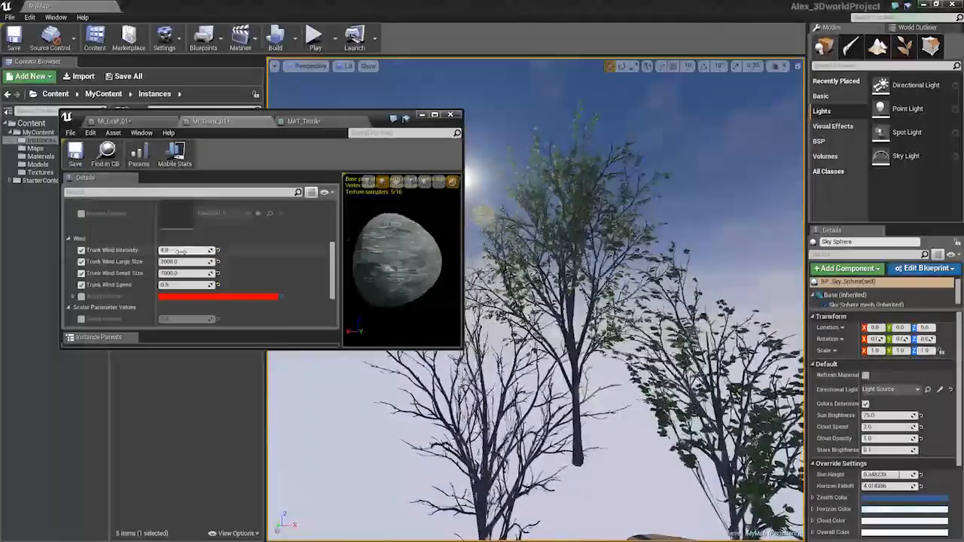
left_click(180, 252)
type("2")
key("Return")
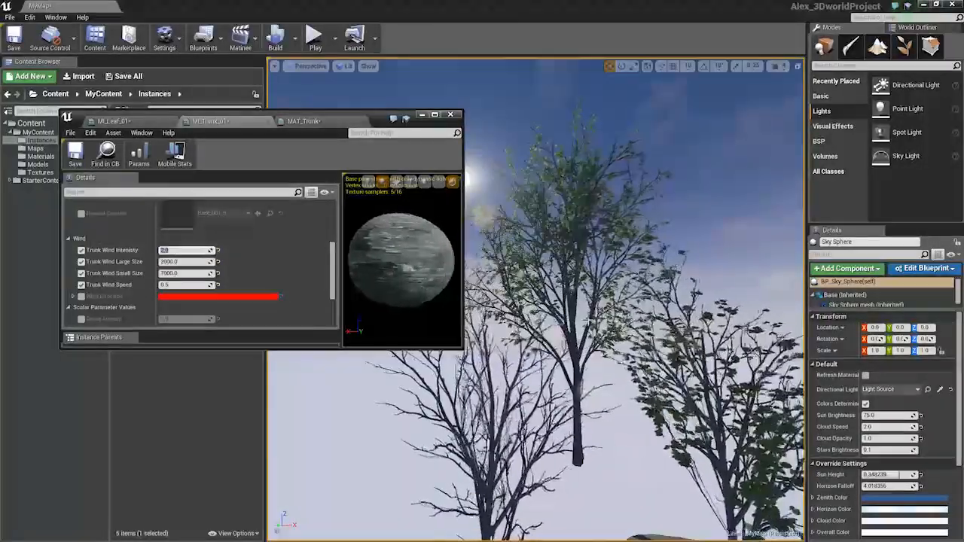
- Examine the trees' wind motion from several viewpoints and compare the wind values of MI_Leaf_01 and MI_Trunk_01
key("s")
right_click_drag(648, 339, 648, 341)
right_click_drag(684, 525, 700, 465)
key("w")
key("s")
left_click(109, 120)
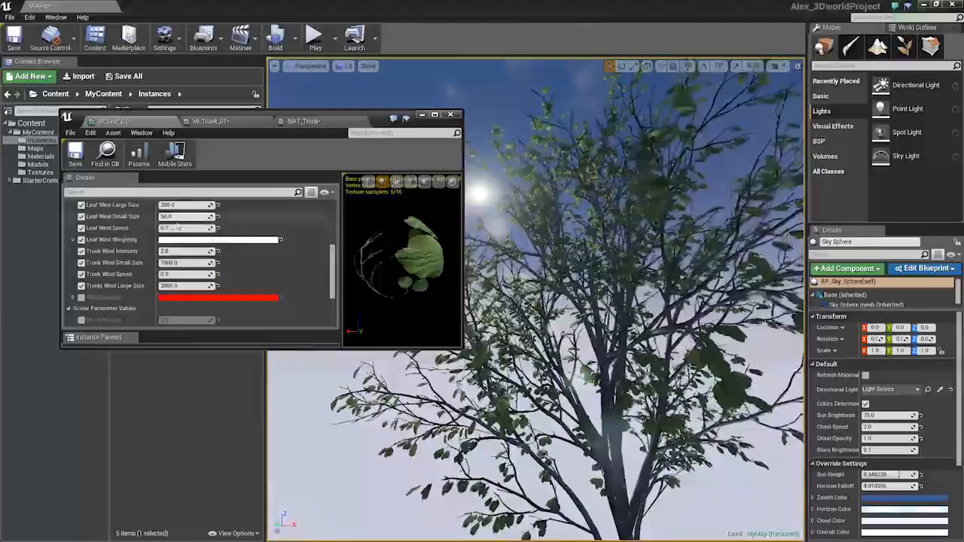
scroll(172, 256, "up", 1)
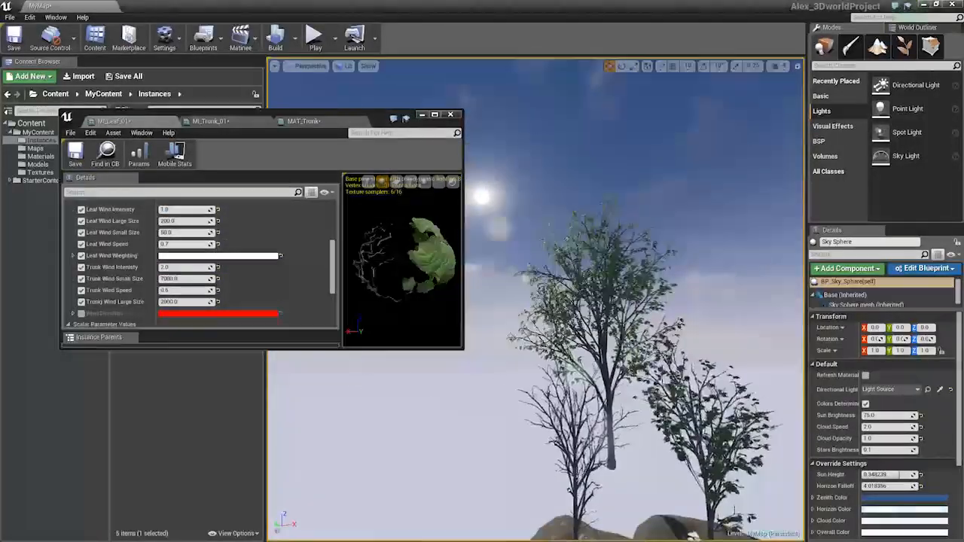
key("w")
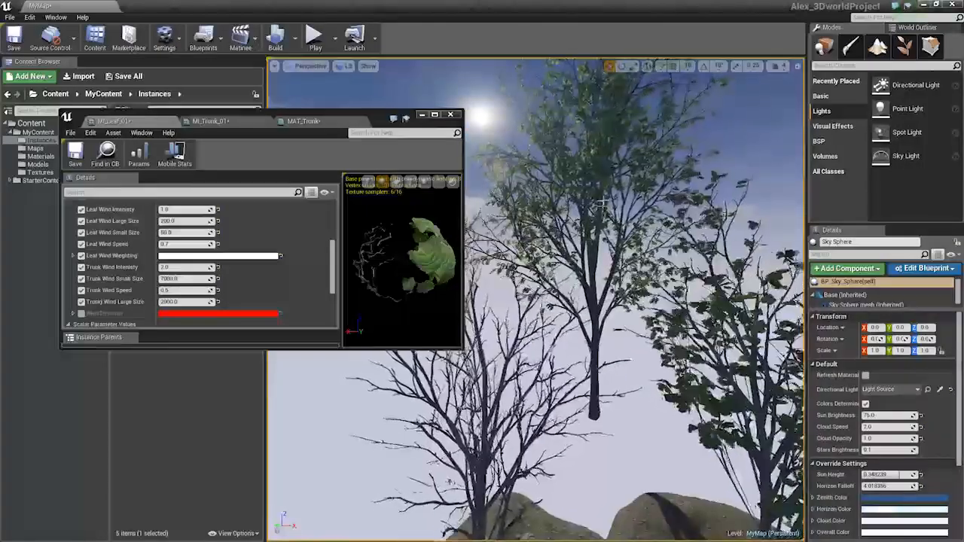
right_click_drag(535, 301, 497, 241)
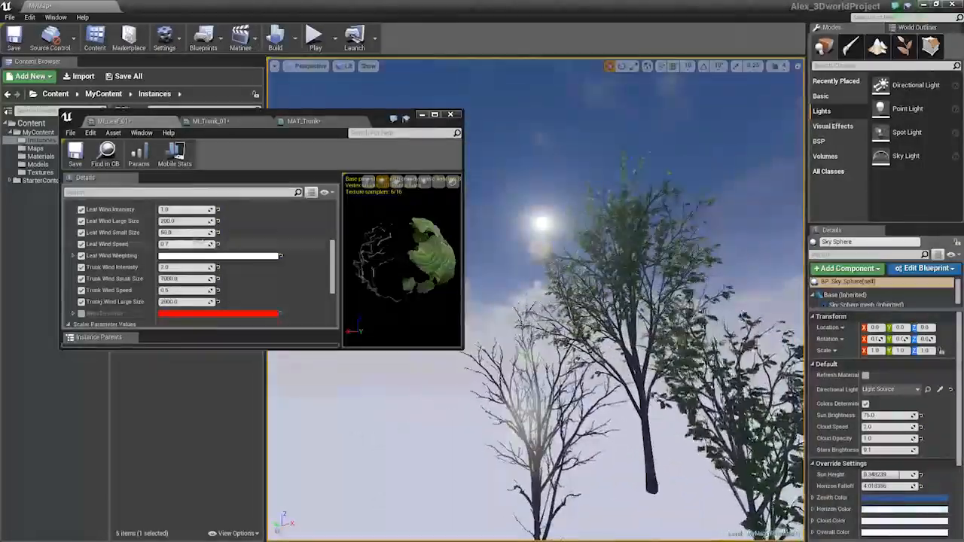
left_click(213, 121)
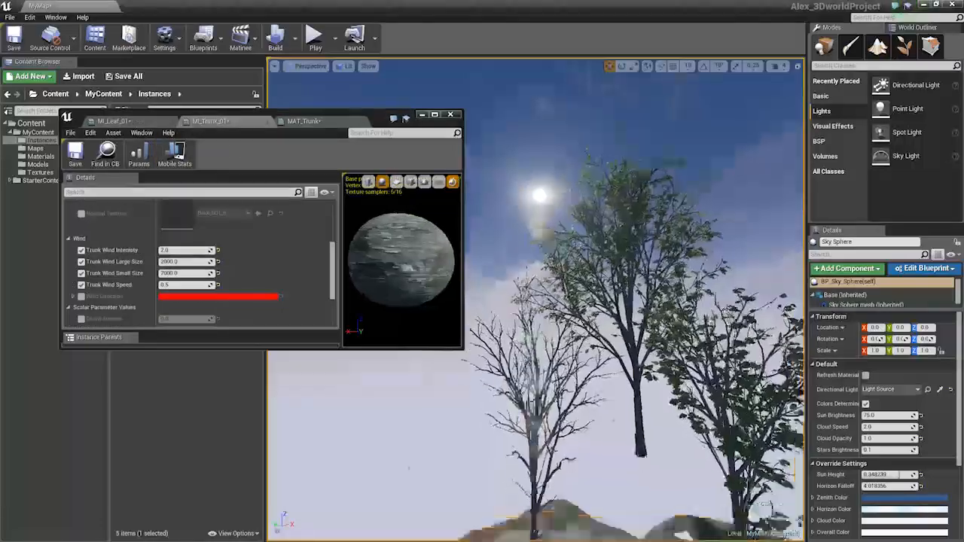
right_click_drag(535, 302, 440, 338)
key("w")
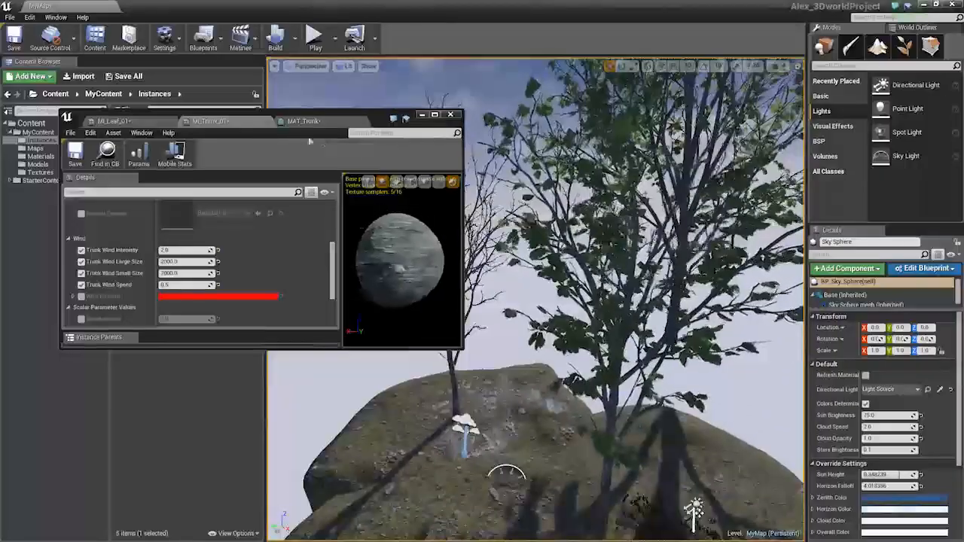
- Close the open editors for MAT_Trunk, MI_Trunk_01 and MI_Leaf_01
left_click(268, 122)
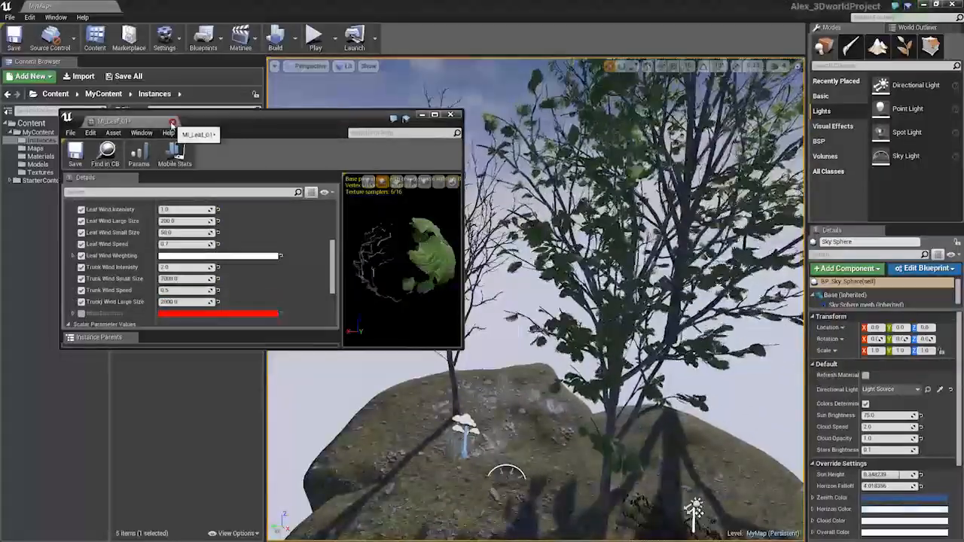
left_click(175, 123)
- Create a child material instance of MI_Leaf_01 named MI_Leaf_02
key("s")
right_click_drag(485, 334, 537, 361)
key("w")
key("s")
key("w")
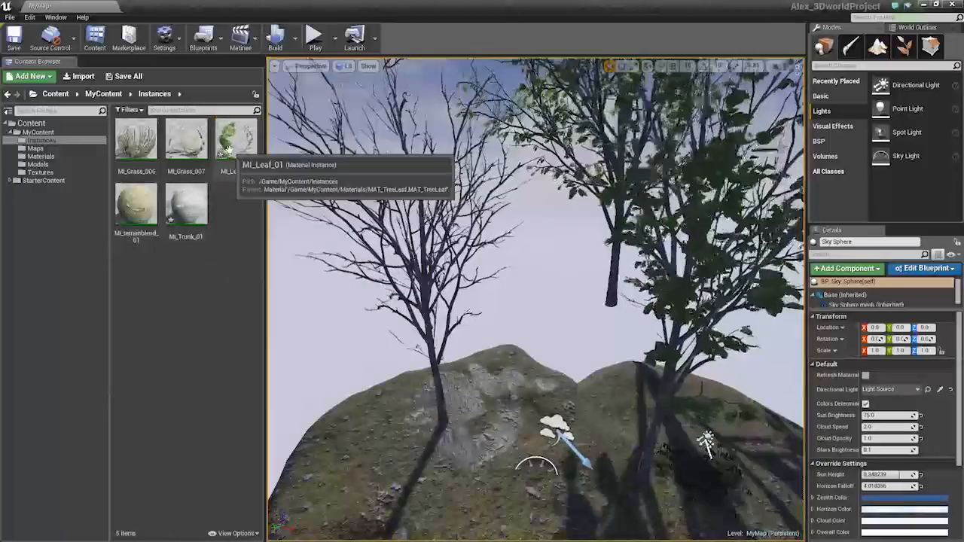
right_click(230, 151)
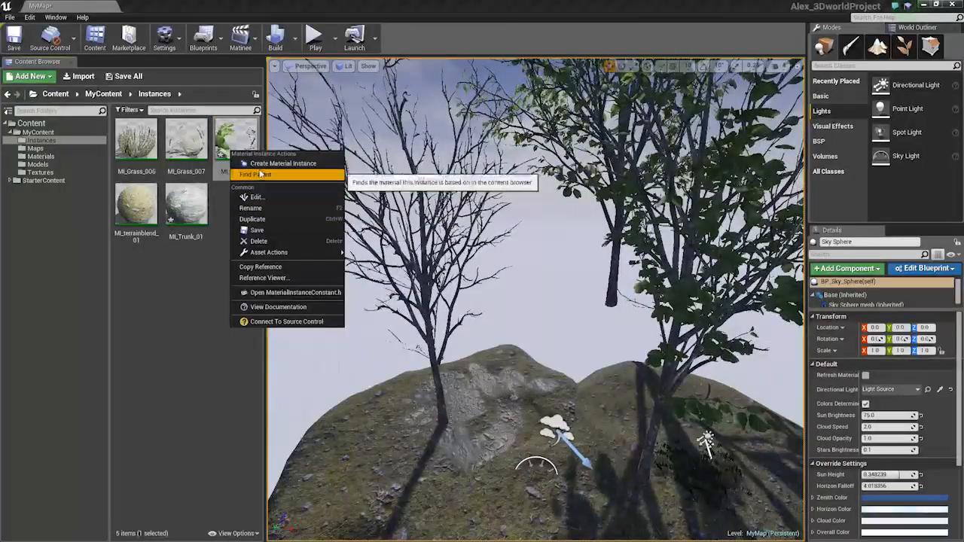
left_click(264, 164)
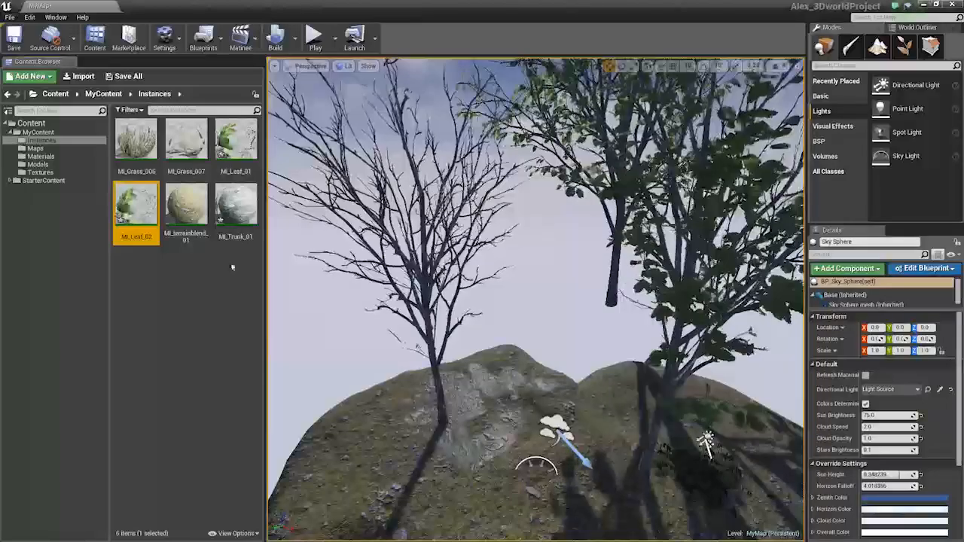
- Duplicate MI_Trunk_01 and name the copy MI_Trunk_02
right_click(241, 216)
left_click(265, 283)
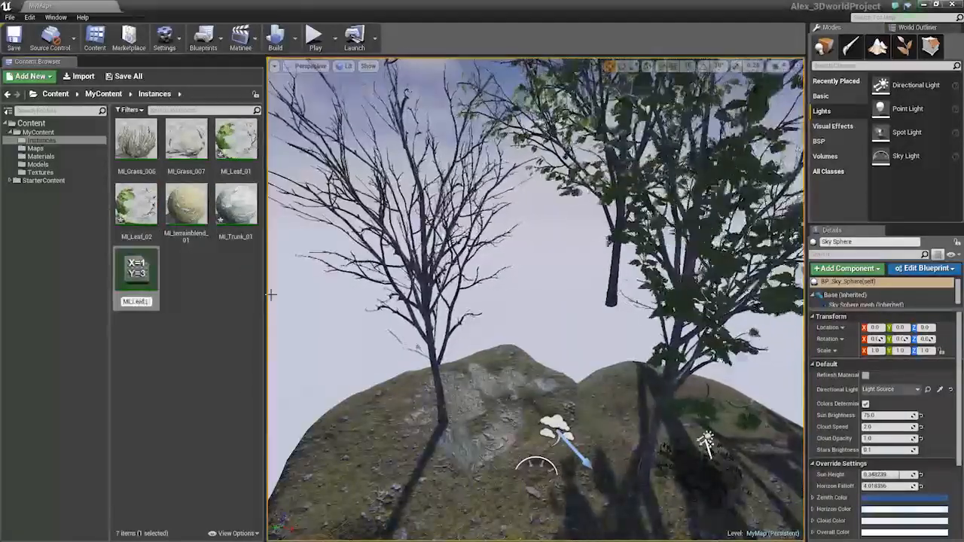
key("BackSpace")
key("BackSpace")
key("BackSpace")
key("BackSpace")
key("BackSpace")
type("Trunk_02")
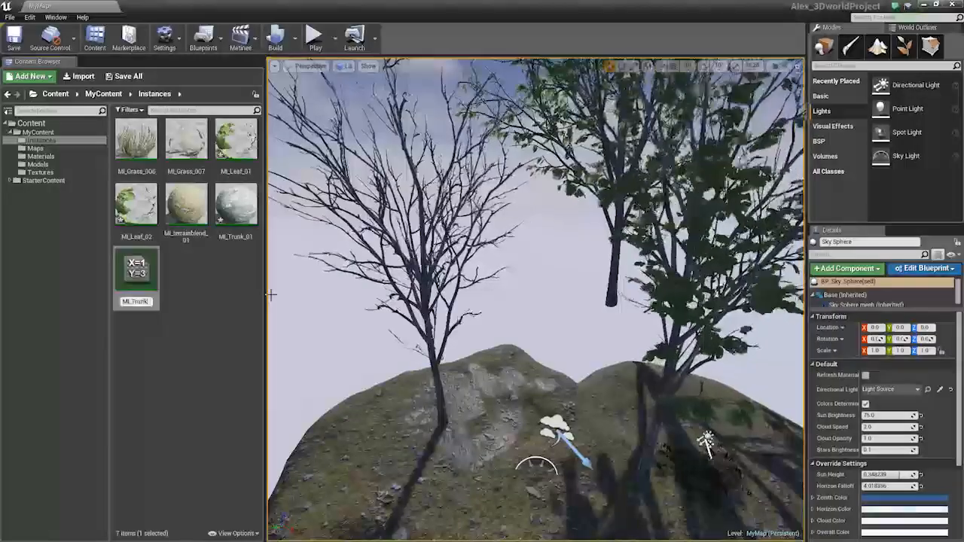
key("Return")
- Open MI_Leaf_02 and MI_Trunk_02 for editing together in one floating window that leaves the trees in view
left_click(136, 205, "ctrl")
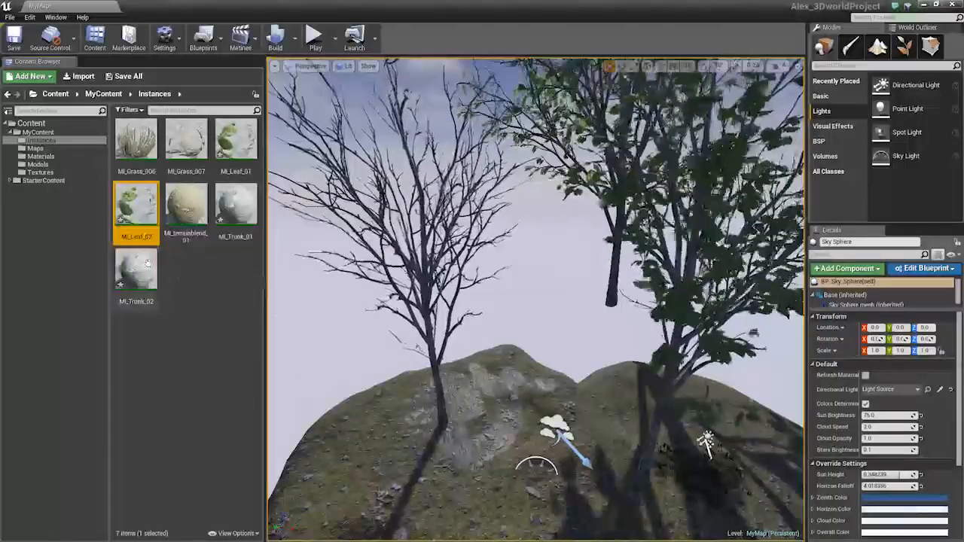
right_click(148, 220)
left_click(174, 268)
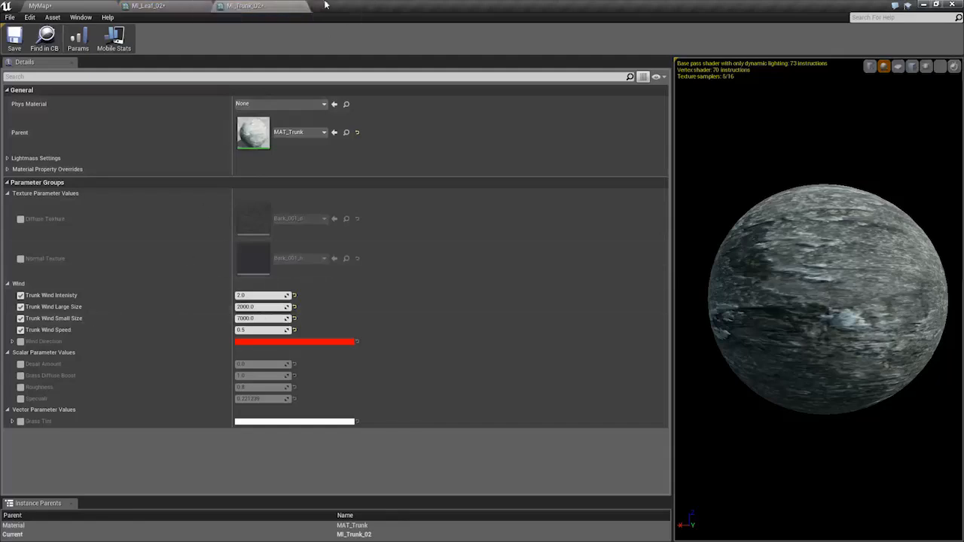
left_click_drag(281, 6, 543, 203)
left_click_drag(179, 5, 565, 207)
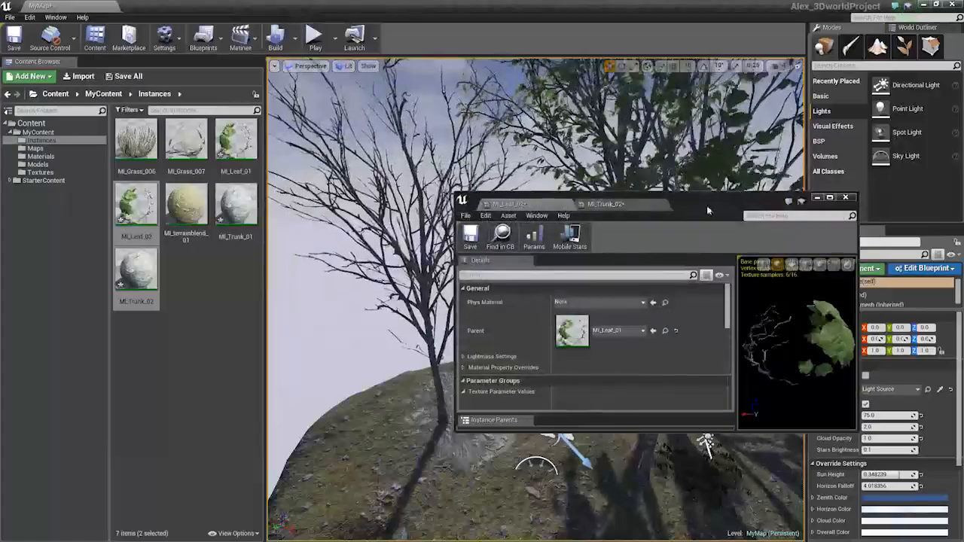
left_click_drag(707, 207, 273, 167)
- Override Trunk Wind Intensity in MI_Leaf_02 and set it to 1
mouse_move(520, 241)
right_mouse_down()
mouse_move(437, 241)
mouse_move(520, 226)
mouse_move(527, 256)
right_mouse_up()
key("s")
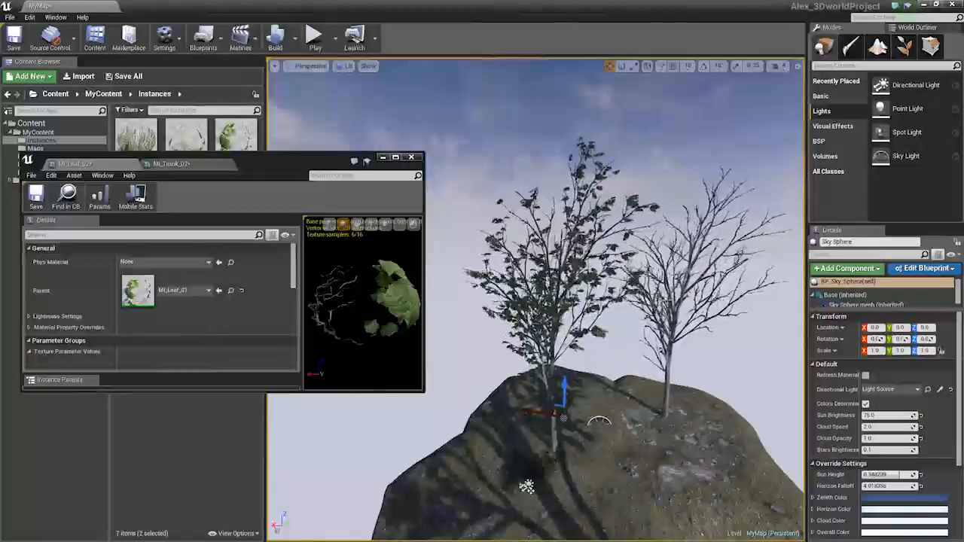
scroll(180, 308, "down", 5)
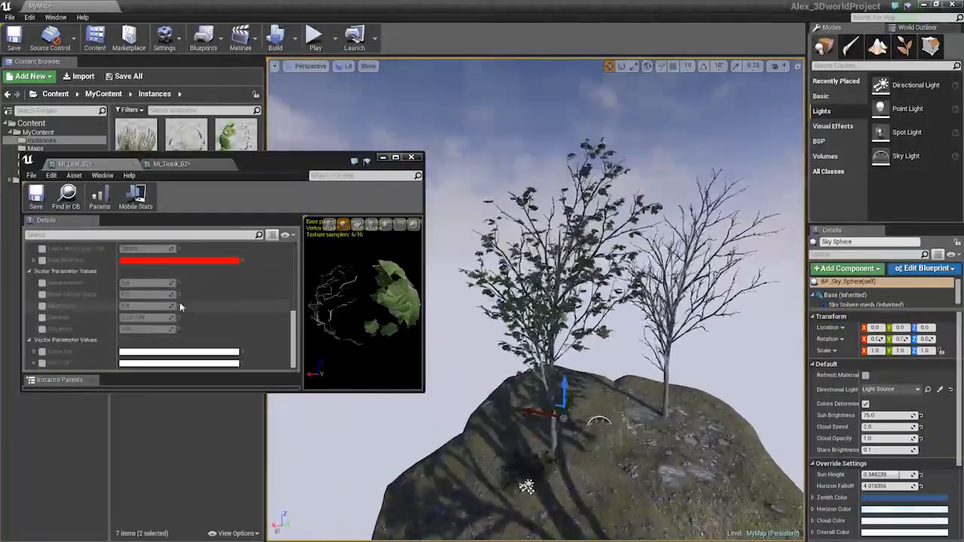
scroll(179, 303, "up", 3)
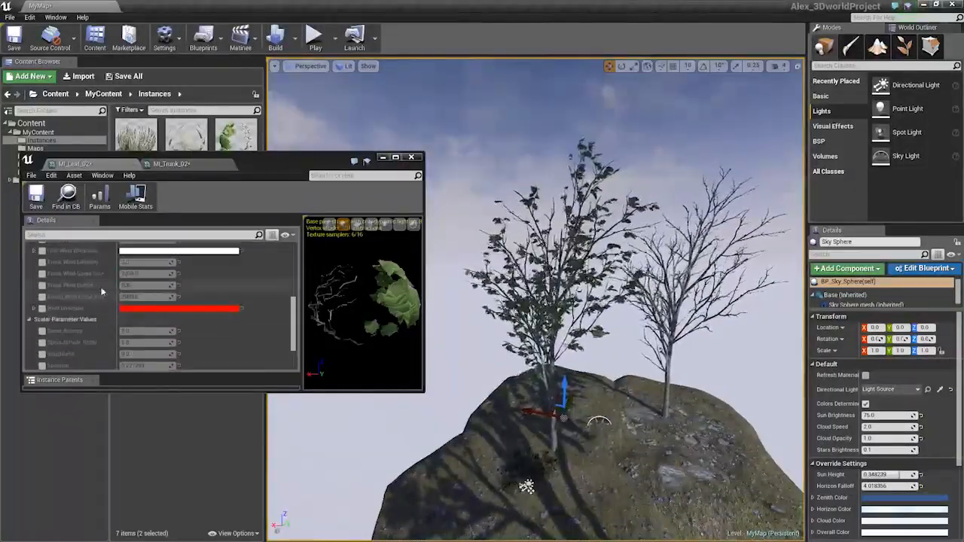
scroll(101, 291, "up", 3)
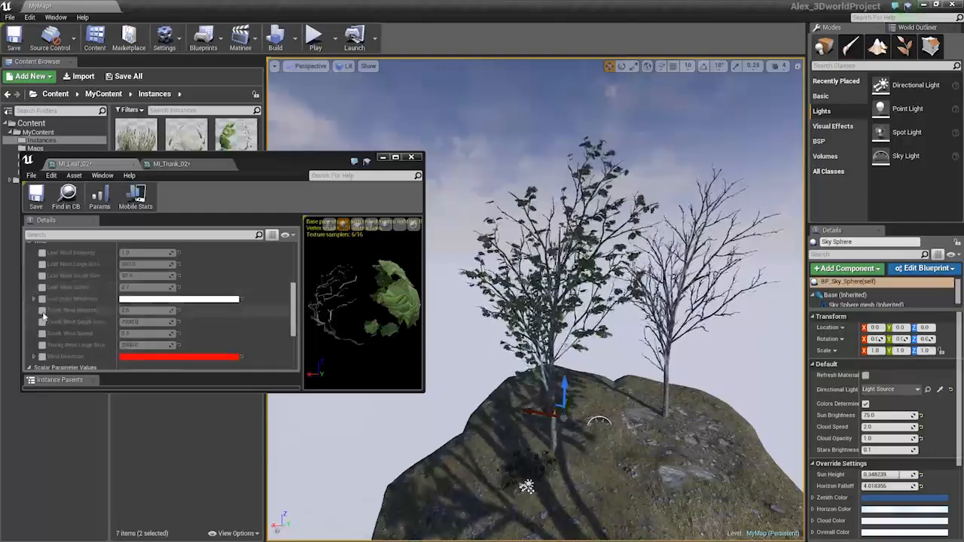
left_click(42, 310)
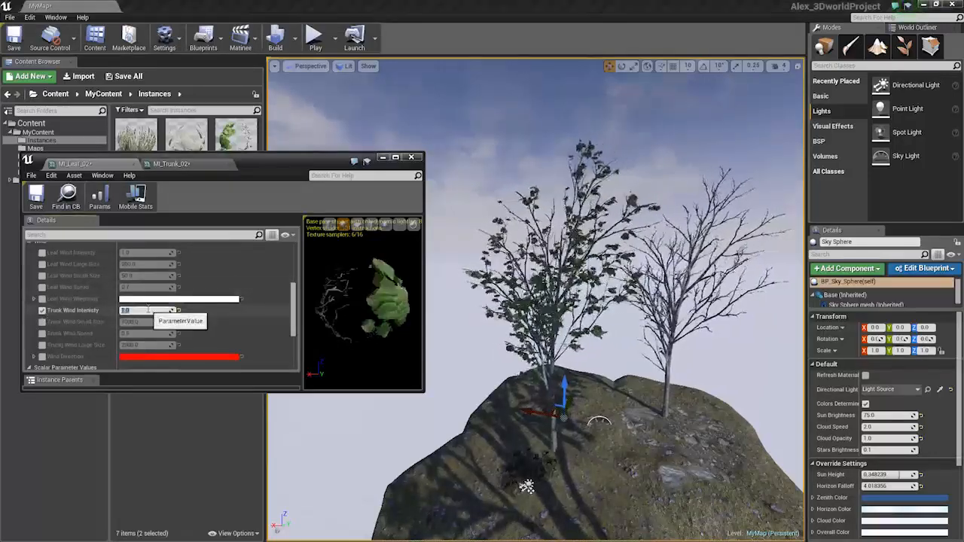
- Set Trunk Wind Intensity in MI_Trunk_02 to 1
left_click(172, 164)
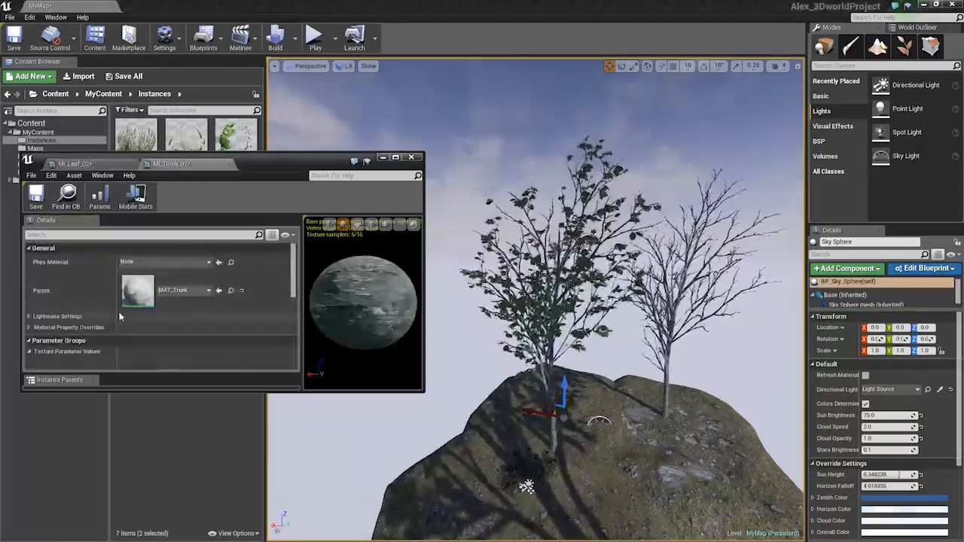
scroll(125, 325, "down", 5)
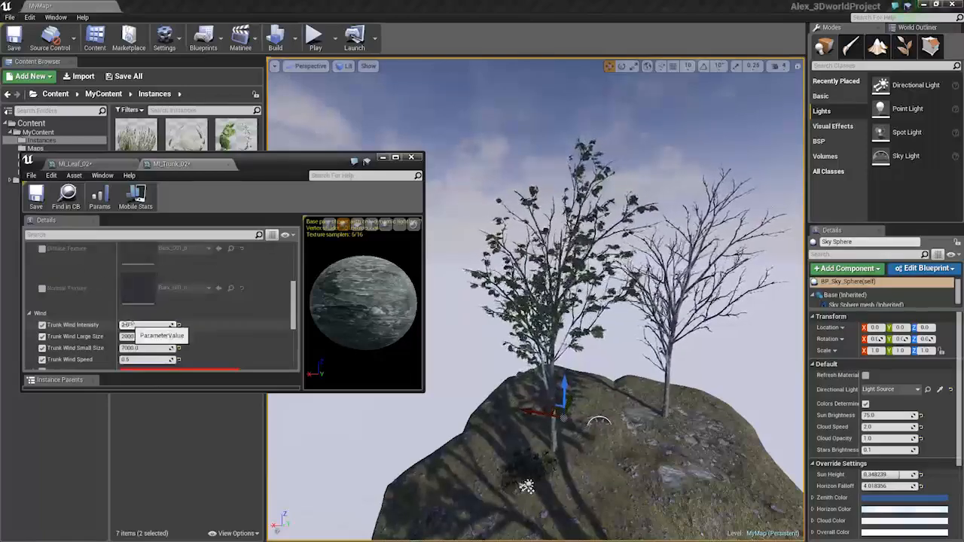
scroll(128, 325, "down", 2)
type("1.0")
key("Return")
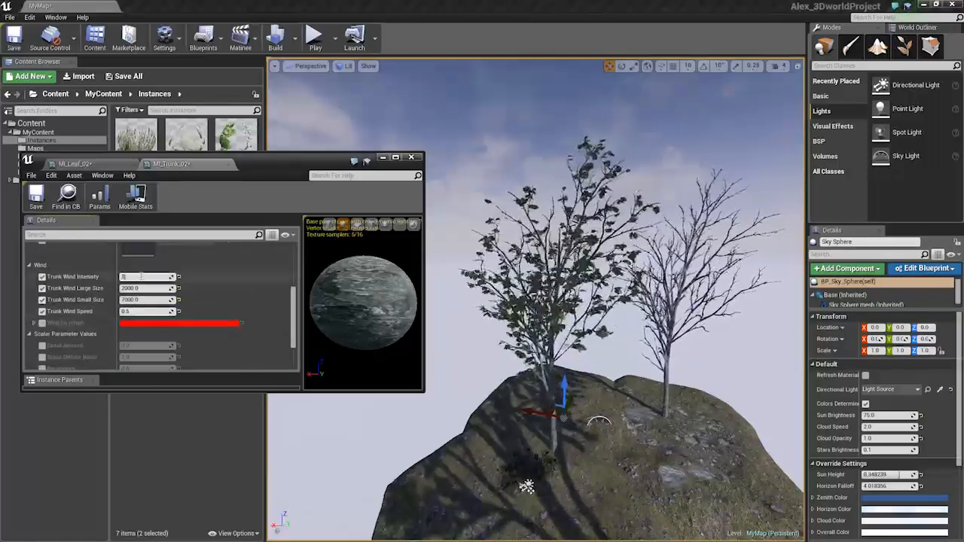
- Open the meshes of the leafy and bare trees for editing in a floating window that leaves the material instances visible
left_click(557, 301)
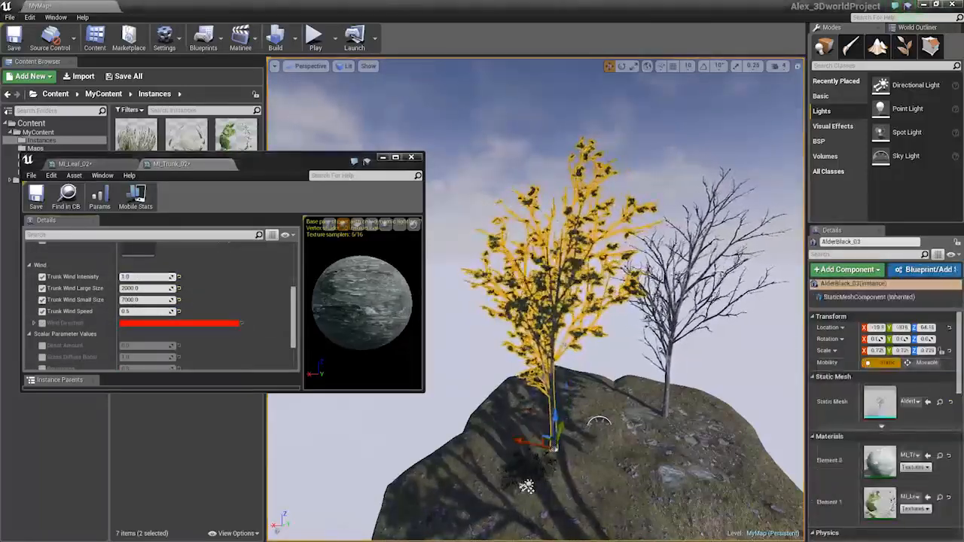
left_click(669, 324, "ctrl")
right_click(672, 326)
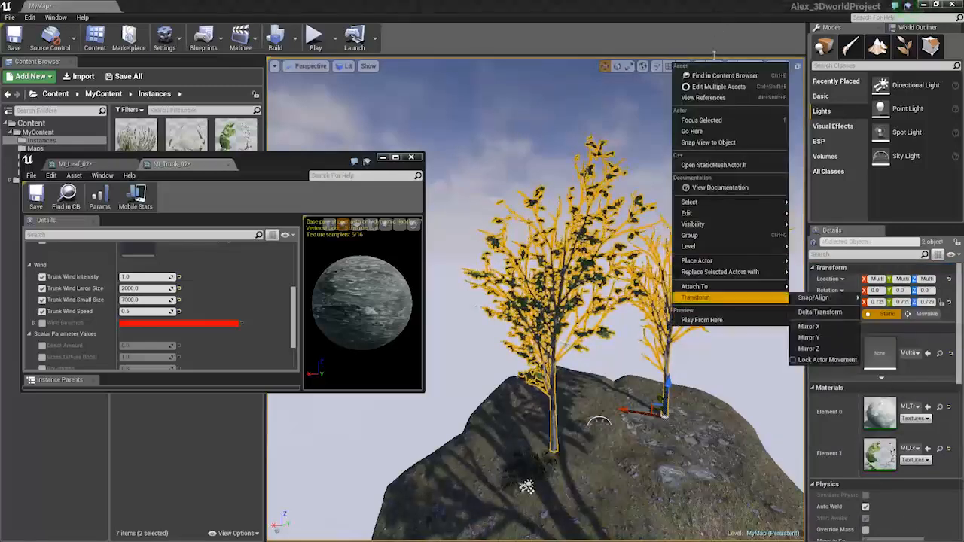
left_click(718, 86)
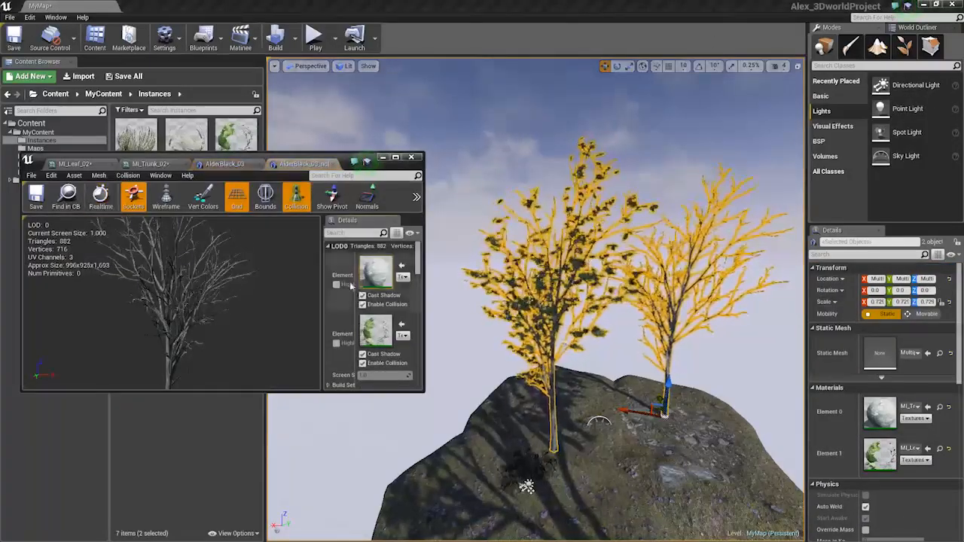
left_click_drag(132, 156, 406, 105)
- Assign MI_Trunk_02 to the trunk material slot of AlderBlack_03_noleaf and AlderBlack_03
left_click(136, 282)
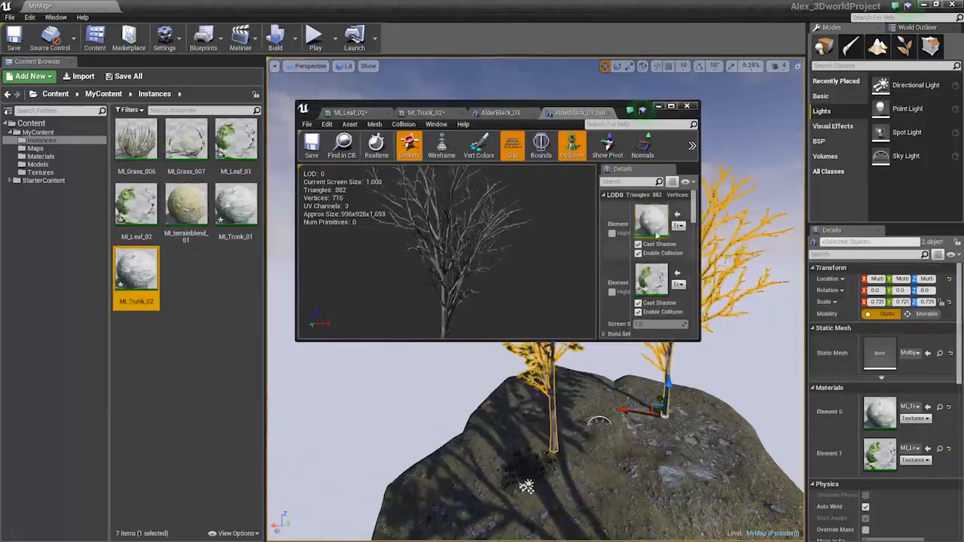
left_click(677, 215)
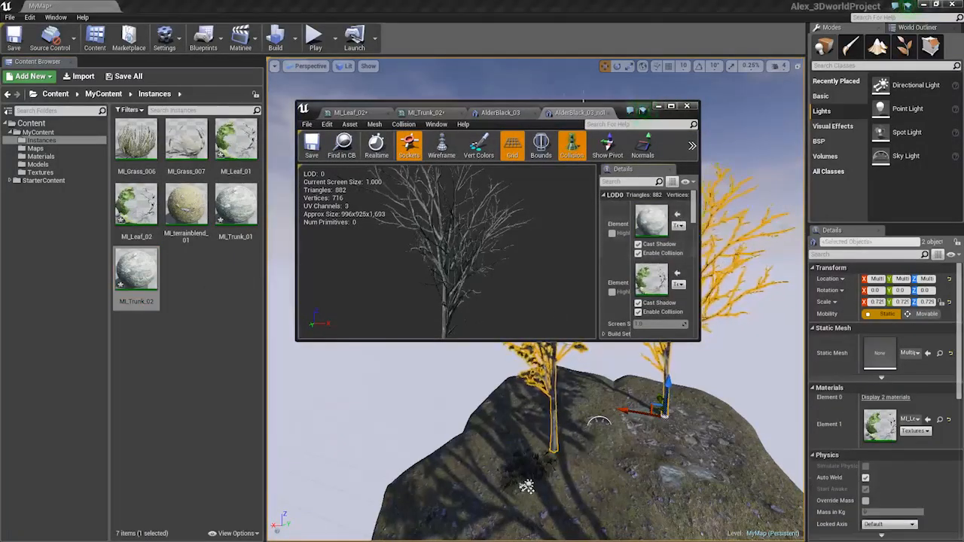
left_click(506, 113)
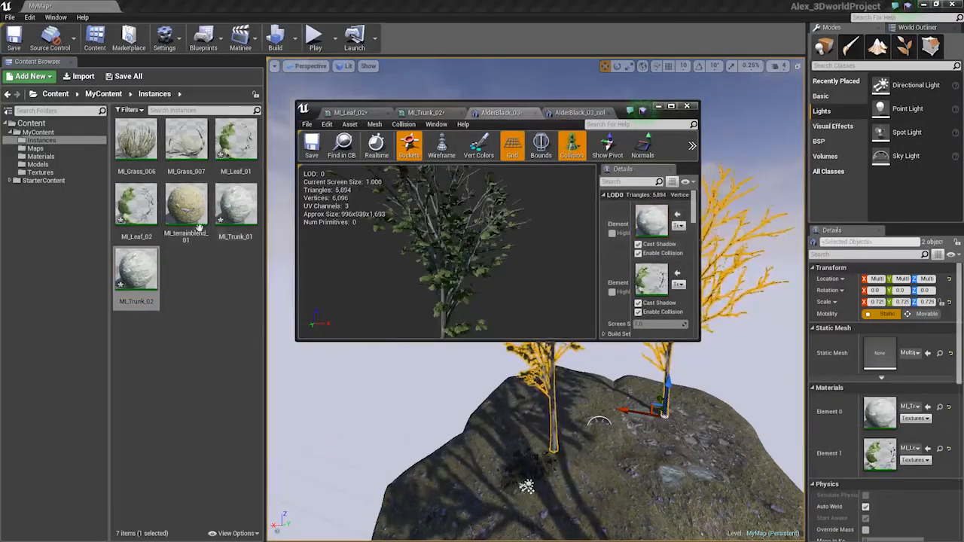
- Assign MI_Leaf_02 to the leaf material slot of both tree meshes and close the mesh editors
left_click(136, 203)
left_click(676, 273)
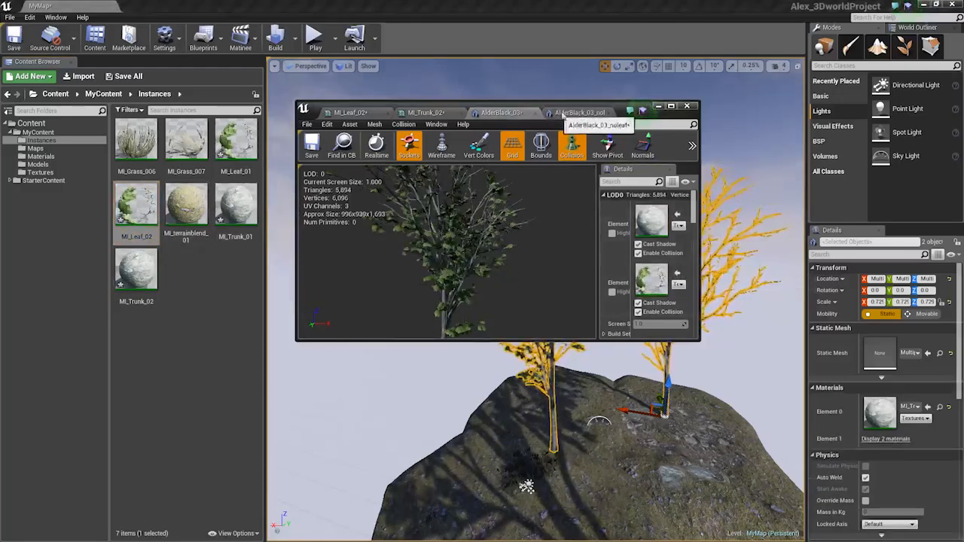
left_click(567, 113)
left_click(677, 275)
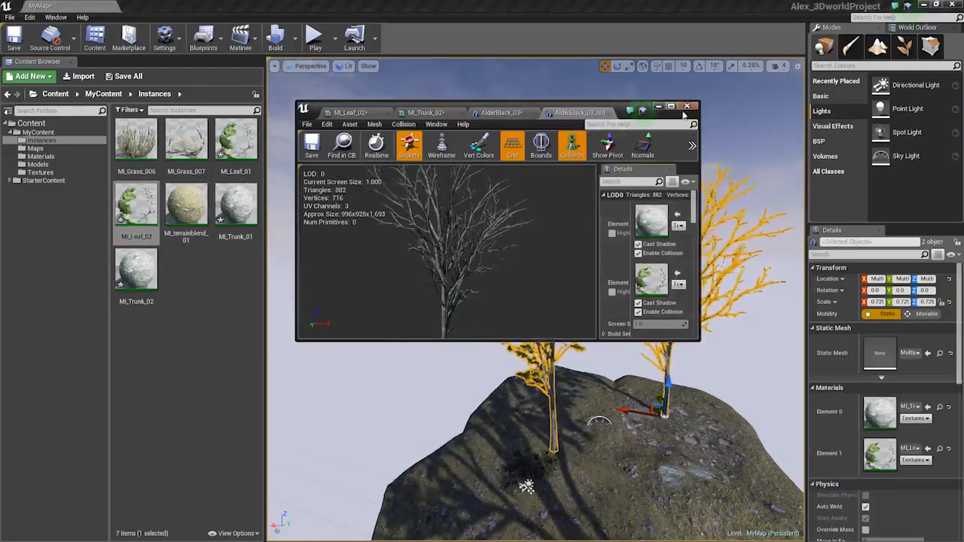
left_click(594, 113)
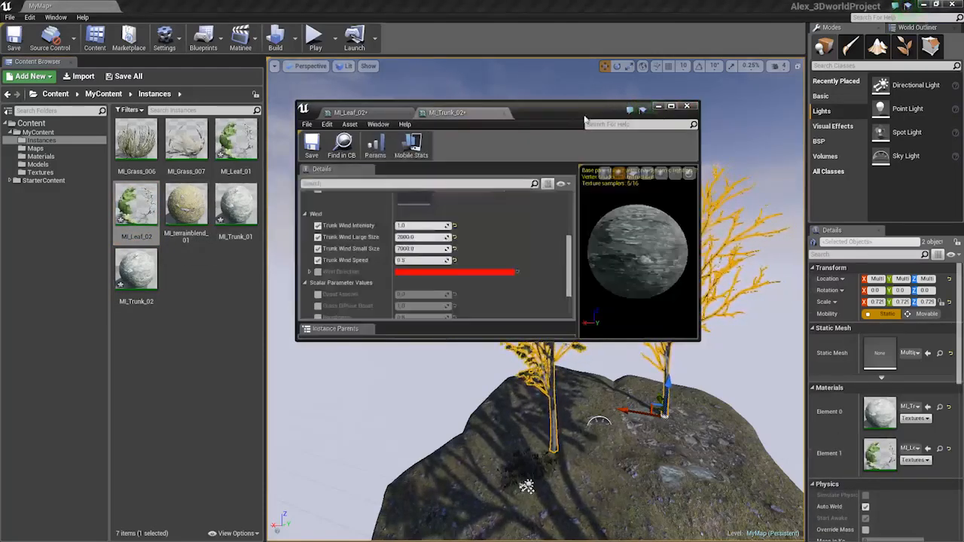
- Override Leaf Wind Intensity in MI_Leaf_02 and set it to 0.5, keeping the trees in view
left_click_drag(595, 113, 318, 265)
left_click(451, 214)
key("w")
right_click_drag(451, 213, 470, 216)
left_click_drag(74, 269, 74, 270)
left_click(74, 270)
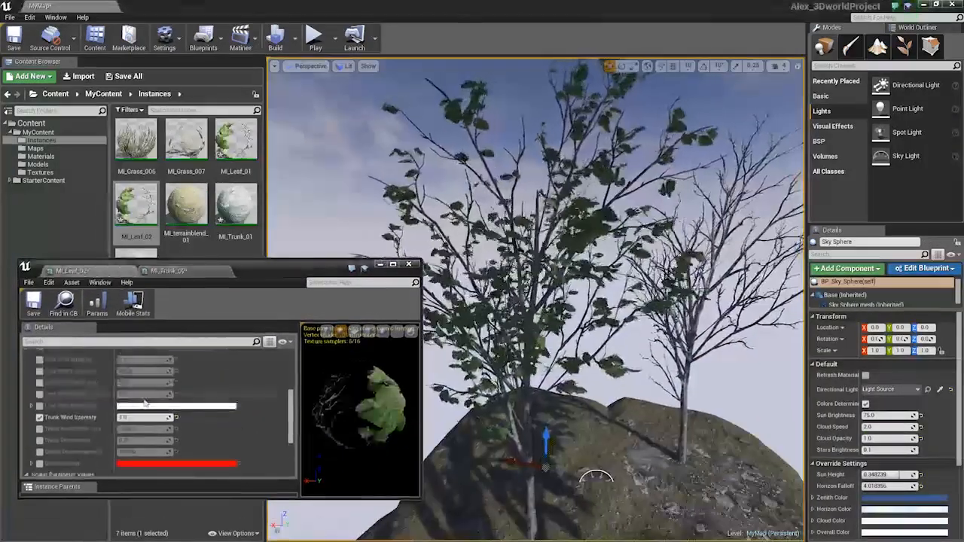
left_click(39, 360)
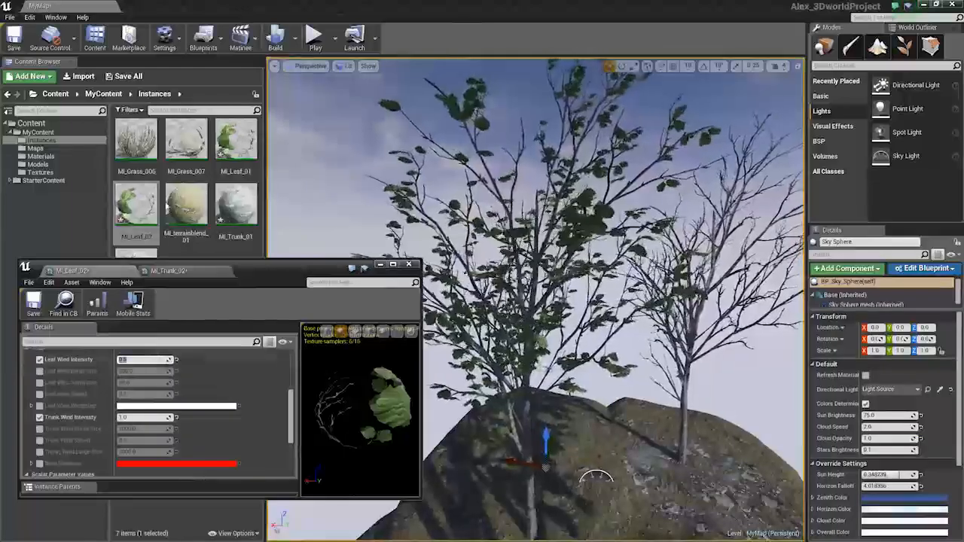
- Set MI_Leaf_02's Trunk Wind Intensity to 0.5, override its Leaf Wind Speed with 1, and check the trees' motion
scroll(183, 397, "up", 3)
scroll(182, 397, "up", 3)
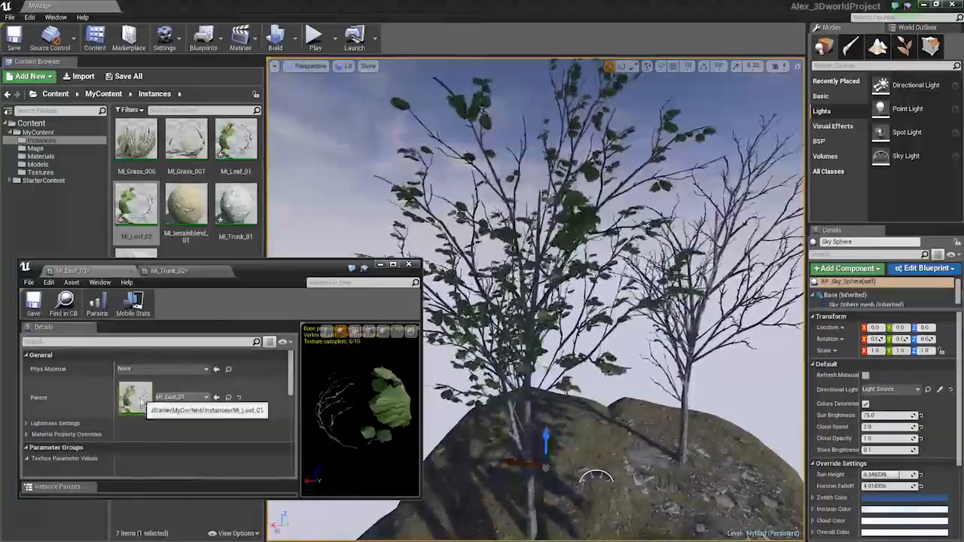
scroll(211, 430, "down", 6)
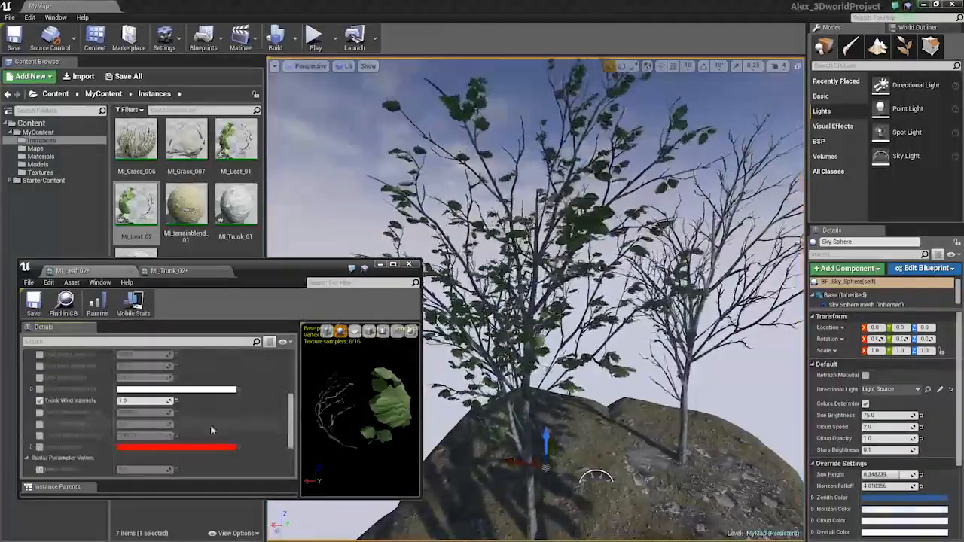
scroll(191, 416, "down", 3)
scroll(181, 416, "up", 4)
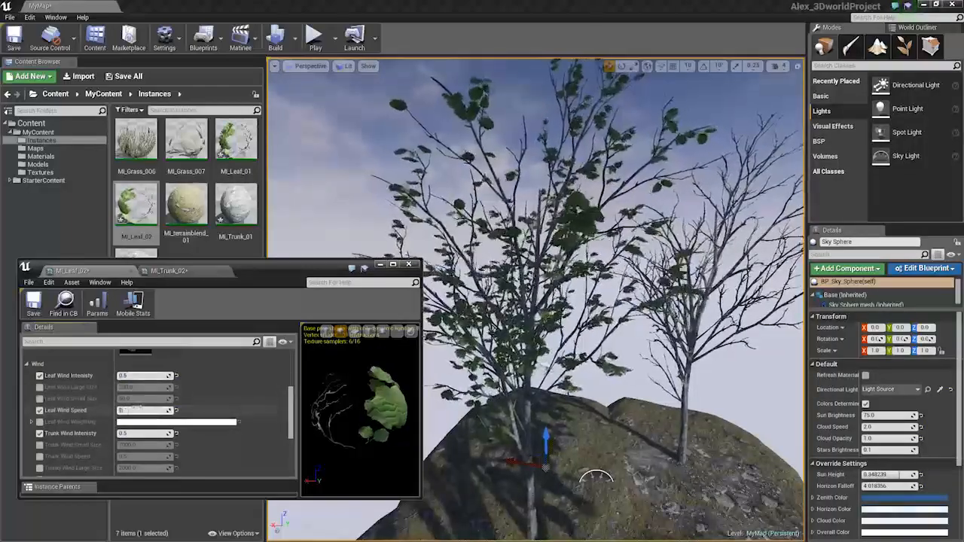
key("s")
right_click_drag(713, 385, 681, 411)
key("w")
key("s")
scroll(195, 426, "down", 3)
left_click(40, 419)
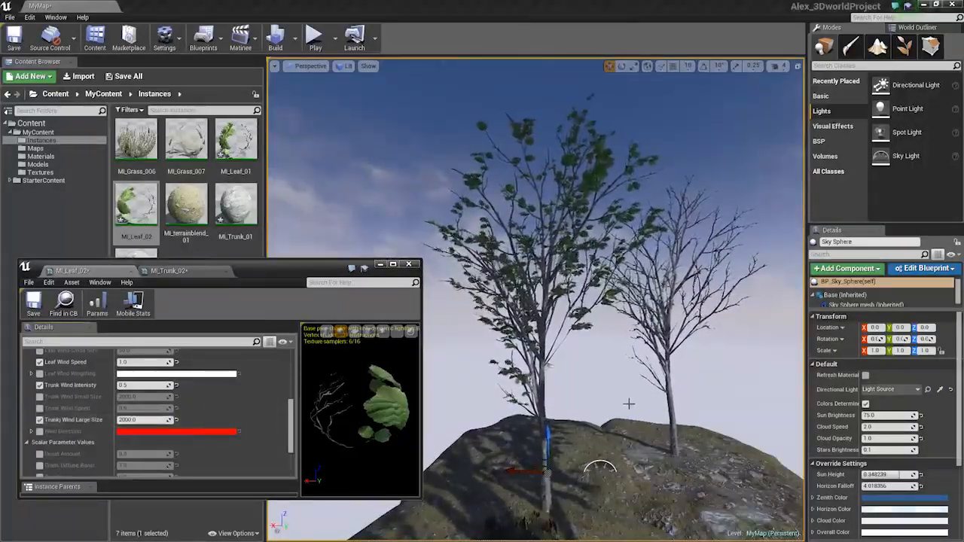
right_click_drag(629, 403, 660, 404)
key("w")
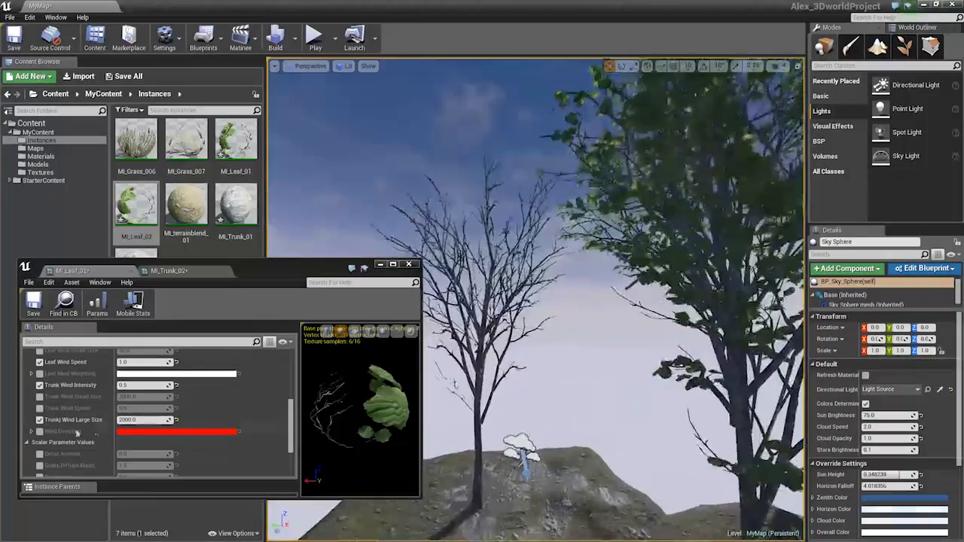
left_click(40, 421)
- Close the MI_Leaf_02 window and open MI_Trunk_01 and MI_Trunk_02 together in one widened floating window
left_click(200, 247)
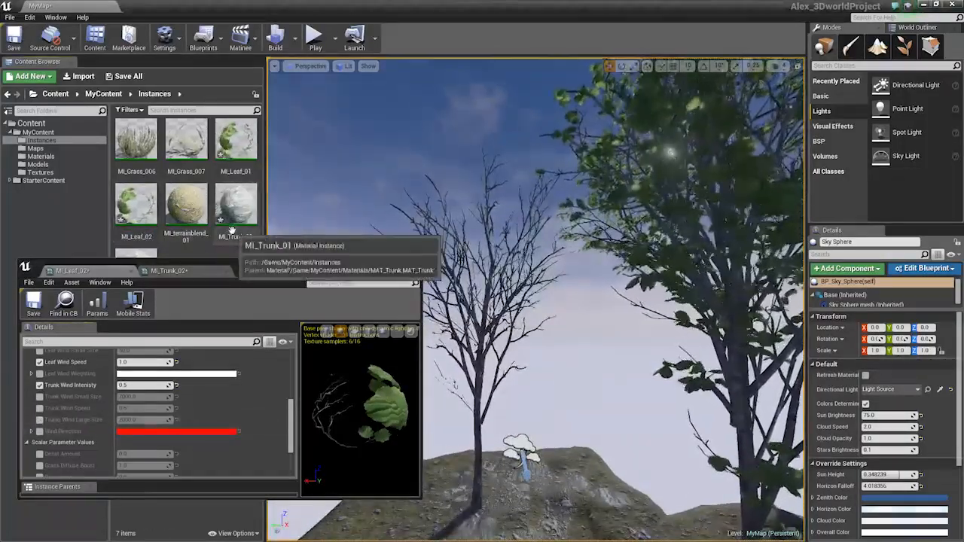
double_click(232, 218)
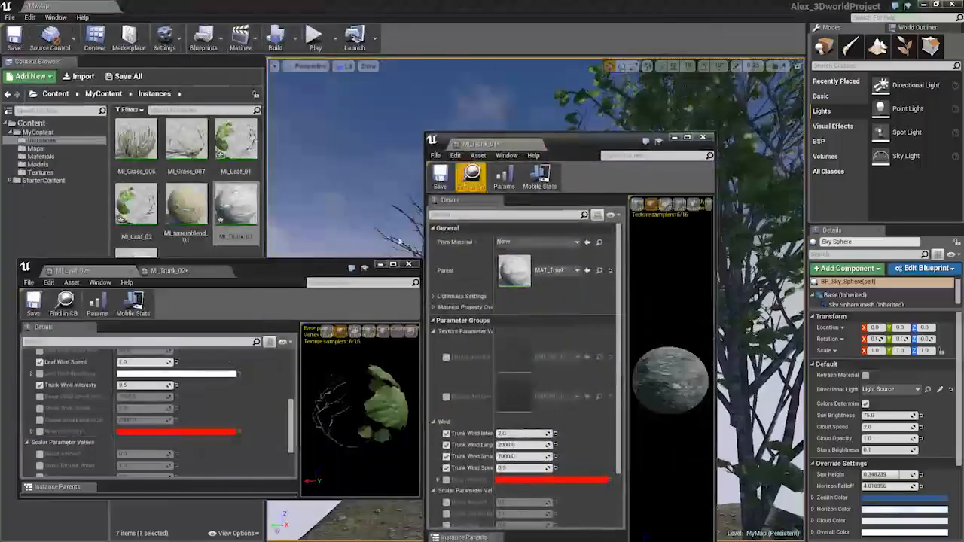
left_click_drag(270, 278, 213, 293)
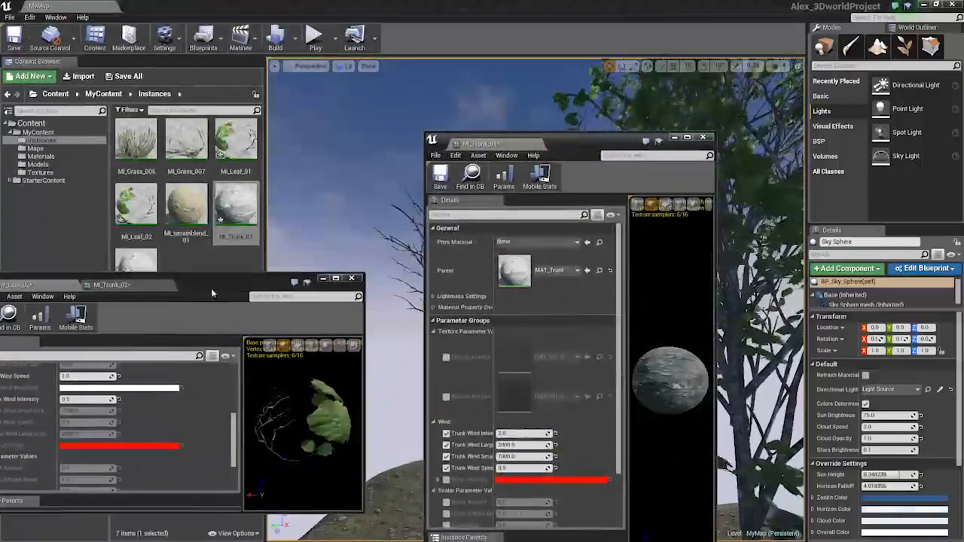
left_click(351, 278)
double_click(136, 259)
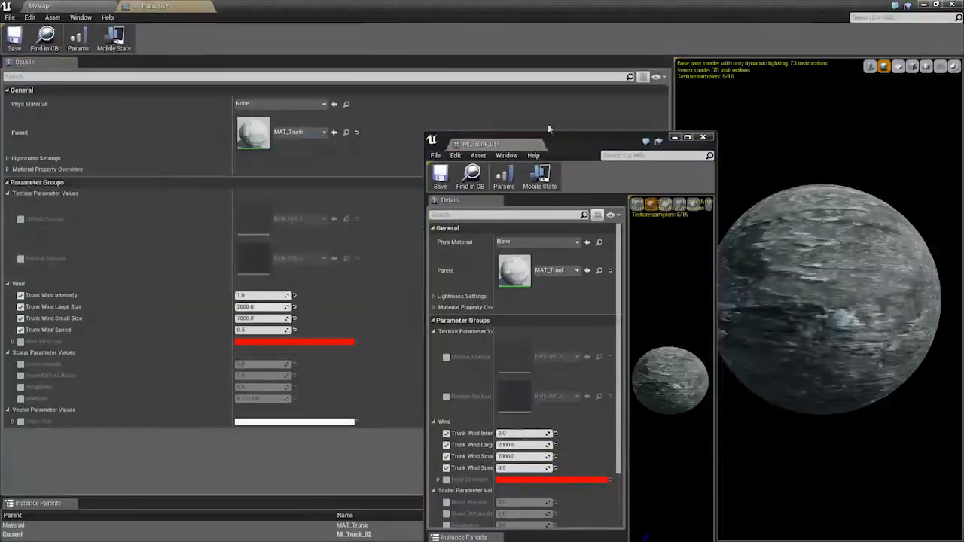
left_click_drag(172, 7, 391, 63)
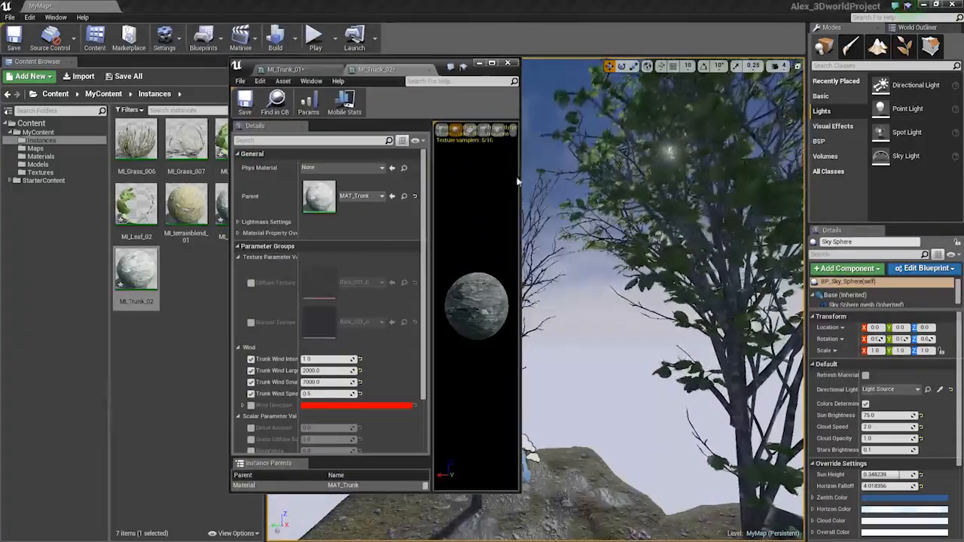
left_click_drag(521, 350, 642, 351)
- Set Trunk Wind Large Size in MI_Trunk_02 to 4000
scroll(360, 349, "down", 1)
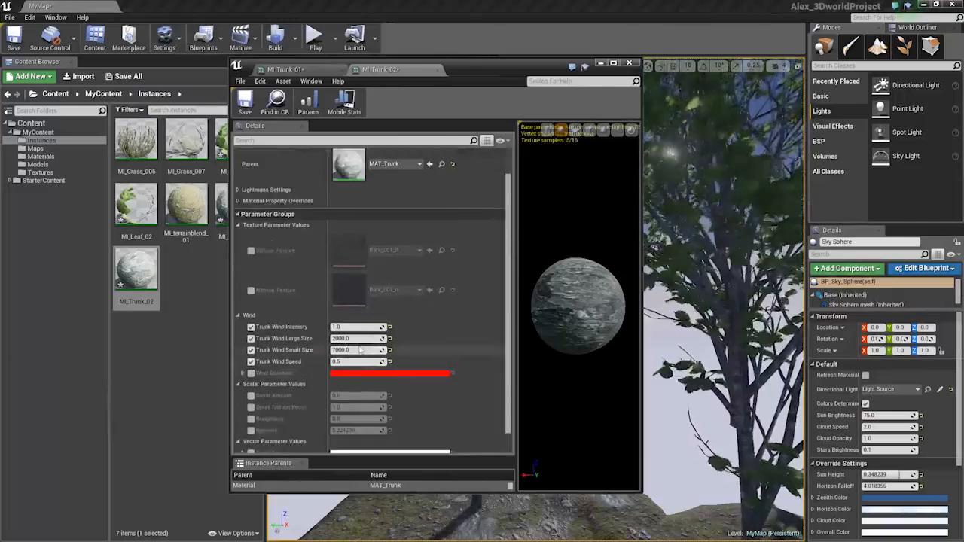
left_click(358, 339)
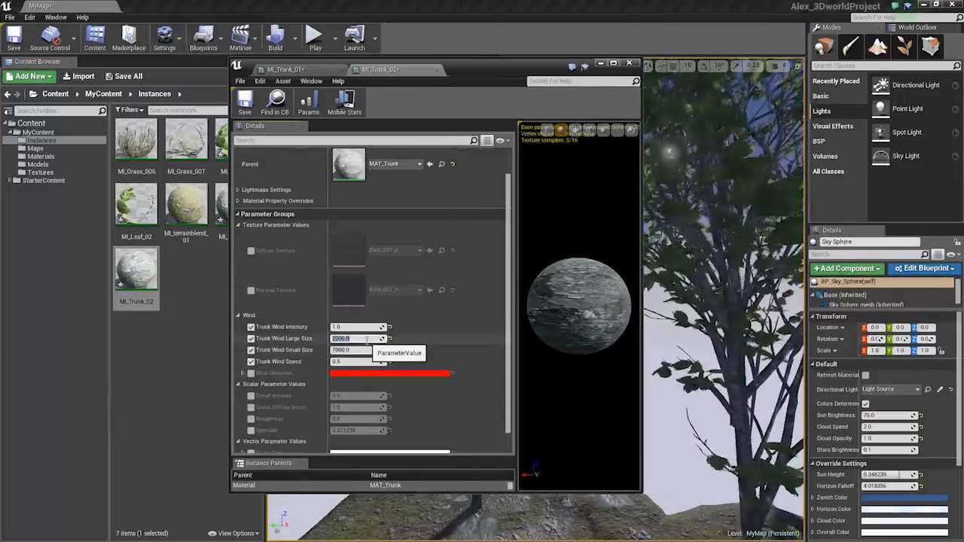
key("Return")
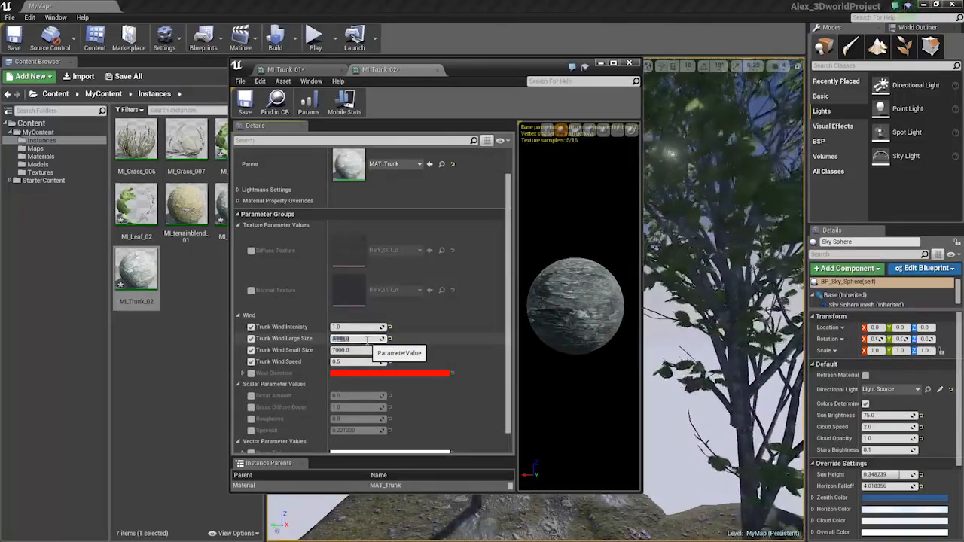
- Set Trunk Wind Large Size in MI_Trunk_01 to 4000 and Trunk Wind Small Size in both trunk instances to 11000
left_click(307, 75)
left_click(348, 370)
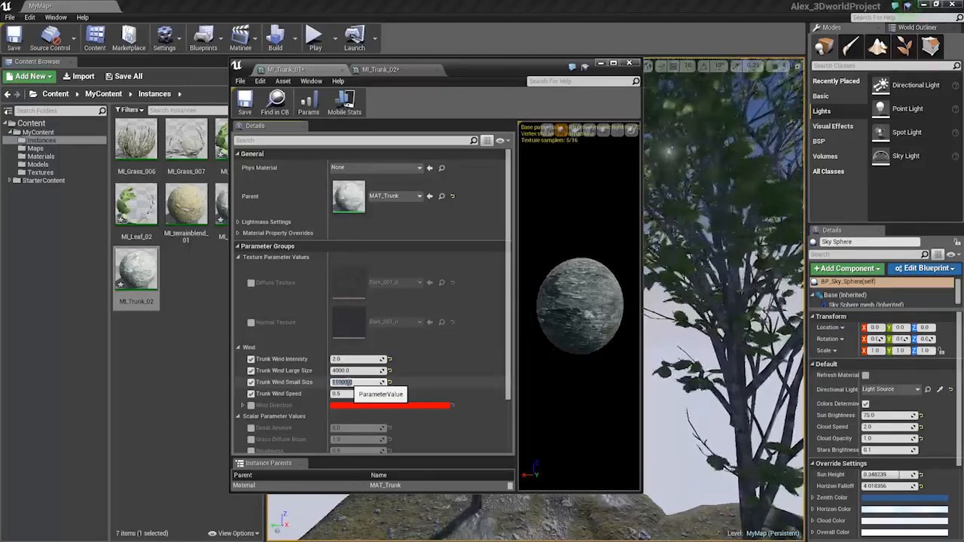
left_click(375, 70)
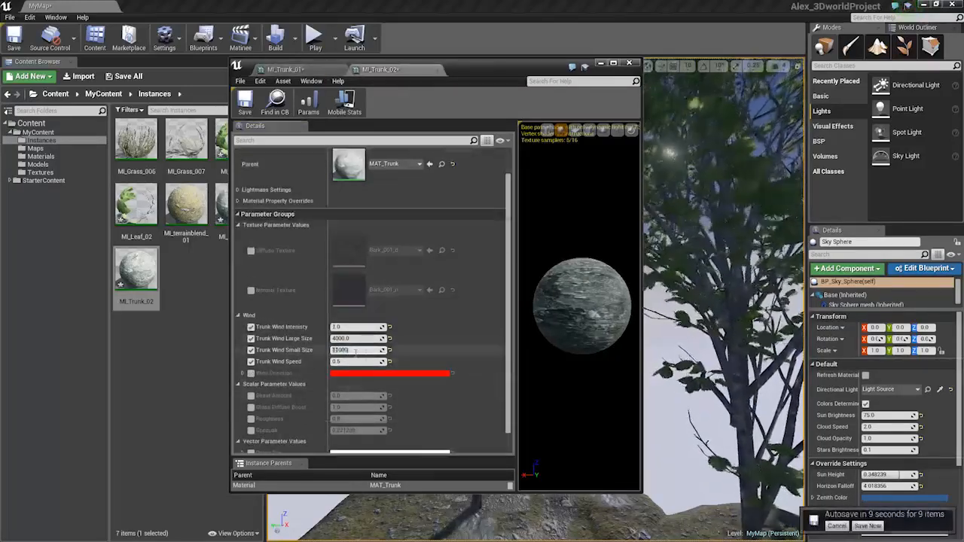
- Check the trees' motion, change Trunk Wind Speed in MI_Trunk_02 and MI_Trunk_01, and close their window
left_click_drag(554, 68, 276, 124)
scroll(588, 301, "down", 10)
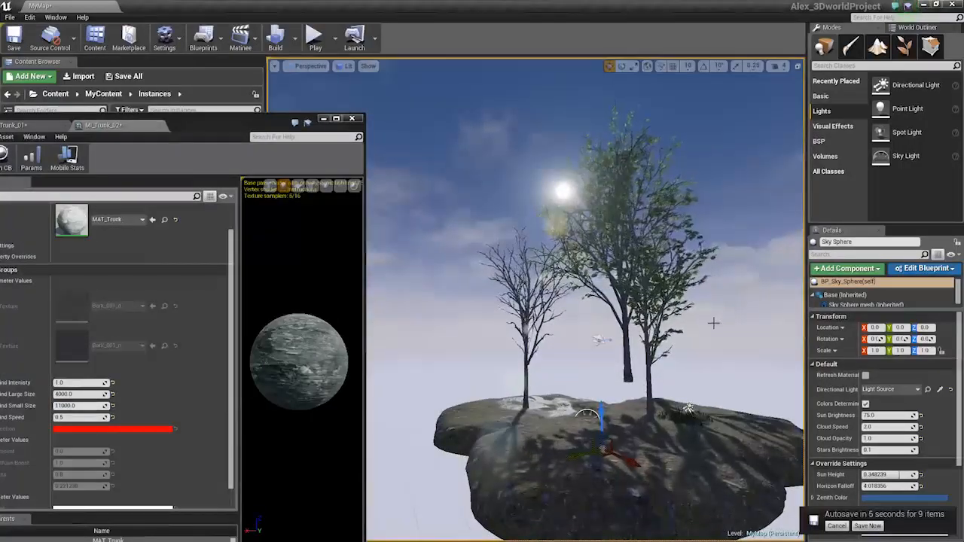
scroll(713, 323, "up", 5)
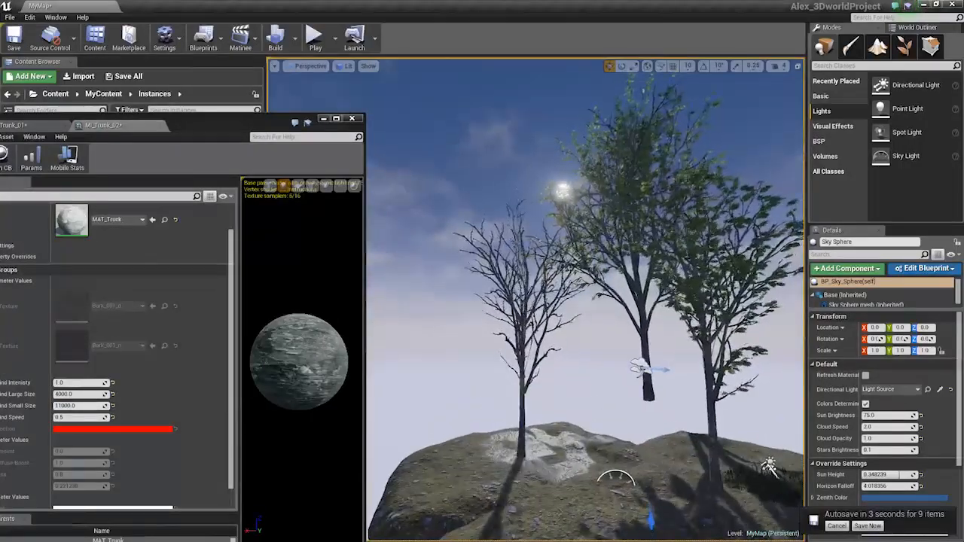
key("w")
key("d")
left_click_drag(228, 125, 400, 65)
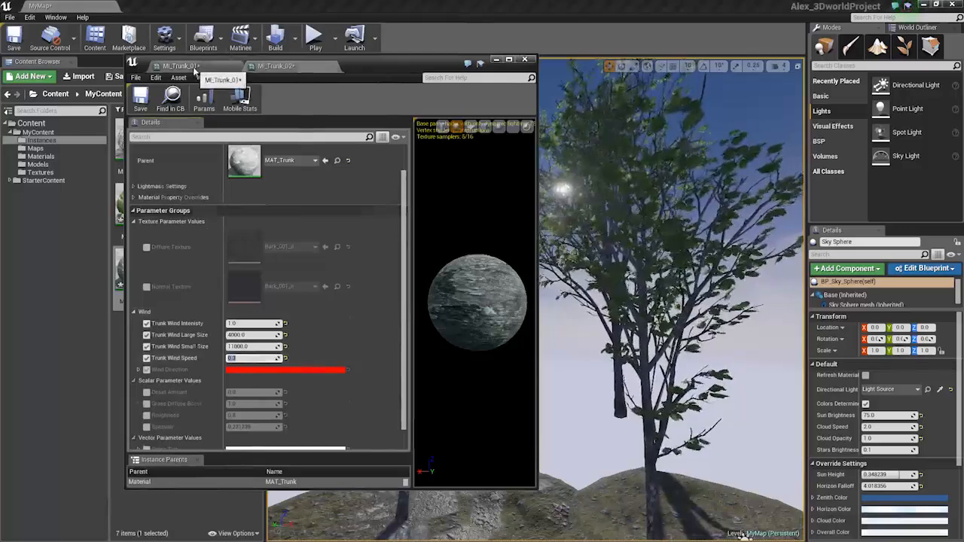
left_click(196, 71)
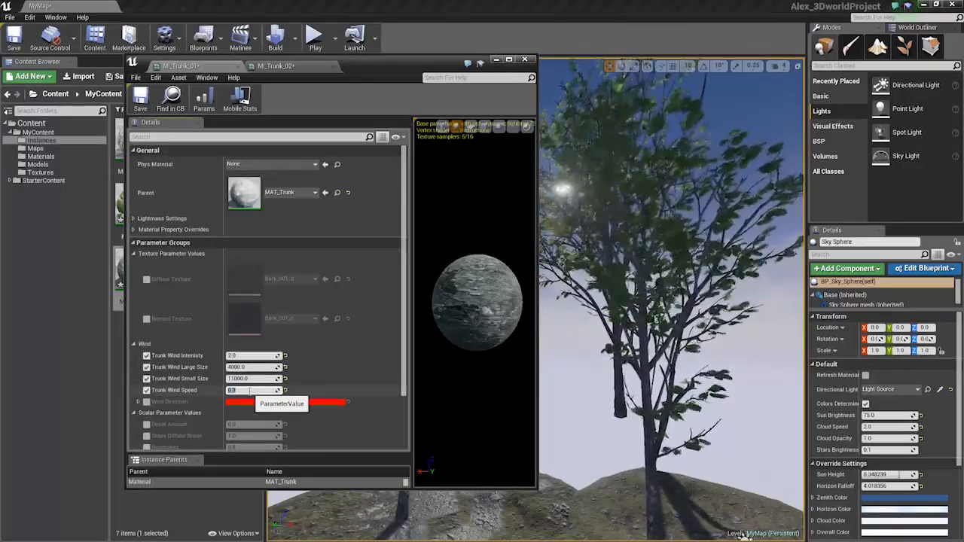
left_click(525, 62)
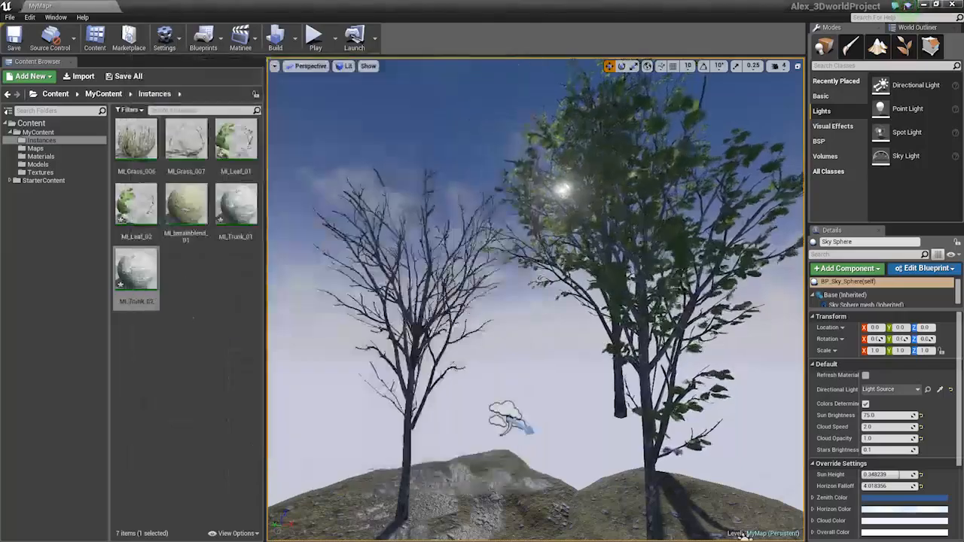
- Open the MI_Leaf_01 material instance, inspect the leaves up close, and reposition its window so all parameters are accessible
mouse_move(521, 263)
right_mouse_down()
mouse_move(520, 234)
mouse_move(521, 256)
right_mouse_up()
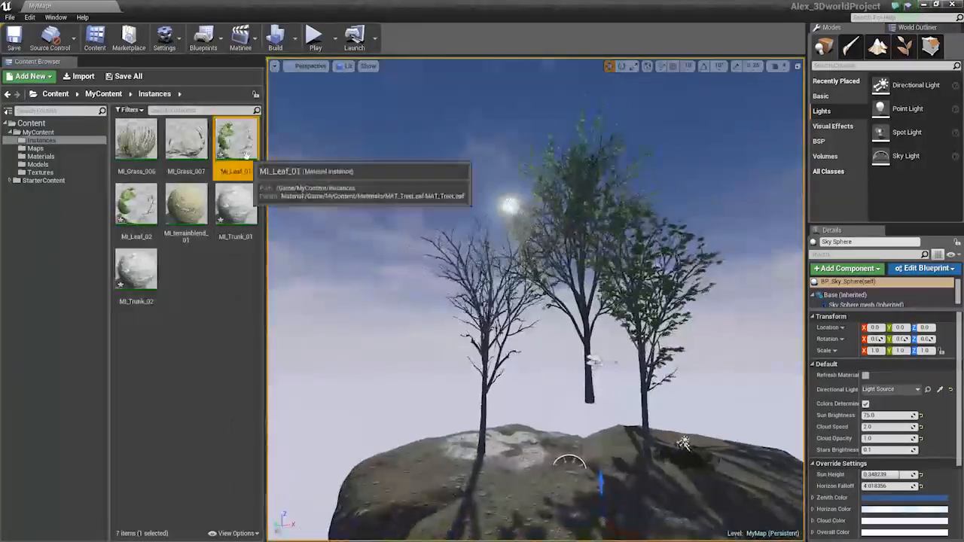
double_click(235, 139)
right_click_drag(600, 300, 522, 284)
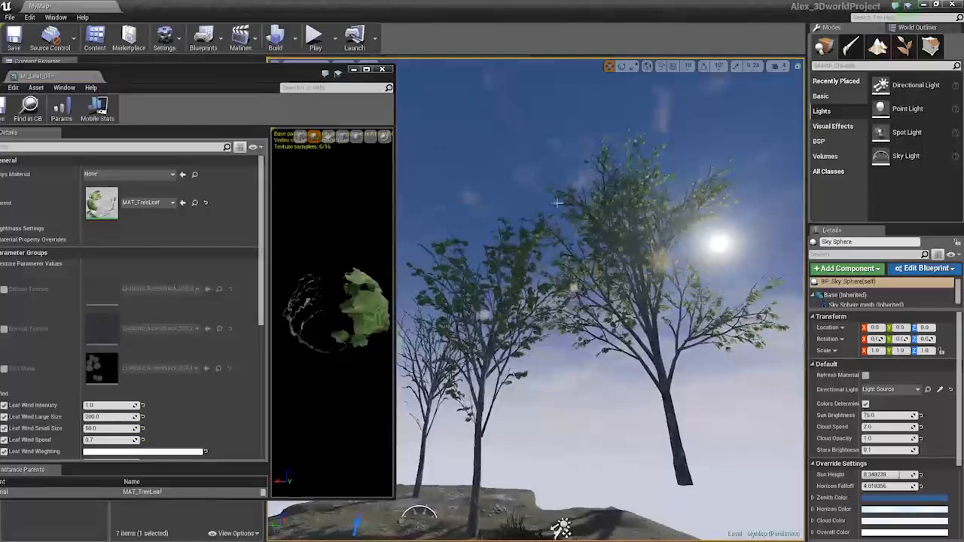
right_click_drag(557, 201, 543, 290)
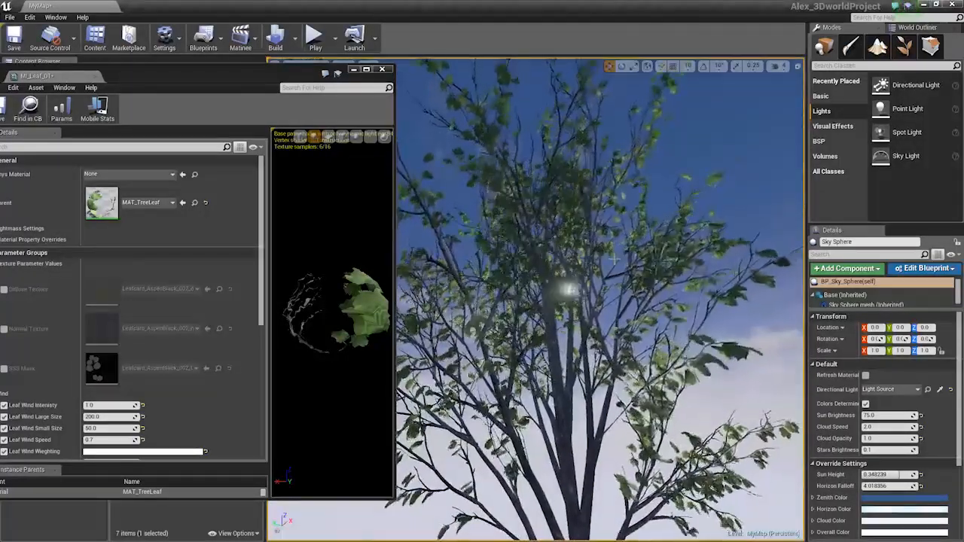
right_click_drag(542, 290, 520, 283)
scroll(130, 359, "down", 3)
left_click_drag(201, 71, 265, 46)
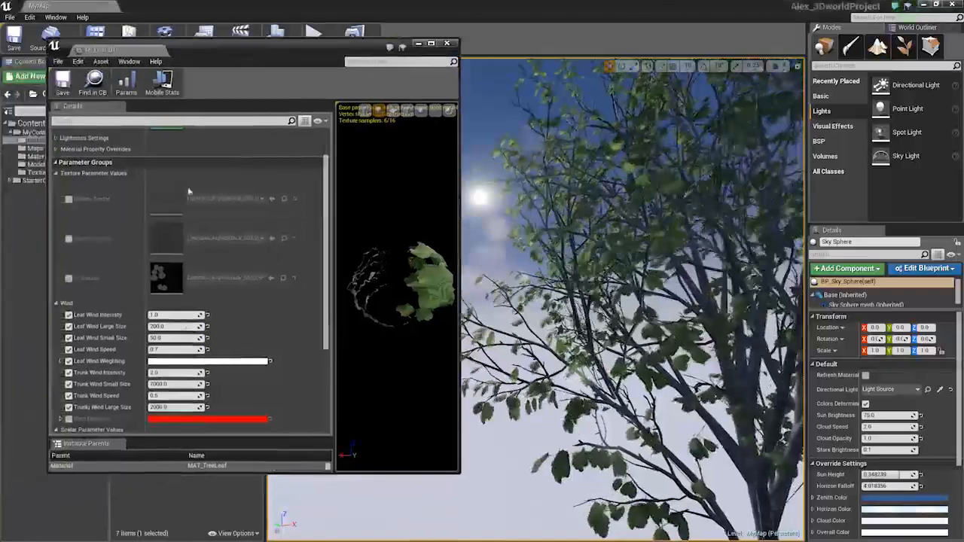
- Collapse MI_Leaf_01's Wind group and set its Specular parameter to 0.5
left_click(55, 302)
scroll(53, 249, "up", 2)
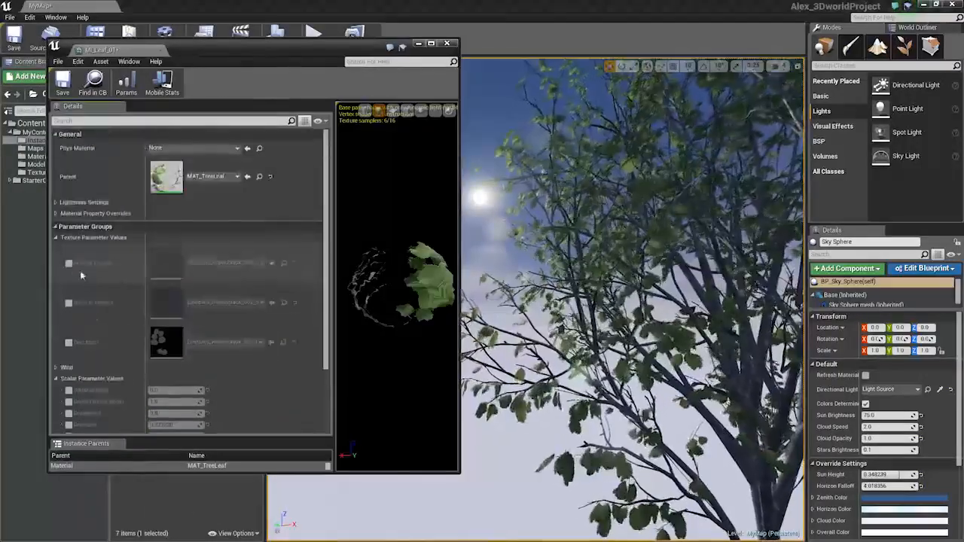
scroll(53, 241, "down", 1)
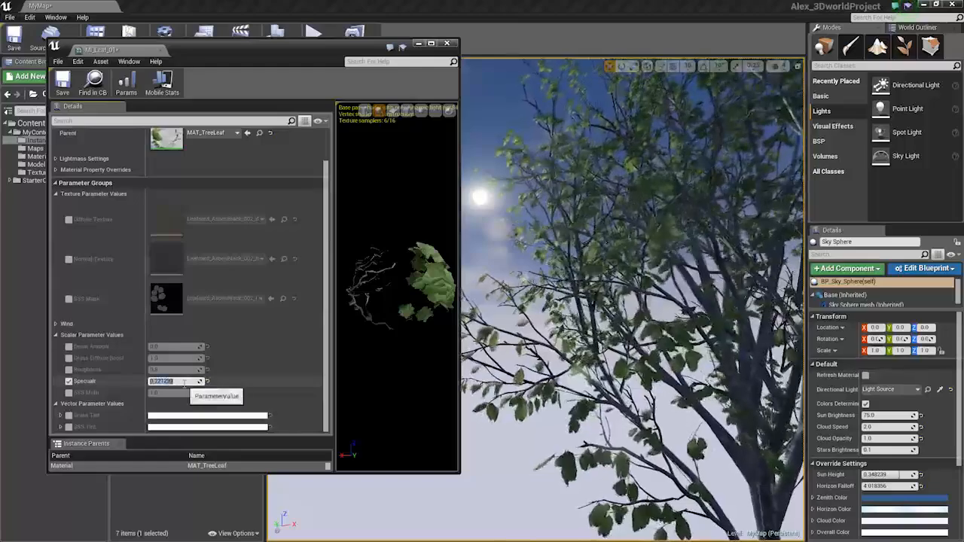
right_click_drag(749, 290, 678, 292)
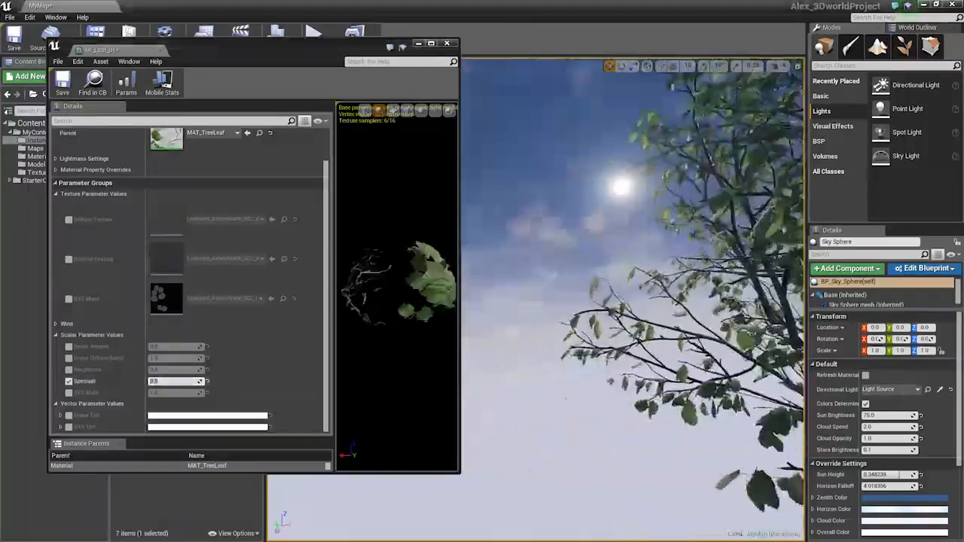
- Enable MI_Leaf_01's Roughness override, set it to about 0.45, and lower Specular to about 0.36
left_click(68, 374)
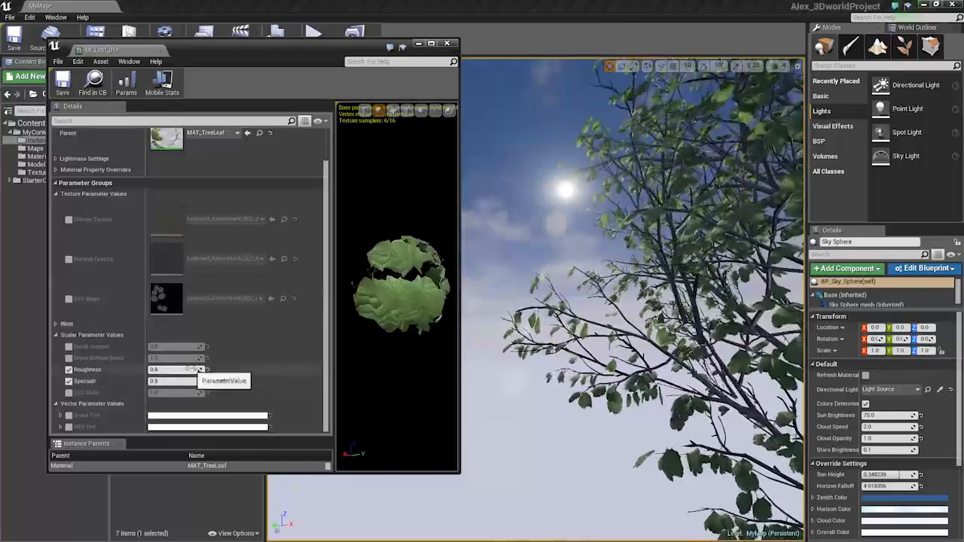
left_click_drag(188, 369, 195, 370)
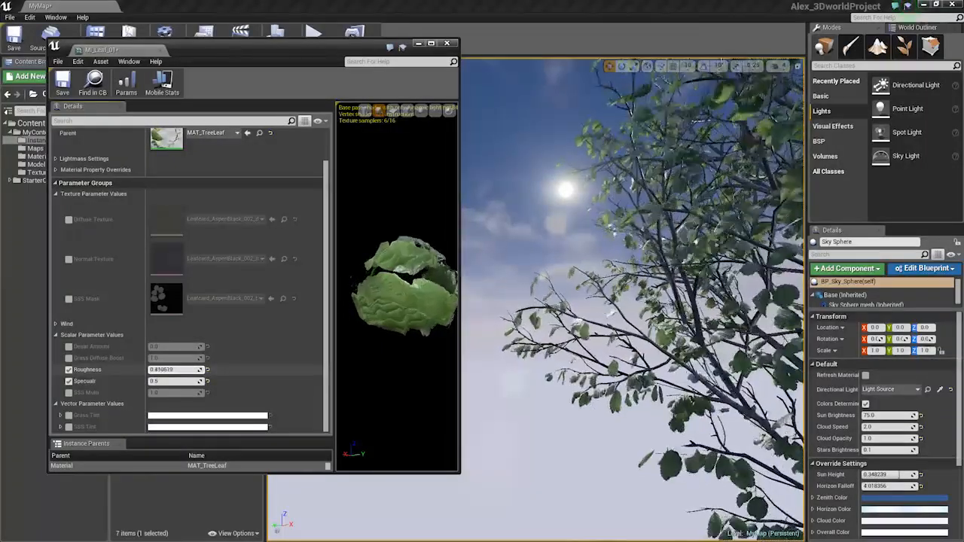
key("s")
right_click_drag(617, 301, 596, 298)
left_click_drag(188, 381, 203, 381)
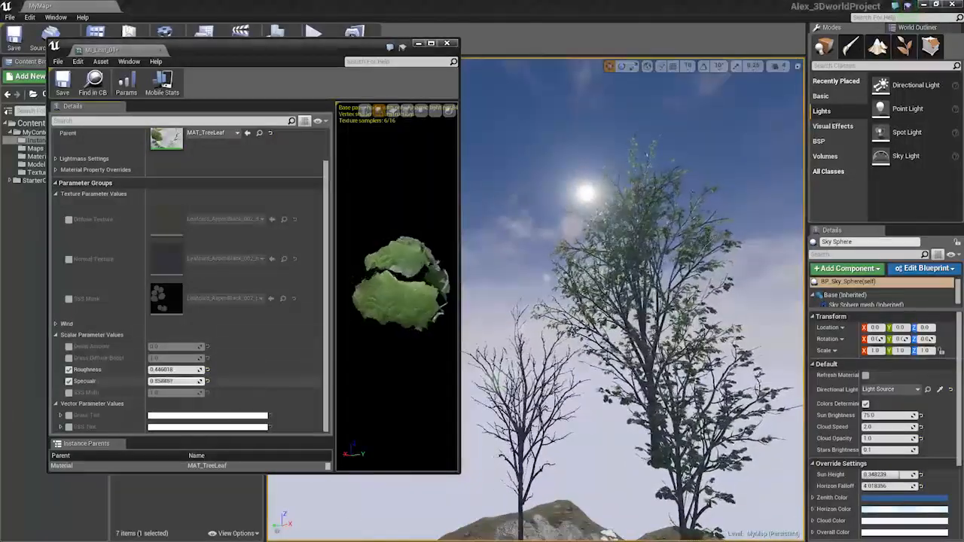
- Check the leaf shine from several distances, set Roughness to about 0.53 and Specular to about 0.26, and close MI_Leaf_01
right_click_drag(633, 301, 598, 327)
key("w")
key("s")
key("s")
key("w")
key("w")
key("s")
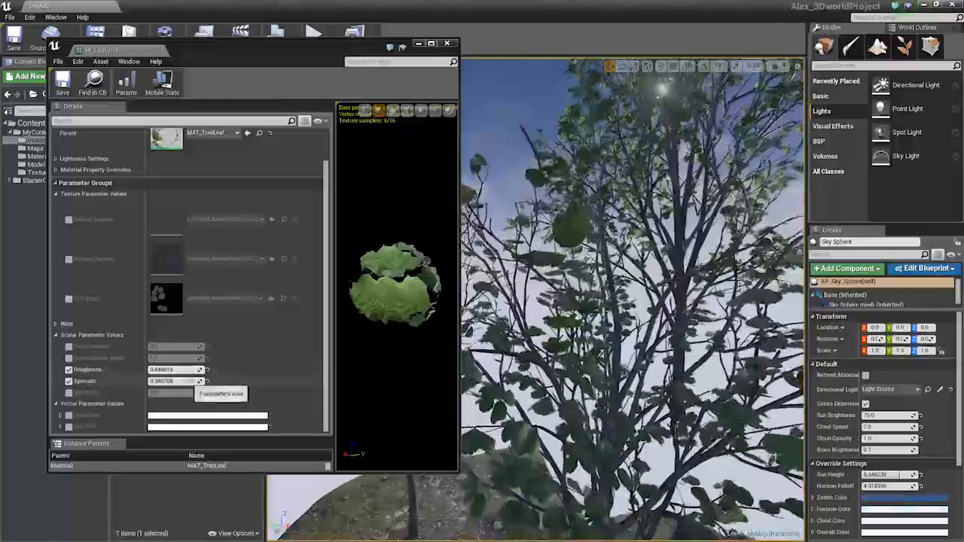
left_click_drag(200, 369, 211, 369)
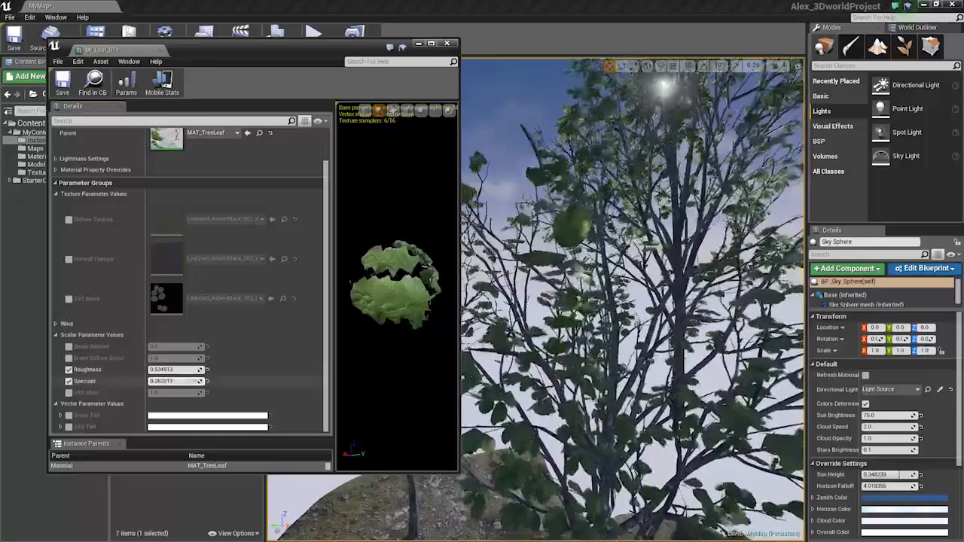
right_click_drag(633, 301, 655, 245)
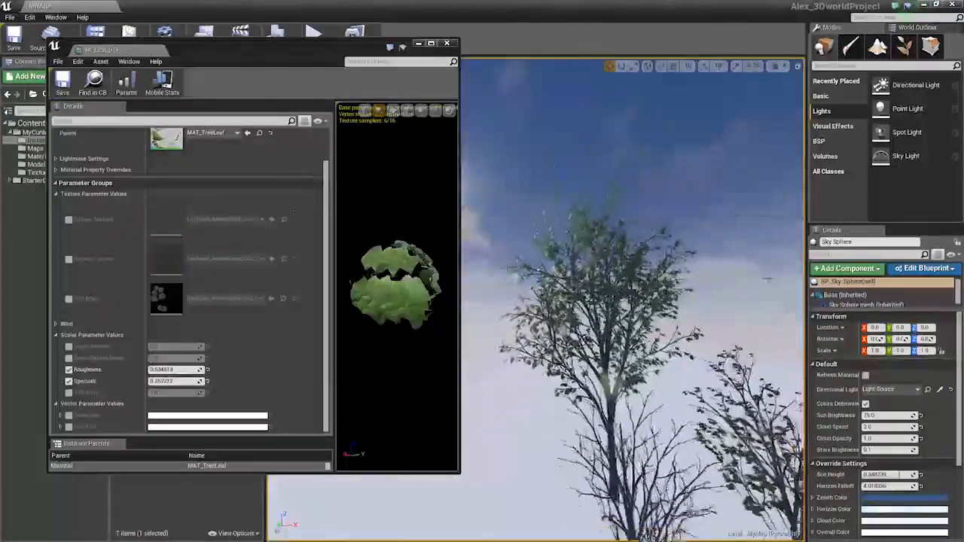
left_click(447, 44)
- Examine the trees and the terrain under them from several distances around the level
key("s")
mouse_move(482, 226)
right_mouse_down()
mouse_move(463, 185)
mouse_move(472, 226)
right_mouse_up()
key("w")
right_click_drag(605, 329, 628, 350)
key("s")
key("s")
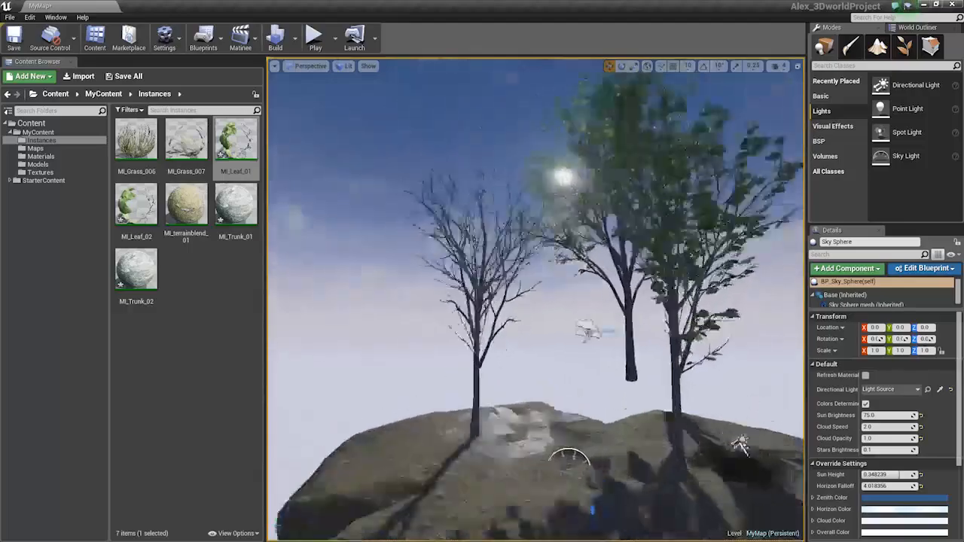
key("w")
right_click_drag(738, 443, 720, 458)
key("s")
key("w")
key("w")
key("s")
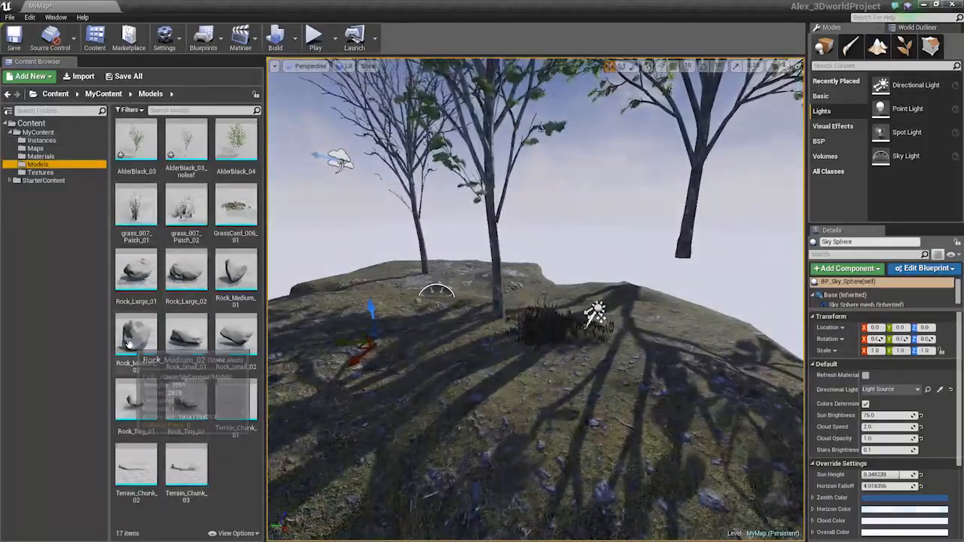
- Look over the rock models in the Models folder and the bare ground in the level
left_click(136, 272)
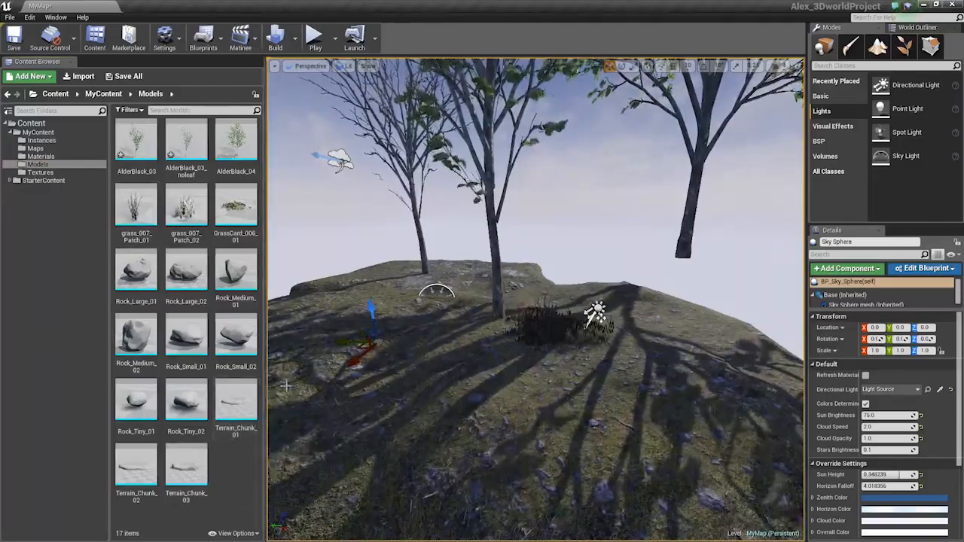
right_click_drag(271, 365, 271, 365)
mouse_move(594, 339)
right_mouse_down()
mouse_move(585, 338)
mouse_move(600, 343)
right_mouse_up()
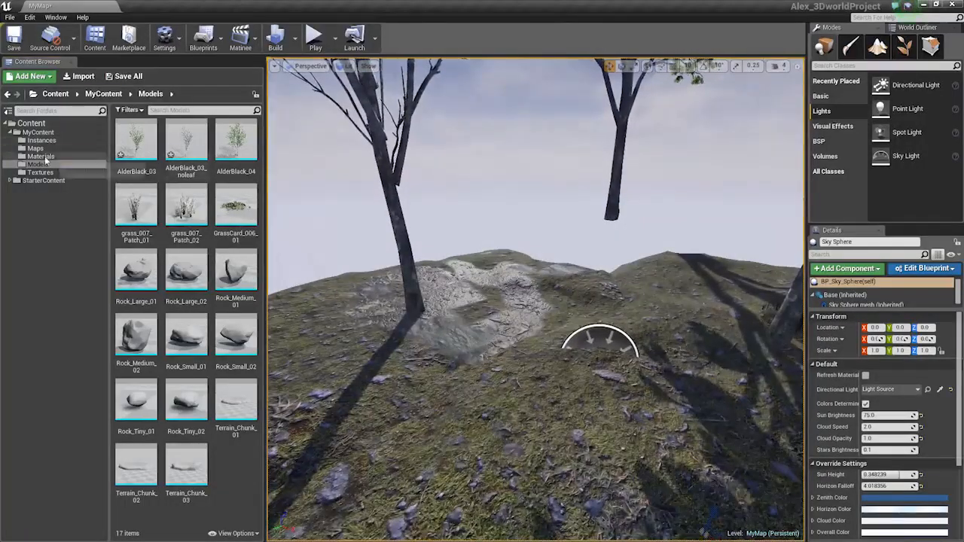
- Create a new material in the Materials folder
left_click(41, 156)
right_click_drag(600, 343, 600, 342)
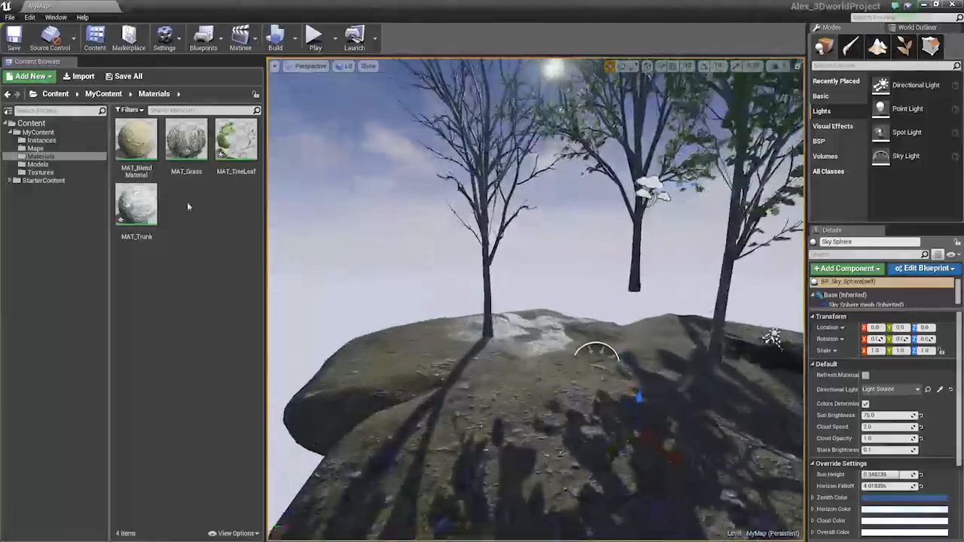
left_click(40, 173)
left_click(35, 149)
left_click(38, 156)
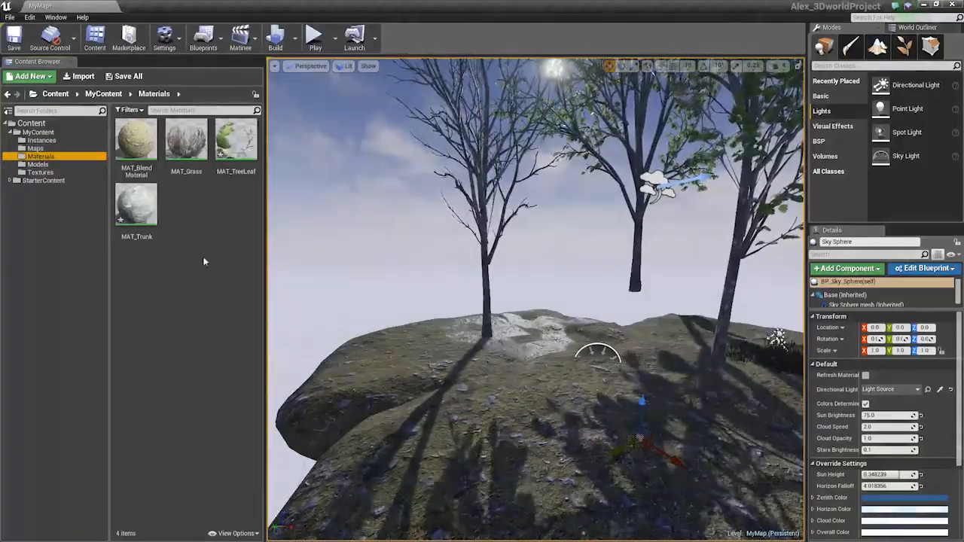
right_click(191, 209)
left_click(217, 332)
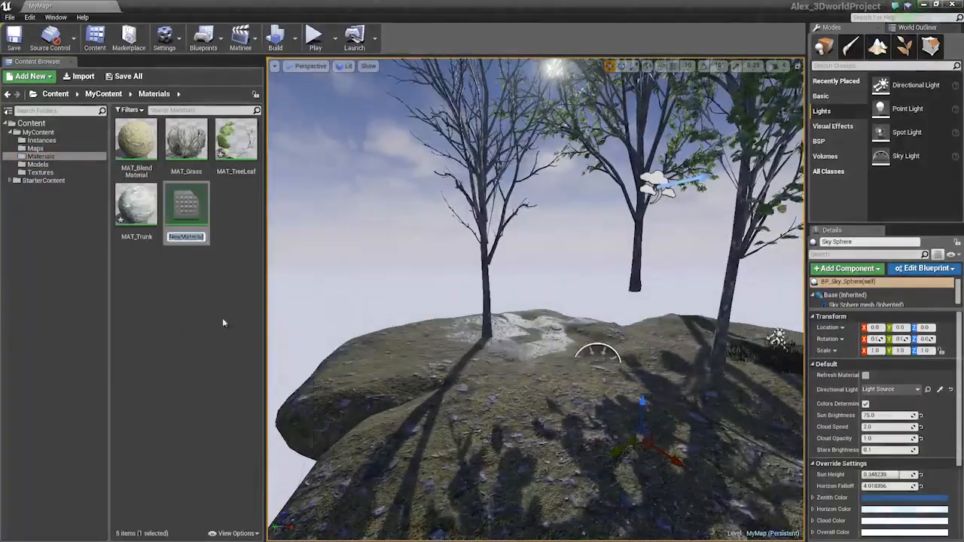
- Name the new material MAT_Cliff
type("MAT_Blend")
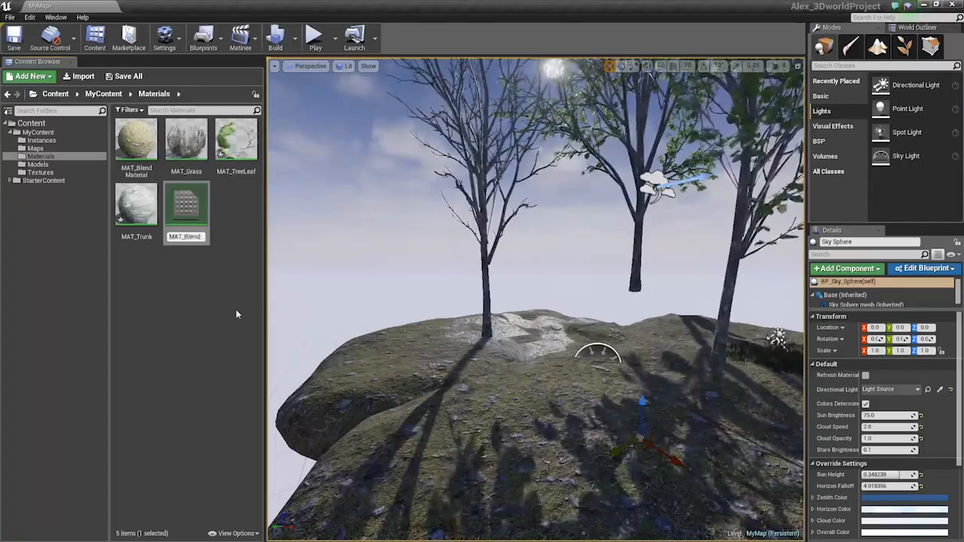
key("BackSpace")
key("BackSpace")
key("BackSpace")
key("BackSpace")
key("BackSpace")
type("Cl")
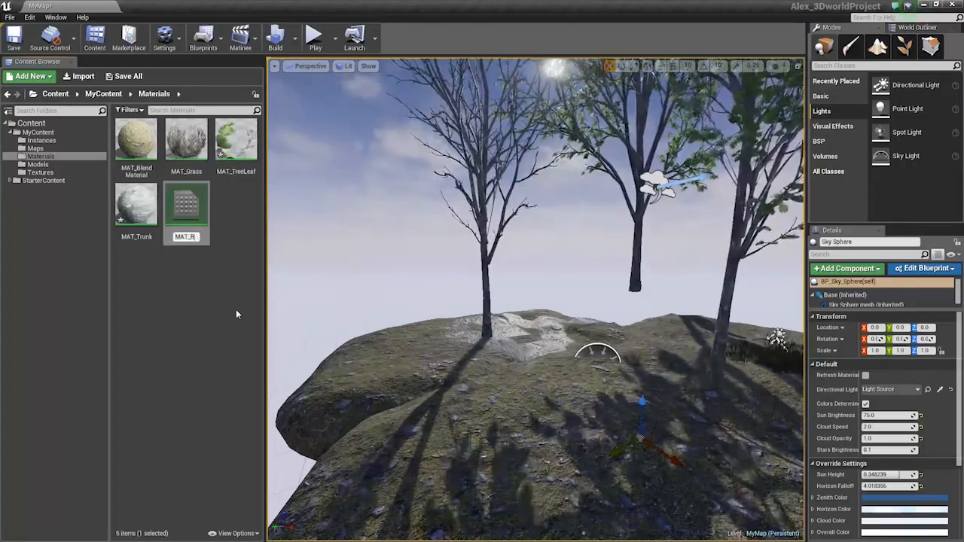
type("iff")
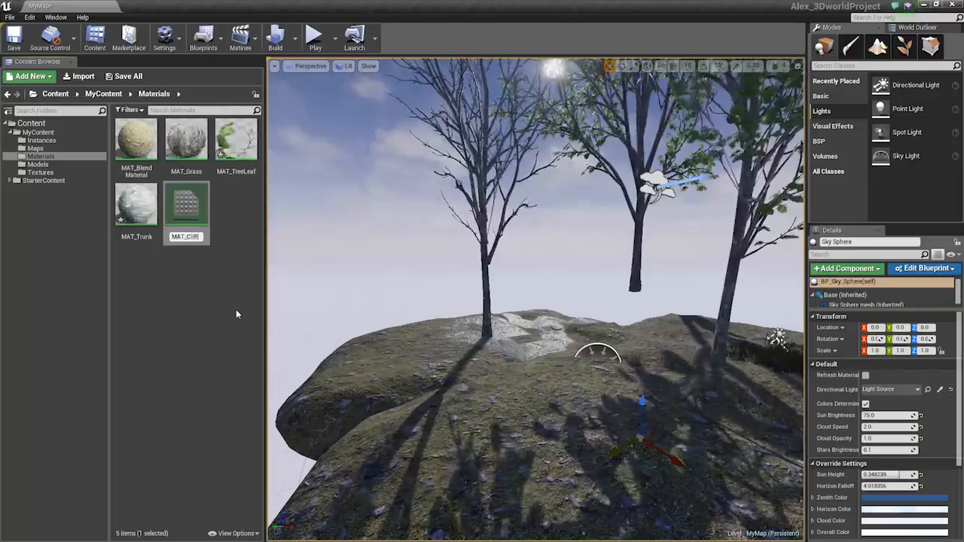
key("Return")
- Open MAT_Cliff for editing and add a texture sample using Rock_001_d from the Textures folder
double_click(186, 139)
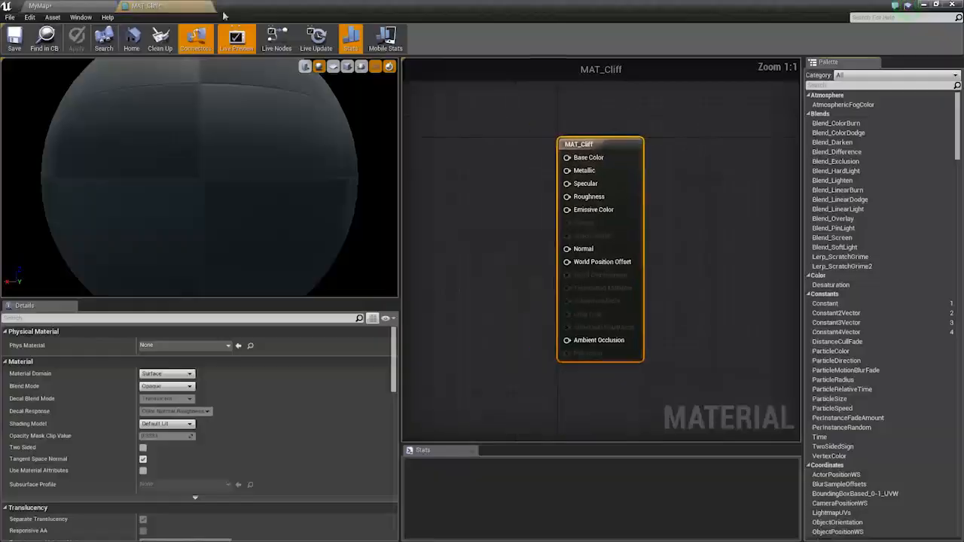
left_click(66, 5)
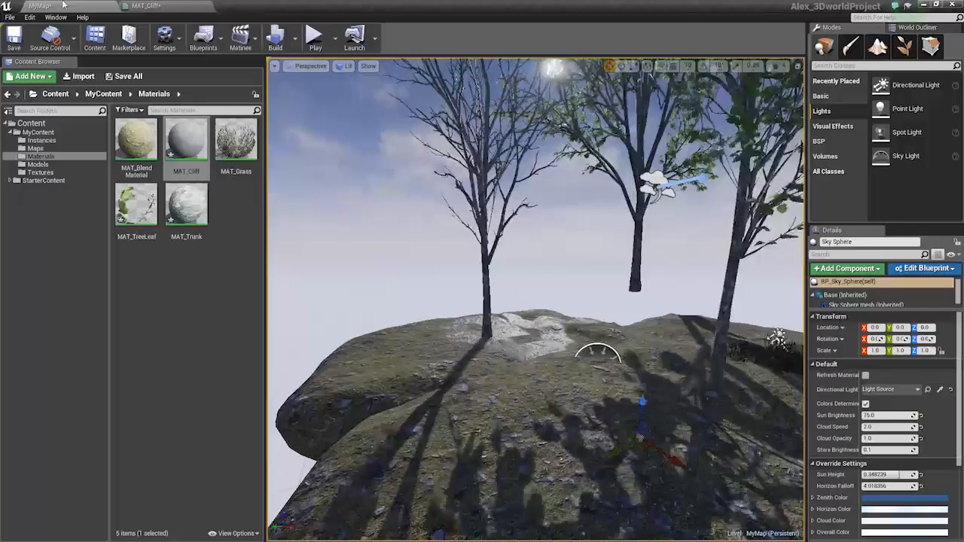
left_click(42, 173)
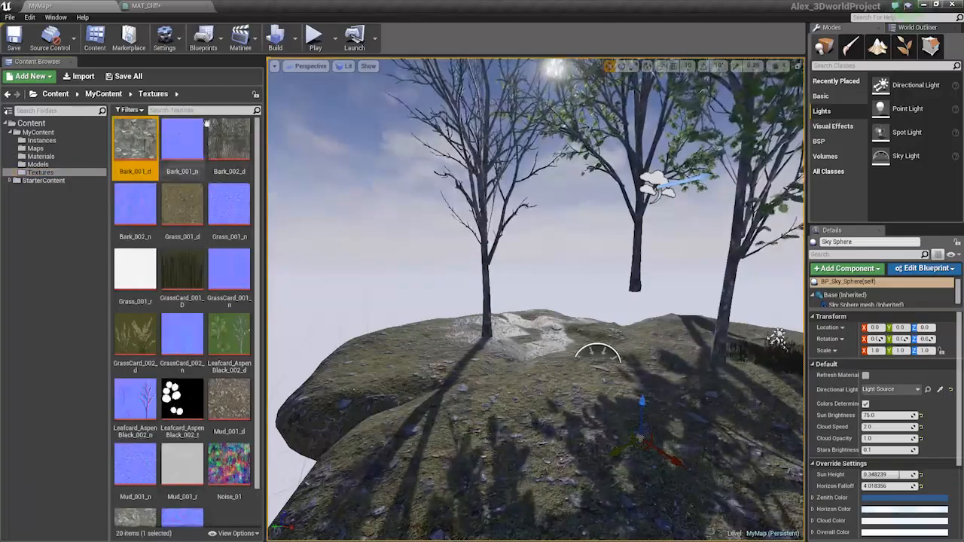
scroll(181, 301, "down", 2)
left_click(136, 488)
left_click(150, 6)
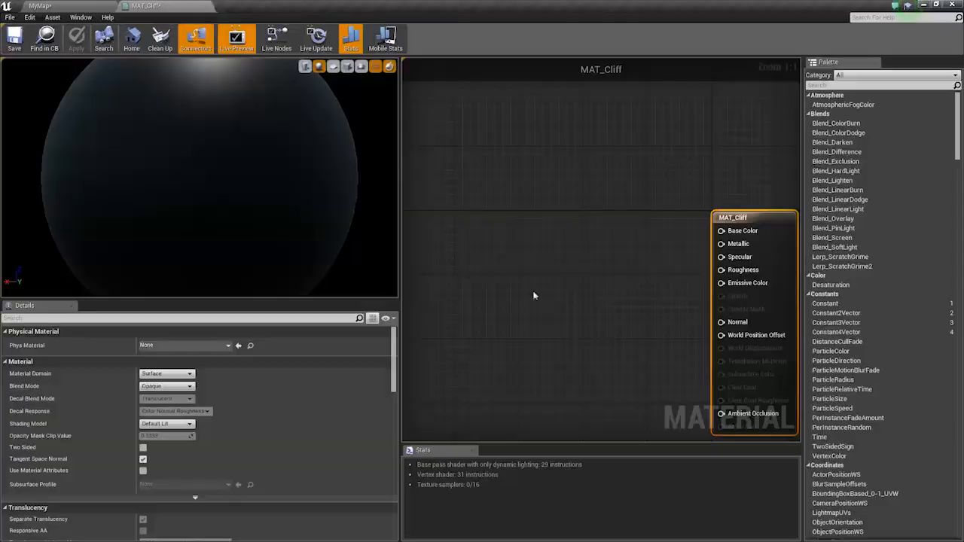
left_click(522, 189)
- Add a Rock_001_n texture sample to MAT_Cliff and place it below the Rock_001_d sample
left_click(75, 6)
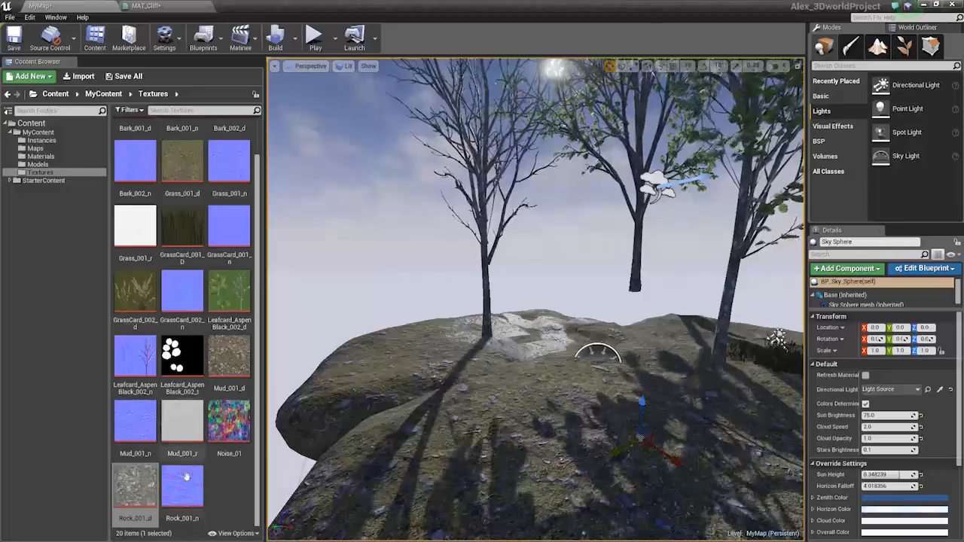
left_click(186, 482)
left_click(169, 6)
right_click_drag(600, 245, 541, 228)
key("t")
left_click(566, 216)
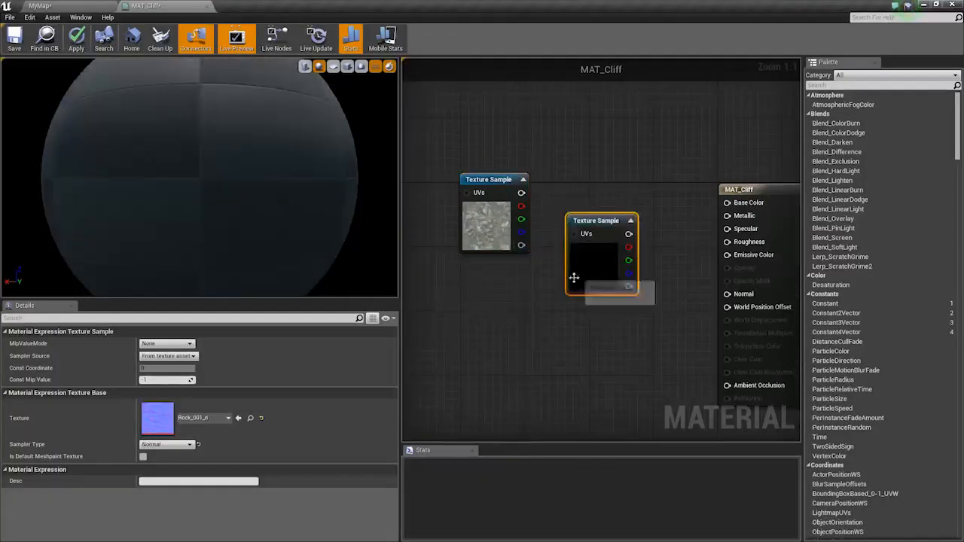
left_click_drag(576, 278, 491, 321)
right_click_drag(492, 321, 565, 311)
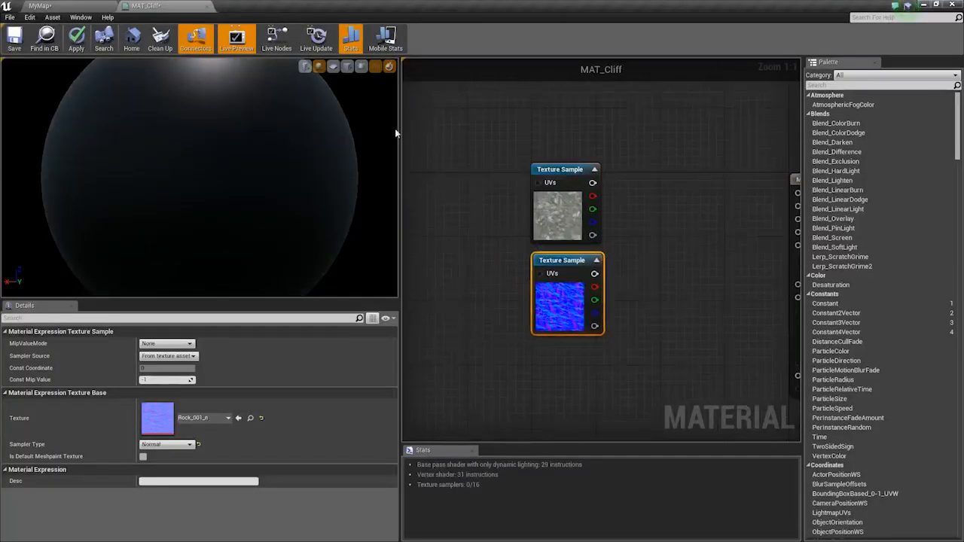
- Widen the material graph area and space the two rock texture samples apart, well clear of the material output node
left_click_drag(400, 136, 233, 146)
right_click_drag(429, 182, 402, 203)
left_click_drag(376, 204, 369, 166)
right_click_drag(286, 172, 402, 208)
left_click_drag(361, 204, 479, 336)
left_click_drag(477, 335, 372, 302)
left_click(375, 258)
left_click_drag(375, 208, 399, 200)
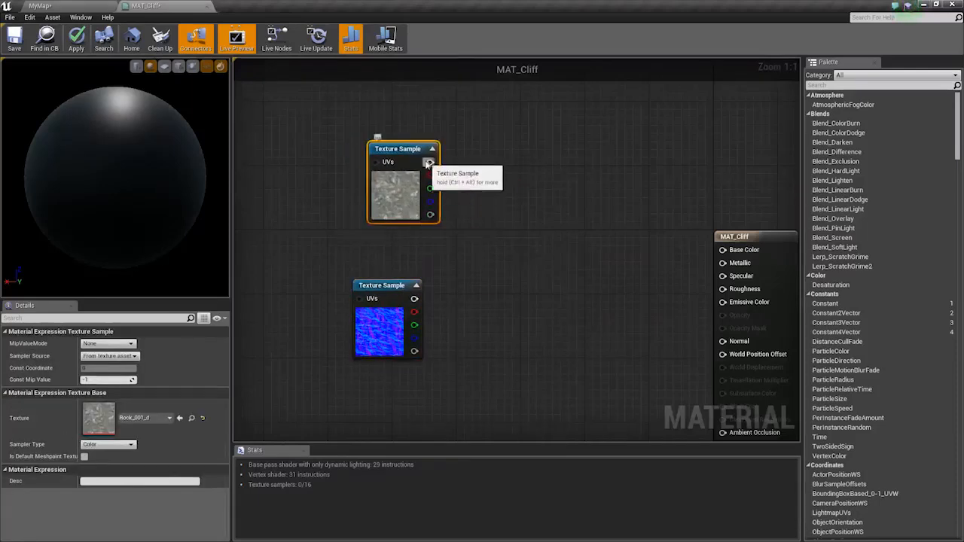
left_click_drag(428, 162, 414, 203)
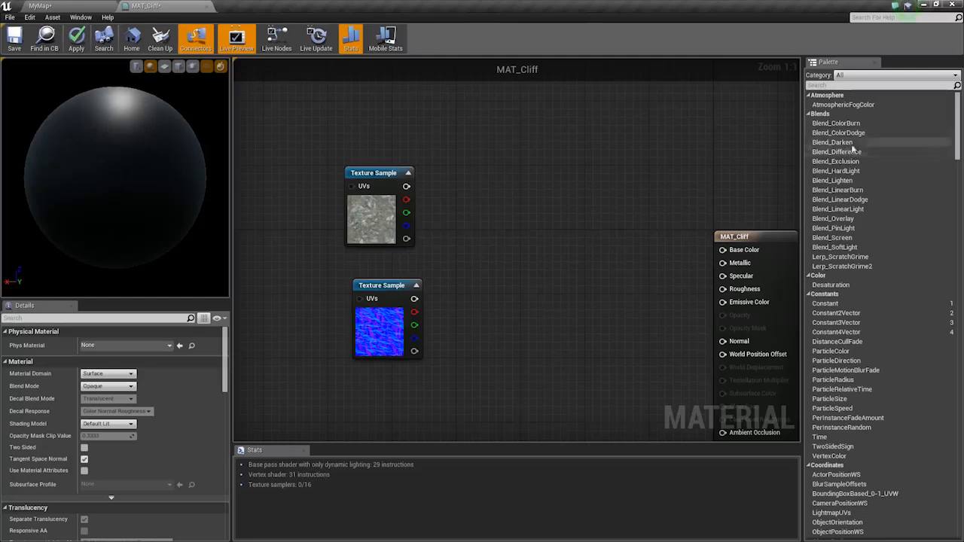
- Add a Blend_Overlay function node between the Rock_001_d sample and the material output
left_click_drag(826, 225, 556, 212)
right_click_drag(555, 275, 563, 243)
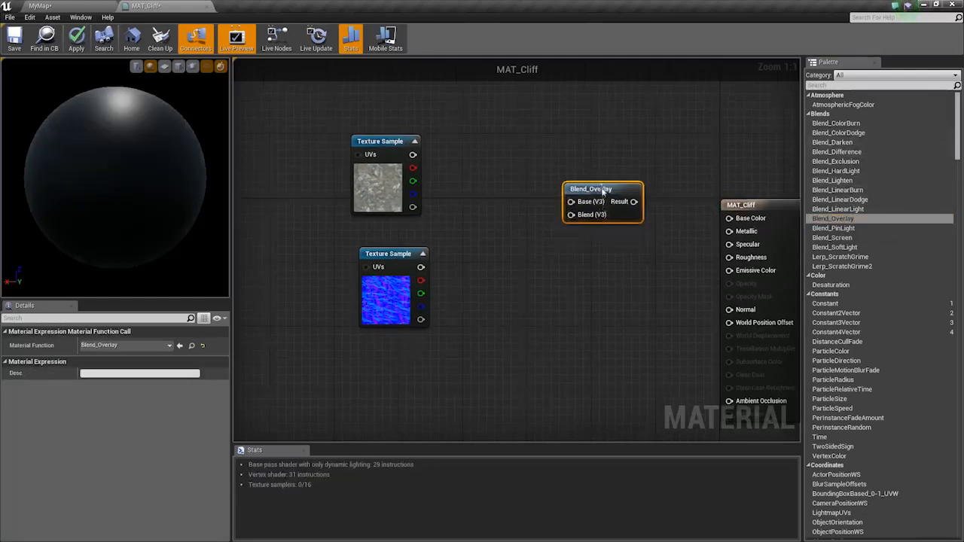
left_click_drag(604, 192, 536, 177)
right_click_drag(394, 191, 461, 219)
left_click_drag(433, 190, 432, 173)
right_click_drag(431, 174, 453, 316)
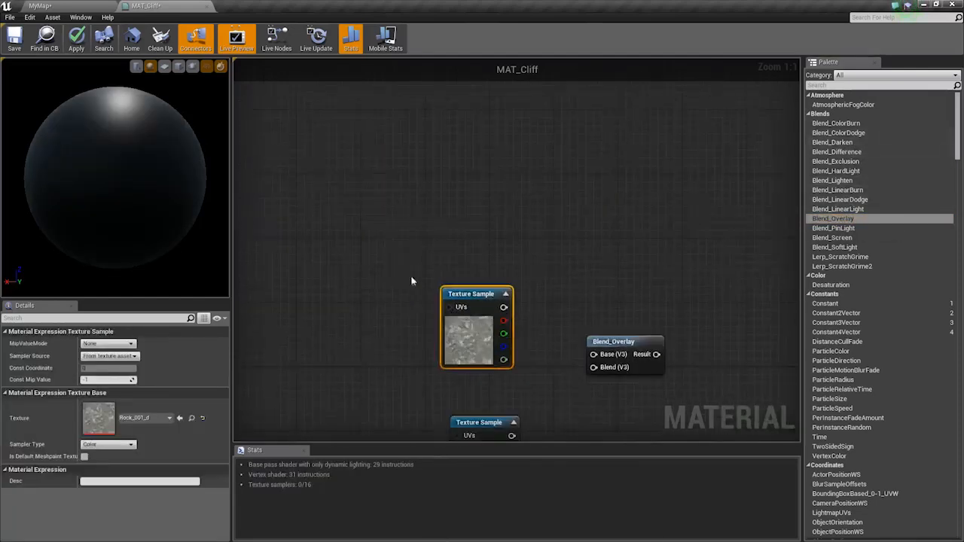
- Duplicate the Rock_001_d sample, place the copy above the original, and duplicate the Rock_001_n sample
key("ctrl+w")
left_click_drag(569, 400, 473, 244)
right_click_drag(471, 307, 485, 166)
left_click_drag(490, 313, 482, 313)
right_click_drag(549, 399, 561, 322)
key("ctrl+w")
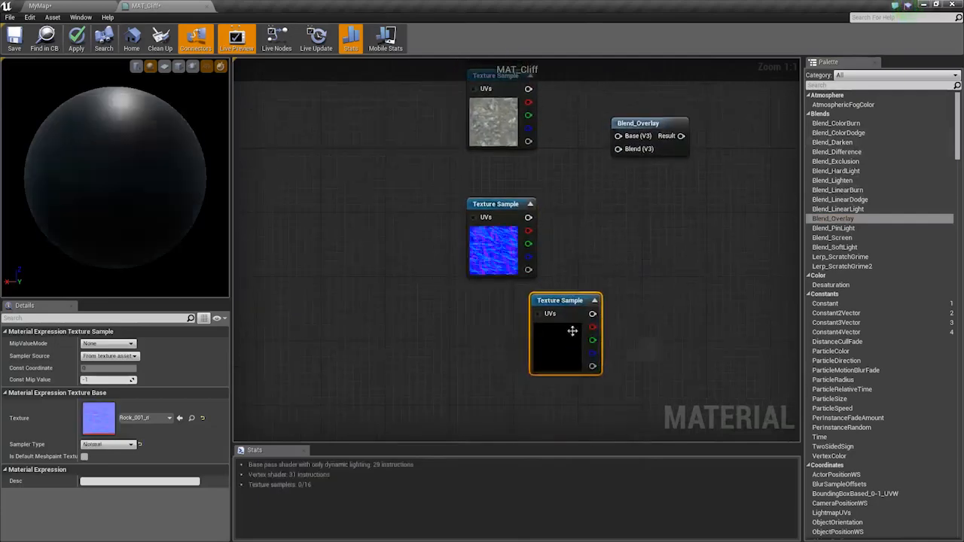
- Place the duplicated Rock_001_n sample directly beneath the original and feed the original's output into a new R G component mask
left_click_drag(570, 328, 508, 322)
right_click_drag(569, 316, 463, 276)
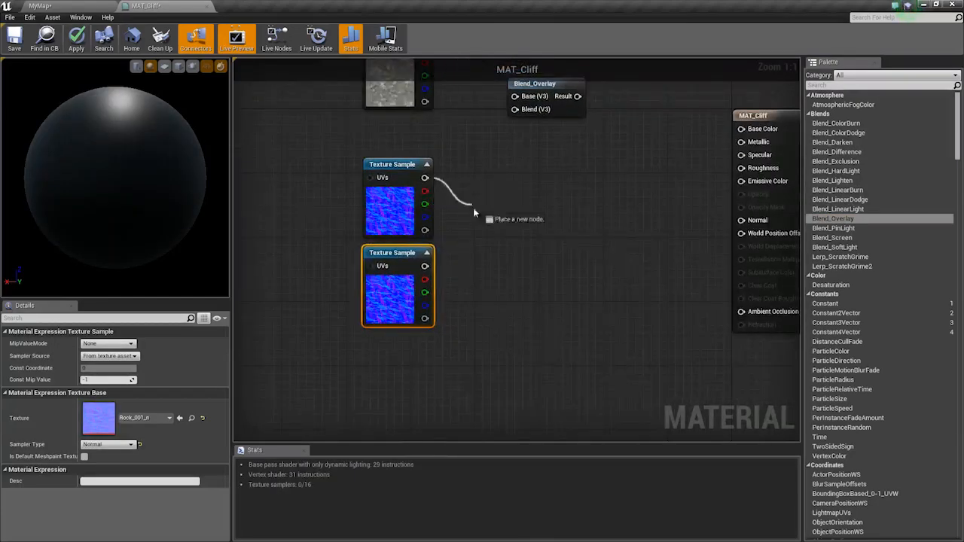
left_click_drag(473, 209, 473, 208)
type("mask")
key("Return")
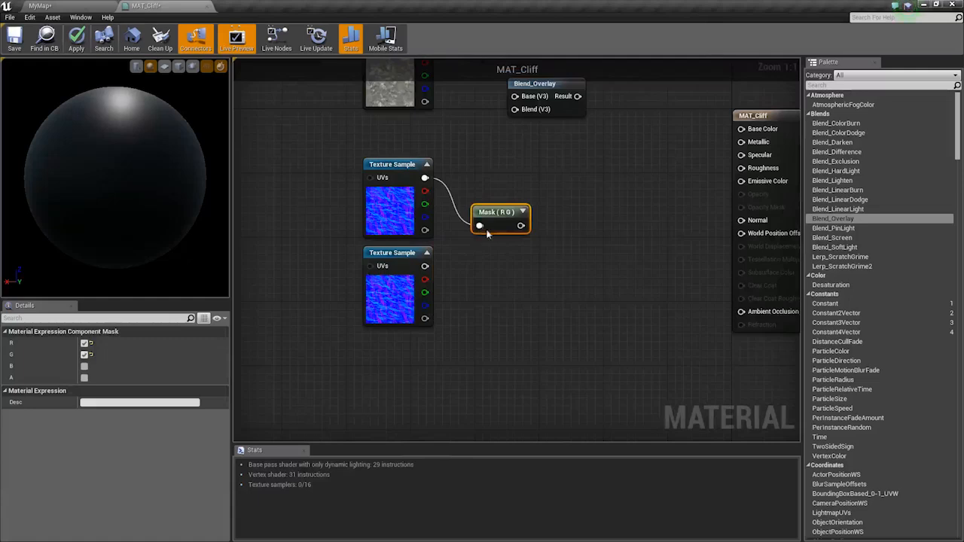
- Move the lower Rock_001_n sample further down and connect its output to a duplicate of the R G mask
left_click_drag(407, 253, 399, 310)
left_click(497, 212)
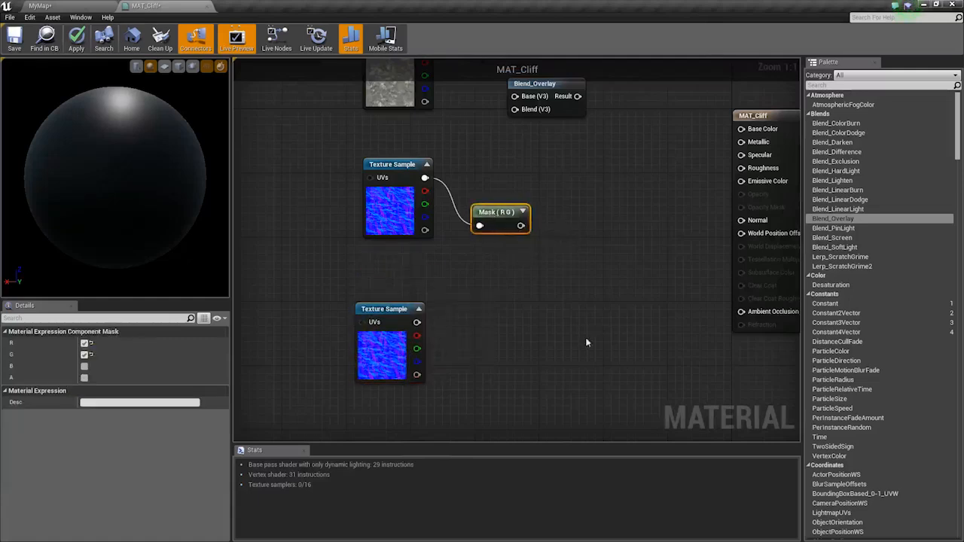
key("ctrl+w")
left_click_drag(586, 341, 479, 330)
right_click_drag(373, 260, 493, 310)
left_click_drag(500, 390, 607, 383)
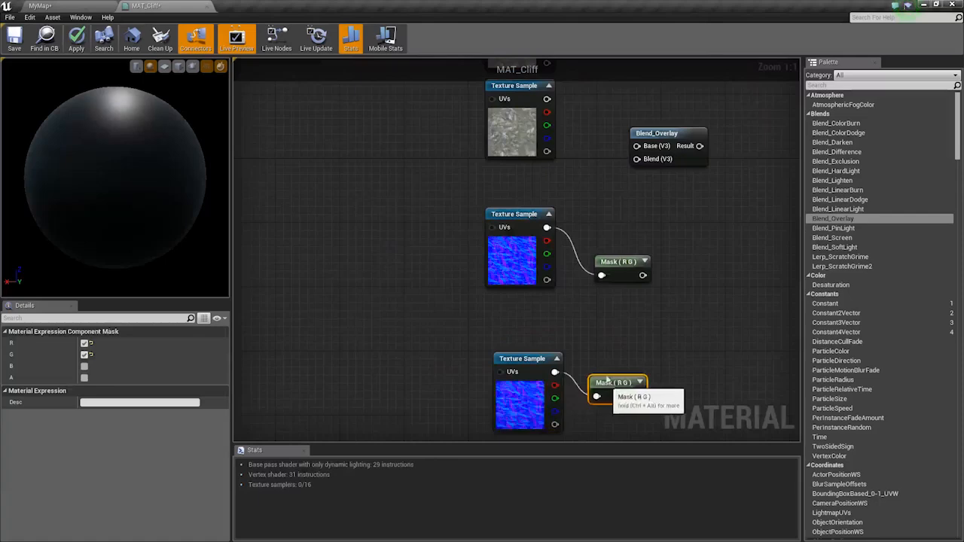
right_click_drag(643, 129, 600, 199)
left_click_drag(682, 183, 677, 183)
left_click(568, 181)
right_click_drag(345, 242, 547, 242)
key("u")
left_click(391, 204)
key("u")
left_click(392, 243)
right_click_drag(399, 260, 366, 258)
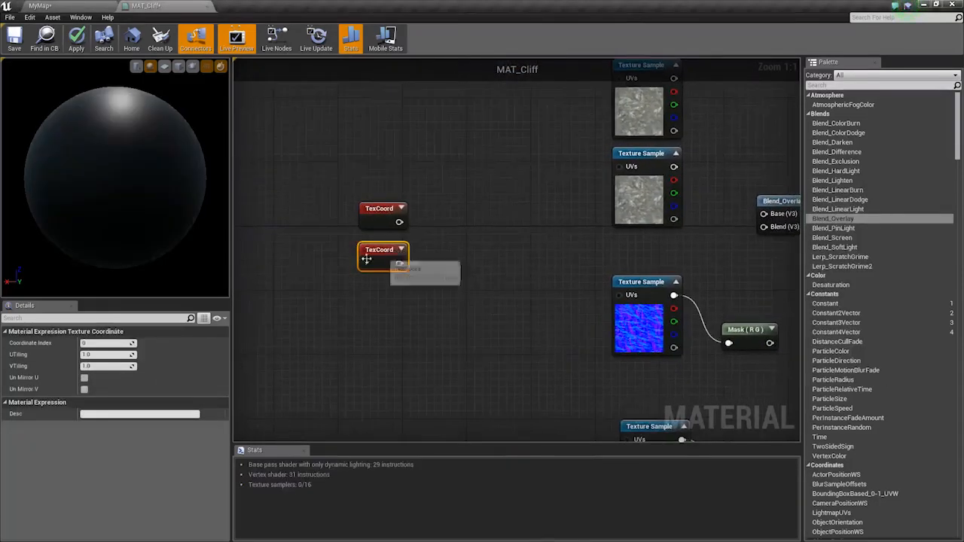
right_click_drag(436, 229, 401, 295)
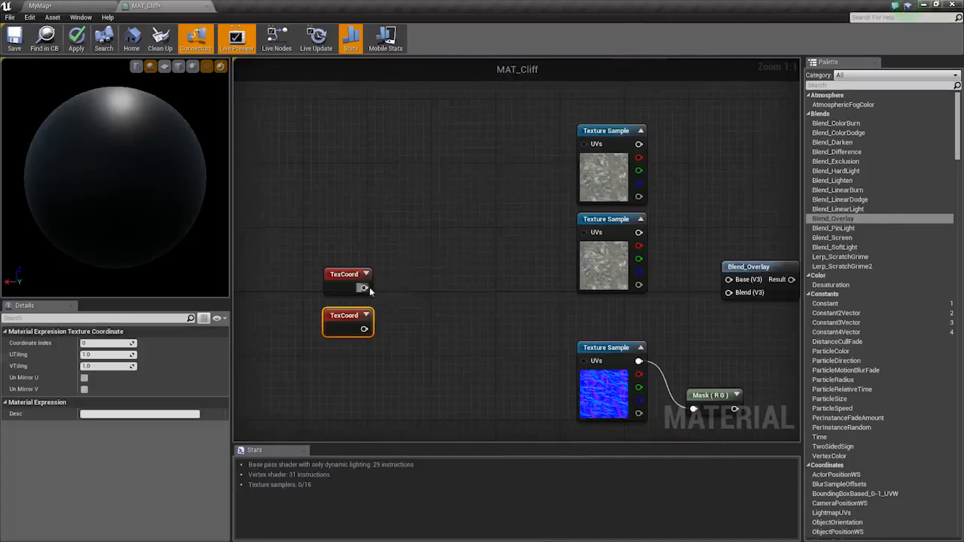
left_click_drag(364, 287, 588, 145)
right_click_drag(456, 250, 403, 283)
key("Delete")
left_click(338, 307)
key("Delete")
right_click_drag(363, 329, 382, 238)
- Add a TexCoord node before the texture samples and feed it into input A of a new Multiply node
left_click(351, 223)
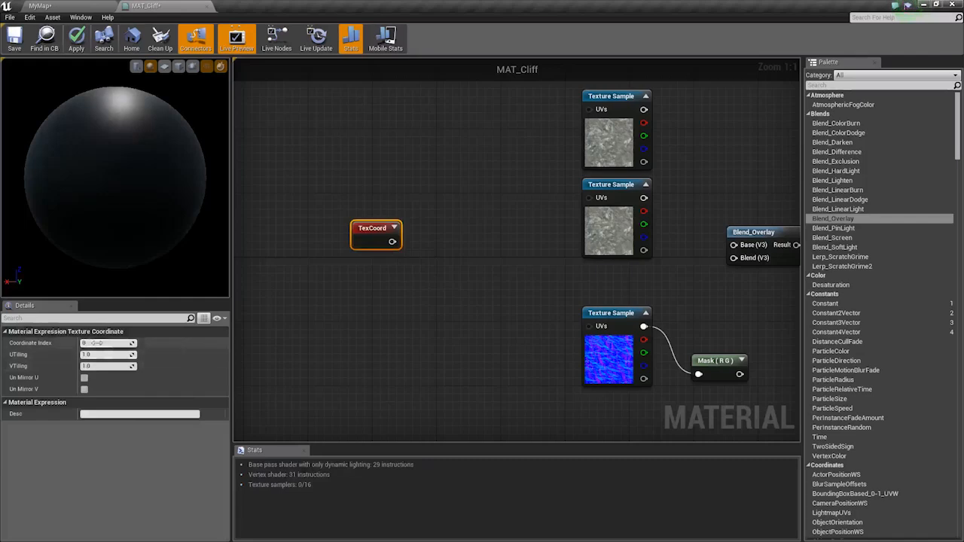
left_click_drag(487, 272, 485, 272)
type("mul")
key("Return")
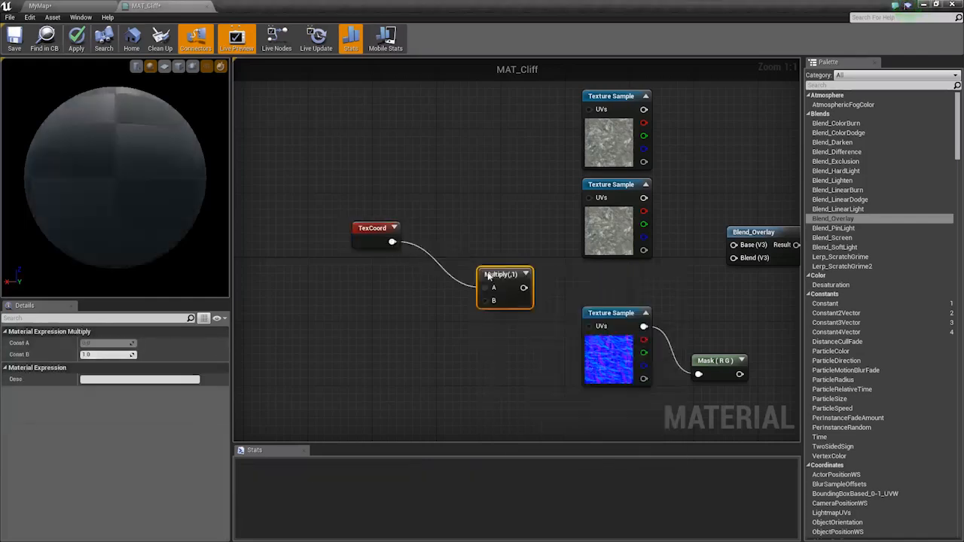
- Add a scalar parameter named Material Scale with default value 1 and connect it to the Multiply node's B input
key("1")
left_click(382, 300)
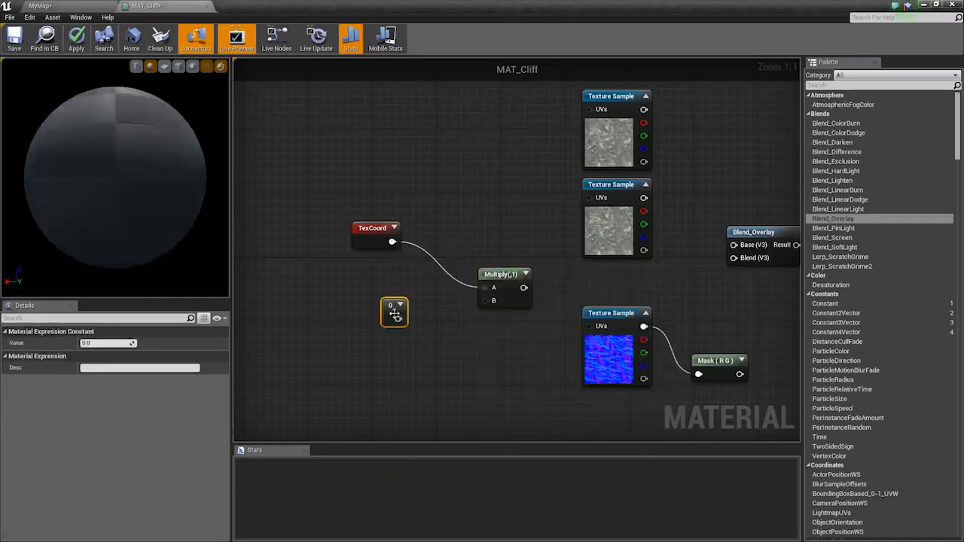
left_click_drag(397, 319, 485, 301)
right_click(389, 312)
left_click(424, 334)
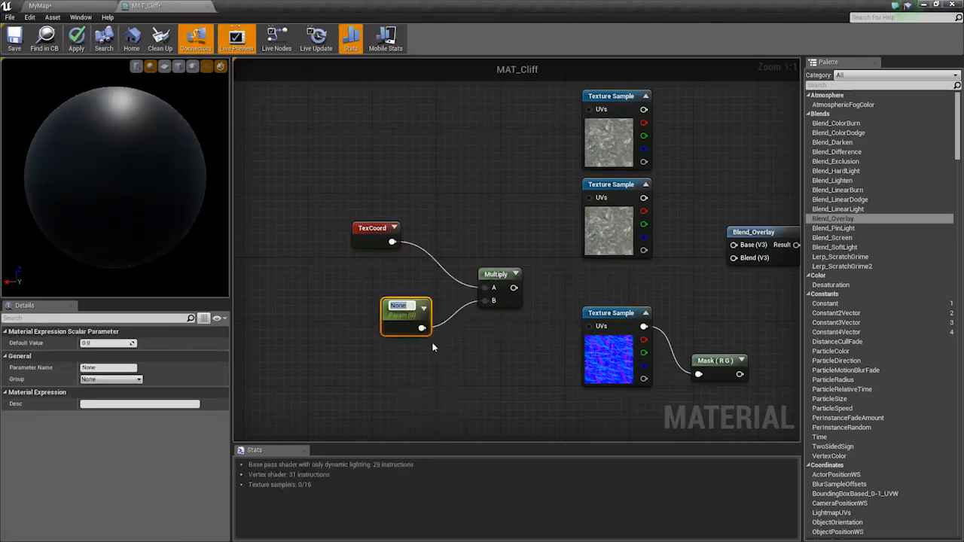
type("Material Scale")
key("Return")
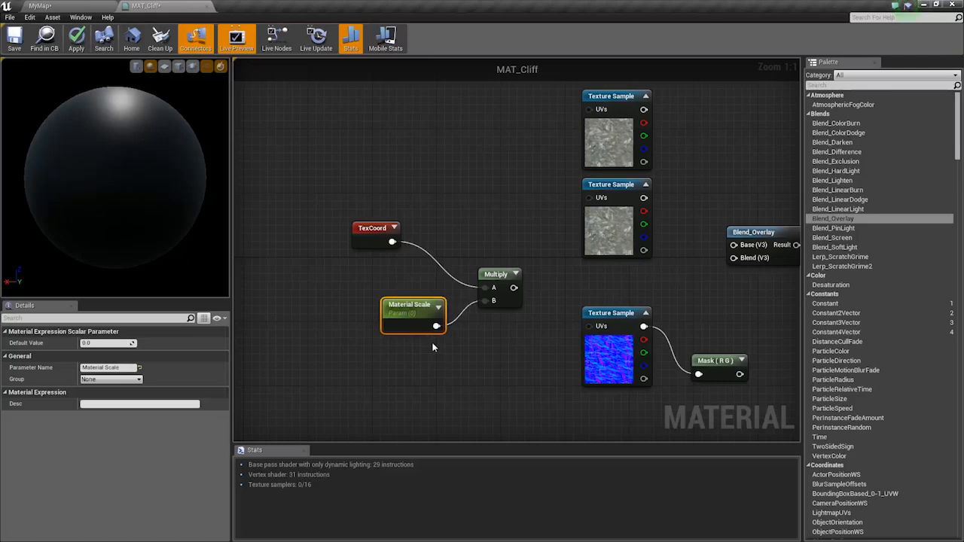
left_click_drag(421, 323, 372, 305)
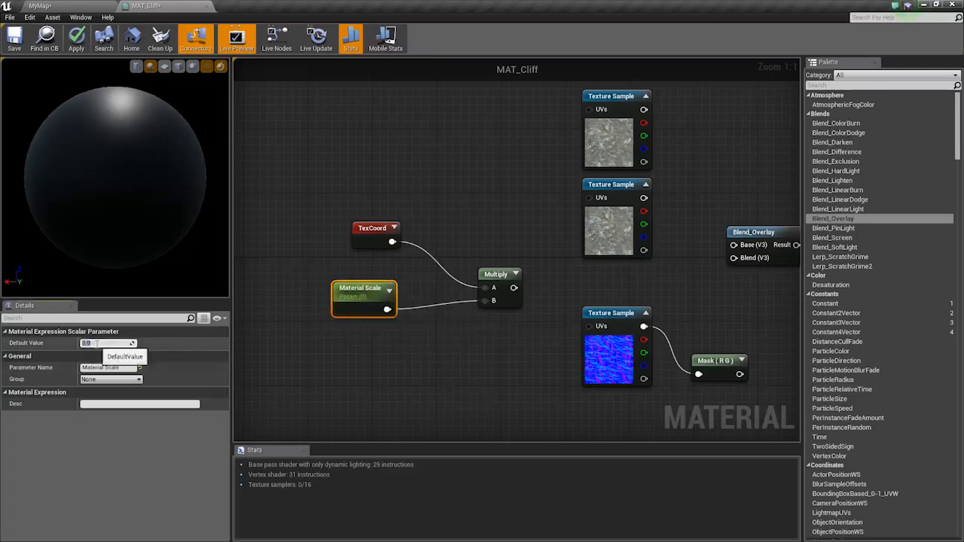
type("1")
key("Return")
- Move the Multiply node closer to TexCoord and feed its result into input A of a second Multiply node
left_click_drag(495, 277, 439, 243)
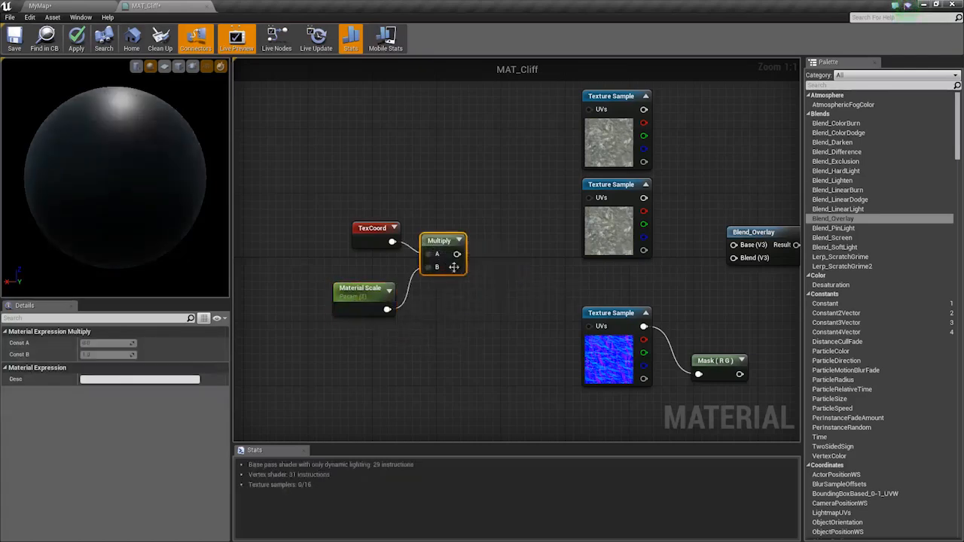
key("m")
left_click(493, 289)
left_click_drag(512, 296, 504, 281)
left_click_drag(456, 259, 456, 256)
right_click_drag(408, 318, 434, 280)
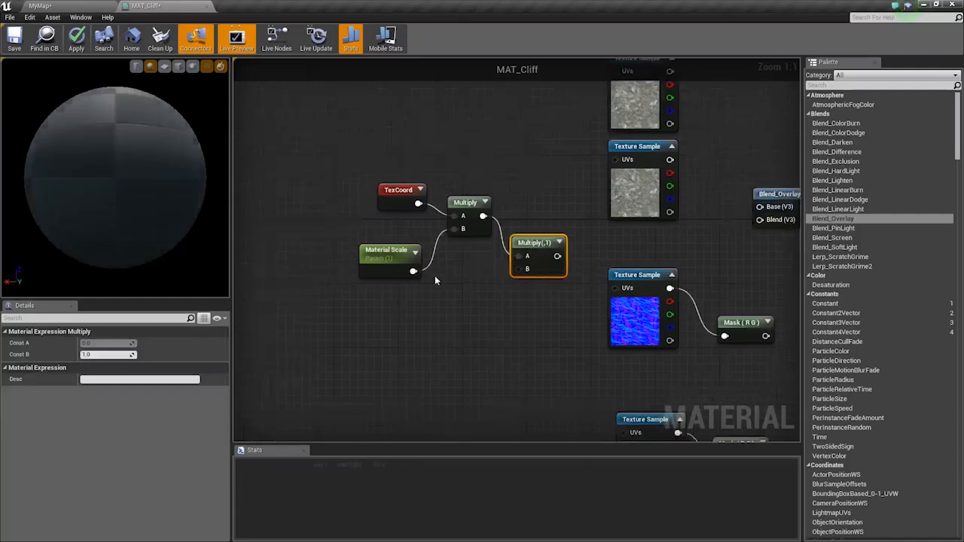
- Add a constant with value 0.256 and connect it to input B of the second Multiply node
key("1")
left_click(435, 278)
left_click_drag(451, 297, 405, 337)
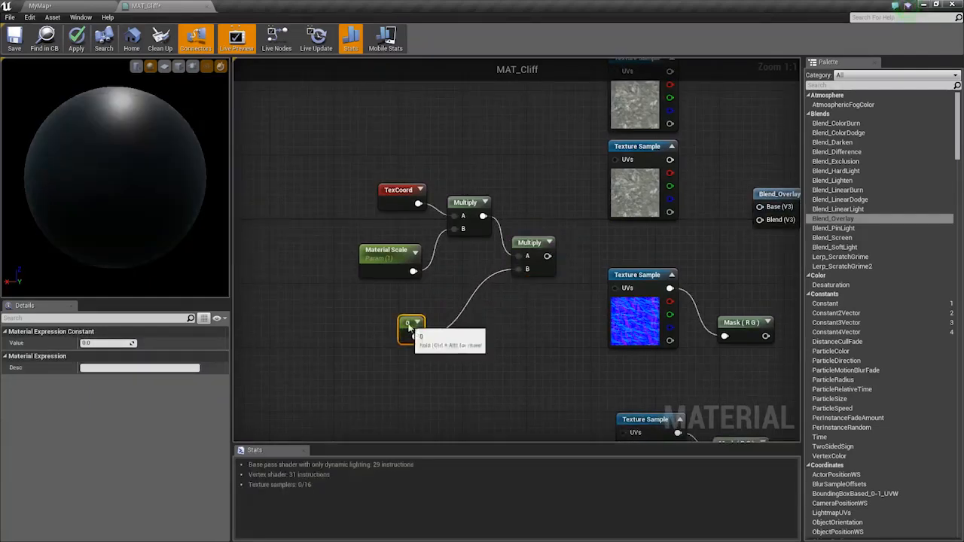
right_click(408, 325)
left_click(393, 330)
left_click(404, 330)
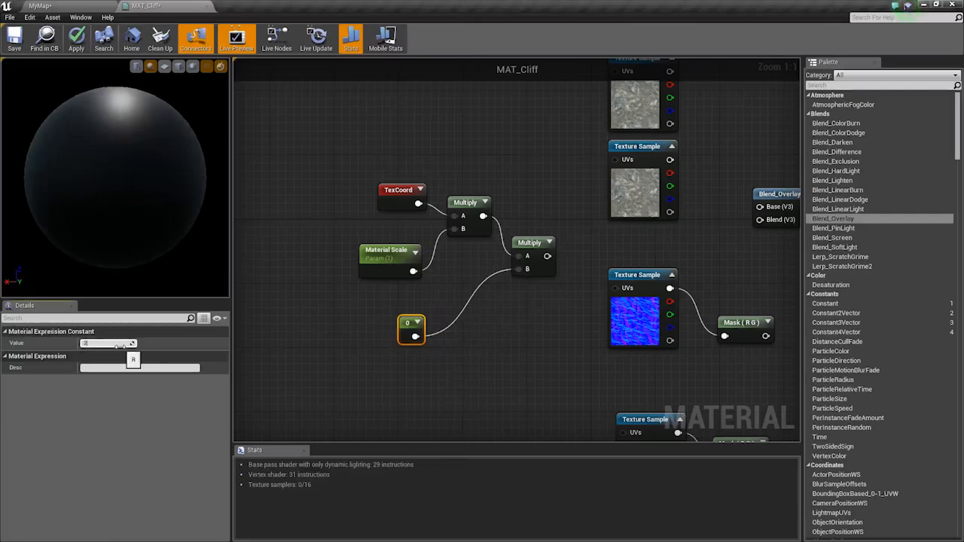
type("0.256")
key("Return")
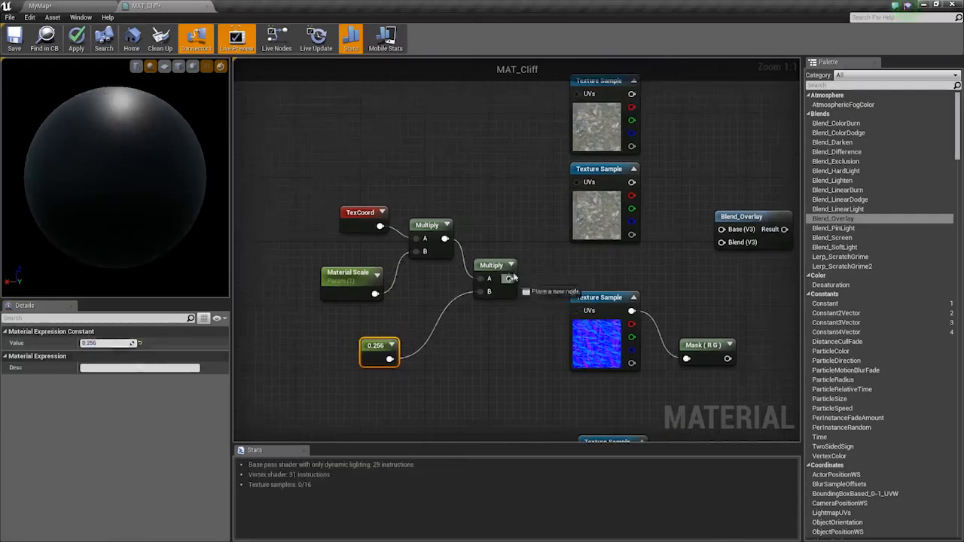
- Connect the second Multiply's output to the UVs of the top Rock_001_d sample and the lowest Rock_001_n sample
left_click_drag(572, 104, 577, 93)
right_click_drag(518, 282, 476, 202)
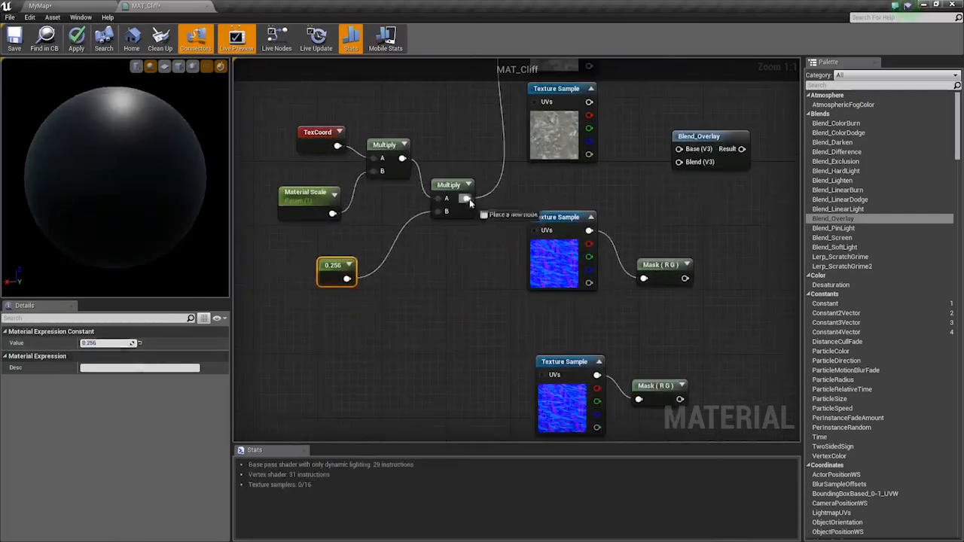
left_click_drag(536, 364, 543, 374)
right_click_drag(496, 287, 503, 387)
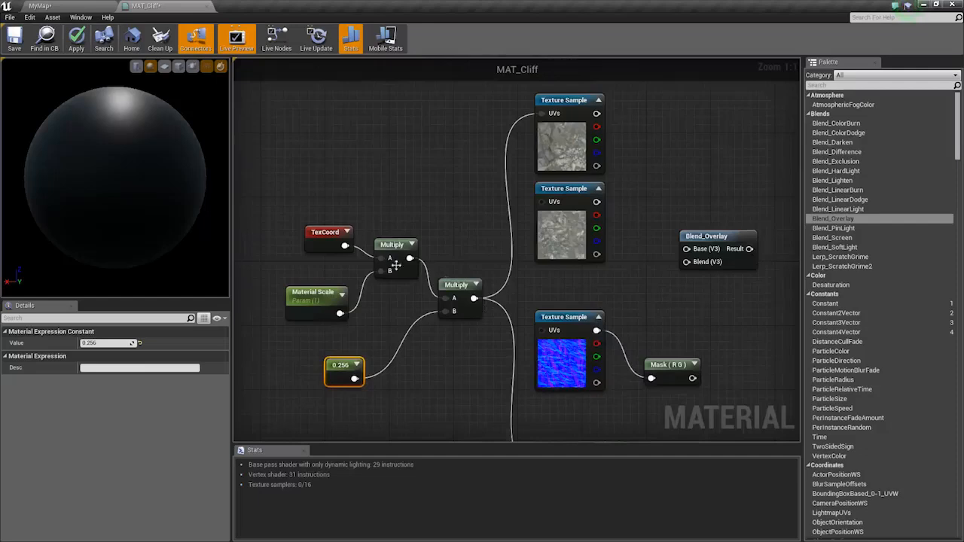
- Connect the first Multiply's output to the UVs of the upper Rock_001_n sample and the second Rock_001_d sample
left_click_drag(410, 259, 410, 262)
left_click_drag(543, 334, 543, 331)
left_click_drag(541, 201, 520, 212)
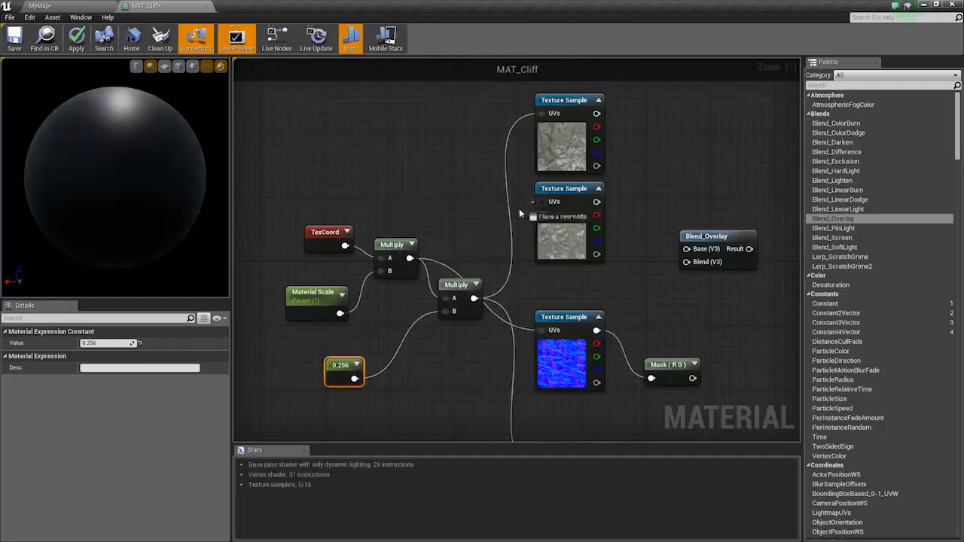
left_click_drag(407, 263, 409, 260)
- Connect the second Rock_001_d sample's colour output to the Base input of Blend_Overlay and reposition the blend node
right_click_drag(614, 202, 493, 218)
left_click_drag(473, 219, 565, 266)
right_click_drag(569, 248, 534, 277)
left_click_drag(534, 277, 573, 268)
right_click_drag(528, 225, 509, 233)
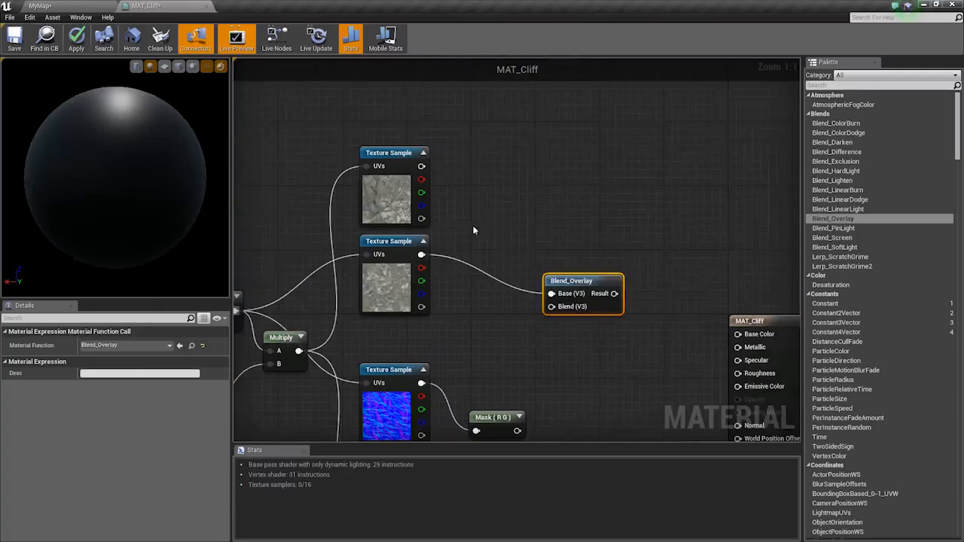
- Add a Lerp node with the top Rock_001_d sample in A and a new constant of 0.5 in B
left_click(473, 229)
left_click_drag(476, 234, 424, 170)
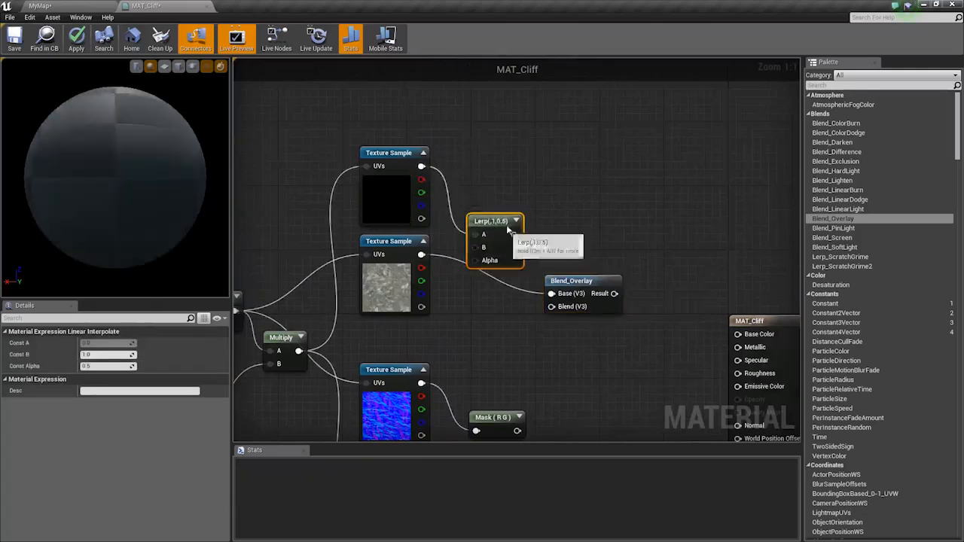
left_click_drag(506, 224, 579, 189)
left_click(482, 208)
left_click_drag(500, 228, 555, 213)
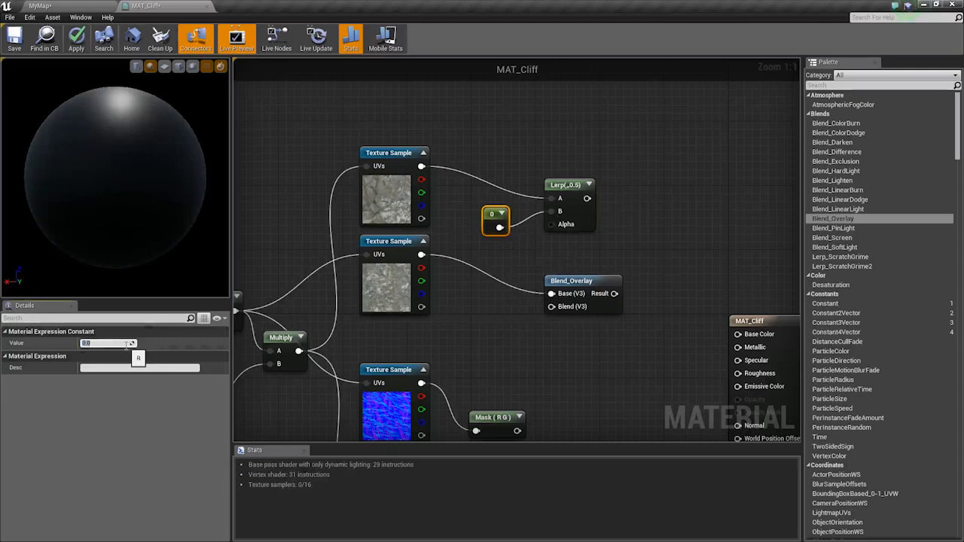
type("0.5")
key("Return")
- Add a scalar parameter named Diffuse Overlay Strength and connect it to the Alpha input of the Lerp node
mouse_move(521, 255)
right_mouse_down()
mouse_move(446, 245)
mouse_move(509, 295)
mouse_move(490, 273)
mouse_move(522, 266)
right_mouse_up()
left_click(482, 270)
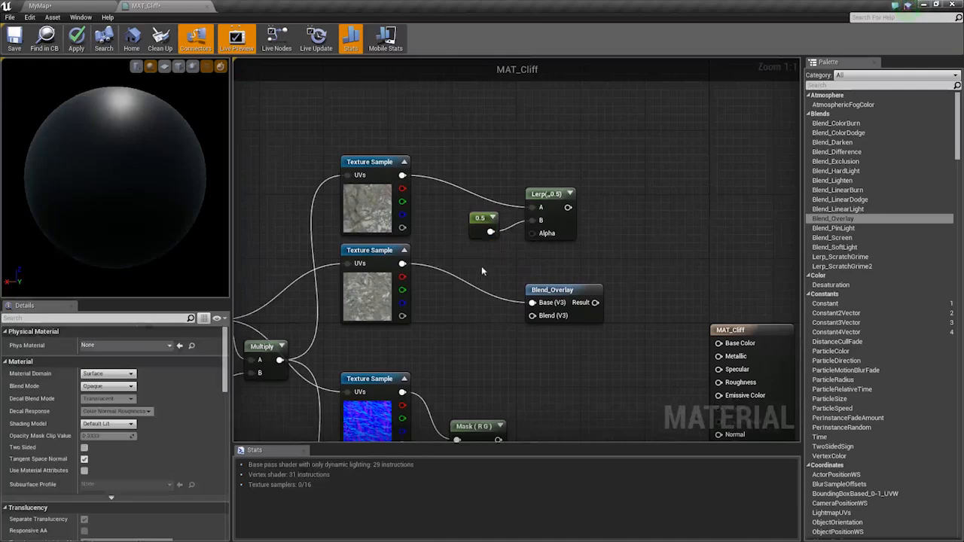
key("1")
left_click(471, 253)
right_click(482, 262)
left_click(496, 271)
type("Overlay Strength")
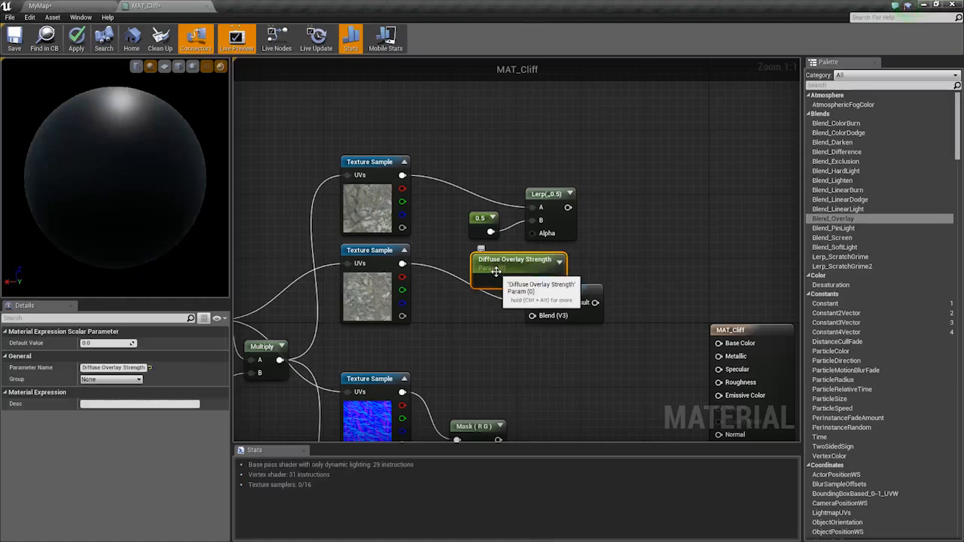
left_click_drag(535, 194, 614, 193)
left_click_drag(521, 270, 613, 233)
- Connect the Lerp output to Blend_Overlay's Blend input and the Blend_Overlay result to the material's Base Color
right_click_drag(605, 277, 535, 266)
left_click_drag(477, 278, 534, 286)
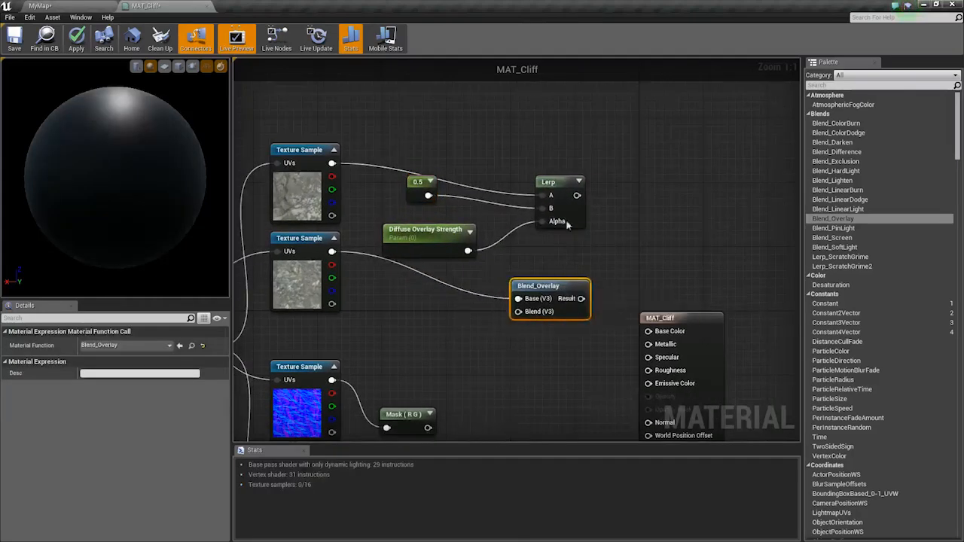
left_click_drag(575, 197, 539, 300)
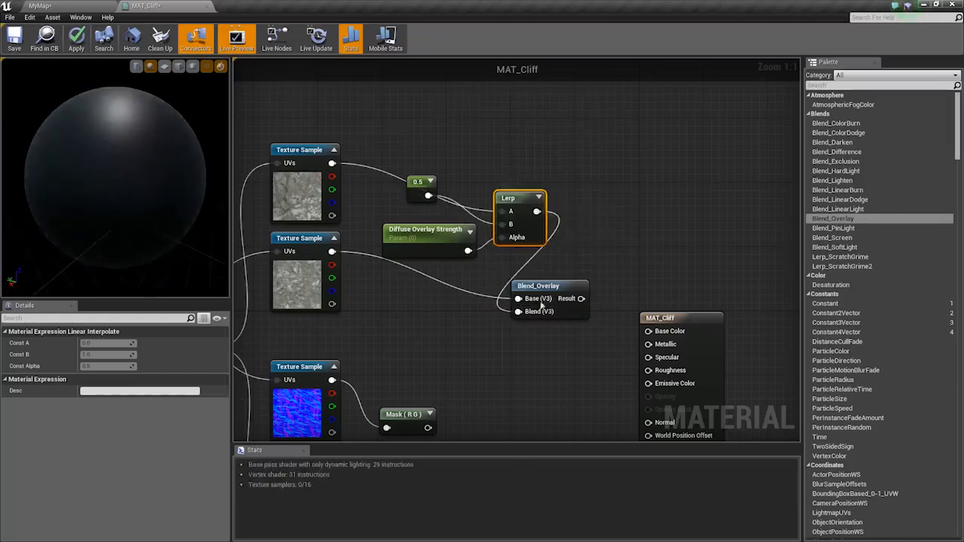
right_click_drag(540, 304, 481, 272)
left_click_drag(614, 308, 612, 303)
left_click_drag(651, 288, 706, 280)
- Examine the blended rock texture on the preview sphere from different angles and distances
left_click_drag(124, 185, 169, 181)
mouse_move(170, 181)
right_mouse_down()
mouse_move(169, 150)
mouse_move(169, 197)
right_mouse_up()
right_click_drag(364, 205, 461, 252)
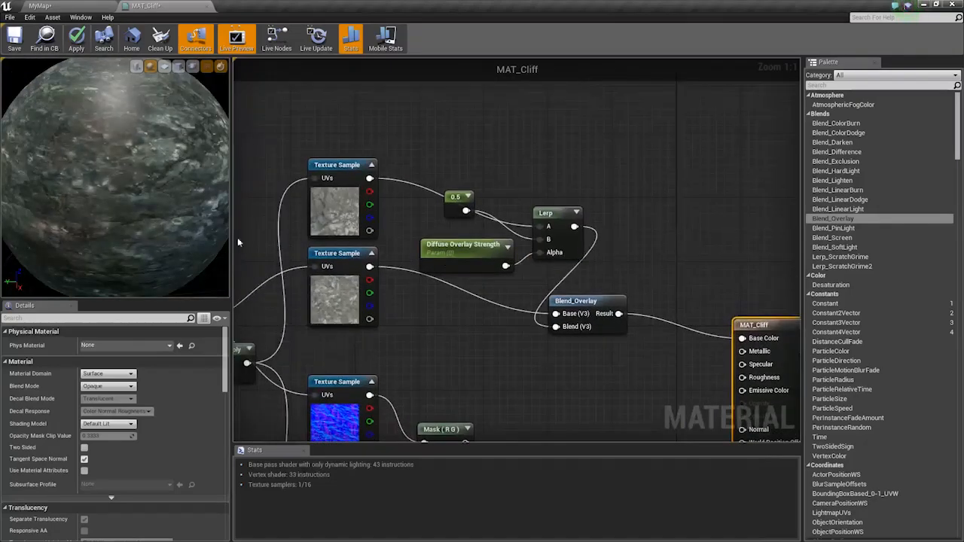
left_click_drag(170, 203, 136, 192)
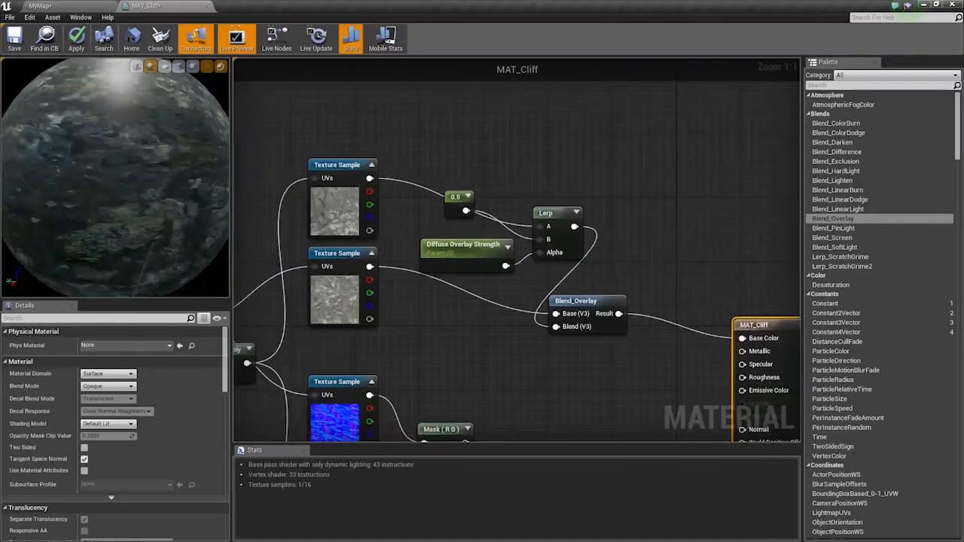
mouse_move(135, 192)
right_mouse_down()
mouse_move(136, 169)
mouse_move(136, 181)
right_mouse_up()
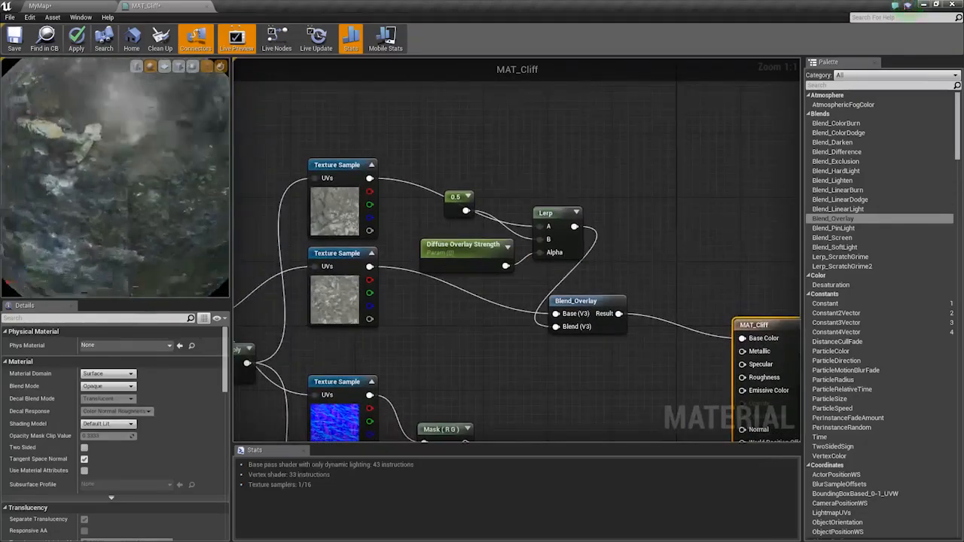
left_click_drag(178, 219, 204, 217)
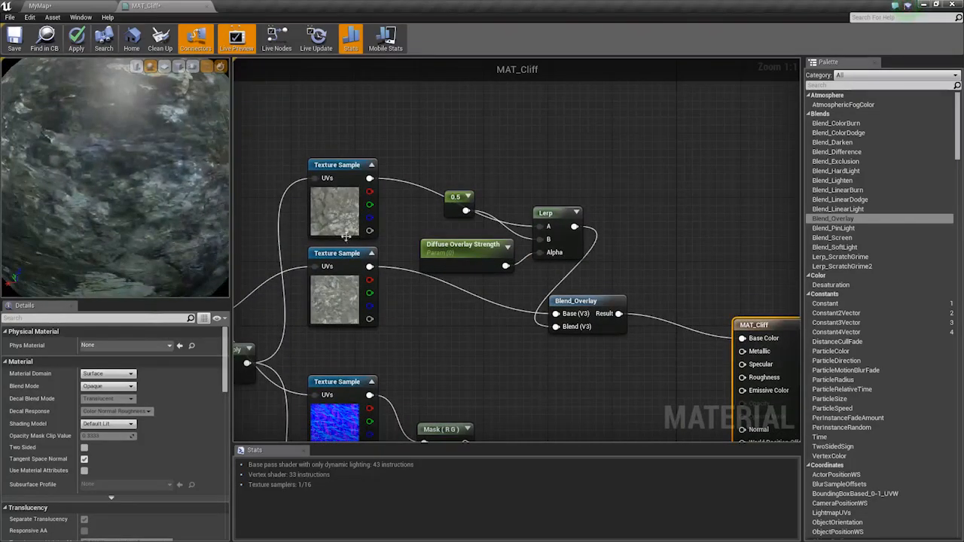
right_click_drag(308, 254, 416, 255)
right_click_drag(170, 197, 170, 213)
left_click_drag(170, 214, 189, 204)
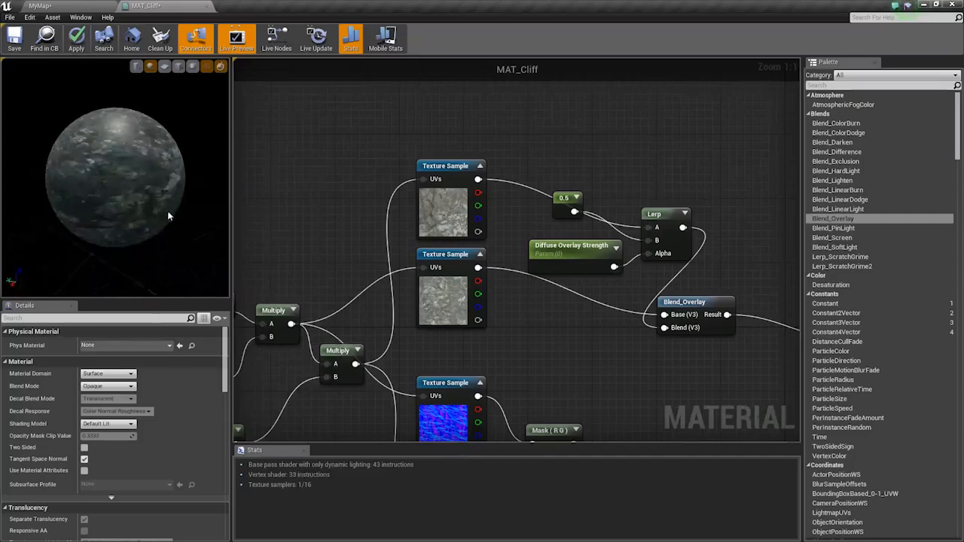
right_click_drag(170, 213, 170, 188)
- Set the default value of the Diffuse Overlay Strength parameter to about 0.38
right_click_drag(357, 268, 292, 295)
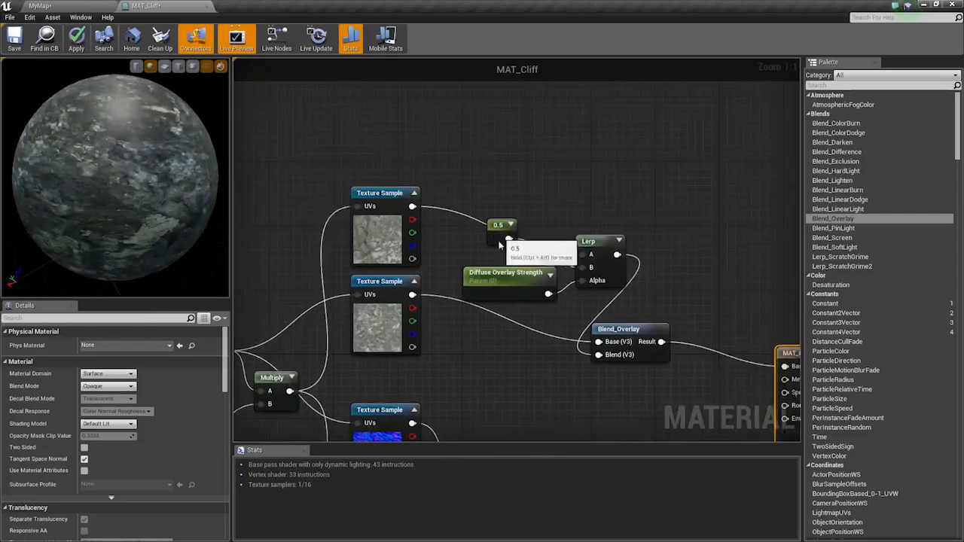
left_click(506, 274)
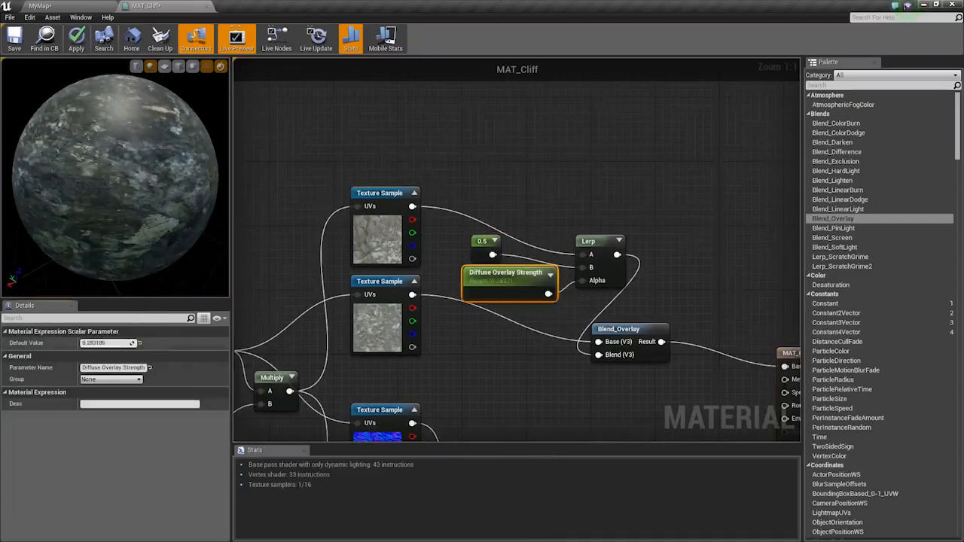
left_click_drag(109, 343, 119, 342)
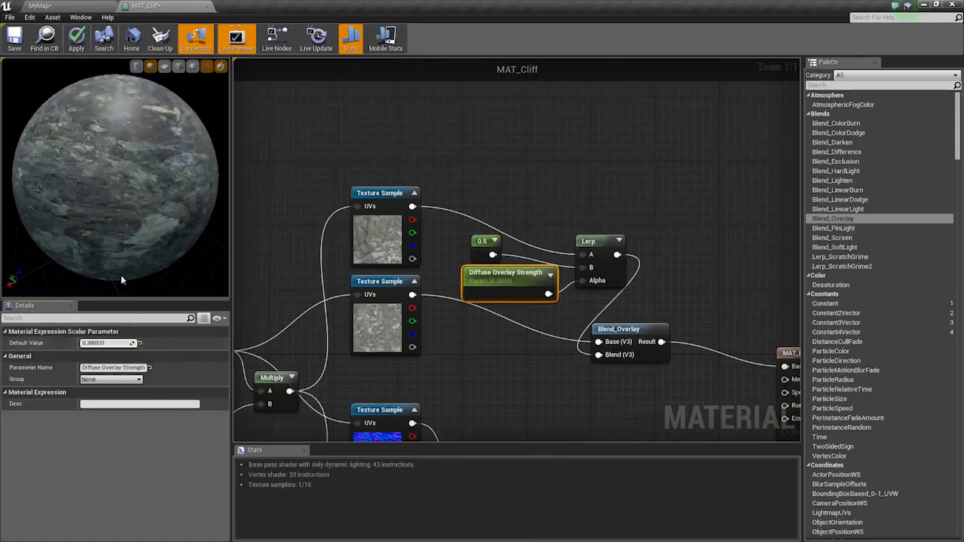
- Move Blend_Overlay closer to the material node, and align the lower normal Texture Sample and its mask beneath the upper normal sample
right_click_drag(488, 294, 417, 269)
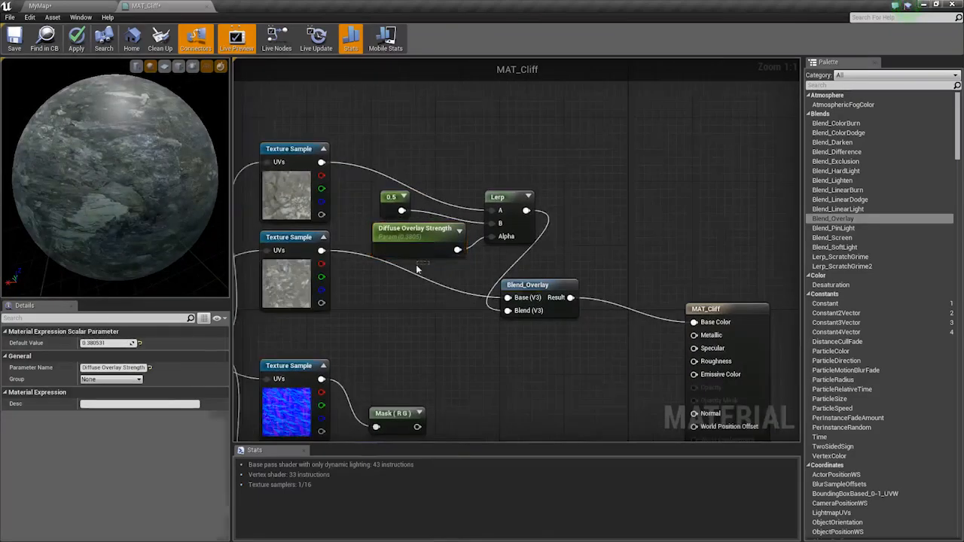
left_click_drag(416, 266, 414, 267)
right_click_drag(584, 334, 486, 234)
left_click_drag(439, 185, 471, 177)
right_click_drag(487, 249, 571, 216)
scroll(565, 226, "down", 2)
scroll(437, 287, "up", 2)
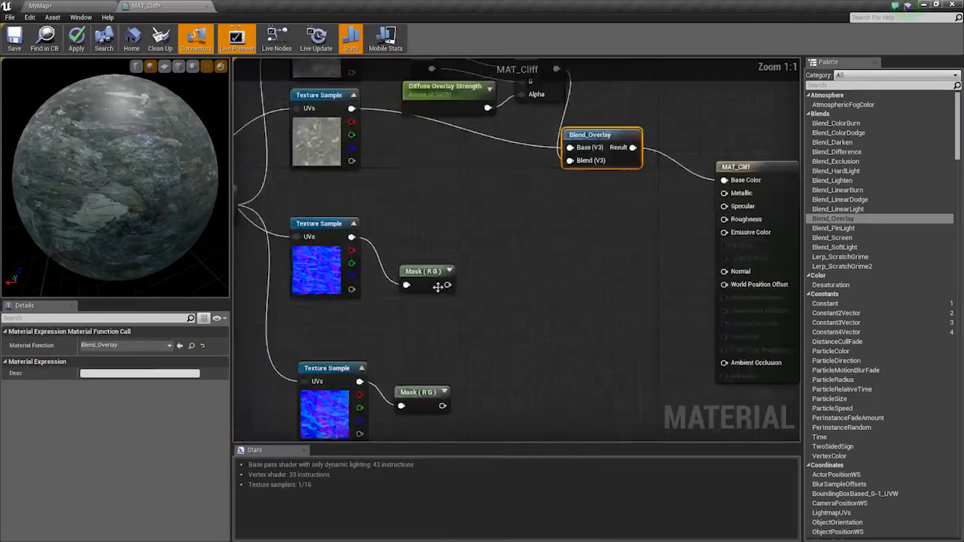
right_click_drag(437, 287, 536, 229)
left_click_drag(374, 300, 451, 304)
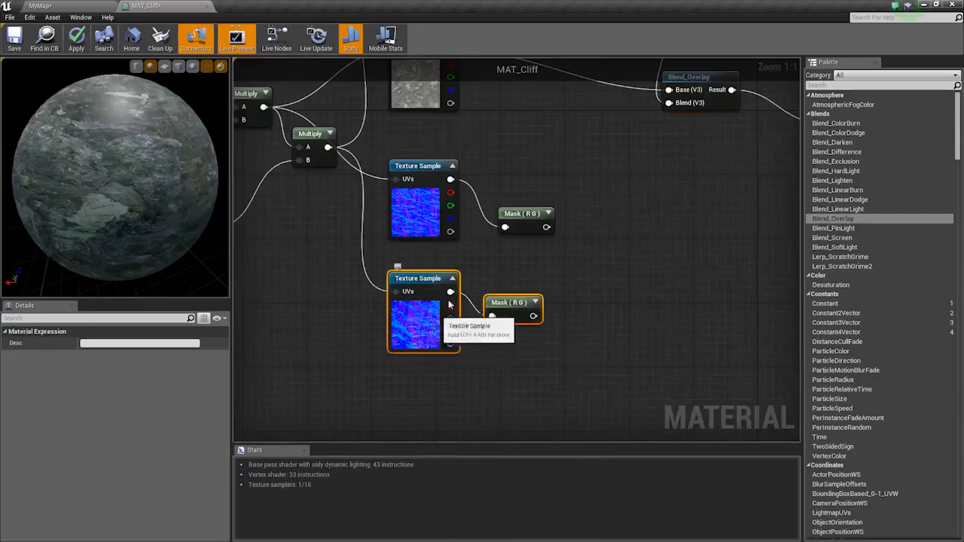
right_click_drag(450, 304, 396, 458)
right_click_drag(490, 218, 431, 187)
right_click_drag(605, 222, 515, 207)
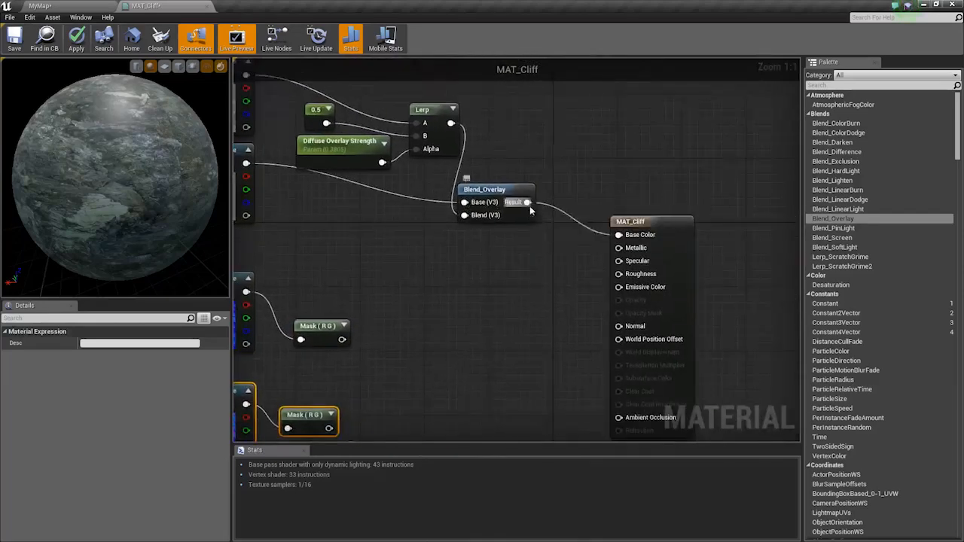
left_click_drag(528, 202, 524, 264)
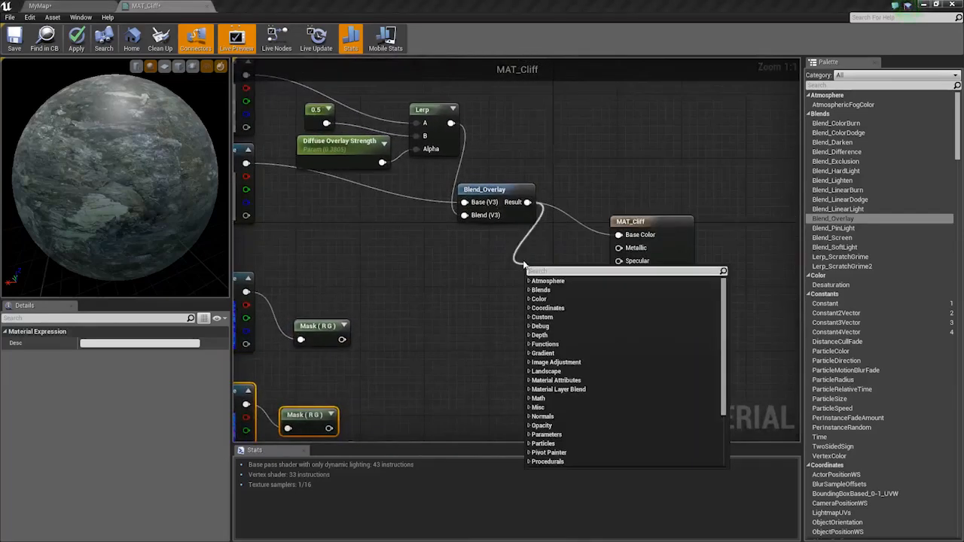
type("clamp")
key("Return")
- Move the MAT_Cliff result node farther away from Blend_Overlay to make room for more nodes
right_click_drag(668, 226, 612, 232)
left_click_drag(634, 232, 755, 232)
right_click_drag(611, 268, 592, 272)
left_click_drag(505, 279, 666, 278)
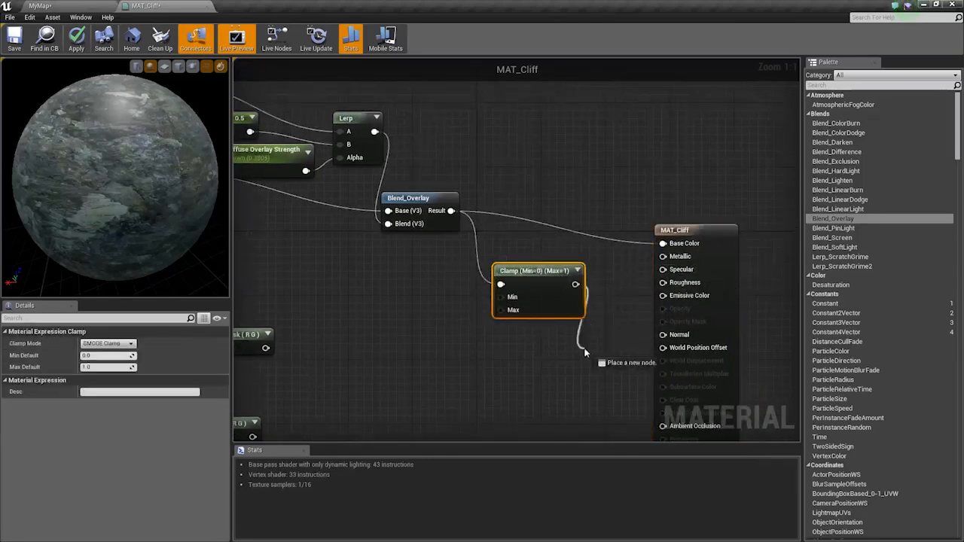
left_click_drag(559, 375, 549, 378)
left_click(494, 340)
left_click(521, 304)
key("Delete")
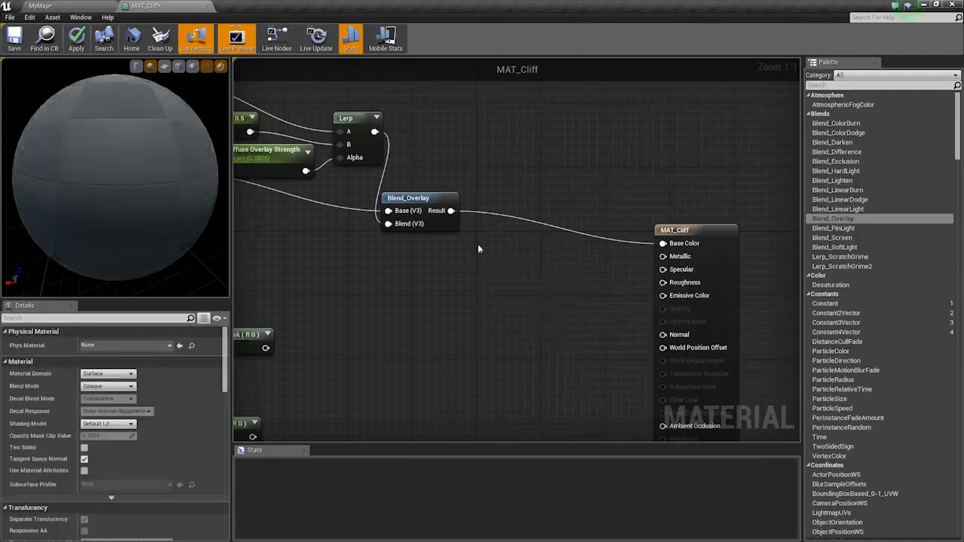
- Add a Component Mask node fed by Blend_Overlay's Result, limit it to the R channel, and expand its preview
left_click_drag(451, 210, 478, 286)
type("comp")
key("Return")
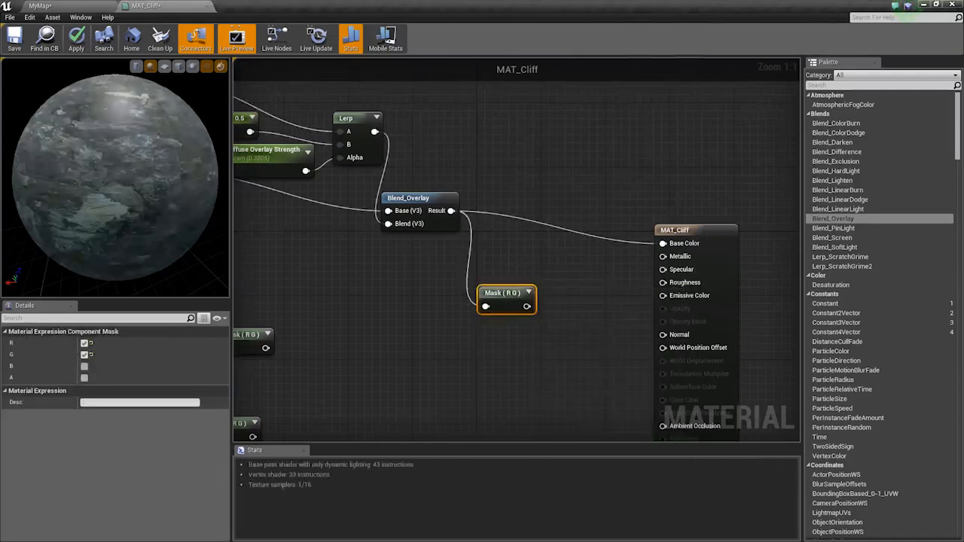
left_click(84, 354)
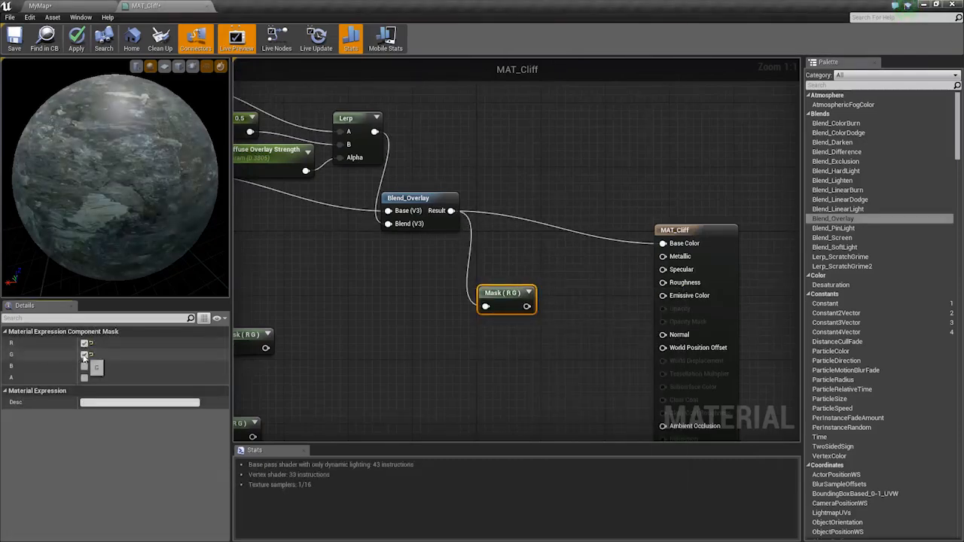
left_click(522, 294)
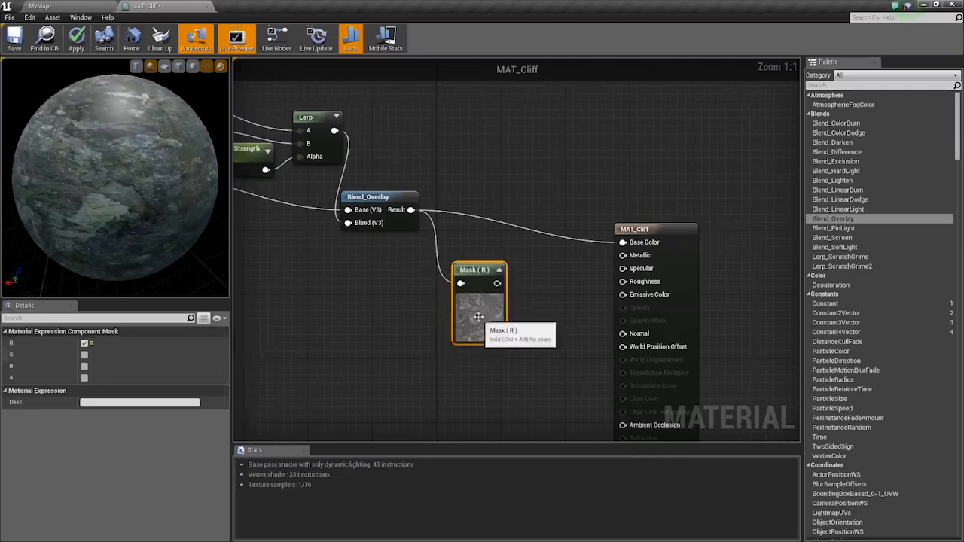
- Add a Multiply node with the R mask's output connected to its A input
left_click_drag(525, 295, 501, 291)
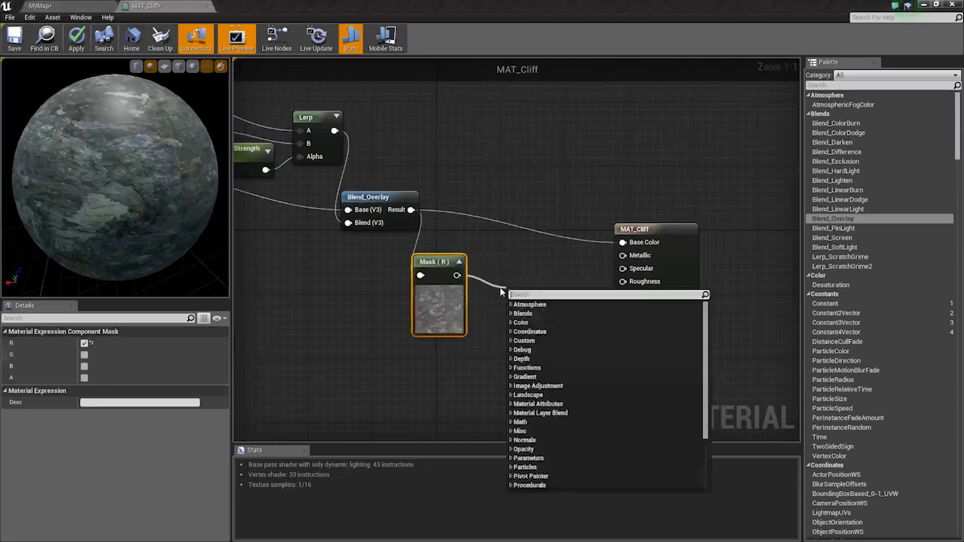
type("mul")
key("Return")
- Add a Roughness Mult scalar parameter of about 1.61 as the new Multiply's B input, and connect the Multiply to Roughness
left_click(414, 366)
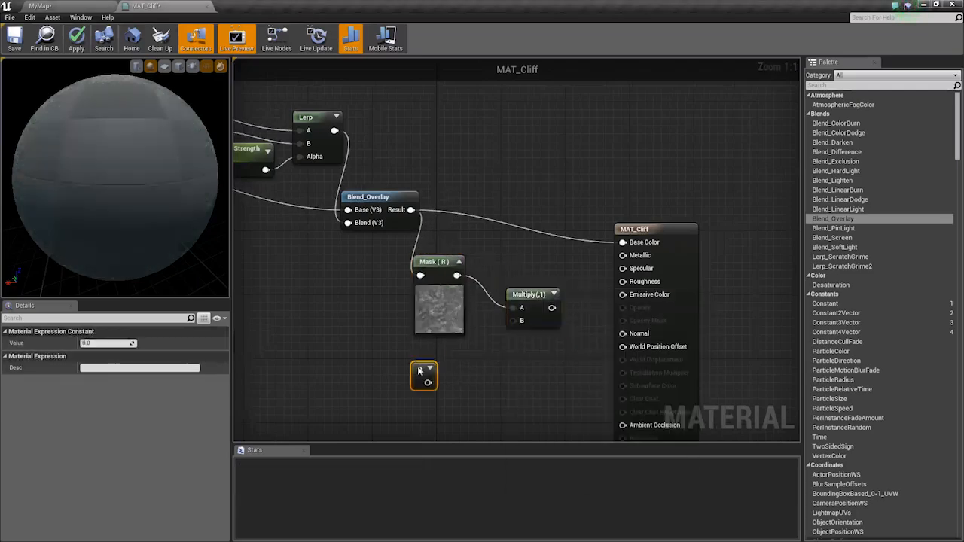
right_click(427, 372)
left_click(455, 375)
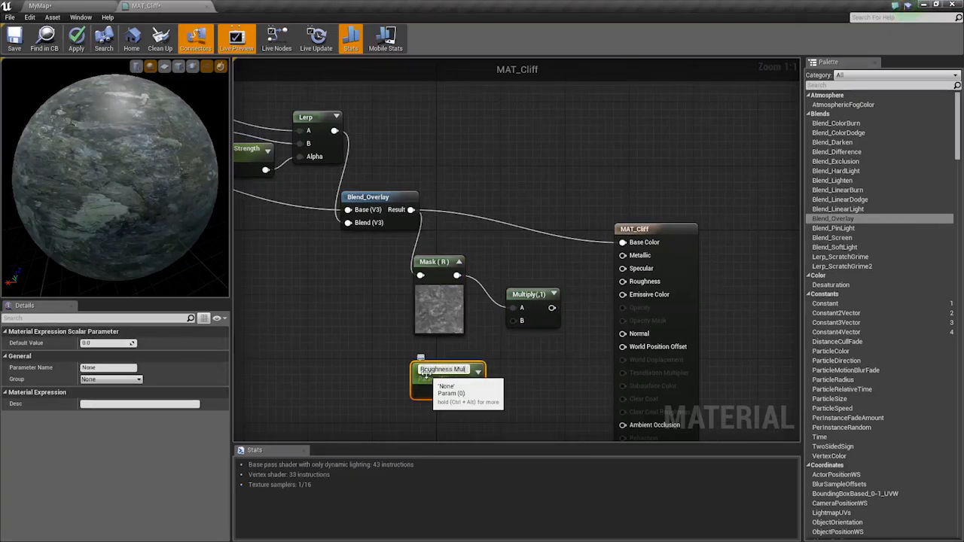
left_click_drag(106, 342, 120, 343)
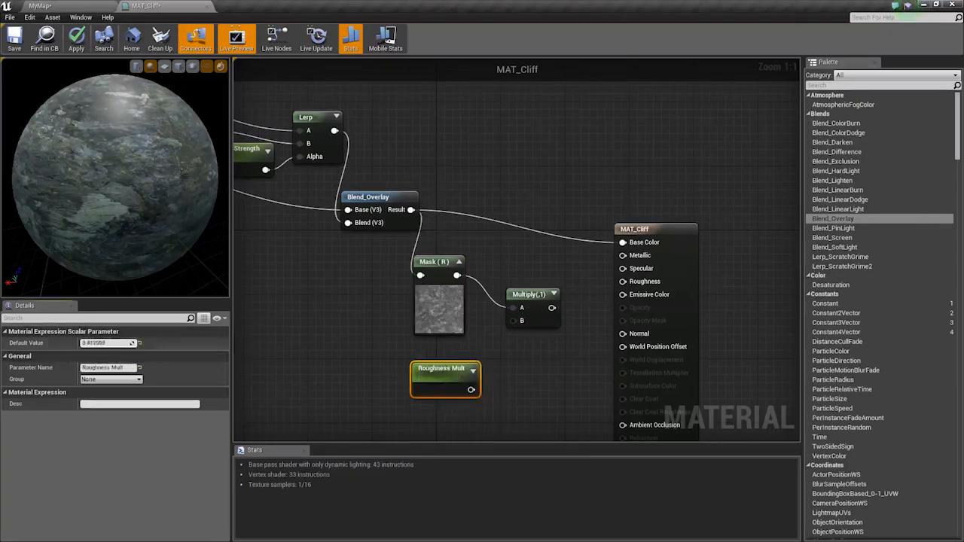
left_click_drag(471, 389, 623, 281)
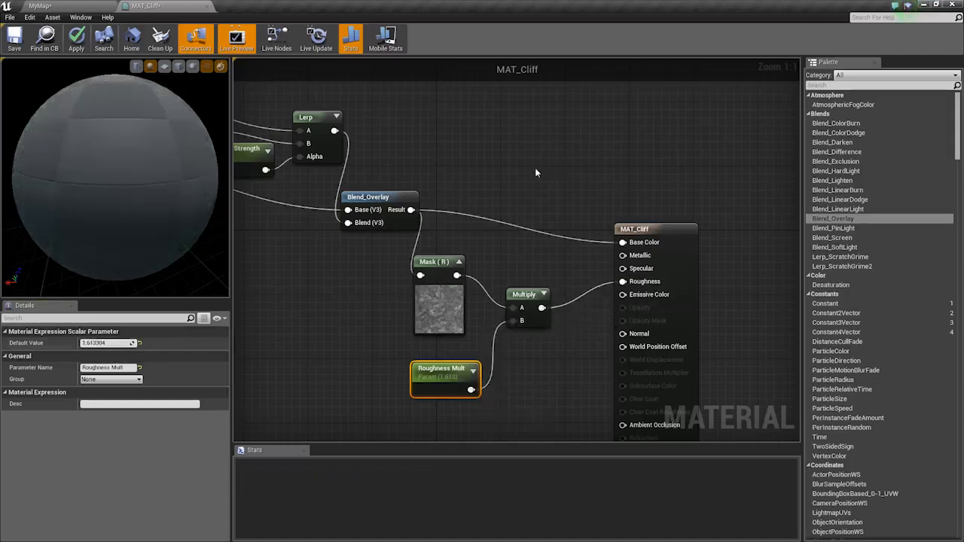
- Add a scalar parameter named Spec with a default of about 0.51 and connect it to the material's Specular input
left_click(552, 184)
type("Spec")
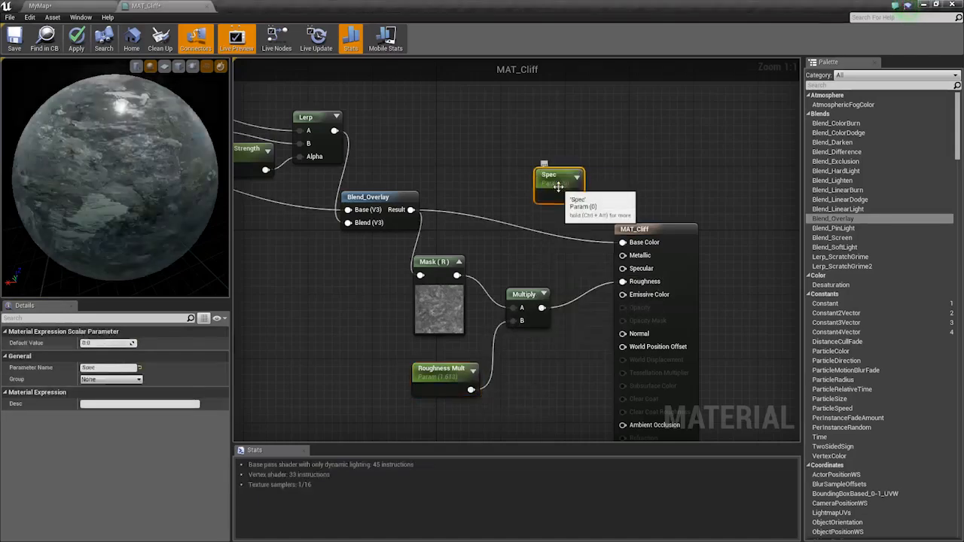
left_click_drag(105, 342, 128, 343)
left_click_drag(590, 195, 630, 269)
left_click_drag(582, 179, 549, 248)
- Add a Constant node of 0 and connect it to the material's Metallic input
right_click_drag(556, 357, 640, 289)
key("1")
left_click(602, 124)
left_click_drag(617, 142, 707, 186)
- Move the lower normal Texture Sample and its RG mask farther down, away from the upper normal sample
right_click_drag(316, 352, 491, 302)
scroll(491, 301, "down", 4)
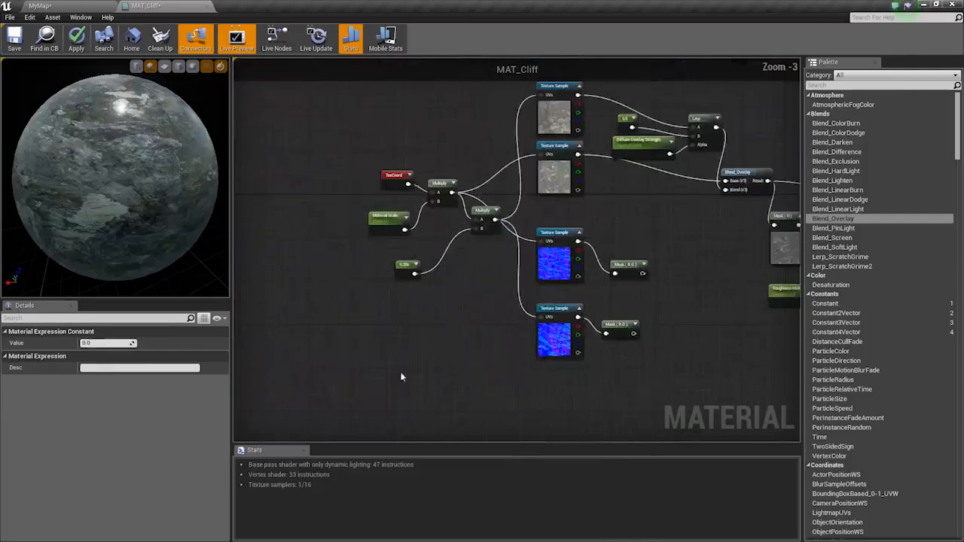
left_click_drag(383, 387, 646, 248)
scroll(659, 292, "up", 4)
right_click_drag(669, 318, 565, 279)
left_click(331, 284)
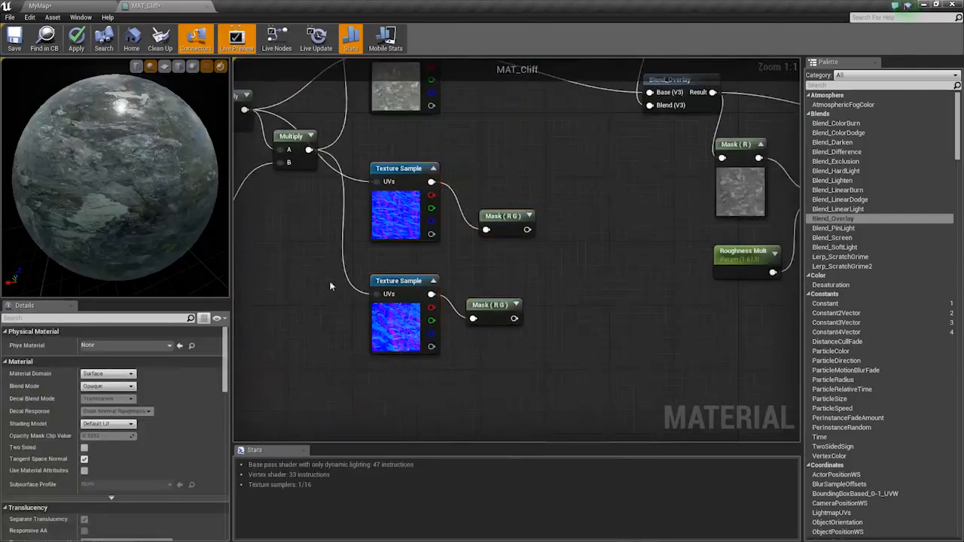
right_click_drag(332, 284, 381, 294)
left_click_drag(422, 428, 561, 333)
left_click_drag(426, 325, 426, 370)
right_click_drag(426, 371, 323, 321)
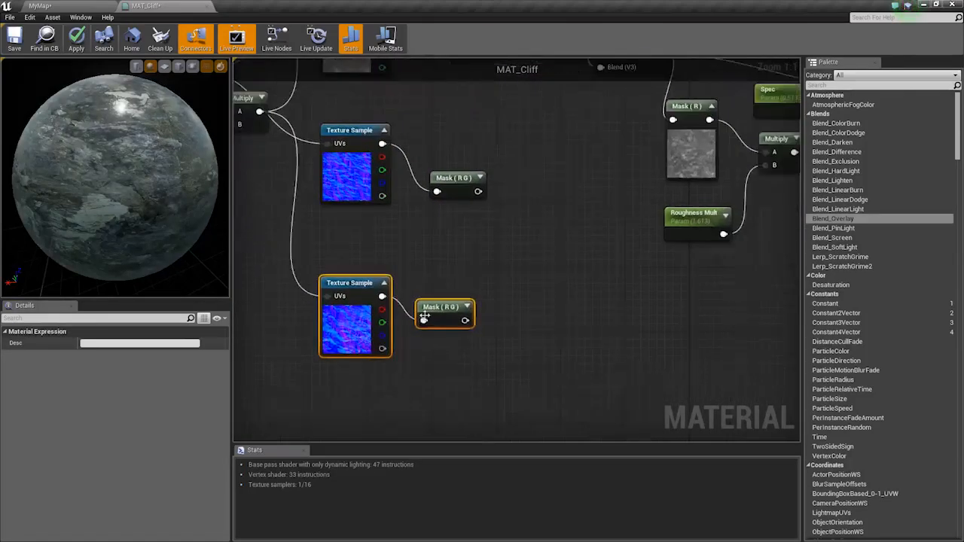
- Add an Add node fed by the lower RG mask and place it beyond the two normal masks
left_click_drag(465, 320, 545, 273)
type("add")
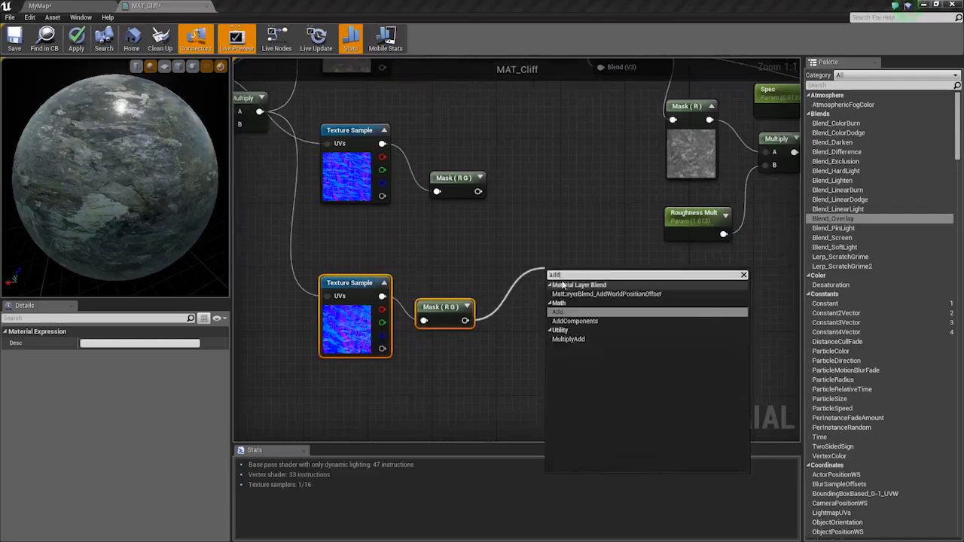
left_click(563, 314)
left_click_drag(584, 319, 615, 303)
- Place a Multiply node beside each normal mask and connect the upper RG mask to the upper Multiply's A input
right_click_drag(534, 333, 545, 285)
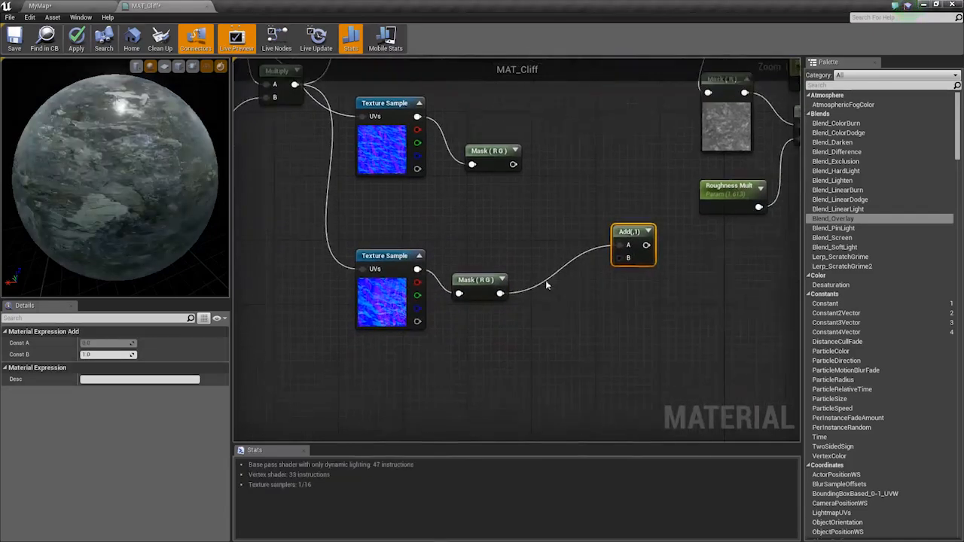
left_click(527, 277)
left_click(552, 163)
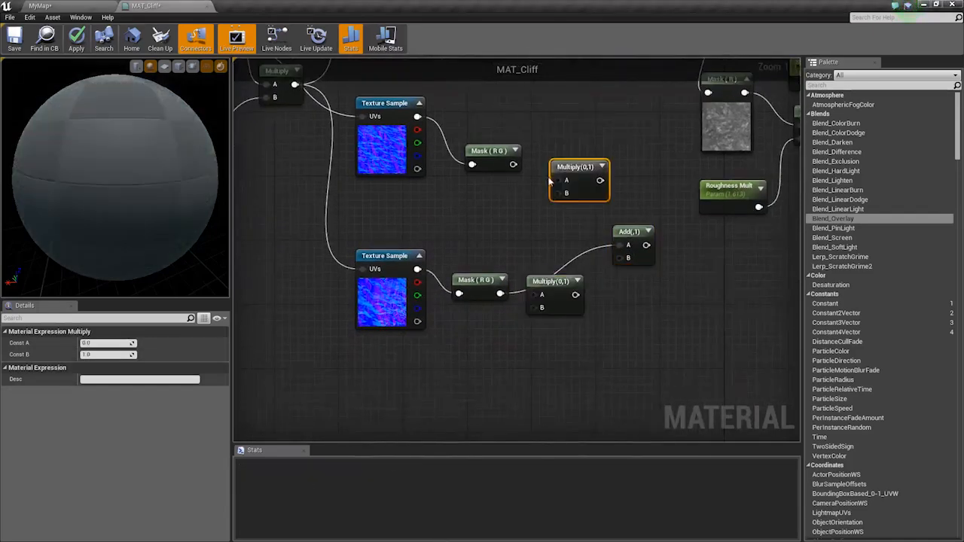
left_click_drag(560, 180, 515, 164)
- Add a scalar parameter named Normal Strength with a default of 1 and connect it to the upper Multiply's B input
left_click(492, 194)
left_click_drag(560, 197, 508, 212)
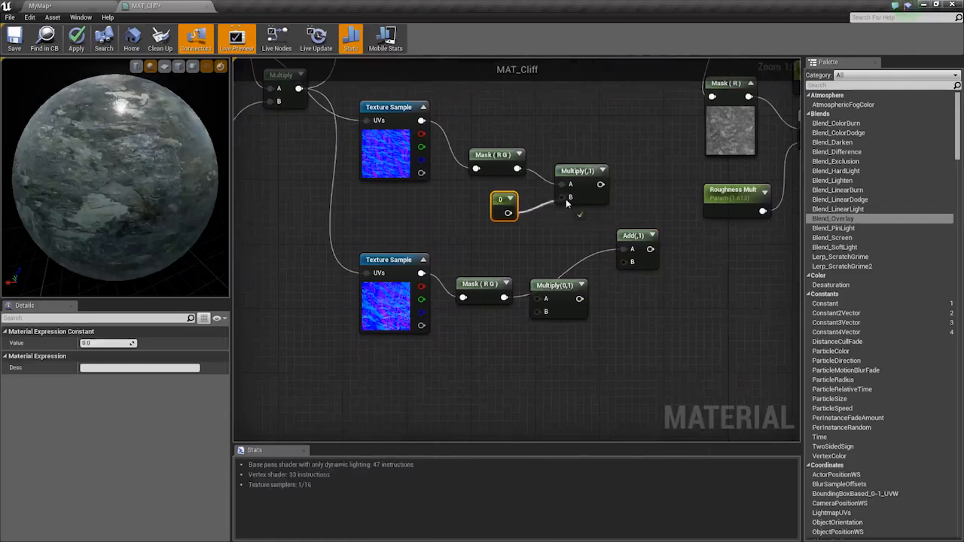
right_click(507, 208)
left_click(531, 212)
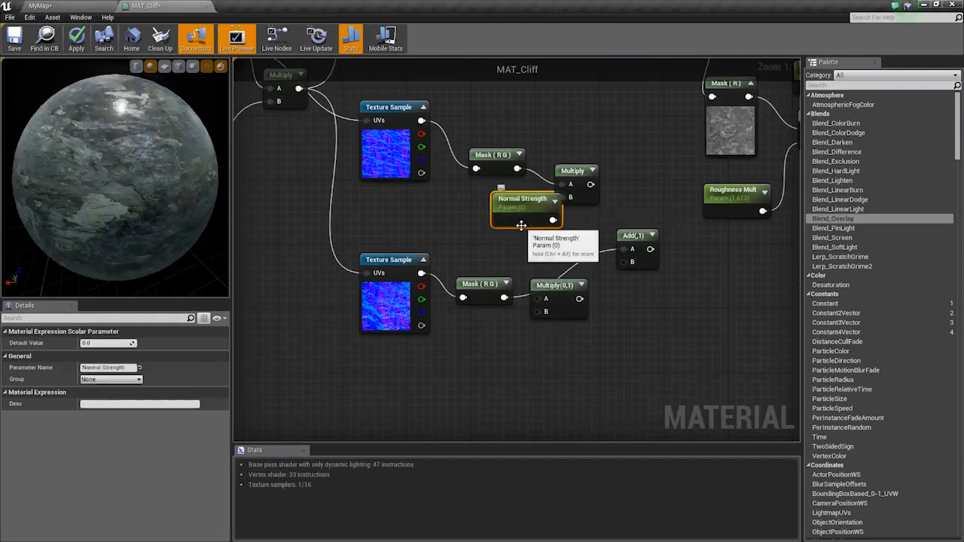
key("Return")
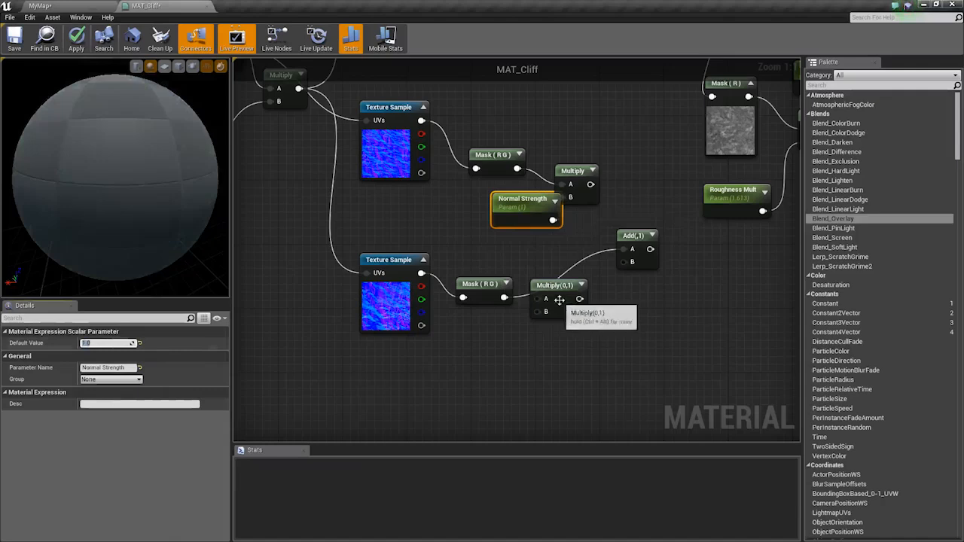
- Connect the lower RG mask and a new Detail Normal Strength scalar parameter of 0.2 to the lower Multiply's A and B inputs
left_click_drag(537, 299, 504, 298)
key("1")
left_click(463, 323)
right_click(477, 332)
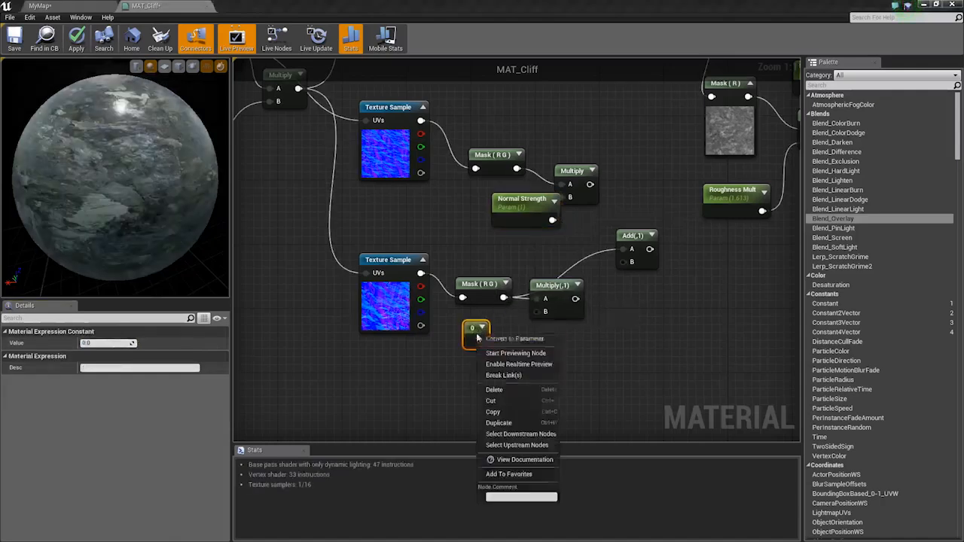
left_click(483, 340)
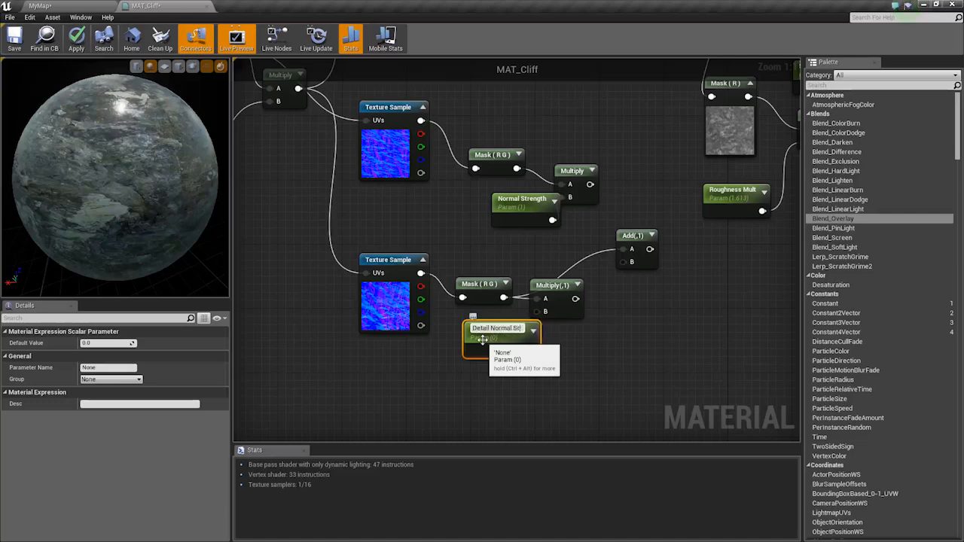
type("Detail Normal Strength")
key("Return")
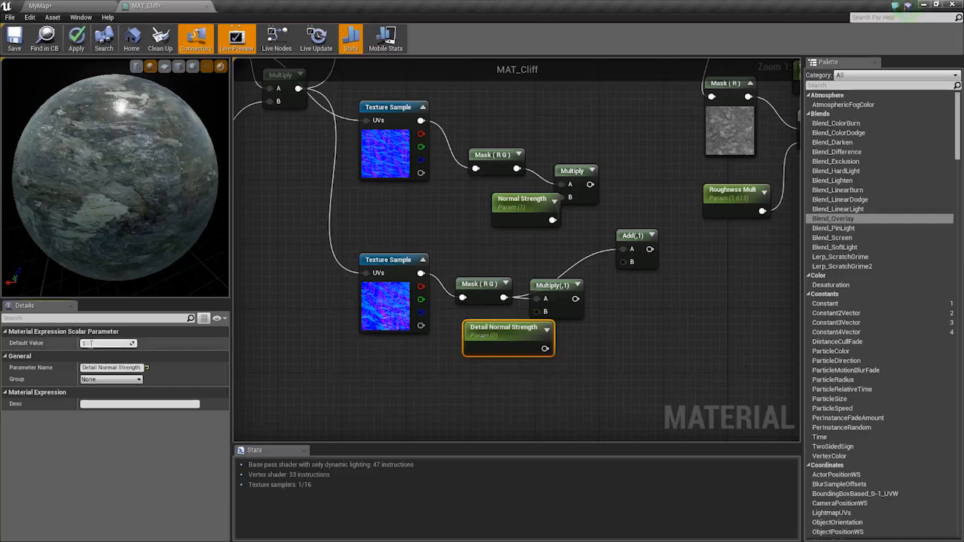
type("0.2")
key("Return")
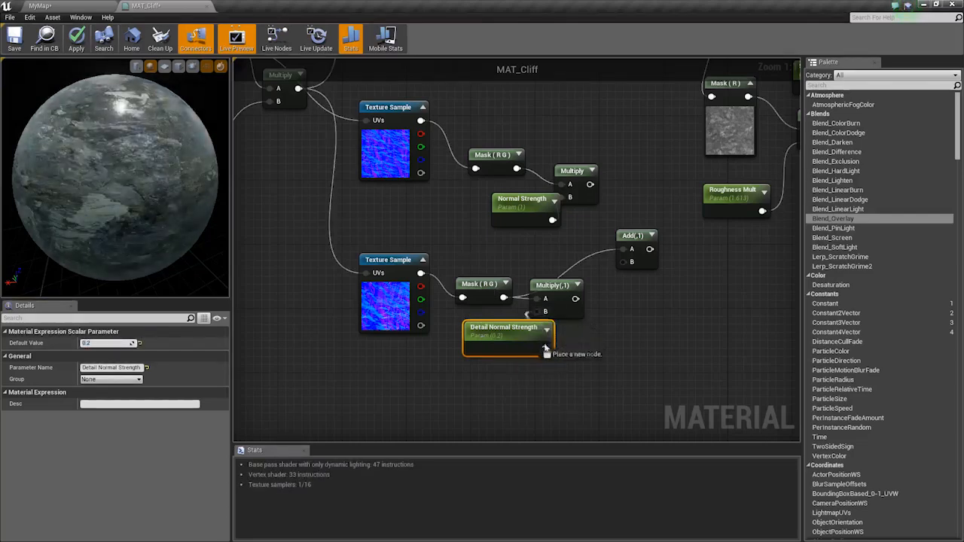
left_click_drag(545, 348, 545, 311)
- Connect both normal Multiply outputs to the Add node's inputs and space out the surrounding nodes
left_click_drag(640, 268, 624, 262)
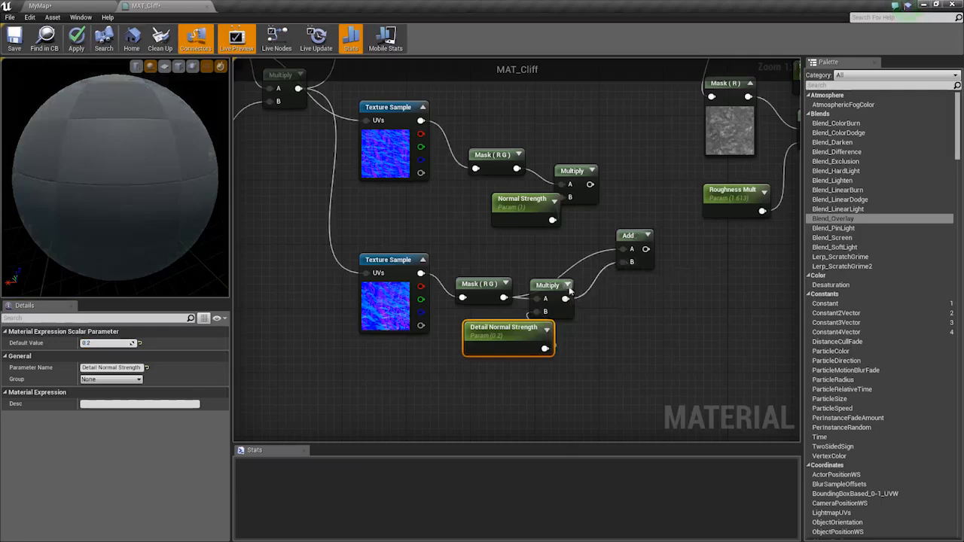
left_click_drag(542, 283, 580, 299)
right_click_drag(624, 262, 575, 285)
left_click_drag(575, 273, 626, 235)
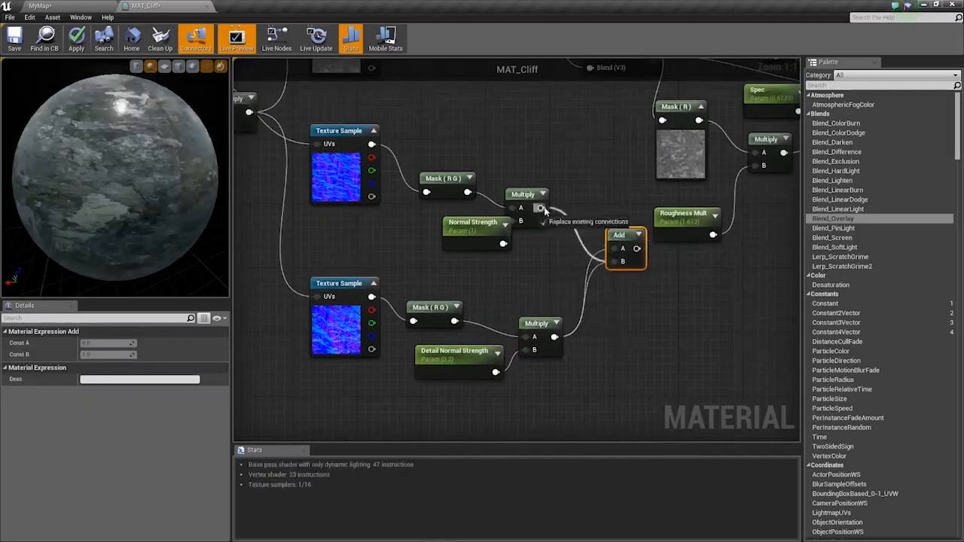
left_click_drag(544, 209, 542, 209)
left_click_drag(475, 237, 446, 226)
- Select the whole normal map branch and move it farther down, clear of the roughness nodes
right_click_drag(659, 241, 565, 308)
scroll(564, 308, "down", 3)
right_click_drag(325, 425, 401, 348)
left_click_drag(405, 357, 629, 143)
left_click_drag(441, 180, 442, 284)
- Add an AppendVector node combining the Add output in A with the upper normal Texture Sample's blue channel in B
scroll(583, 297, "up", 3)
right_click_drag(584, 296, 565, 232)
right_click(565, 232)
type("Appen")
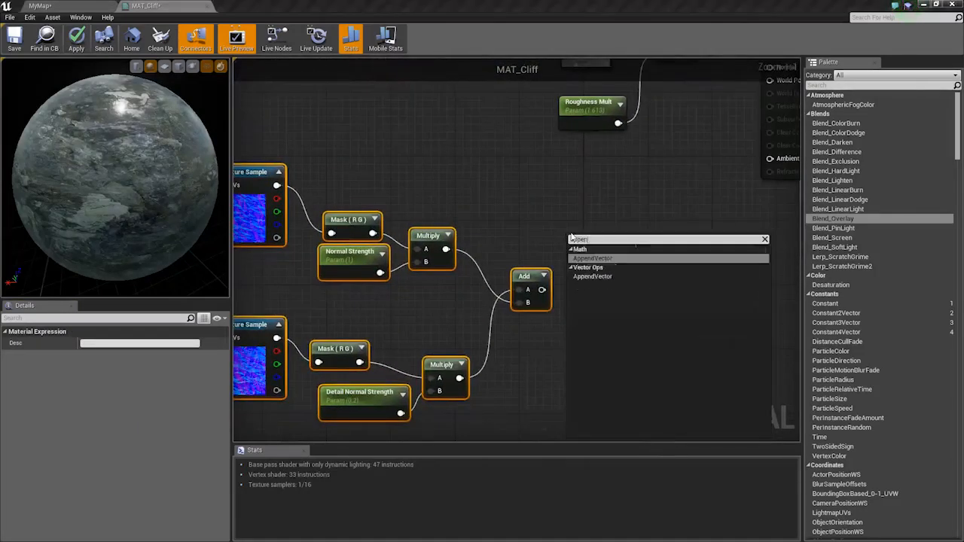
key("Return")
left_click_drag(574, 253, 276, 224)
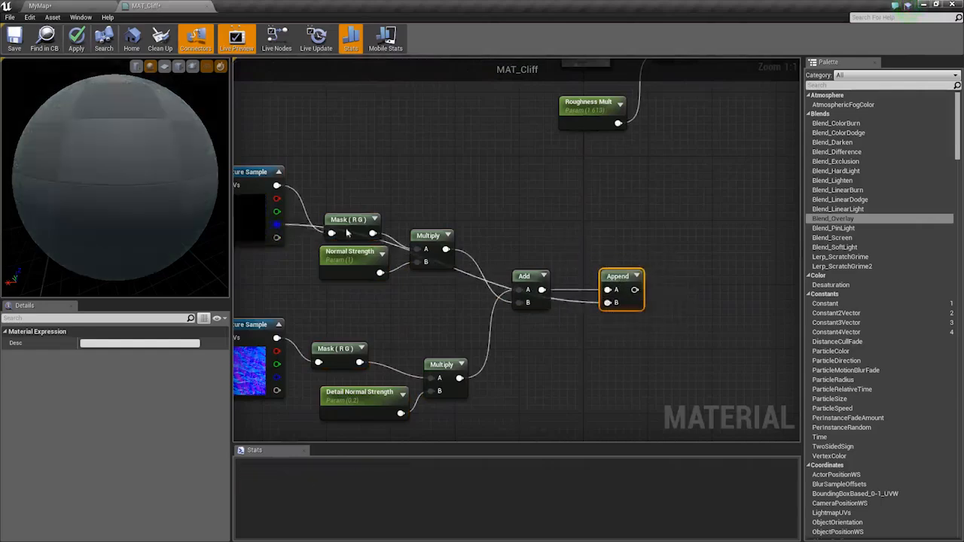
- Connect the Append output to the material's Normal input and check the rock relief on the preview sphere
scroll(517, 327, "down", 3)
left_click_drag(612, 190, 608, 188)
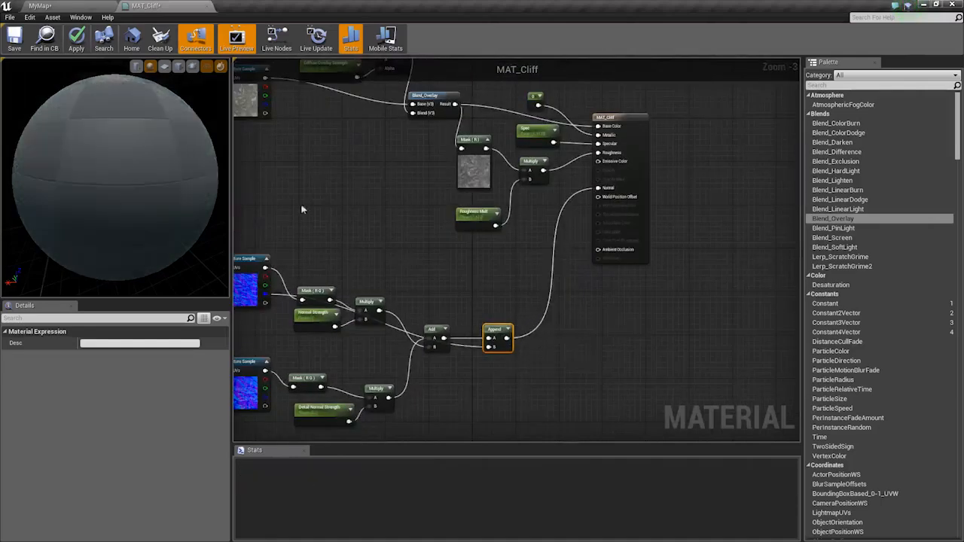
left_click_drag(113, 181, 178, 161)
scroll(474, 241, "up", 3)
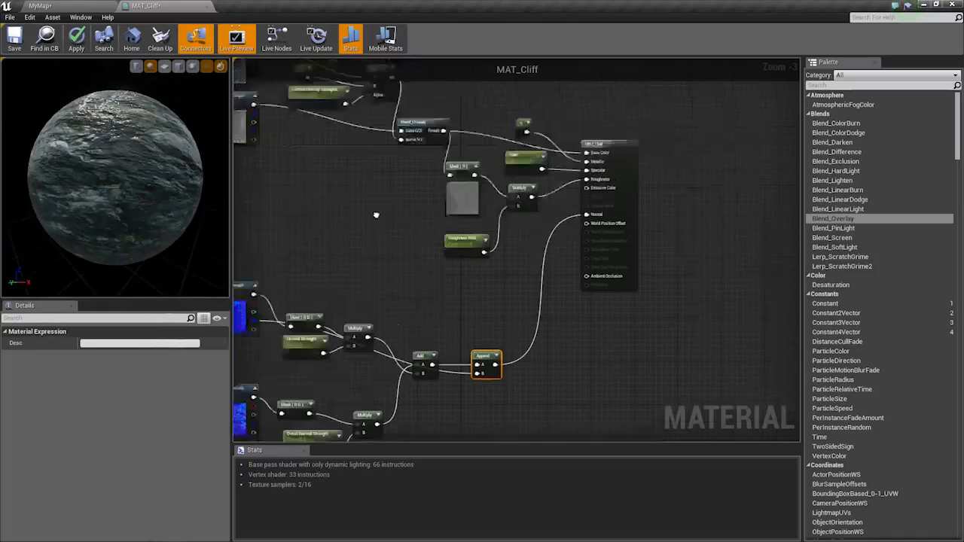
- Move the Mask, Roughness Mult, Spec, 0 constant, Multiply and MAT_Cliff nodes together farther away from the Blend_Overlay node
left_click(482, 239)
scroll(482, 239, "down", 2)
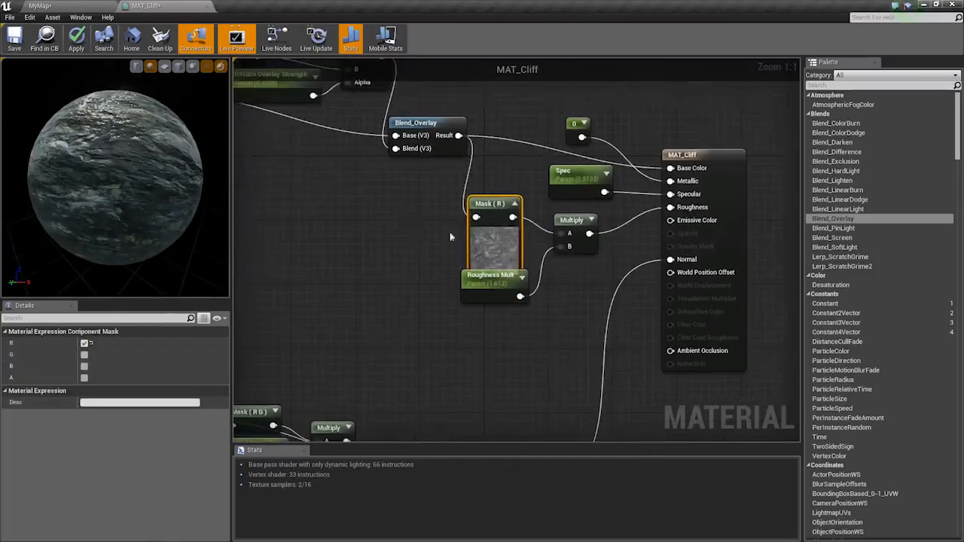
scroll(452, 233, "down", 1)
left_click_drag(386, 150, 620, 441)
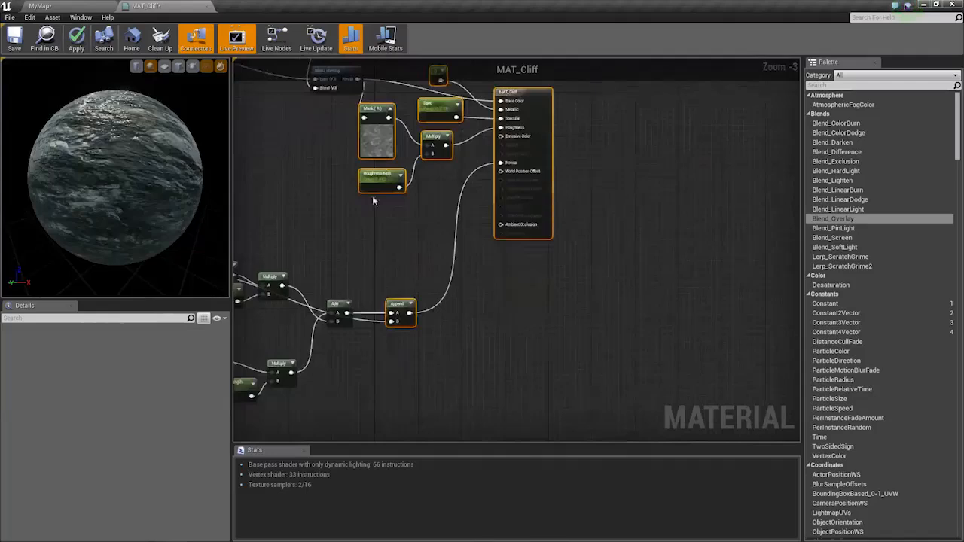
scroll(372, 201, "up", 2)
right_click_drag(372, 201, 334, 322)
left_click_drag(348, 243, 436, 256)
scroll(403, 263, "up", 1)
right_click_drag(403, 264, 457, 280)
left_click(425, 277)
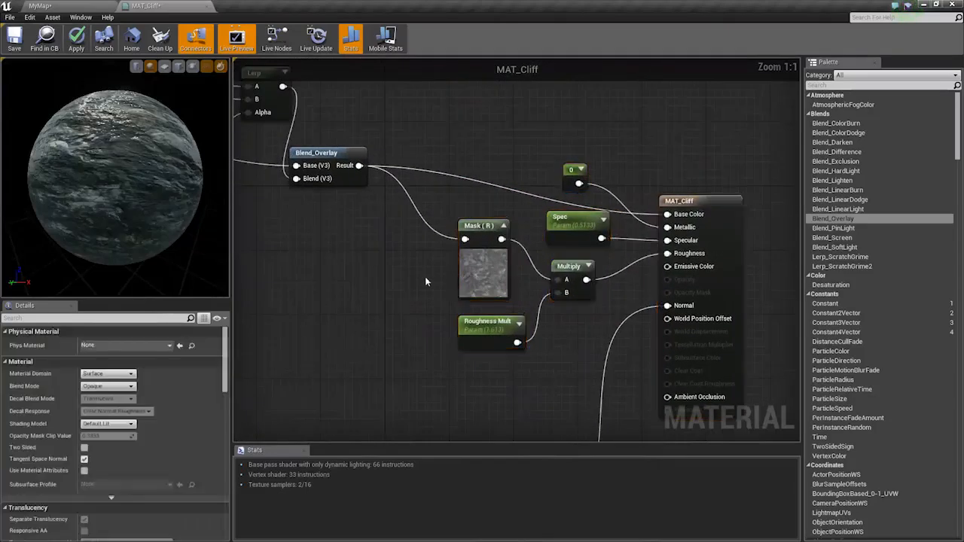
- Convert the 0.256 constant into a parameter named Detail Scale with default value 0.15 and check the preview sphere
left_click_drag(129, 198, 162, 192)
scroll(150, 192, "up", 5)
right_click_drag(367, 271, 817, 265)
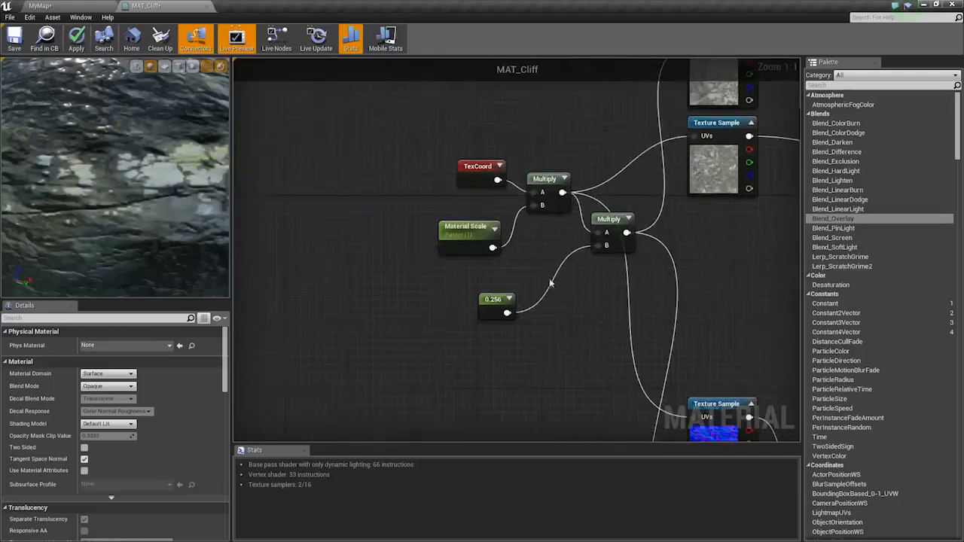
right_click(493, 303)
left_click(512, 309)
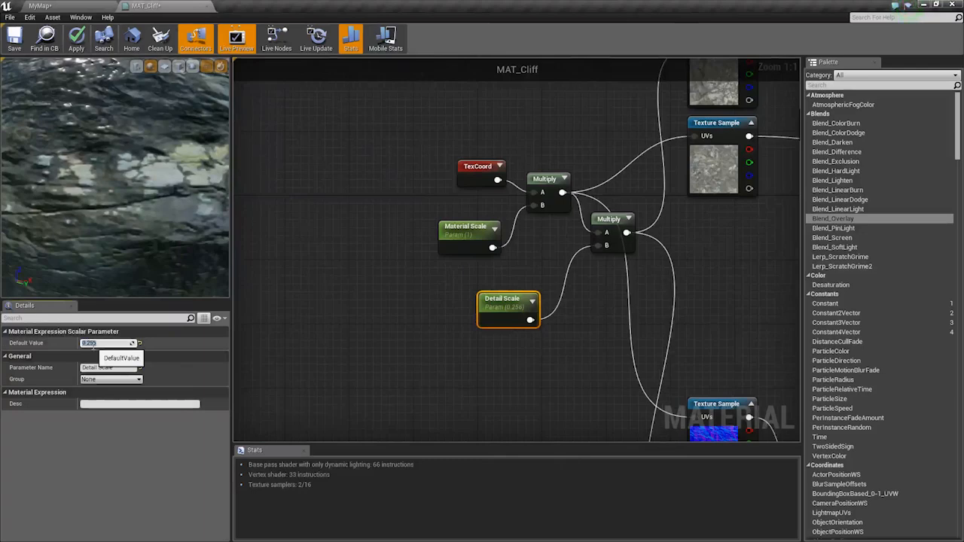
key("Return")
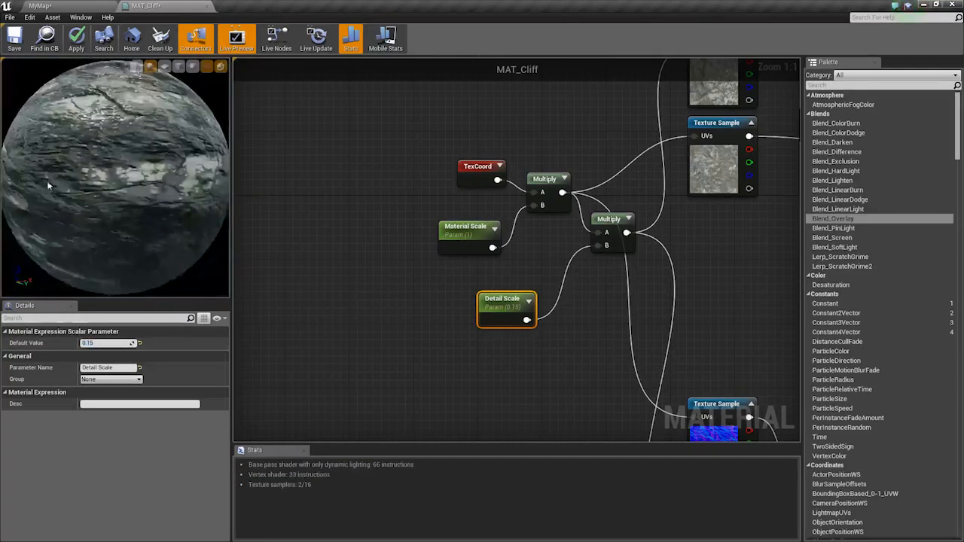
left_click_drag(115, 178, 177, 181)
scroll(115, 177, "down", 4)
- Move the roughness Mask (R) node closer to Blend_Overlay, leaving room before the roughness Multiply node
right_click_drag(465, 246, 330, 256)
left_click_drag(357, 324, 389, 302)
right_click_drag(723, 326, 391, 266)
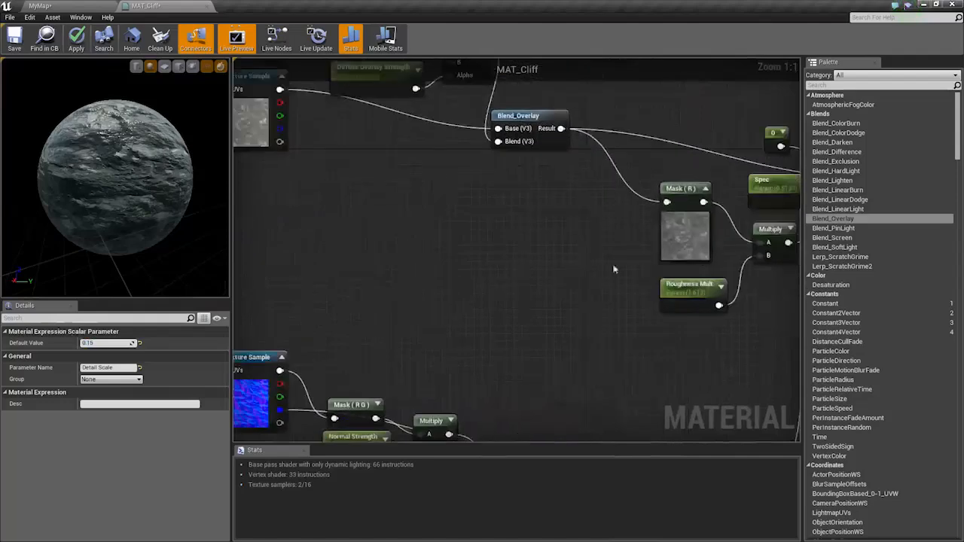
right_click_drag(615, 269, 536, 334)
right_click_drag(614, 238, 351, 200)
scroll(557, 257, "up", 1)
right_click_drag(558, 260, 716, 284)
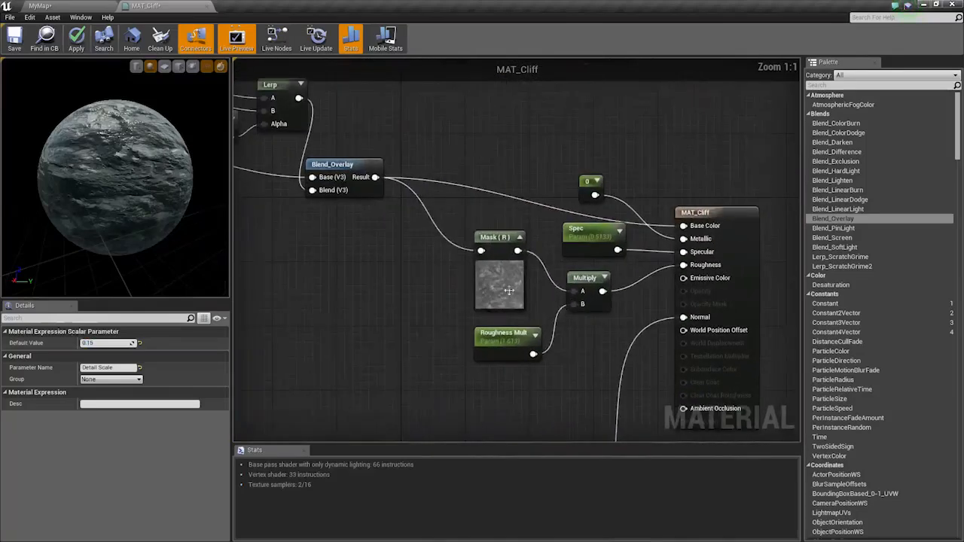
left_click_drag(504, 282, 478, 281)
right_click_drag(386, 289, 376, 260)
left_click_drag(460, 256, 411, 248)
right_click_drag(386, 222, 555, 343)
- Duplicate the Lerp with its 0.5 constant and Diffuse Overlay Strength parameter, placing the copies below the roughness Mask node
left_click_drag(305, 154, 446, 229)
key("ctrl+v")
right_click_drag(486, 362, 396, 245)
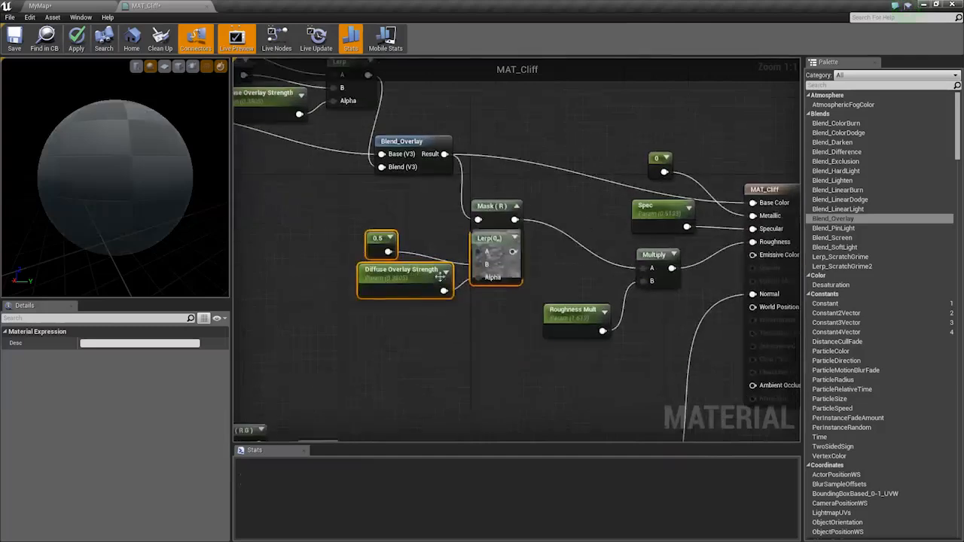
left_click_drag(441, 276, 476, 314)
- Wire the copied Lerp between the roughness nodes, with Mask (R) feeding its A input and its output feeding the Multiply's A
left_click_drag(545, 292, 580, 286)
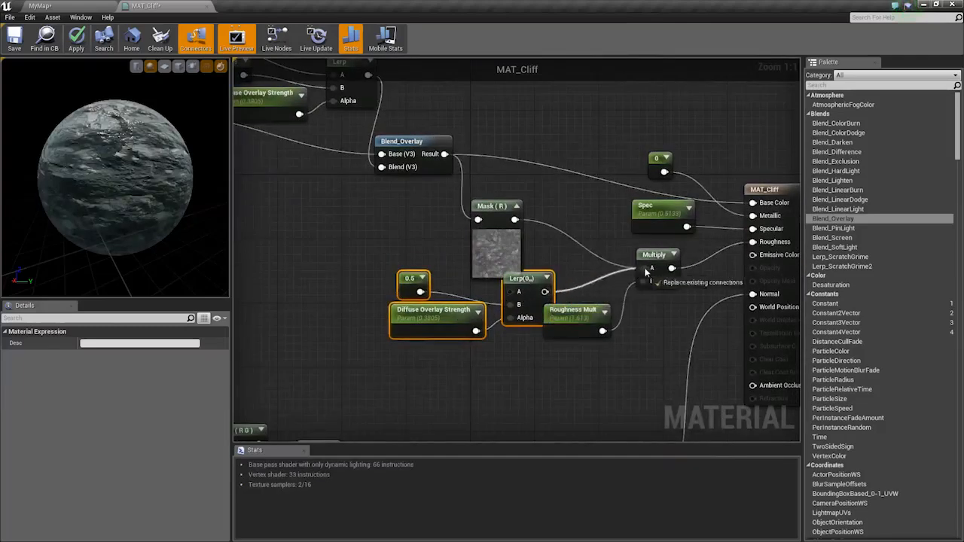
left_click_drag(645, 271, 649, 268)
left_click_drag(519, 278, 566, 254)
left_click_drag(420, 346, 458, 264)
left_click_drag(462, 259, 415, 283)
scroll(527, 273, "up", 1)
left_click_drag(564, 269, 514, 219)
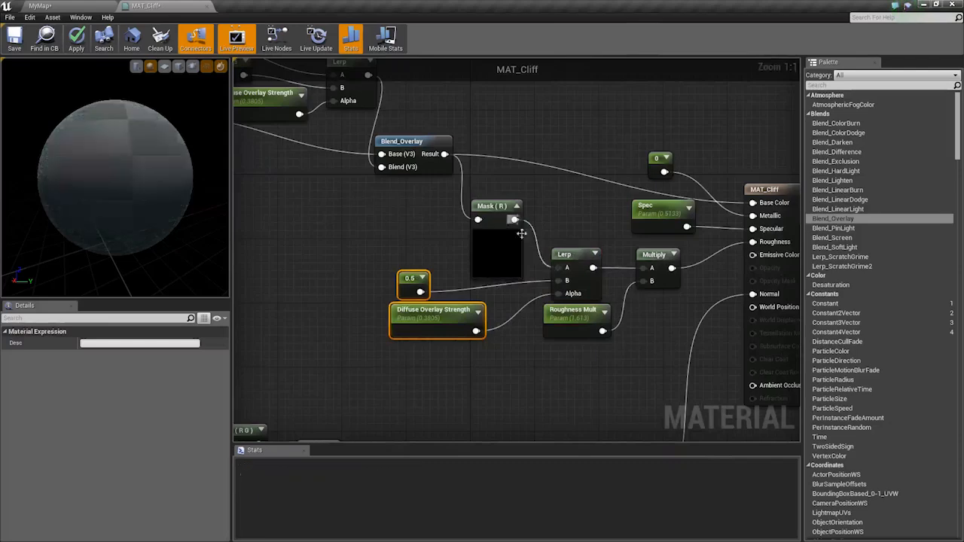
- Set the copied Lerp's constant to about 0.969 and rename its Alpha parameter to RoughNess Texture Str
right_click_drag(464, 255, 426, 223)
left_click(366, 256)
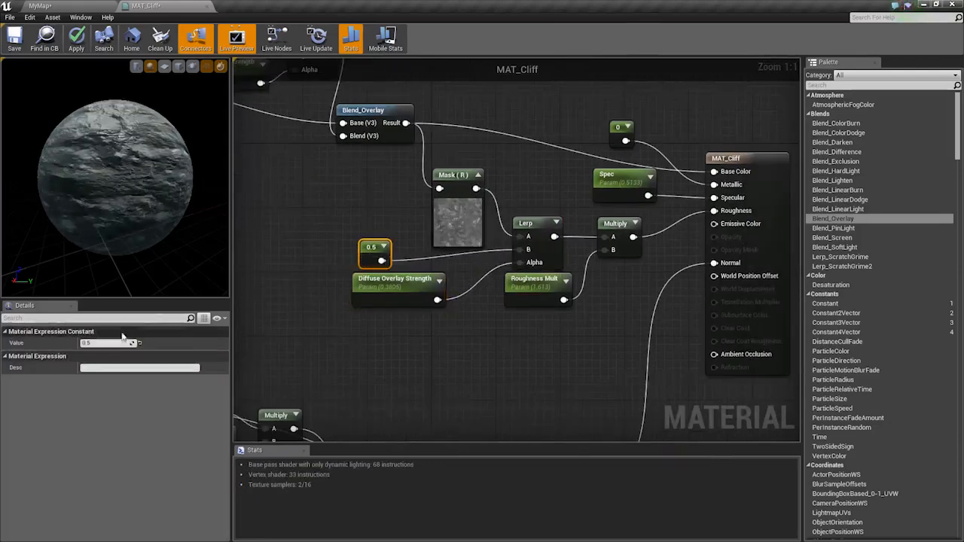
left_click_drag(105, 343, 117, 343)
left_click_drag(402, 294, 402, 302)
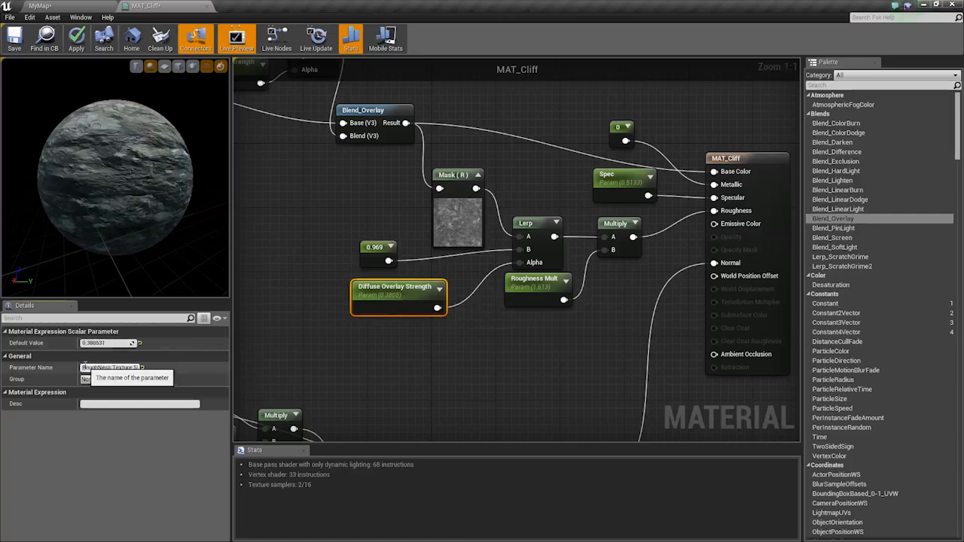
key("Return")
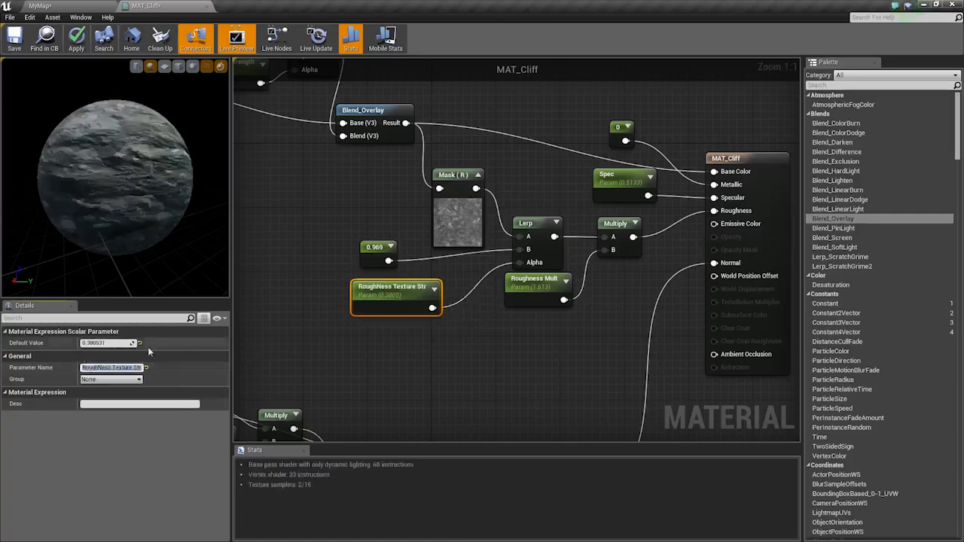
- Connect the upper normal Texture Sample directly to the material's Normal input and inspect the rock surface up close
scroll(97, 211, "up", 3)
right_click_drag(721, 297, 620, 296)
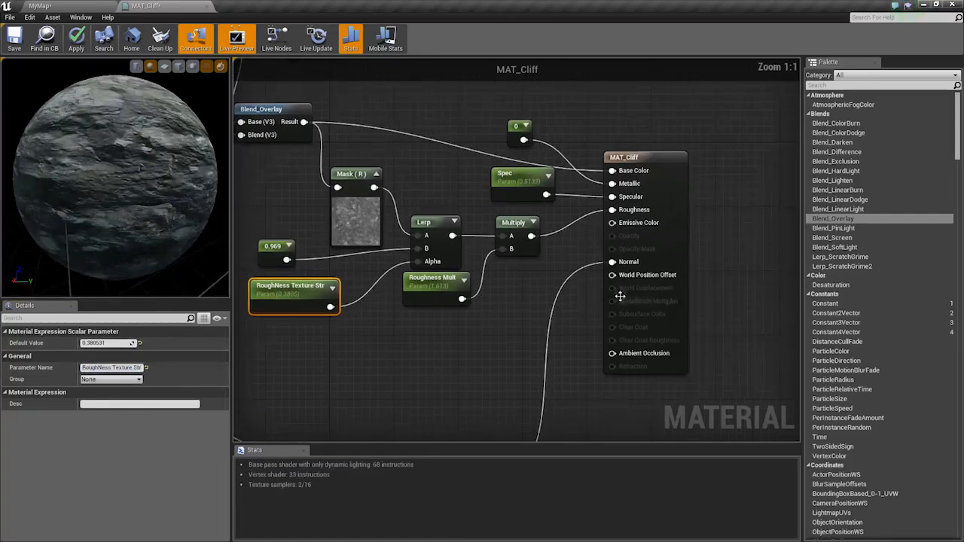
right_click_drag(499, 343, 622, 145)
right_click_drag(308, 202, 471, 286)
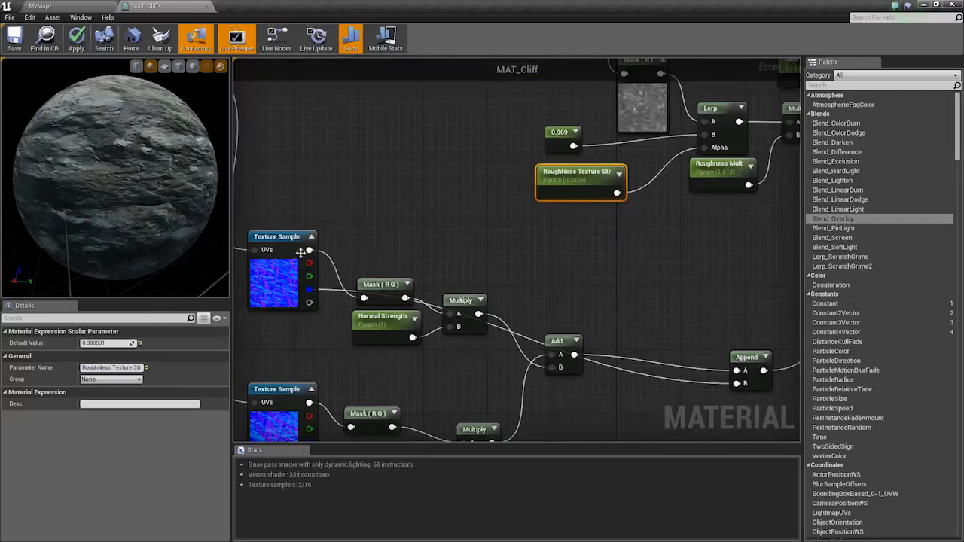
left_click(308, 251)
right_click(308, 251)
left_click(360, 258)
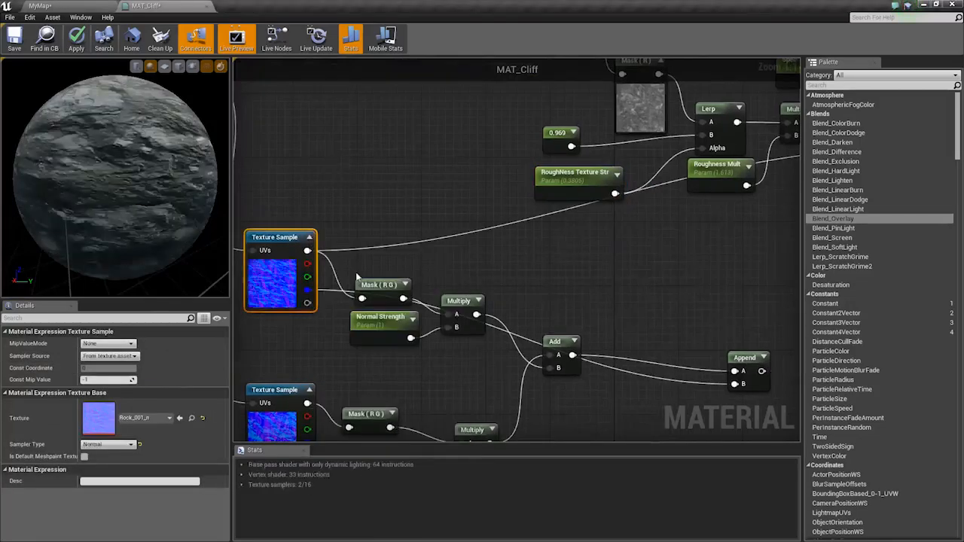
left_click_drag(99, 169, 130, 172)
scroll(99, 170, "up", 6)
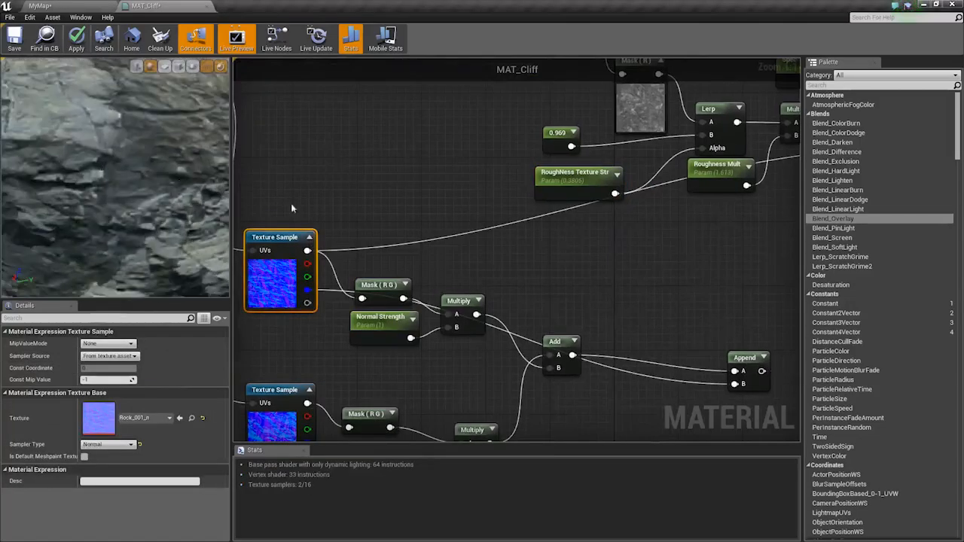
- Reconnect the Append output to the material's Normal input and compare the relief on the preview sphere
right_click_drag(784, 356, 554, 337)
right_click(533, 352)
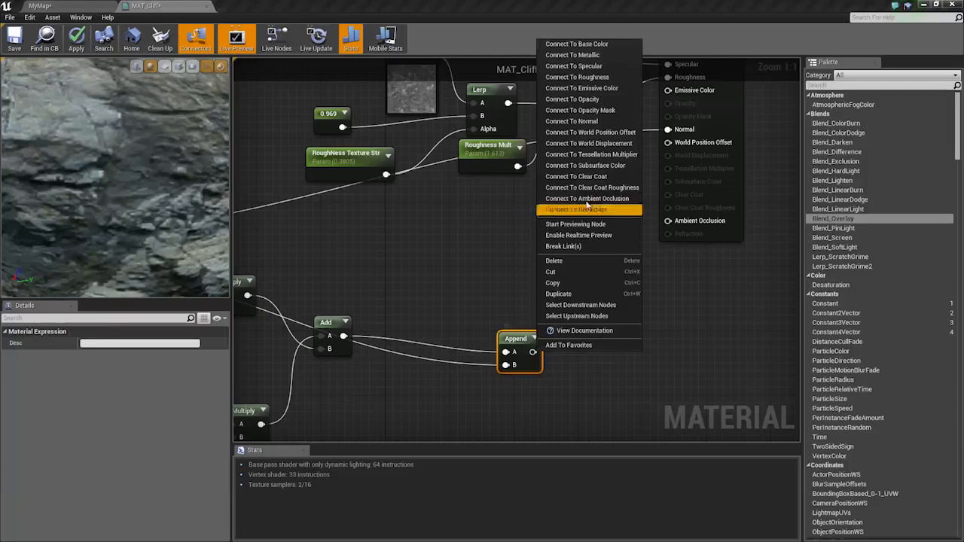
left_click(578, 125)
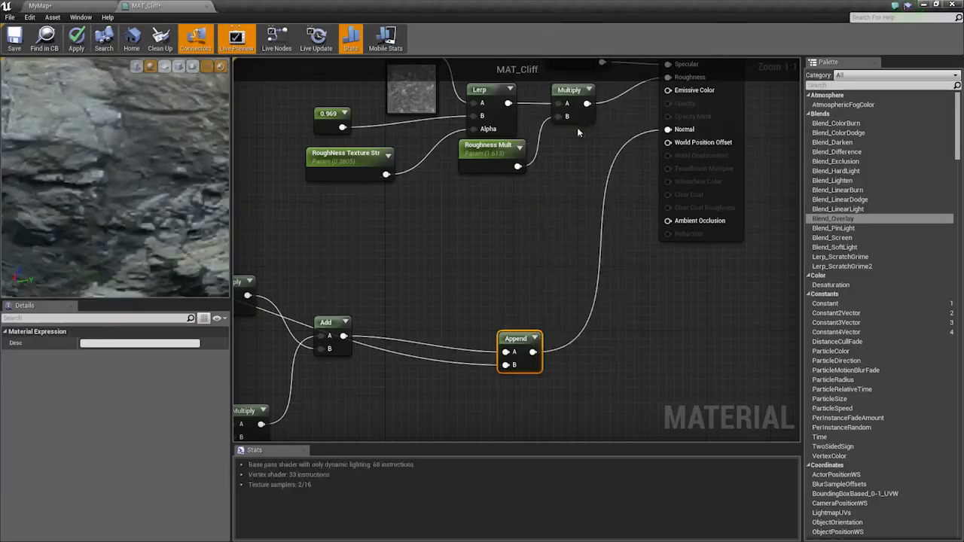
left_click_drag(113, 170, 85, 257)
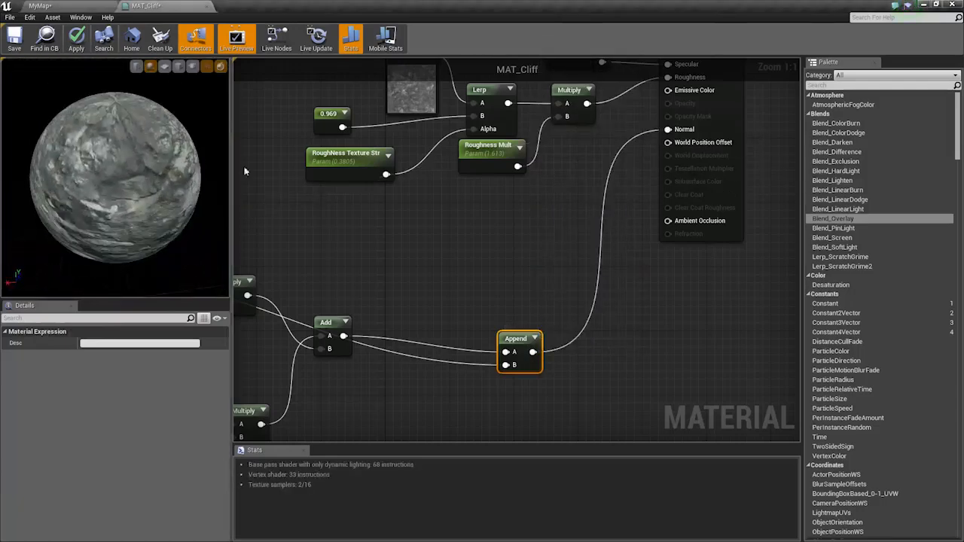
- Set the Detail Scale parameter's default value to 2 and inspect the rock detail on the preview sphere
right_click_drag(247, 172, 545, 254)
right_click_drag(241, 191, 424, 262)
left_click(416, 277)
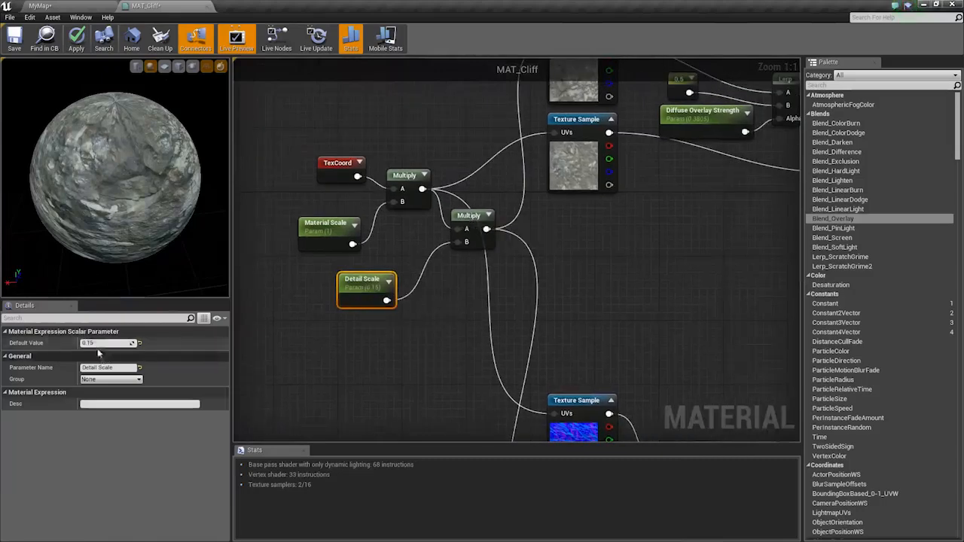
type("2")
key("Return")
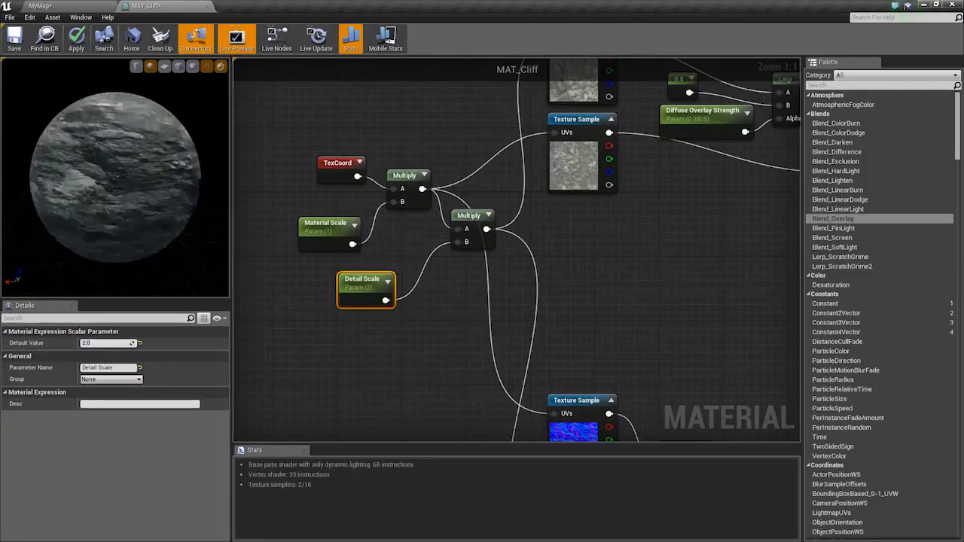
scroll(173, 240, "up", 5)
left_click_drag(173, 240, 237, 257)
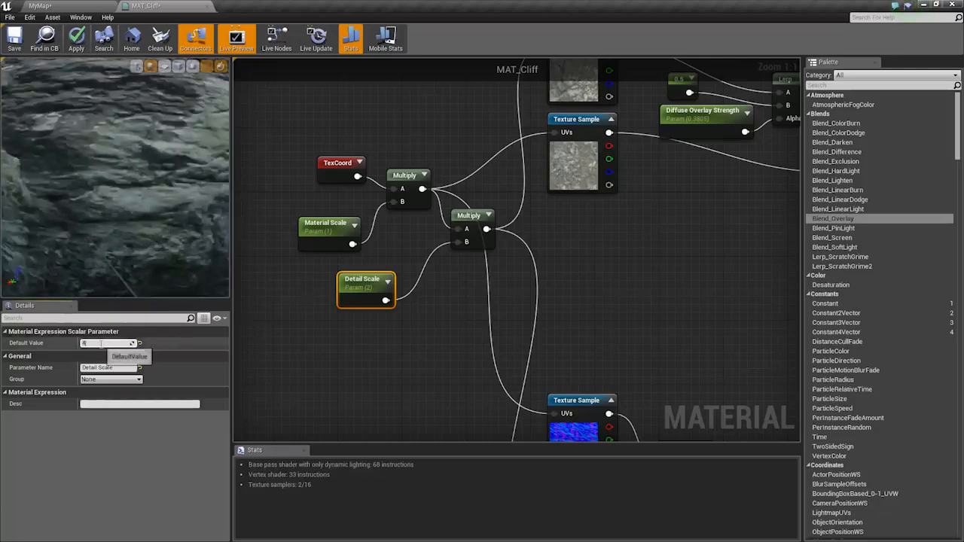
- Set the Detail Scale parameter's default value to 4 and inspect the preview sphere close up and from a distance
left_click(100, 343)
type("4")
key("Return")
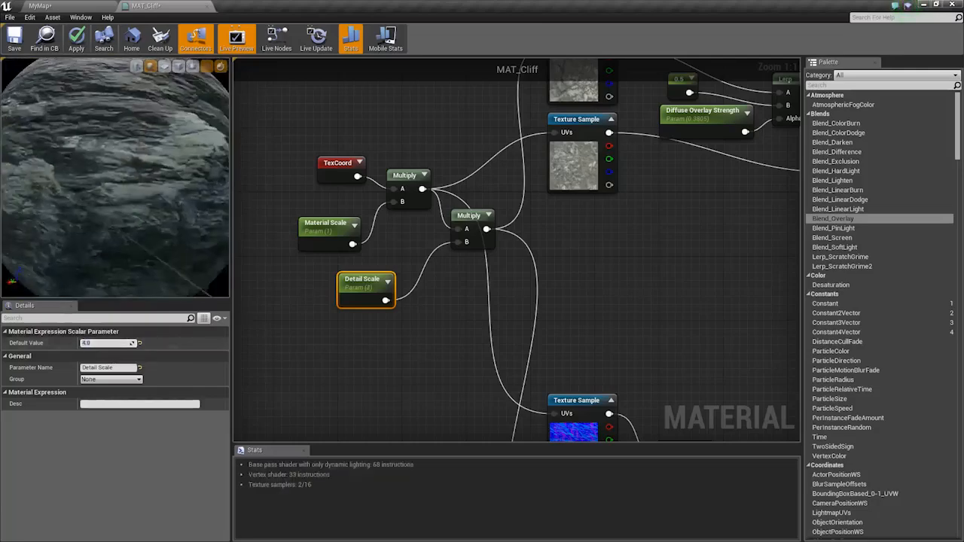
scroll(97, 167, "up", 5)
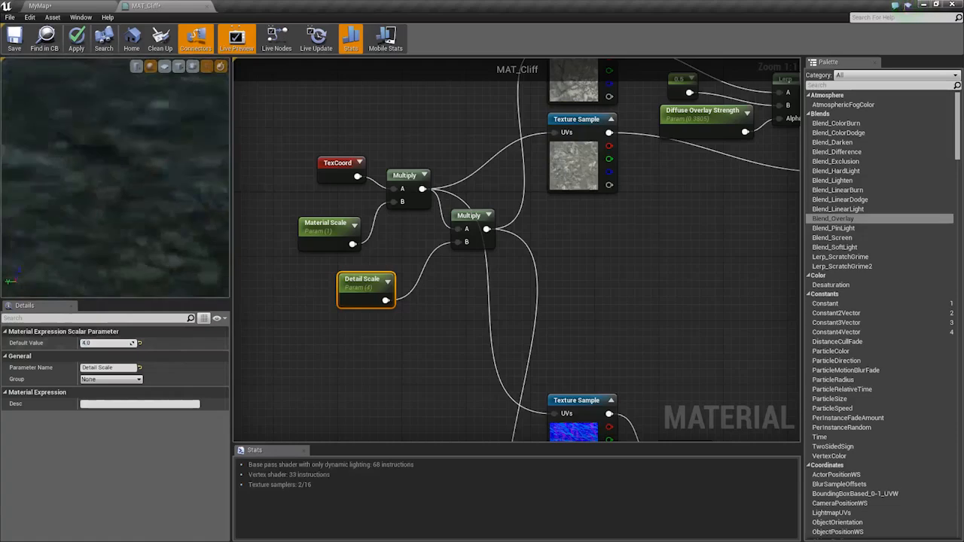
scroll(96, 166, "up", 3)
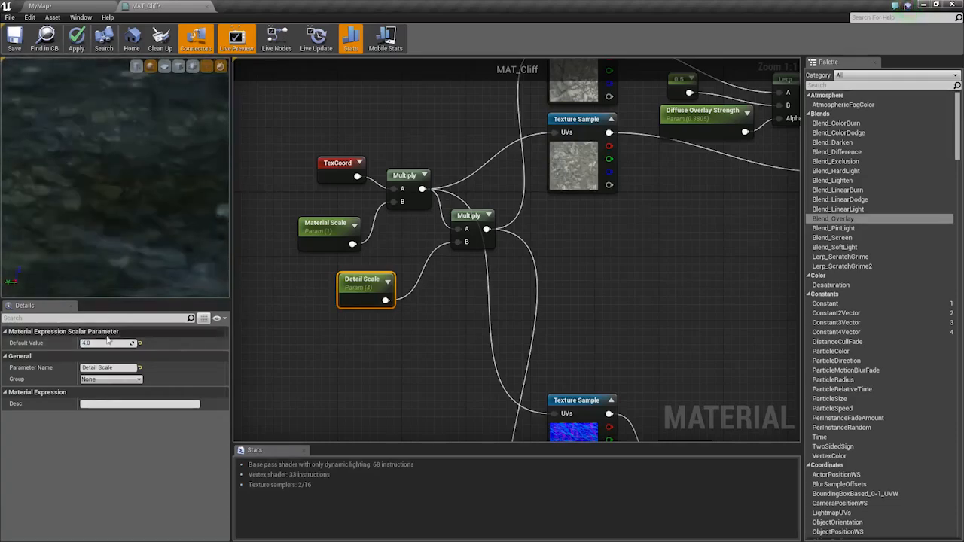
scroll(136, 208, "down", 8)
scroll(136, 207, "up", 3)
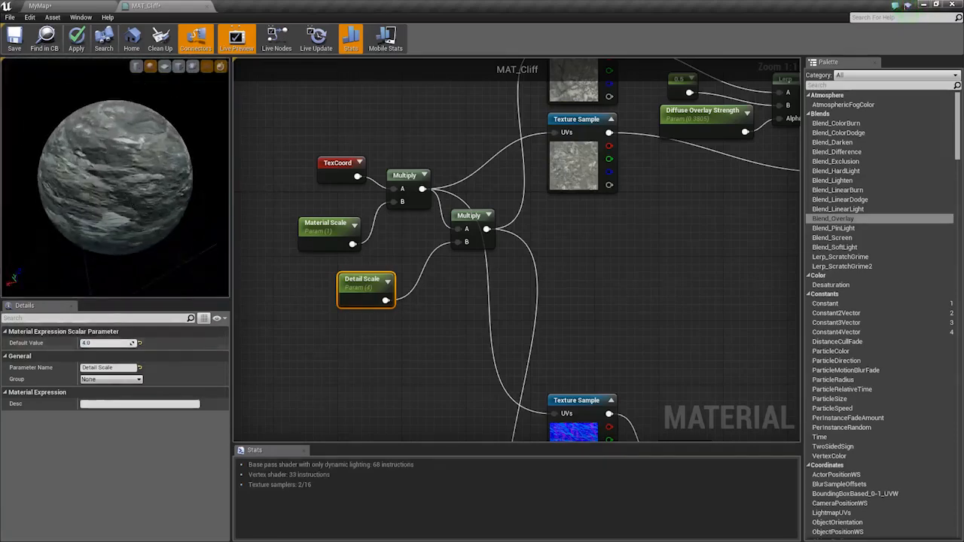
left_click_drag(137, 207, 151, 184)
- Set the Detail Normal Strength parameter's default value to 0.5 and examine the finer relief on the preview sphere
right_click_drag(473, 282, 291, 136)
right_click_drag(583, 419, 493, 257)
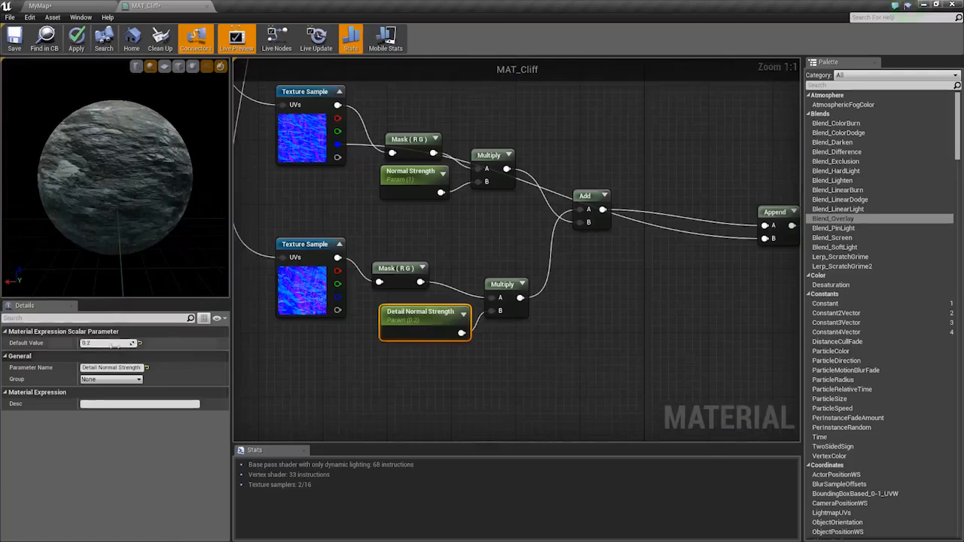
type(".5")
key("Return")
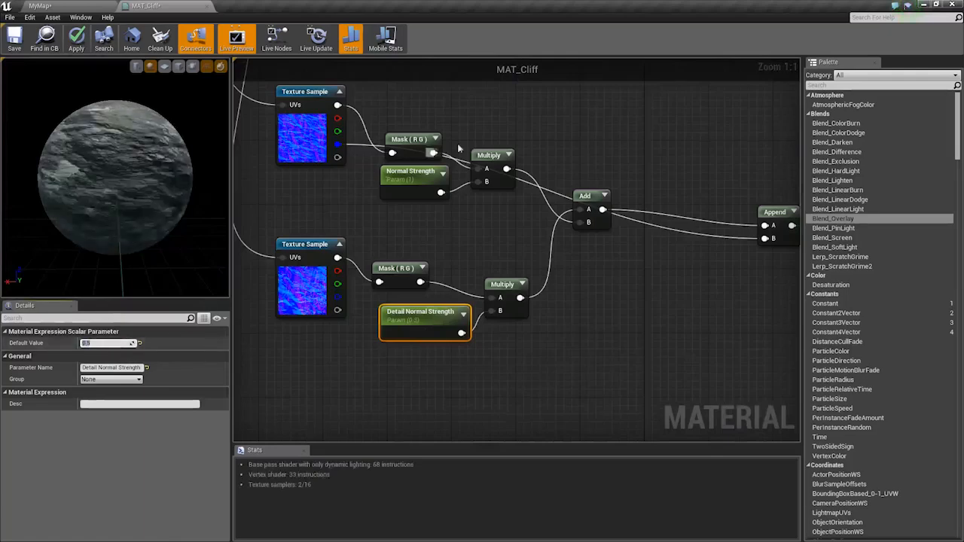
right_click_drag(459, 149, 456, 303)
left_click_drag(127, 185, 67, 187)
scroll(130, 157, "up", 8)
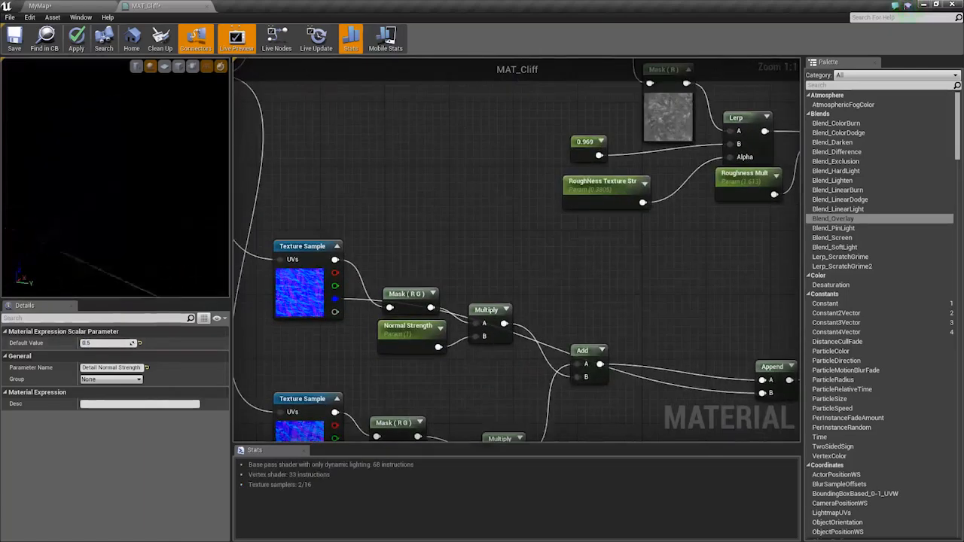
left_click_drag(130, 157, 101, 143)
- Review the material graph, apply the changes to MAT_Cliff and close its material editor
right_click_drag(289, 192, 611, 310)
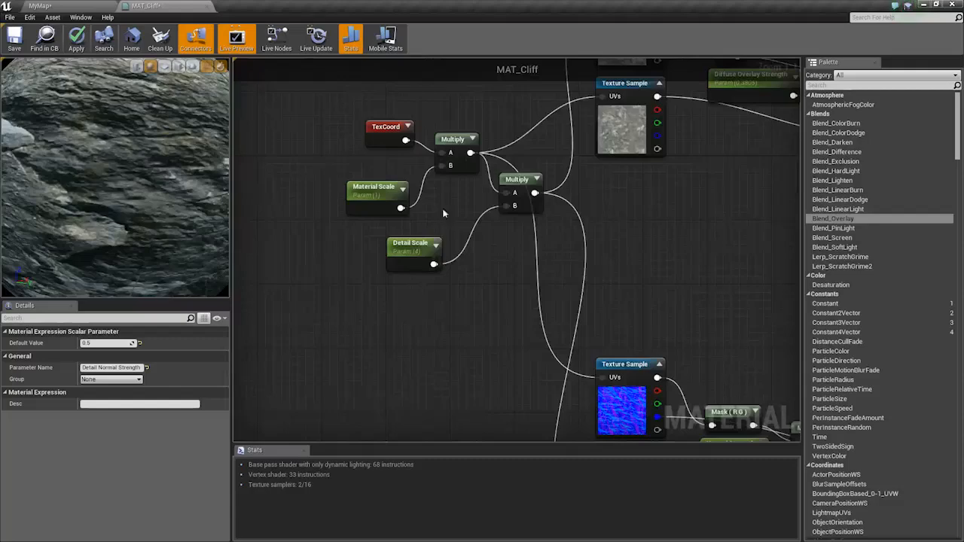
scroll(309, 213, "down", 4)
right_click_drag(757, 283, 551, 287)
scroll(550, 287, "up", 2)
scroll(550, 288, "up", 1)
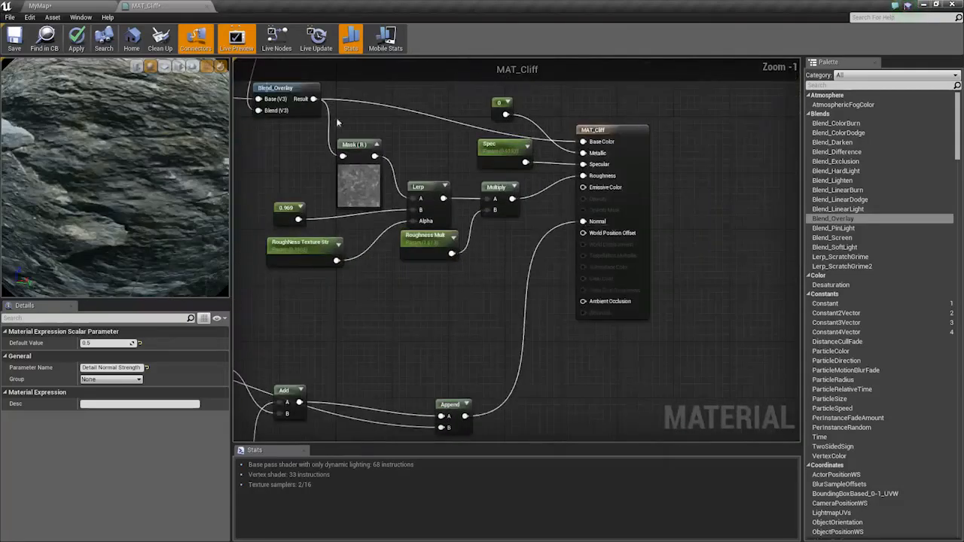
left_click(76, 38)
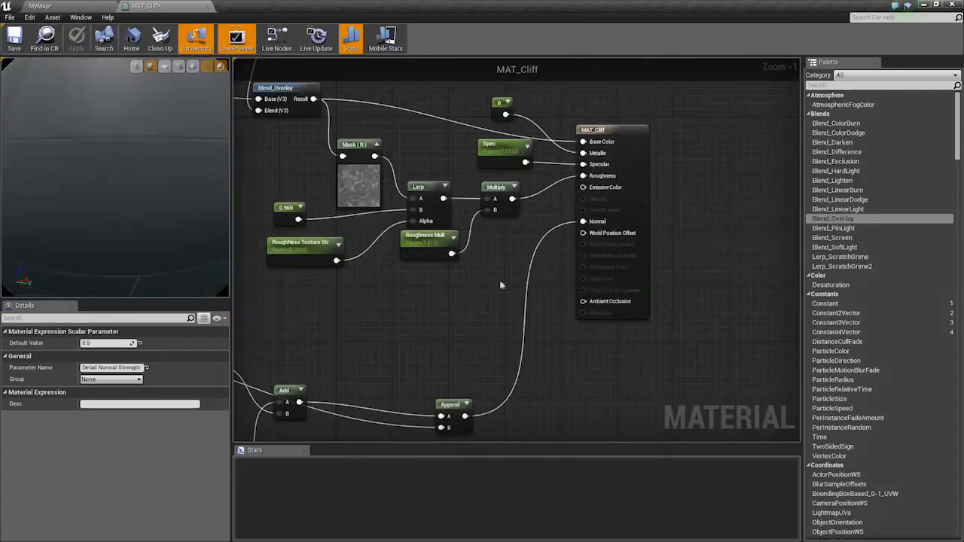
left_click(207, 7)
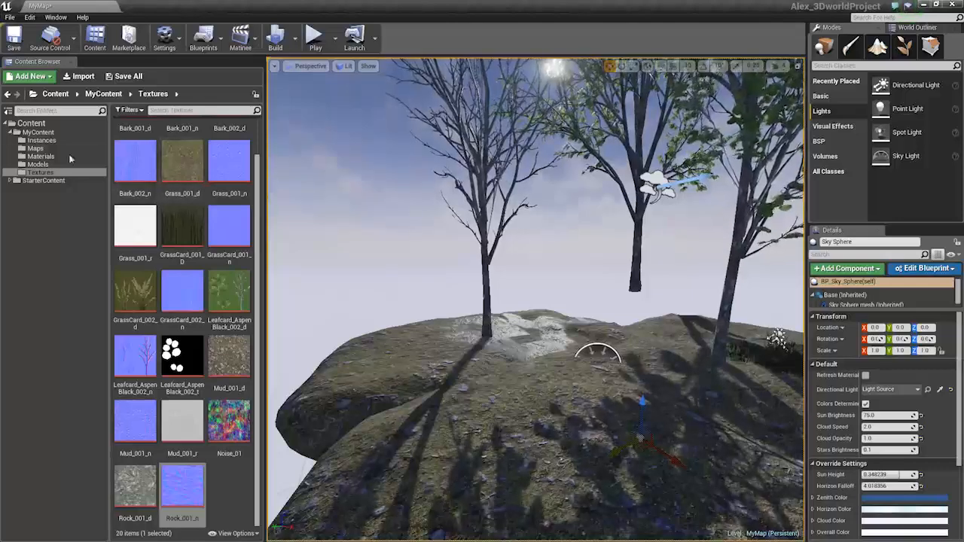
- Create a material instance of MAT_Cliff named MI_Cliff_01 and move it into the Instances folder
left_click(42, 156)
left_click(41, 140)
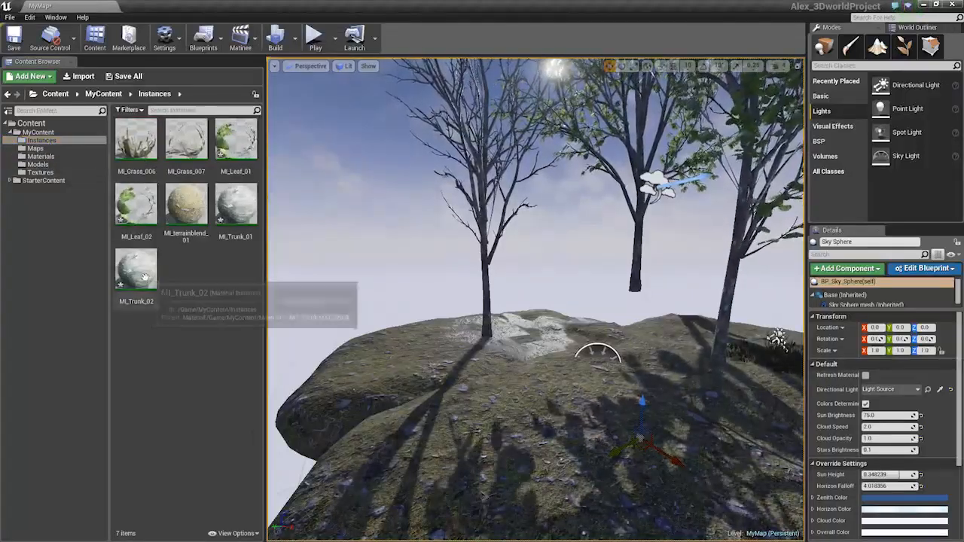
left_click(36, 149)
left_click(60, 158)
right_click(184, 201)
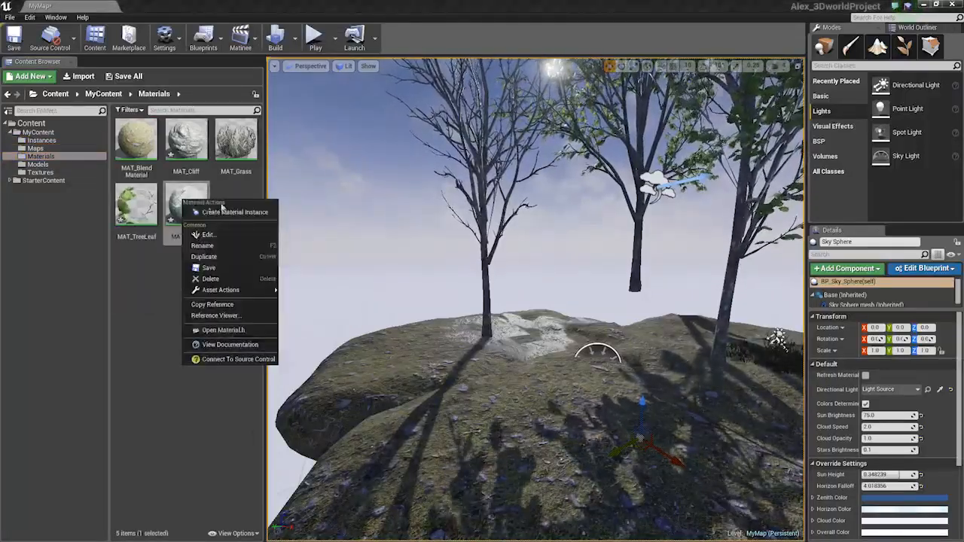
left_click(183, 166)
right_click(188, 149)
left_click(213, 160)
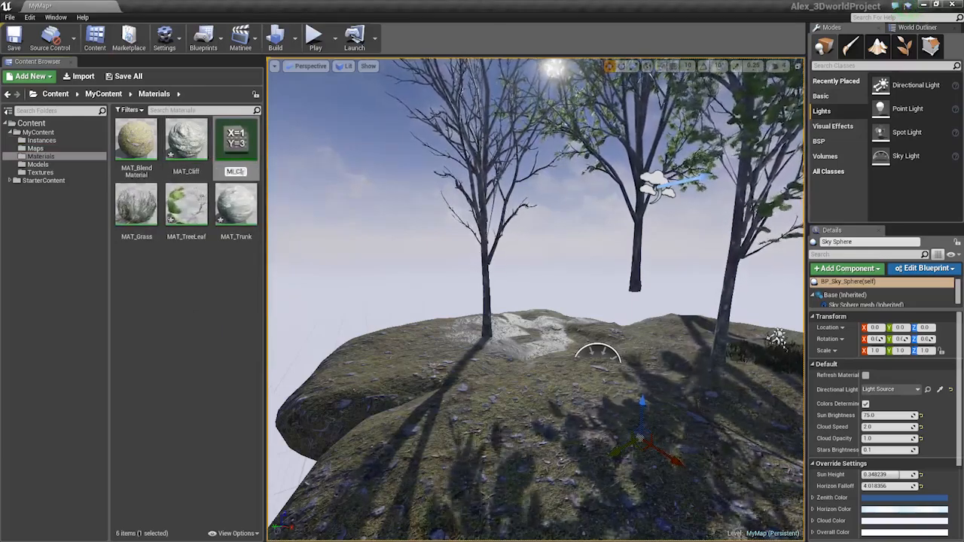
type("MI_Cliff_01")
key("Return")
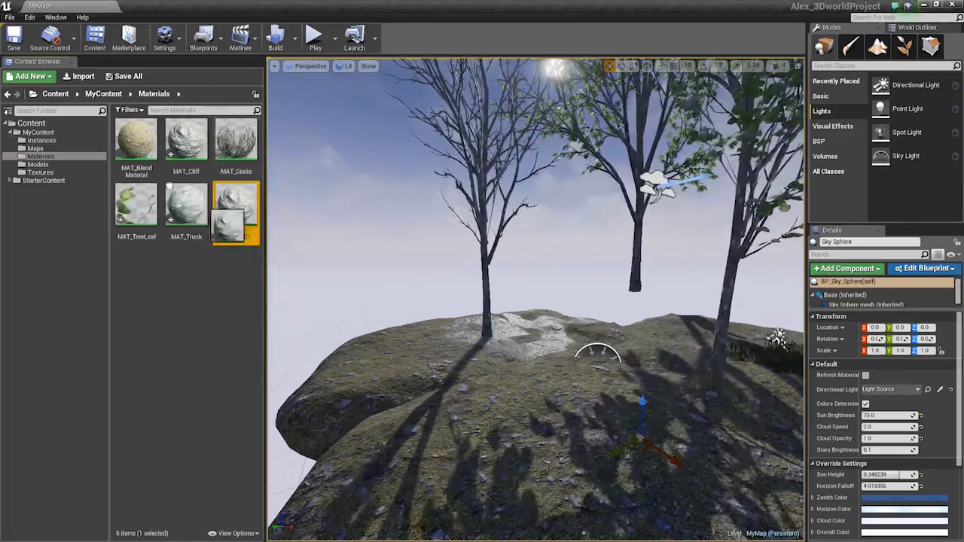
left_click_drag(43, 139, 43, 140)
left_click(42, 140)
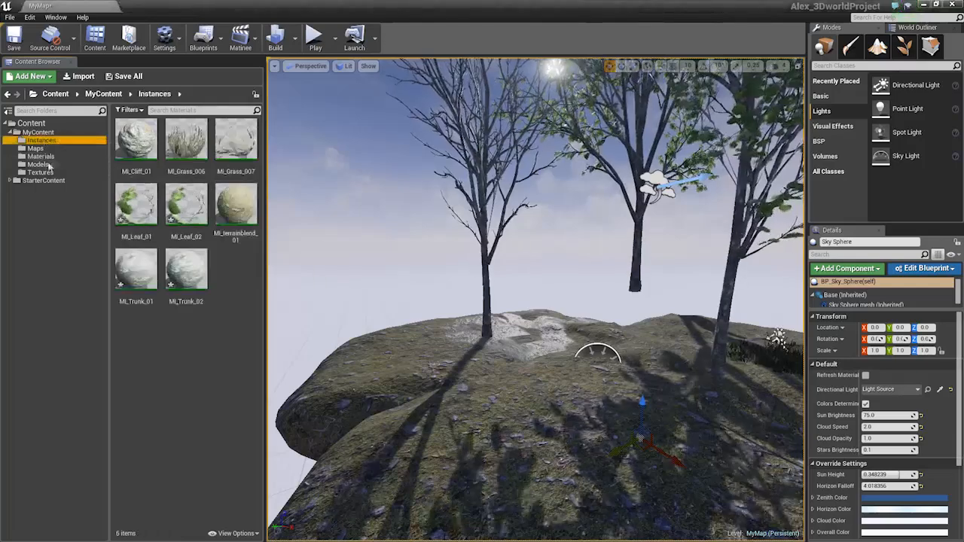
- Open all eight rock meshes of the Models folder, Rock_Large_01 through Rock_Tiny_02, for editing
left_click(41, 172)
left_click(38, 164)
left_click(136, 269)
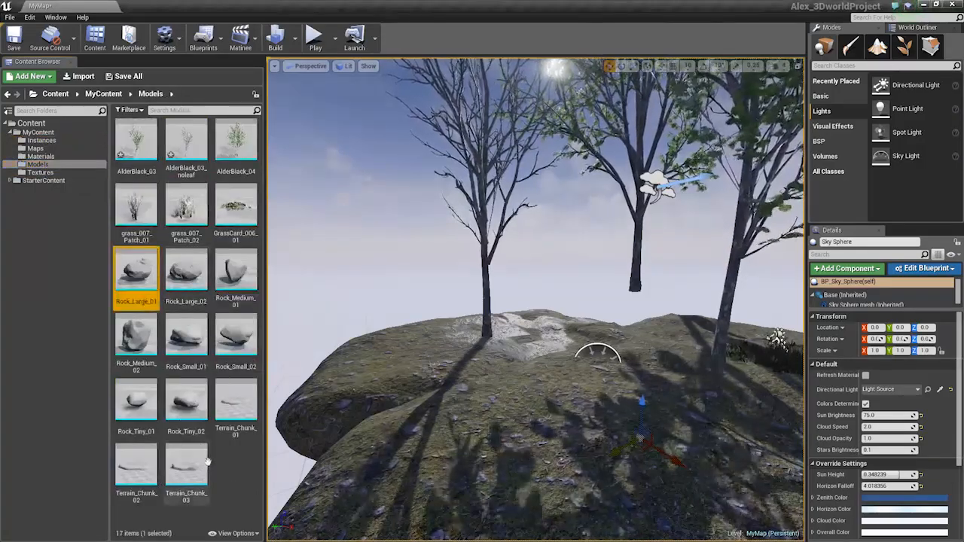
left_click(186, 403, "shift")
right_click(177, 406)
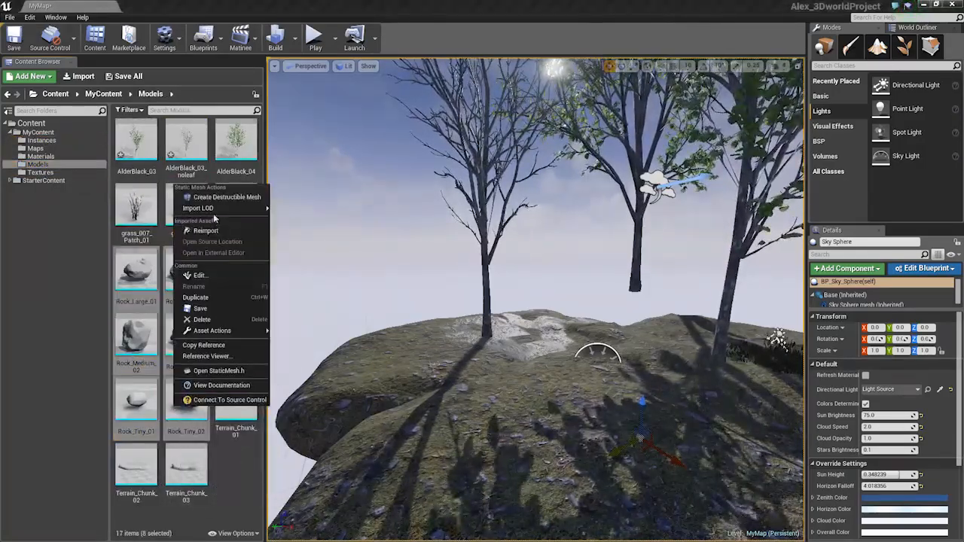
left_click(200, 276)
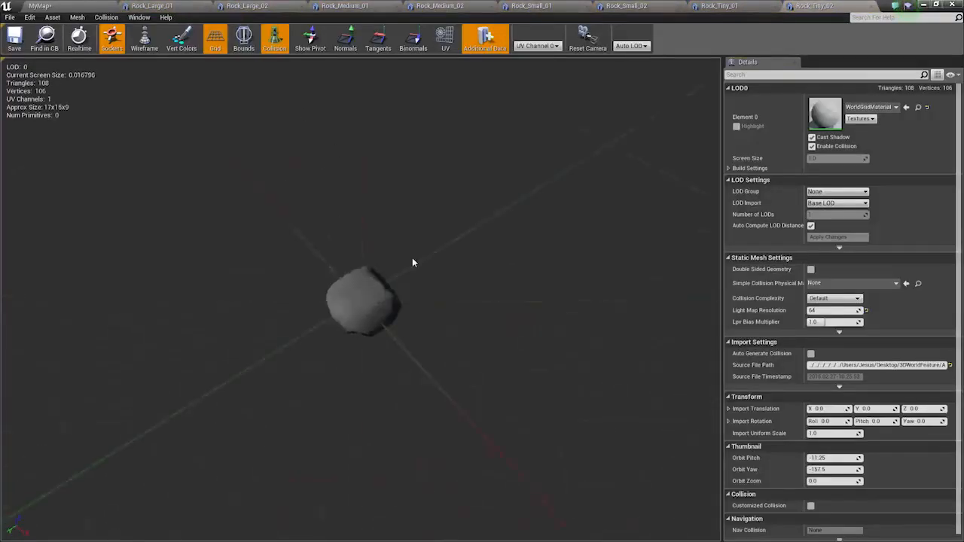
right_click_drag(412, 263, 413, 229)
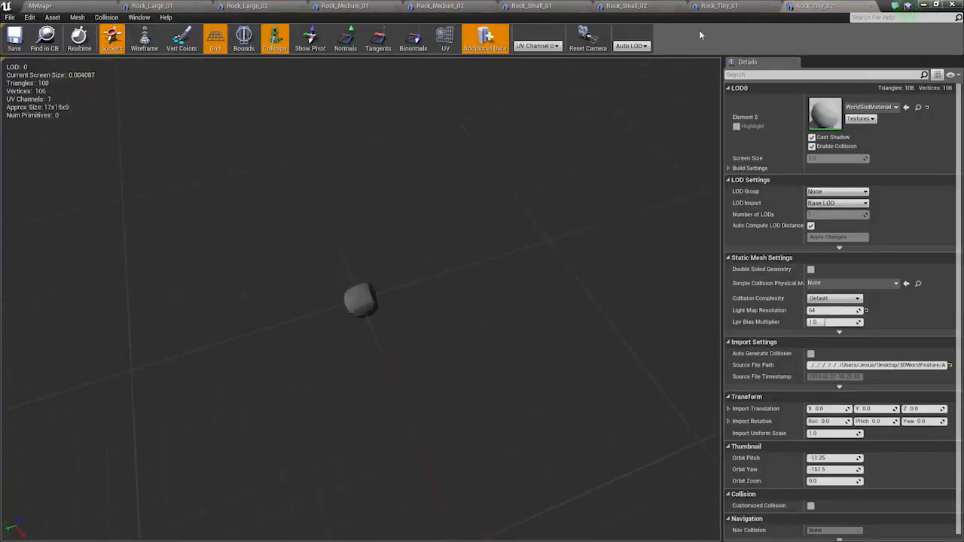
- Assign MI_Cliff_01 from the Instances folder to both LOD0 and LOD1 of the Rock_Large_01 mesh
left_click(61, 6)
left_click(40, 140)
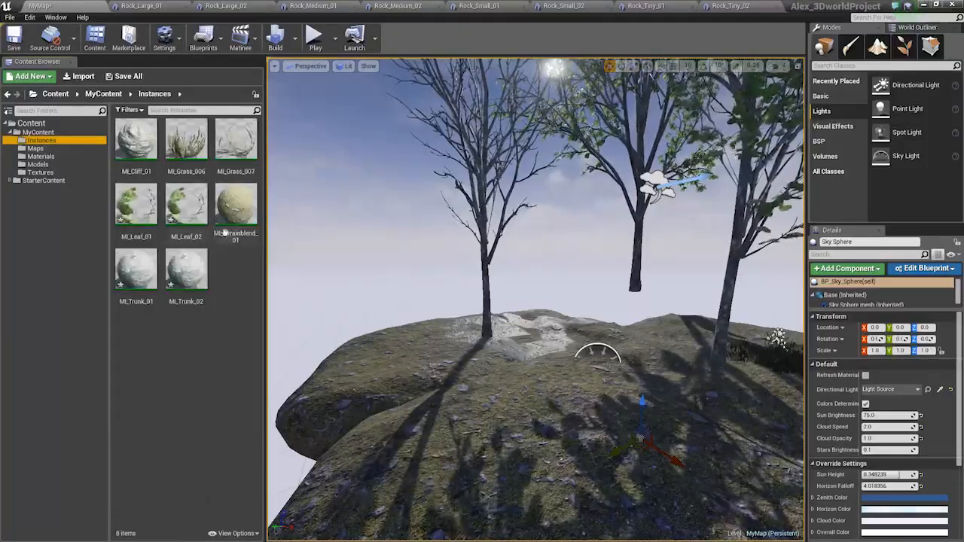
left_click(136, 140)
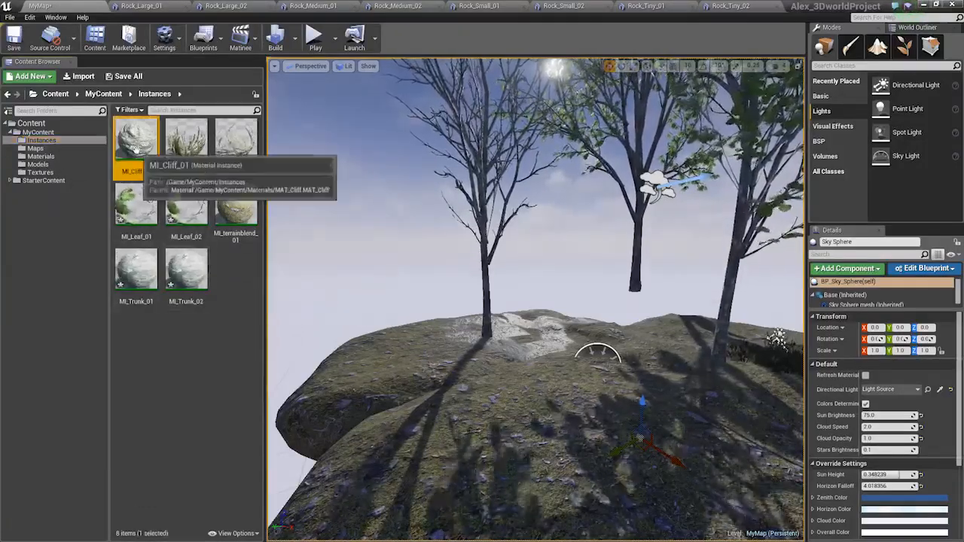
left_click(136, 6)
scroll(438, 271, "down", 7)
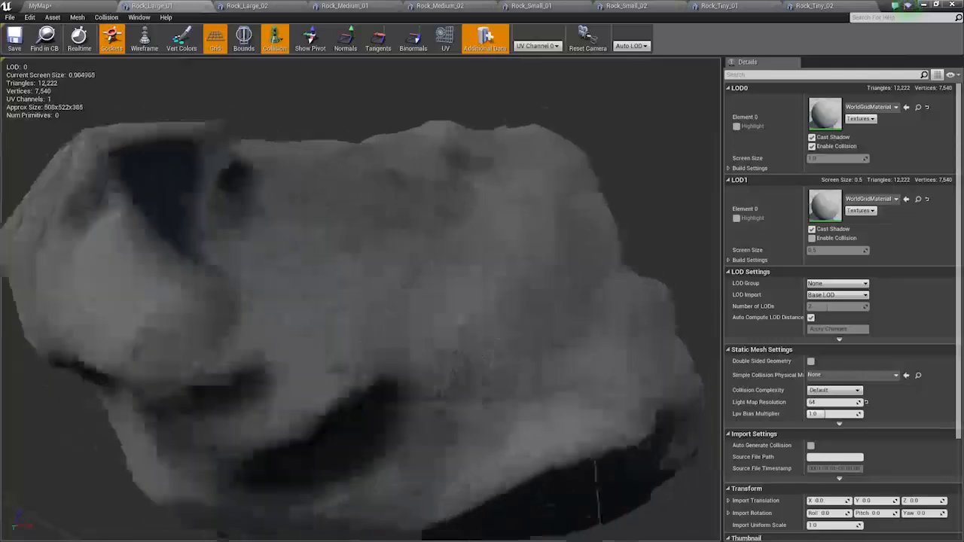
left_click(906, 199)
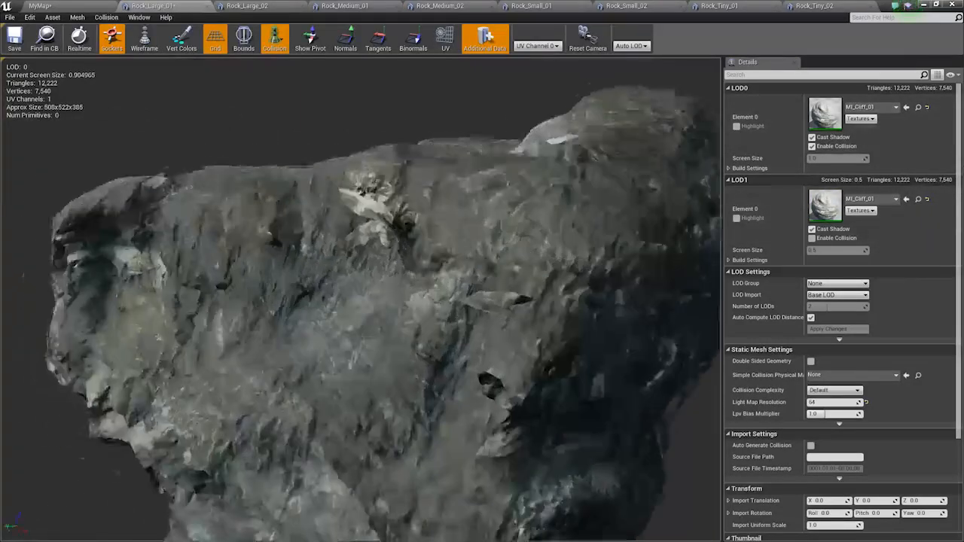
- Examine the cliff material on Rock_Large_01 from several sides, both close up and from a distance
scroll(577, 222, "down", 8)
left_click_drag(576, 221, 316, 218)
scroll(537, 209, "down", 4)
left_click_drag(537, 209, 422, 301)
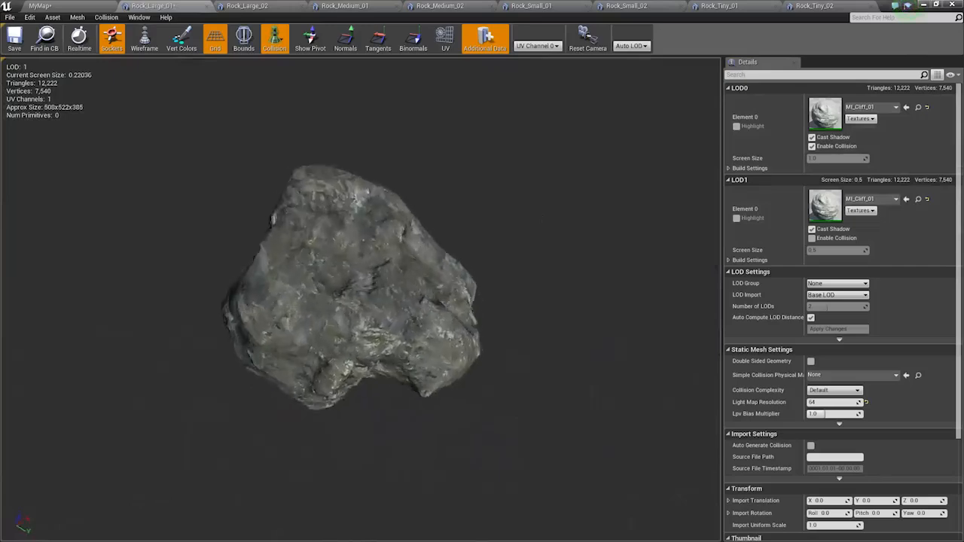
scroll(537, 209, "down", 4)
left_click_drag(537, 208, 256, 211)
scroll(542, 218, "up", 8)
scroll(541, 220, "down", 5)
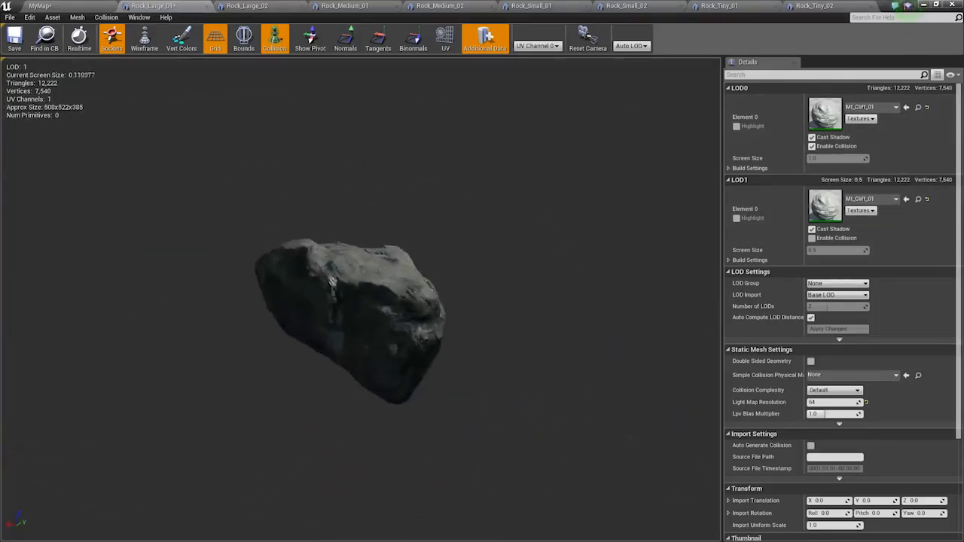
scroll(475, 224, "up", 6)
left_click_drag(475, 223, 286, 188)
scroll(476, 224, "down", 4)
scroll(354, 324, "down", 3)
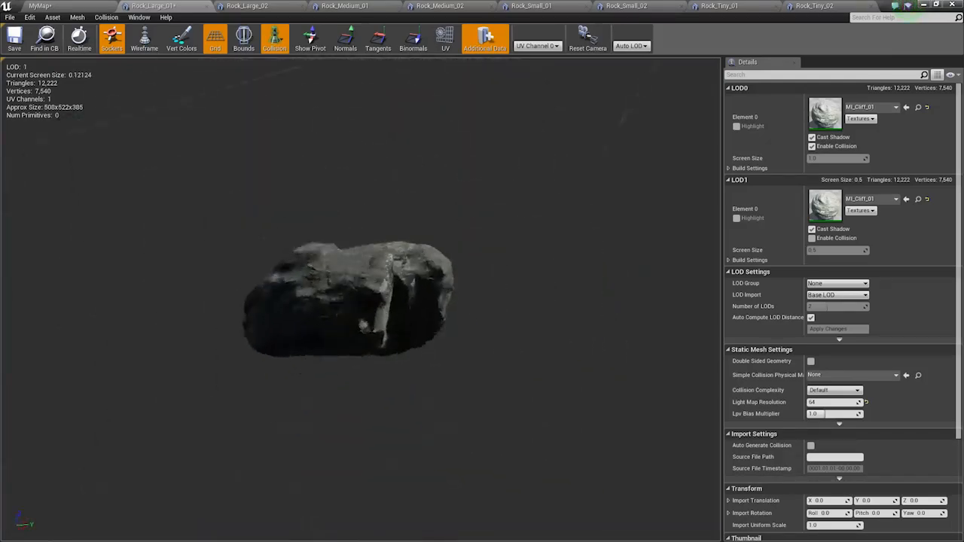
- Assign MI_Cliff_01 to both LOD0 and LOD1 of the Rock_Large_02 mesh
left_click(216, 5)
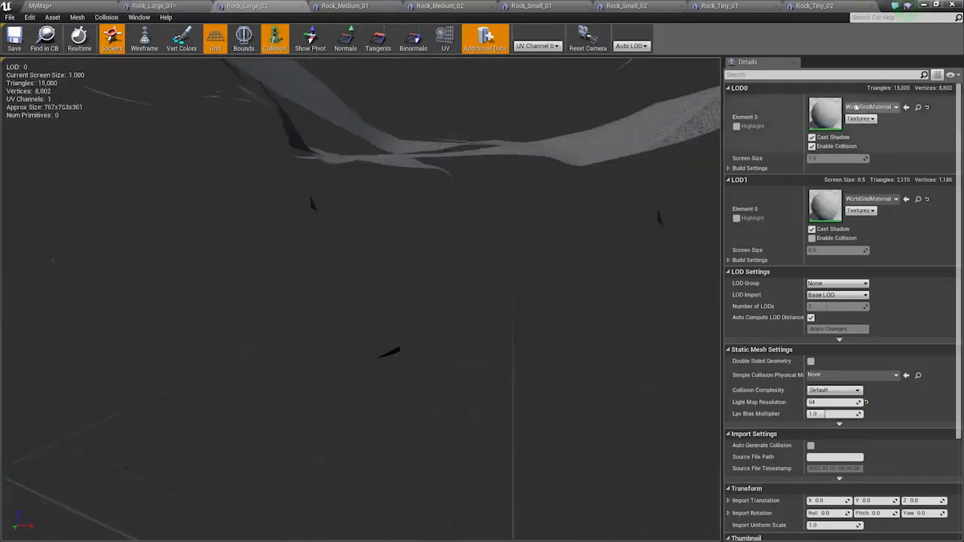
left_click(907, 108)
scroll(622, 222, "down", 6)
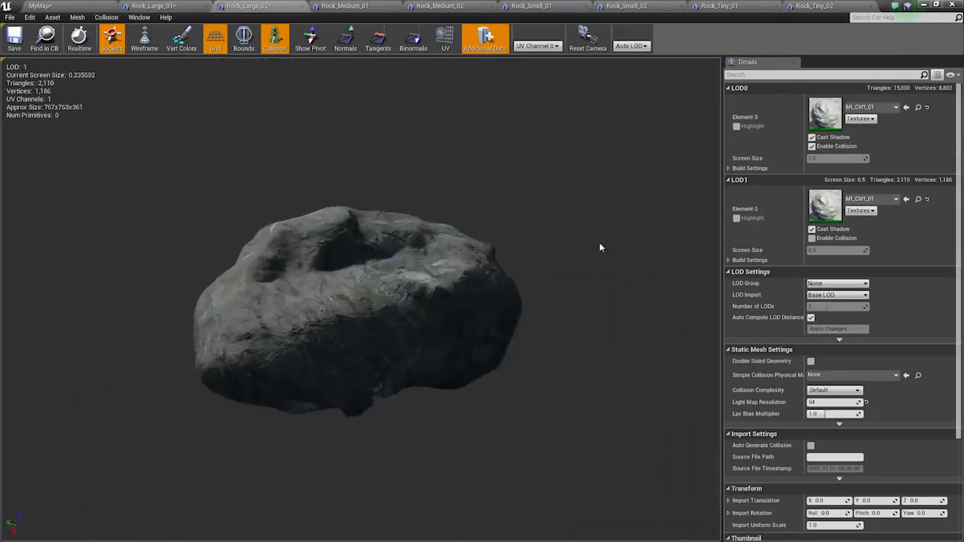
- Turn off automatic LOD distances for Rock_Large_02, set LOD1's screen size to 0.1 and check the LOD switch at varying distances
left_click_drag(601, 247, 542, 241)
scroll(542, 241, "up", 6)
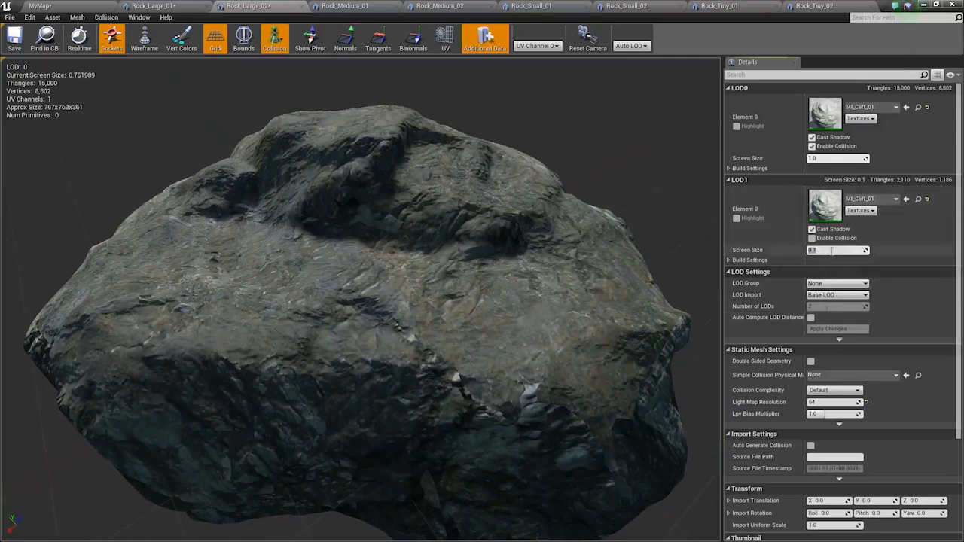
key("Return")
scroll(354, 301, "down", 5)
scroll(354, 301, "up", 2)
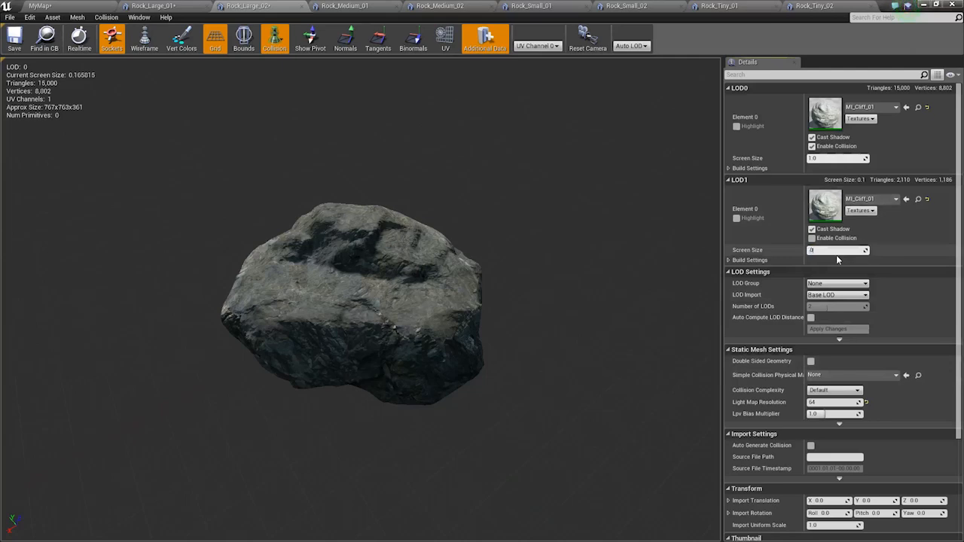
- Assign MI_Cliff_01 to the Rock_Medium_01, Rock_Medium_02, Rock_Small_01 and Rock_Small_02 meshes
left_click(343, 6)
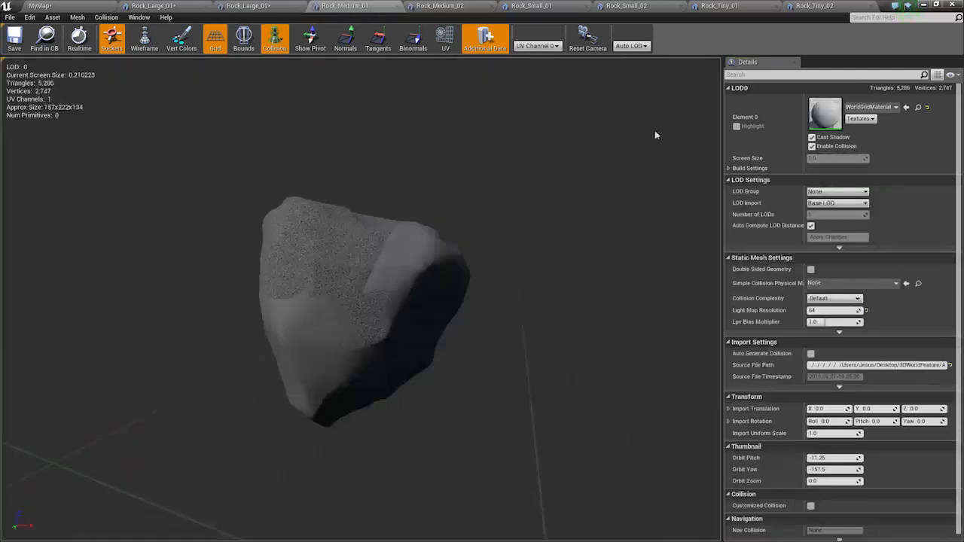
left_click(906, 107)
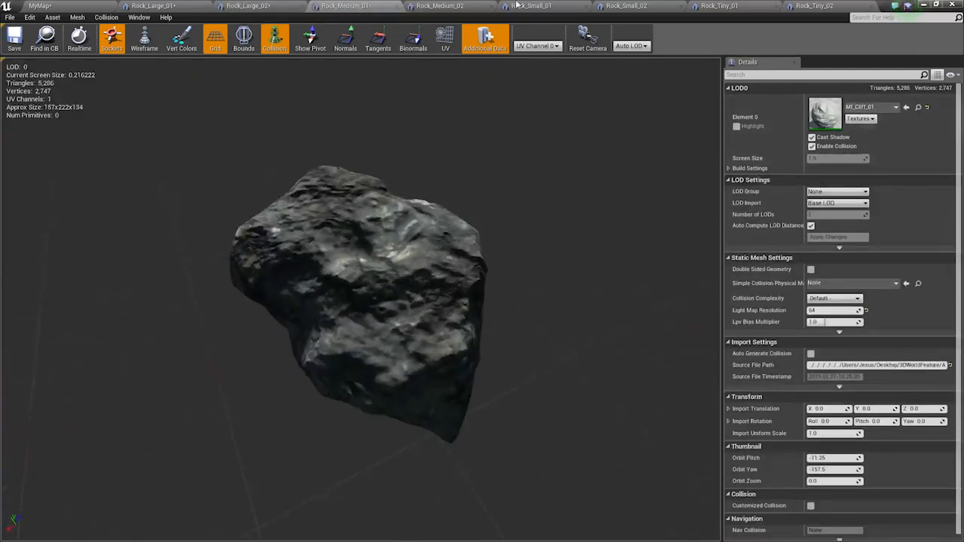
left_click(440, 6)
left_click(906, 107)
left_click(531, 6)
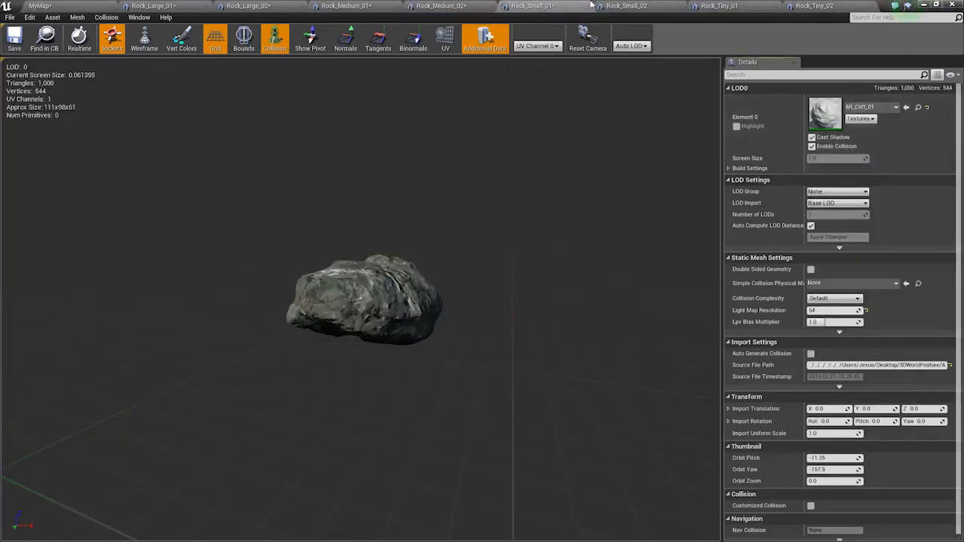
left_click(592, 6)
left_click(906, 107)
- Assign MI_Cliff_01 to the Rock_Tiny_01 and Rock_Tiny_02 meshes
left_click(720, 6)
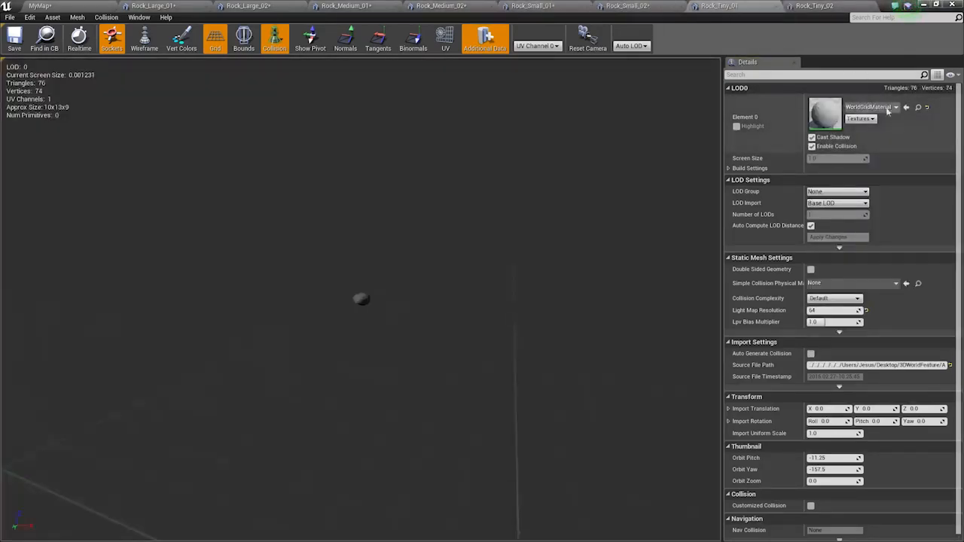
scroll(547, 201, "up", 5)
left_click_drag(547, 201, 587, 234)
scroll(547, 201, "down", 2)
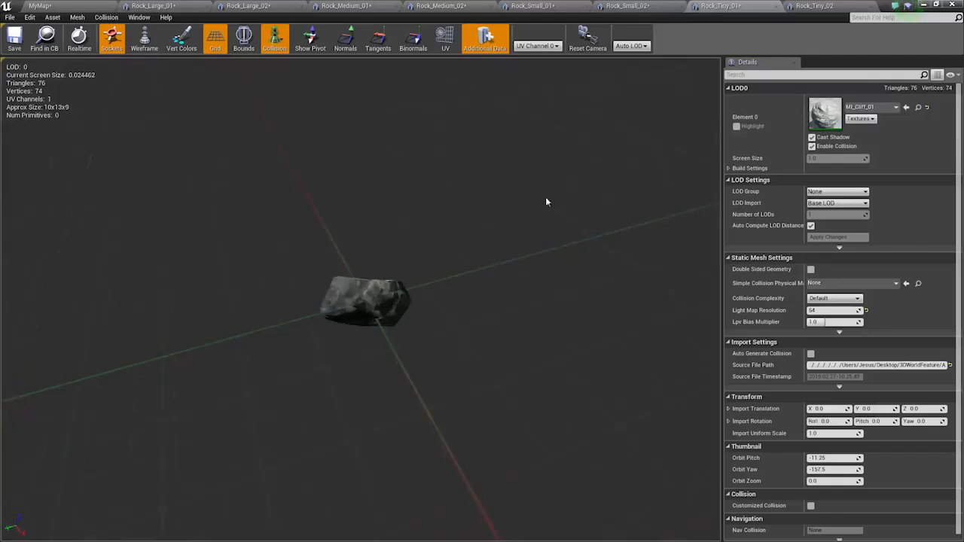
left_click(795, 5)
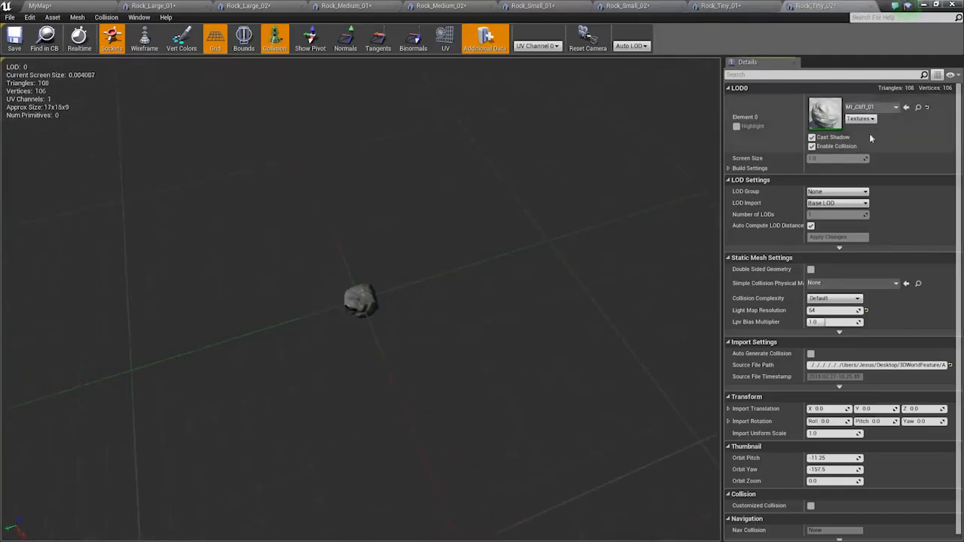
- Check Rock_Large_01 once more, then close all eight rock mesh editors
left_click(187, 5)
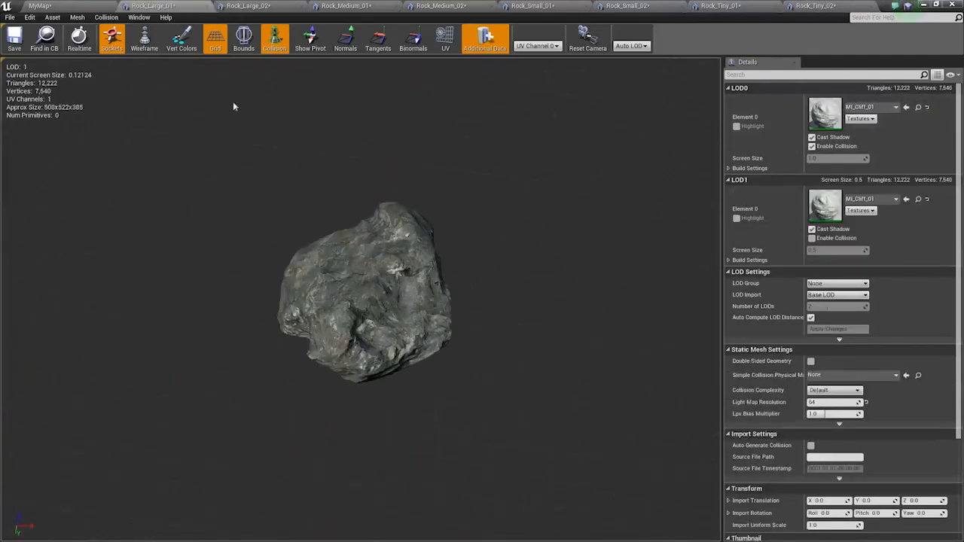
left_click_drag(234, 107, 407, 117)
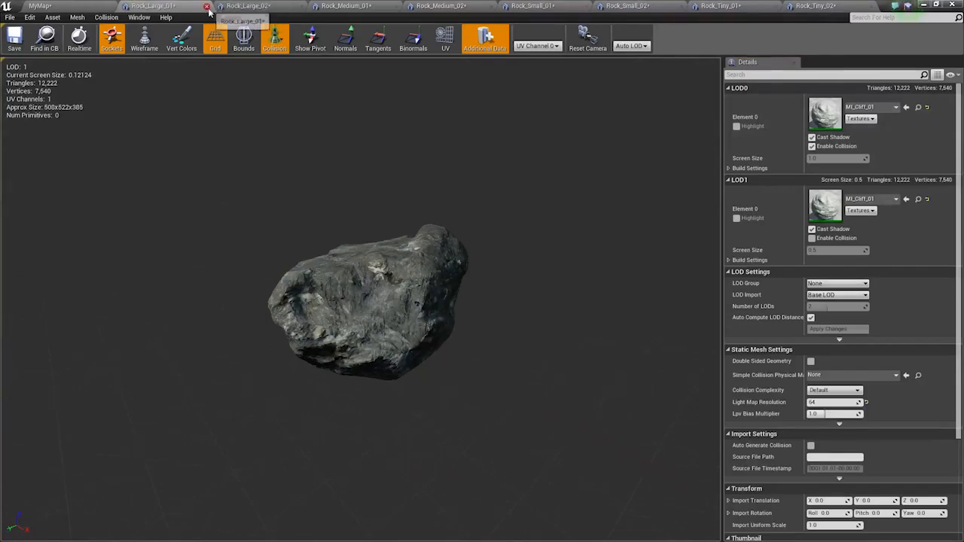
left_click(206, 6)
left_click(206, 6)
left_click(207, 6)
left_click(207, 6)
left_click(207, 6)
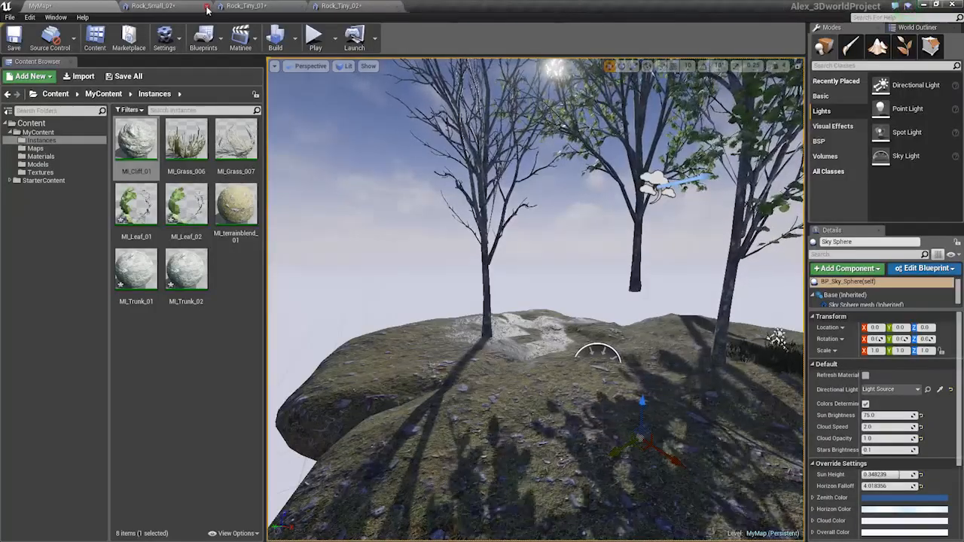
left_click(206, 6)
left_click(206, 6)
left_click(206, 6)
- Place Rock_Large_02 from the Models folder on the terrain's edge beside the bare tree
left_click(38, 164)
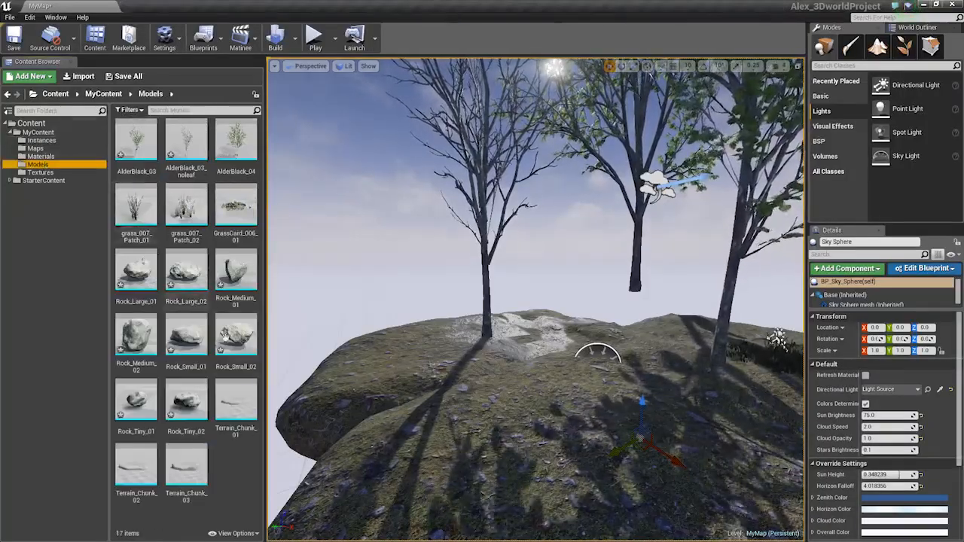
left_click_drag(186, 271, 375, 354)
mouse_move(375, 354)
right_mouse_down()
mouse_move(377, 332)
mouse_move(380, 369)
mouse_move(358, 361)
right_mouse_up()
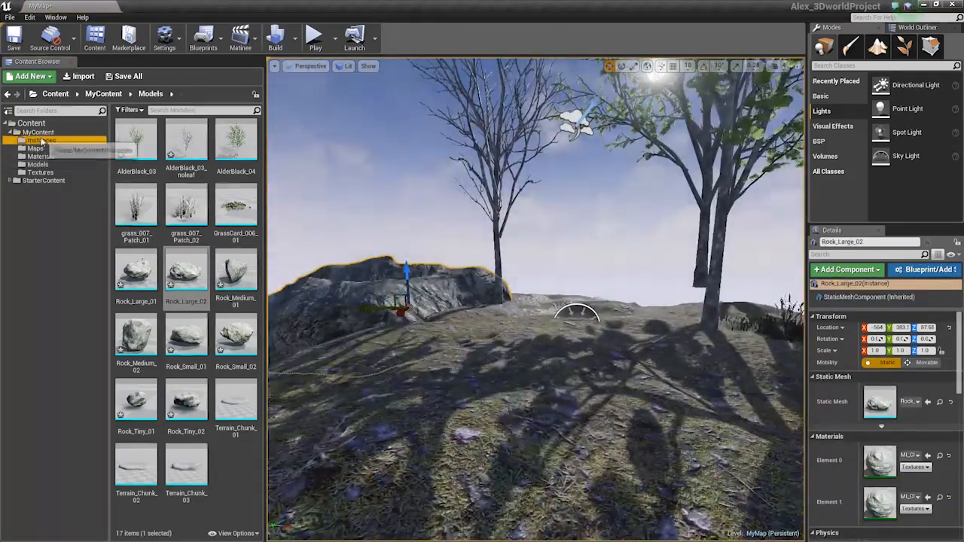
- Open MI_Cliff_01 in a floating window over the level and override its Material Scale with about 1.51
left_click(41, 141)
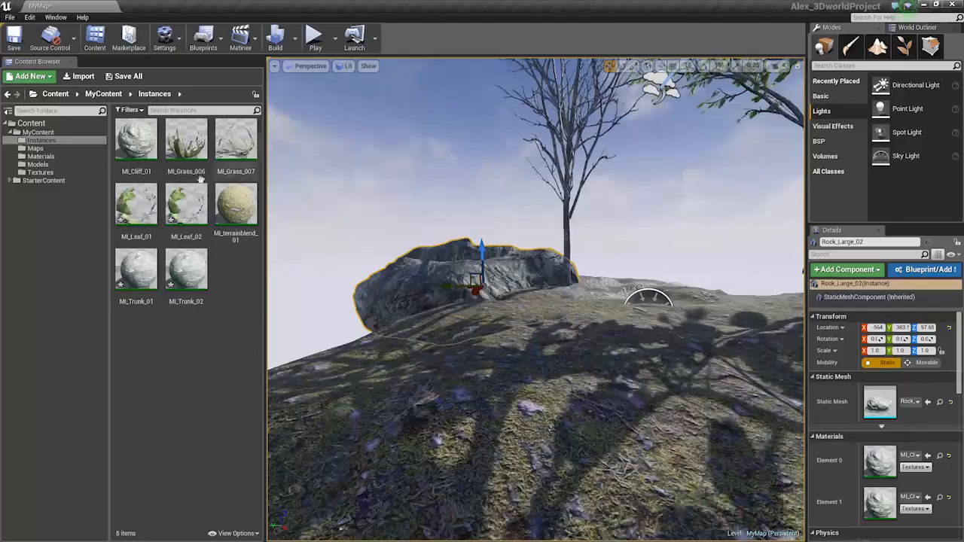
double_click(136, 139)
left_click_drag(187, 6, 608, 168)
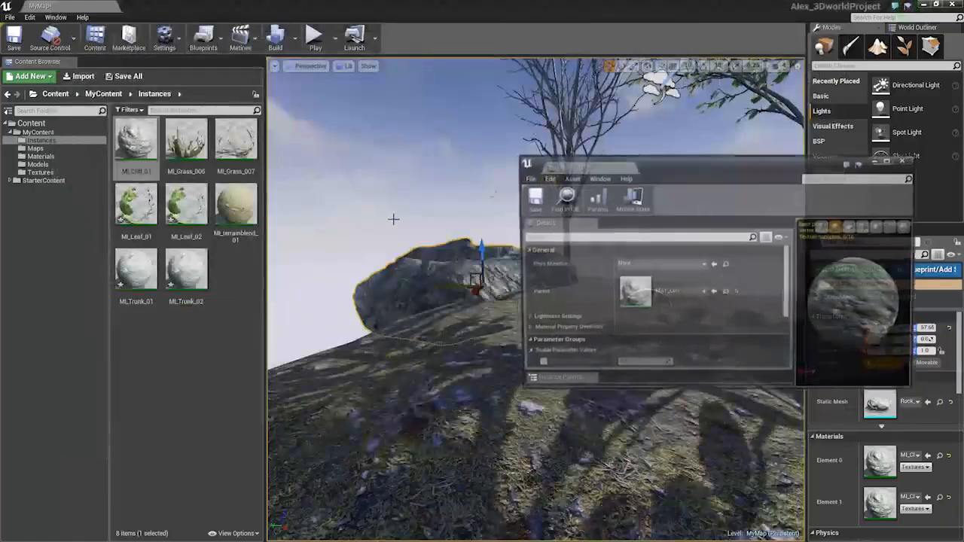
scroll(655, 312, "down", 2)
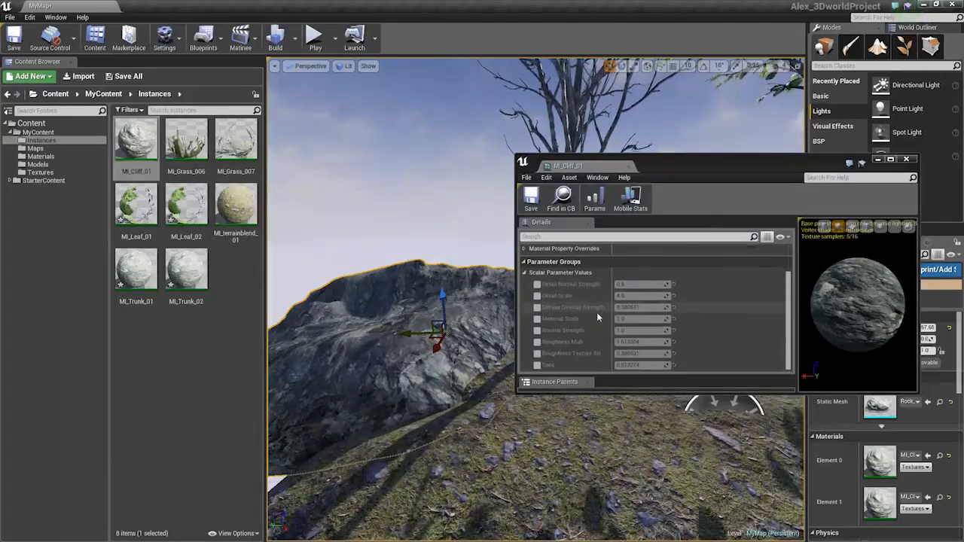
left_click(537, 319)
mouse_move(652, 318)
left_mouse_down()
mouse_move(682, 318)
mouse_move(651, 319)
left_mouse_up()
- Rotate Rock_Large_02 at the terrain's edge and override MI_Cliff_01's Normal Strength with about 1.61
mouse_move(452, 316)
right_mouse_down()
mouse_move(429, 305)
mouse_move(467, 305)
mouse_move(448, 301)
right_mouse_up()
key("e")
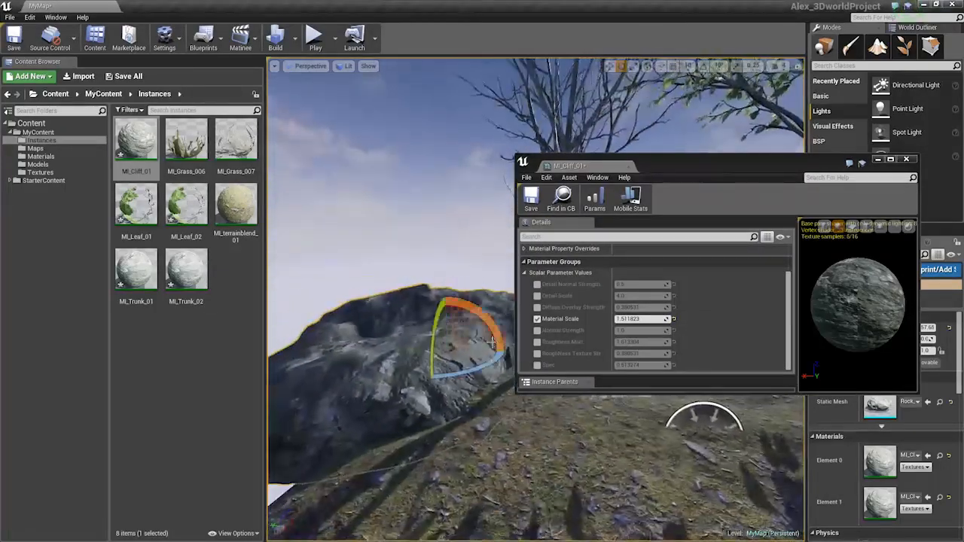
left_click_drag(495, 328, 471, 369)
right_click_drag(455, 324, 422, 294)
key("Escape")
left_click(452, 320)
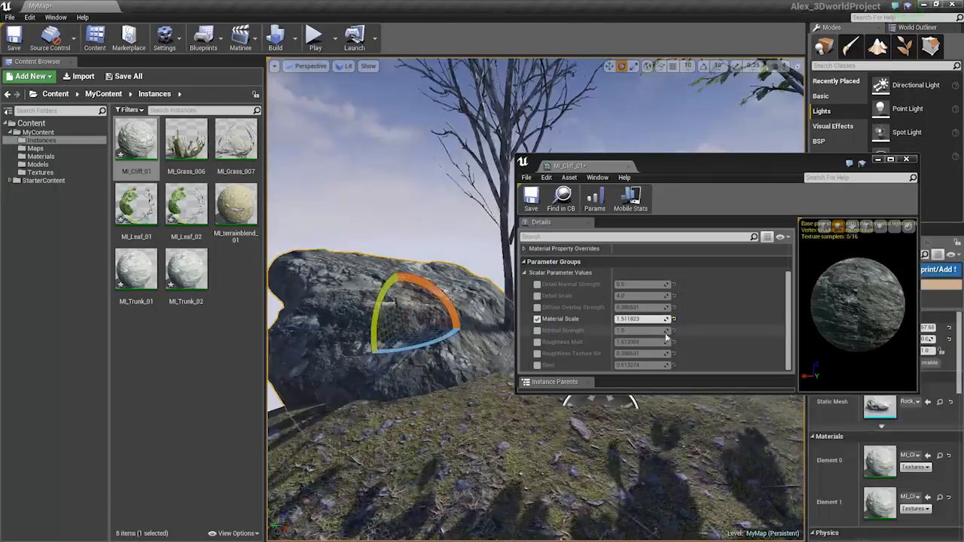
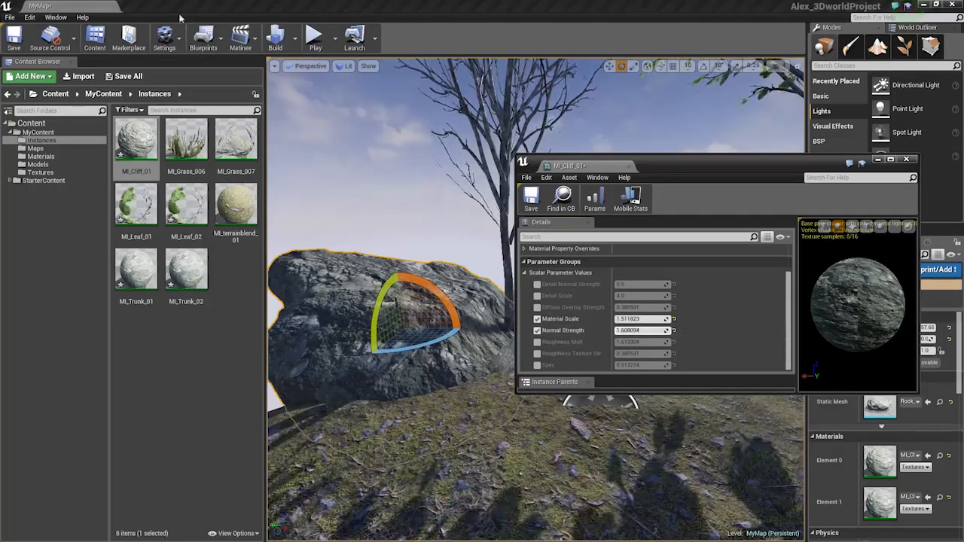
- Open the MAT_Cliff material in a maximized editor and move its output node farther away from the other nodes
left_click(40, 156)
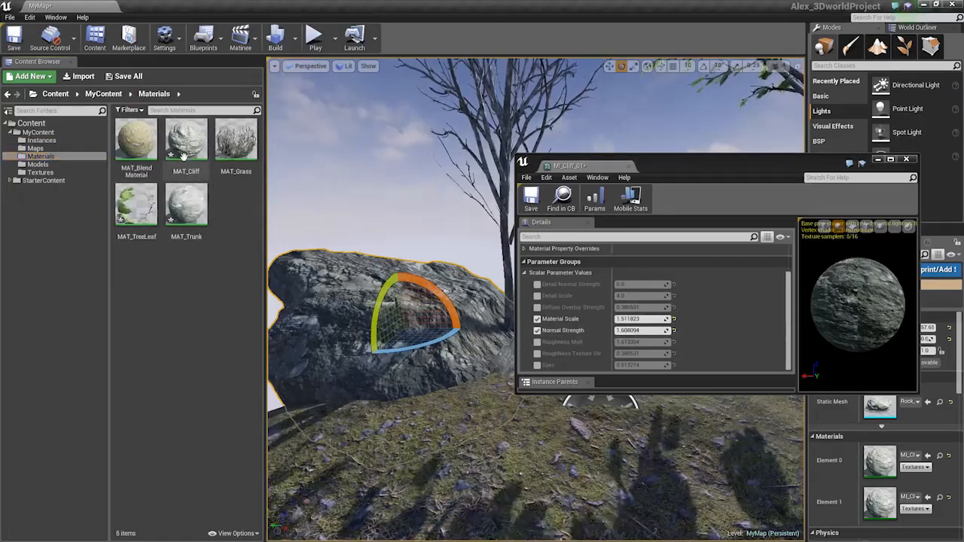
double_click(185, 151)
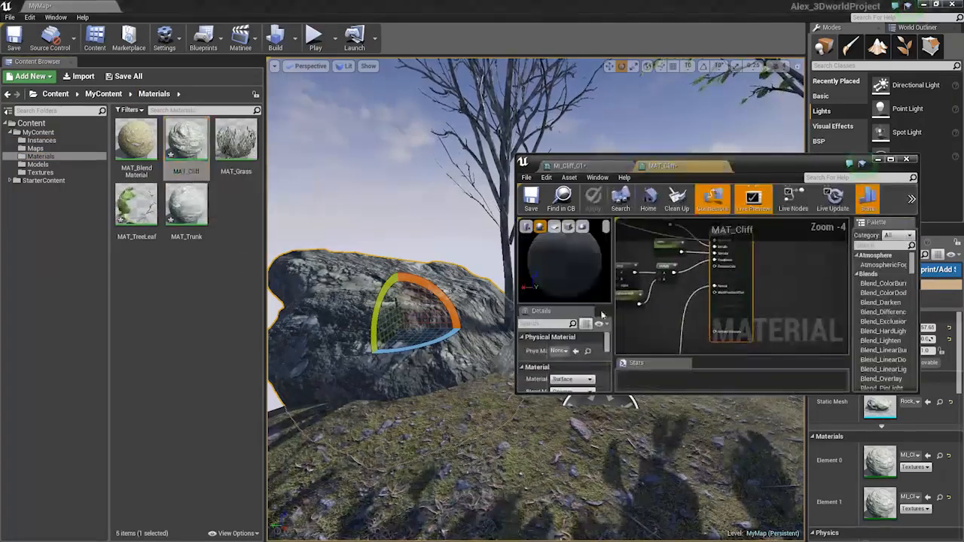
double_click(756, 174)
right_click_drag(283, 177, 474, 270)
scroll(593, 274, "up", 2)
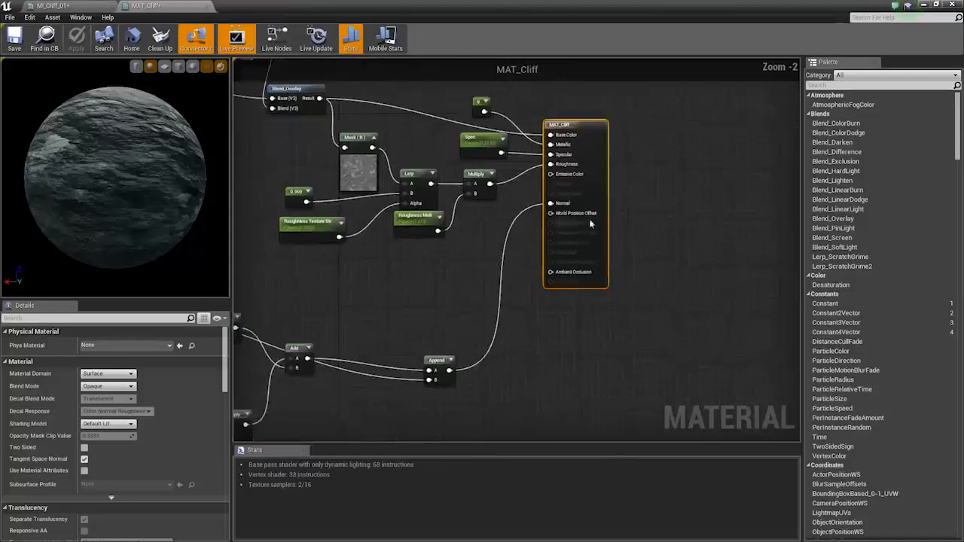
left_click_drag(601, 167, 835, 217)
right_click_drag(610, 256, 501, 261)
left_click_drag(653, 176, 437, 182)
right_click_drag(400, 211, 588, 199)
- Close the MI_Cliff_01 editor and shrink the MAT_Cliff window to uncover the level editor
left_click(64, 4)
left_click_drag(53, 5, 23, 5)
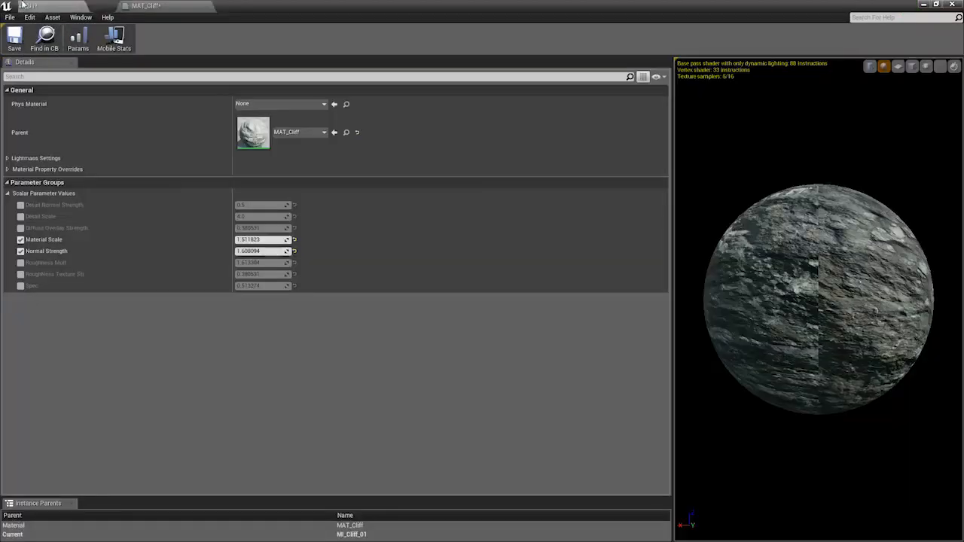
left_click(112, 7)
left_click_drag(536, 6, 580, 56)
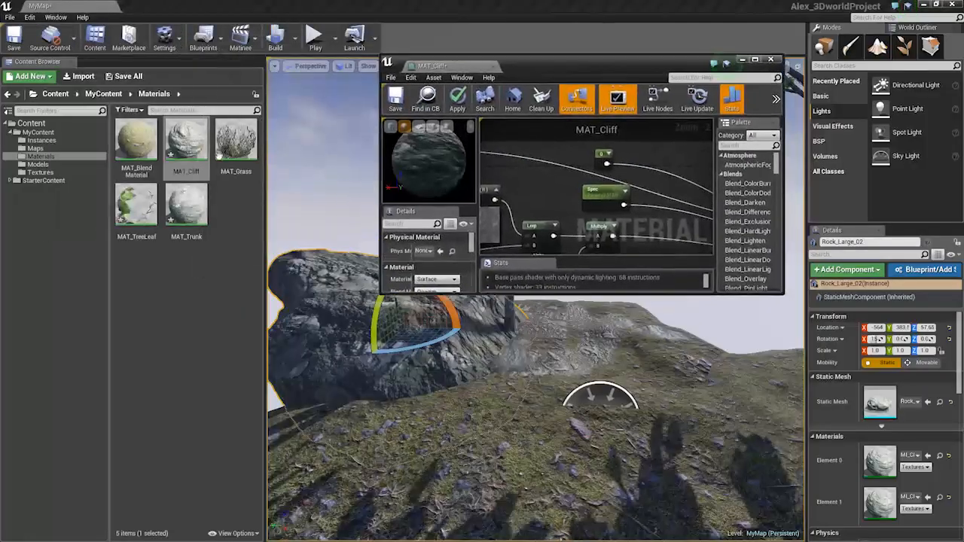
- Copy the Tess Multiplier comment group from MAT_BlendMaterial and paste it into MAT_Cliff below the output node
double_click(142, 146)
double_click(621, 64)
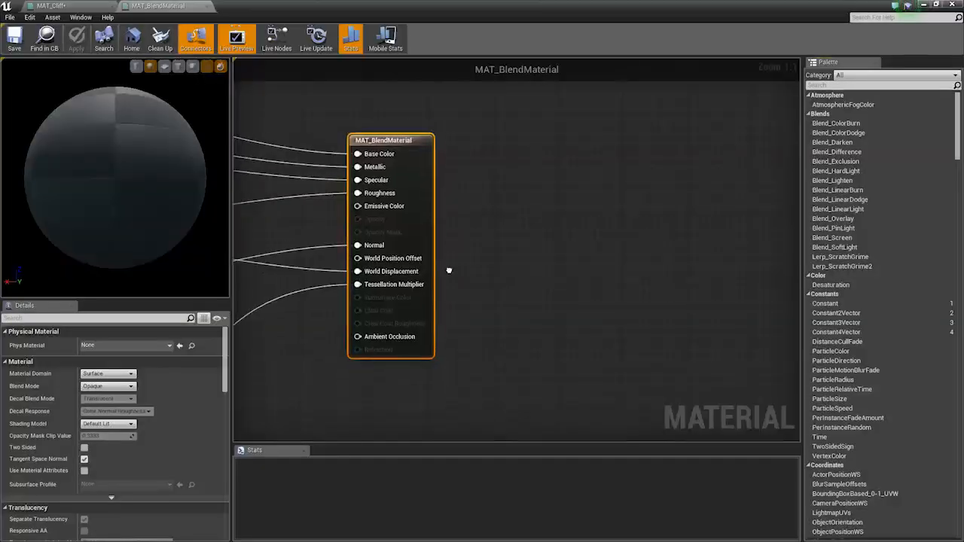
scroll(430, 282, "down", 7)
scroll(463, 300, "up", 2)
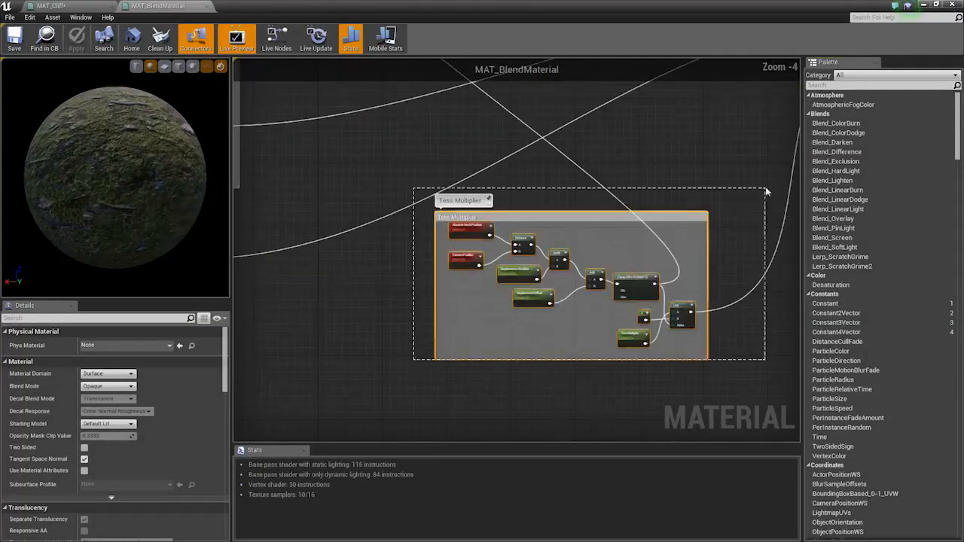
left_click_drag(766, 190, 767, 188)
right_click_drag(700, 188, 640, 264)
left_click(53, 6)
right_click_drag(582, 224, 731, 83)
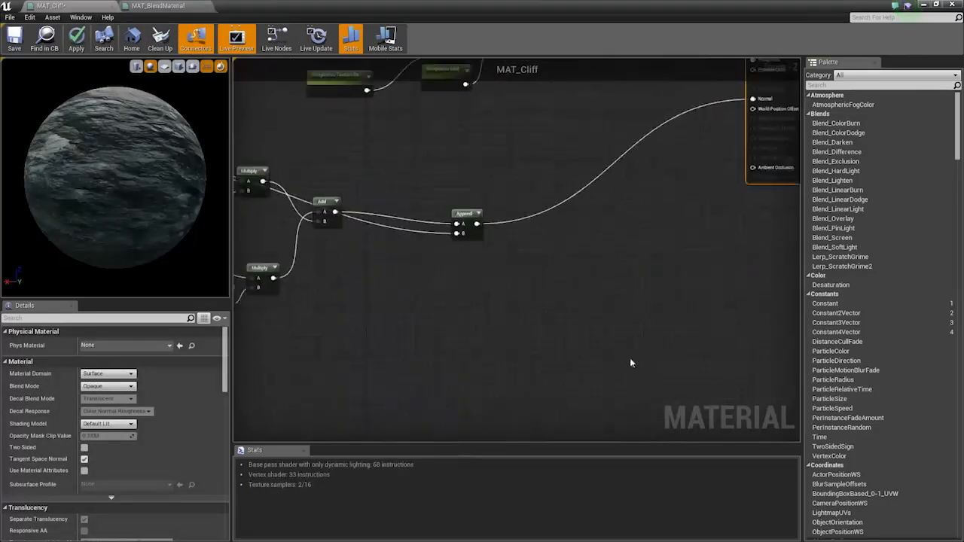
key("ctrl+v")
right_click_drag(632, 303, 483, 271)
right_click_drag(631, 303, 559, 281)
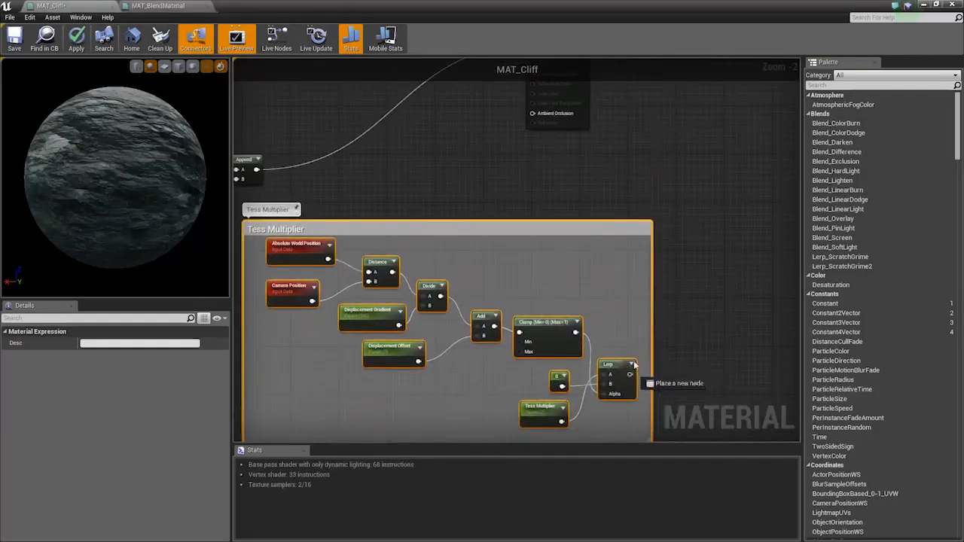
- Connect the Tess Multiplier group's Lerp to World Position Offset and set the Displacement Offset default value to -2
left_click_drag(634, 364, 547, 272)
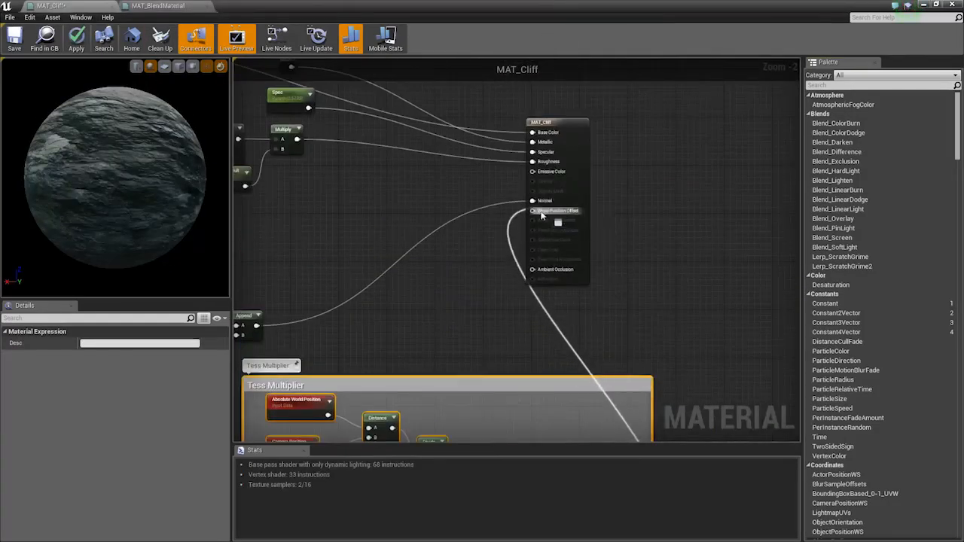
left_click_drag(538, 211, 537, 213)
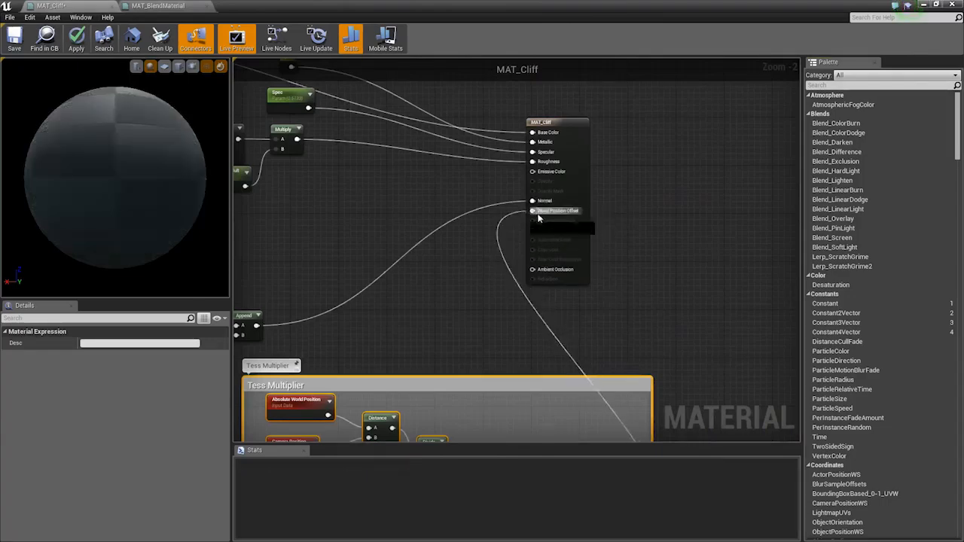
right_click_drag(487, 274, 547, 88)
scroll(536, 331, "up", 2)
right_click_drag(501, 350, 530, 327)
left_click(442, 321)
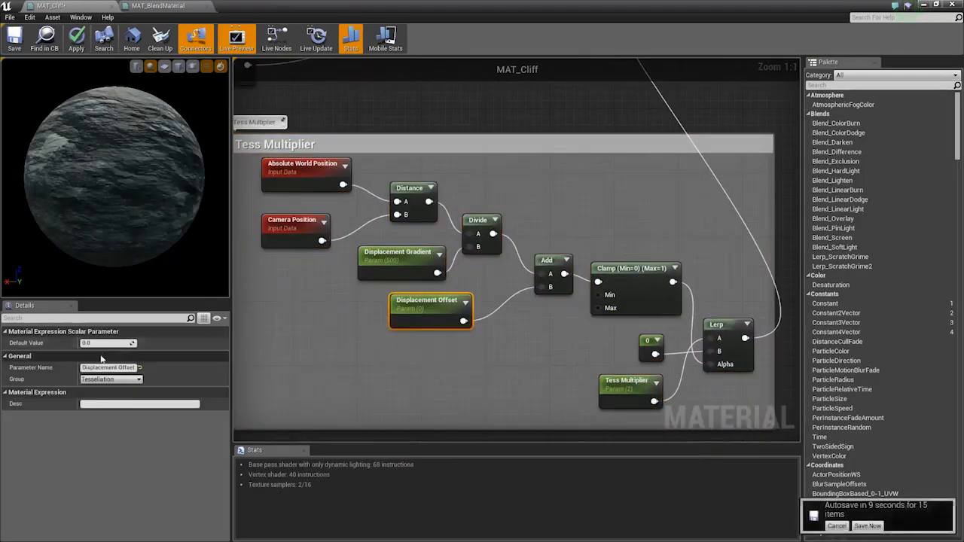
type("-2")
key("Return")
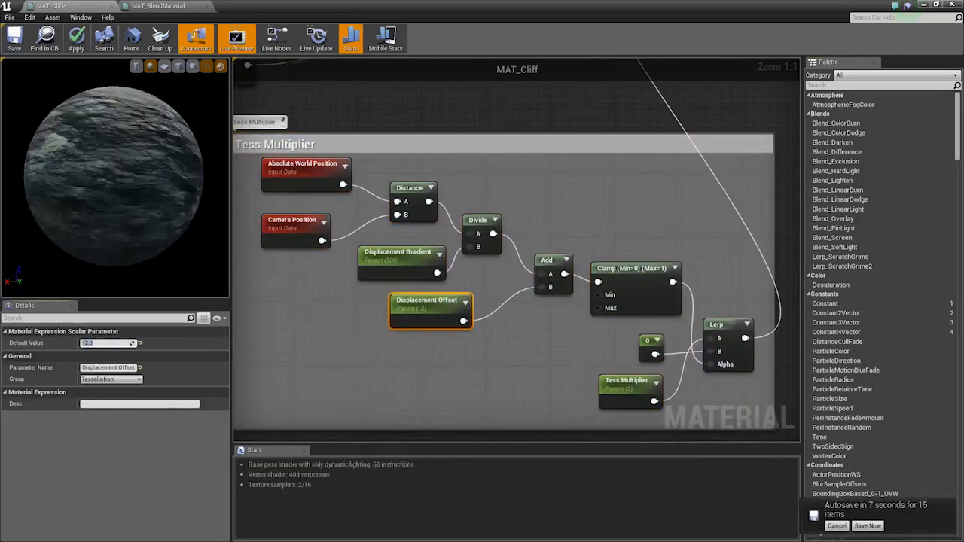
- Connect the alpha output of the lower Texture Sample in the diffuse branch to World Position Offset
scroll(423, 161, "down", 2)
right_click_drag(483, 143, 489, 298)
right_click_drag(448, 235, 505, 263)
scroll(386, 256, "up", 2)
right_click_drag(386, 256, 536, 288)
right_click_drag(368, 249, 411, 248)
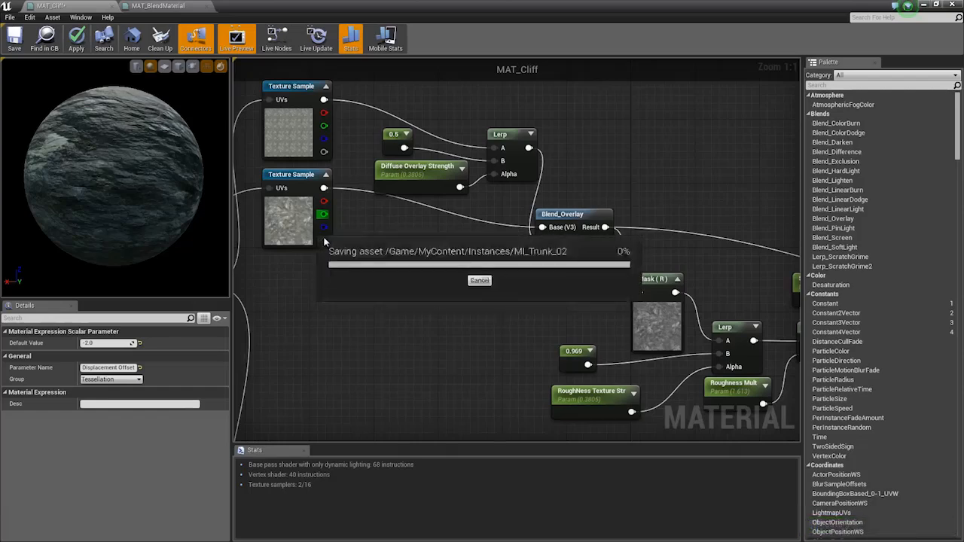
left_click_drag(325, 239, 514, 323)
right_click_drag(515, 322, 522, 223)
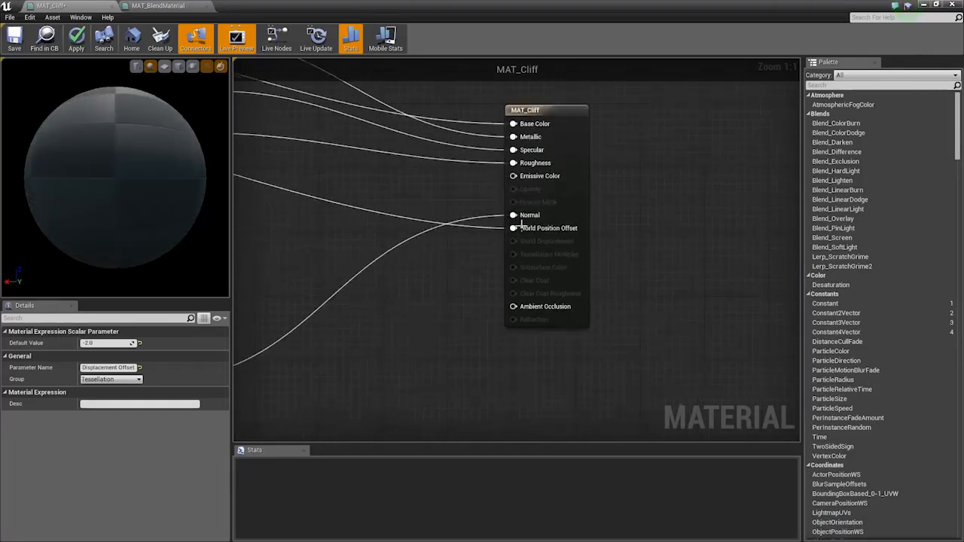
- Set MAT_Cliff's D3D11 Tessellation Mode to PN Triangles
left_click(522, 223)
scroll(125, 452, "down", 8)
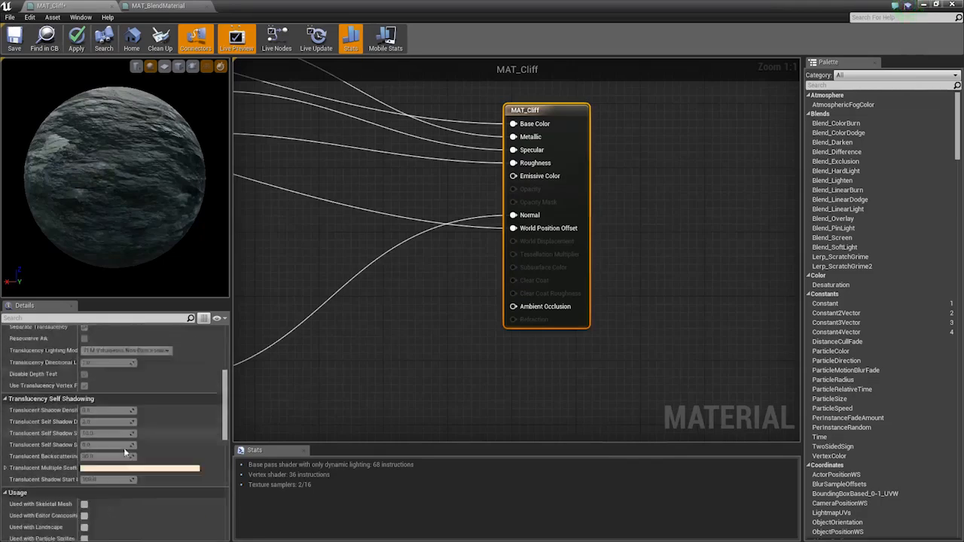
scroll(125, 451, "down", 10)
left_click(114, 450)
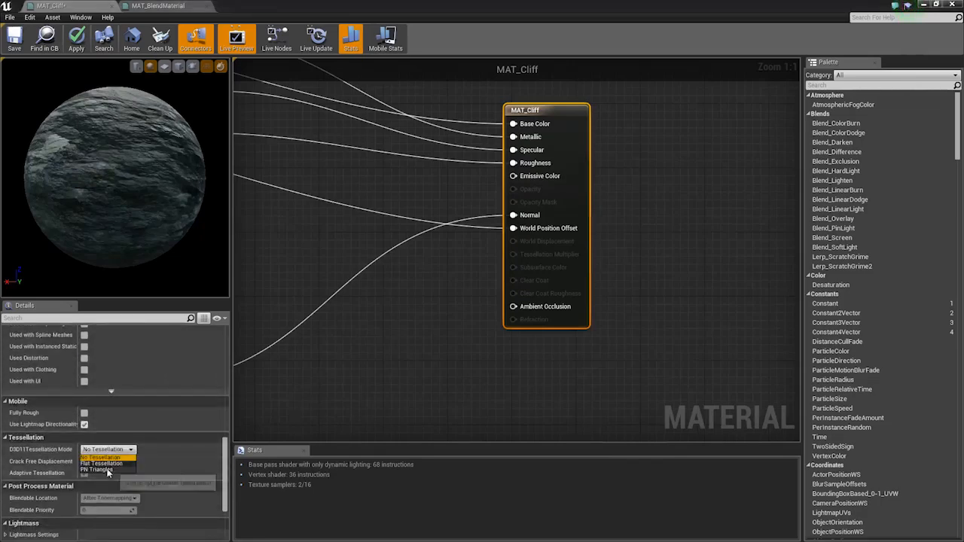
left_click(106, 469)
- Connect the Tess Multiplier group's Lerp to Tessellation Multiplier and the upper diffuse Texture Sample's alpha to World Displacement
right_click_drag(452, 301, 503, 260)
scroll(598, 141, "down", 4)
right_click_drag(652, 382, 534, 352)
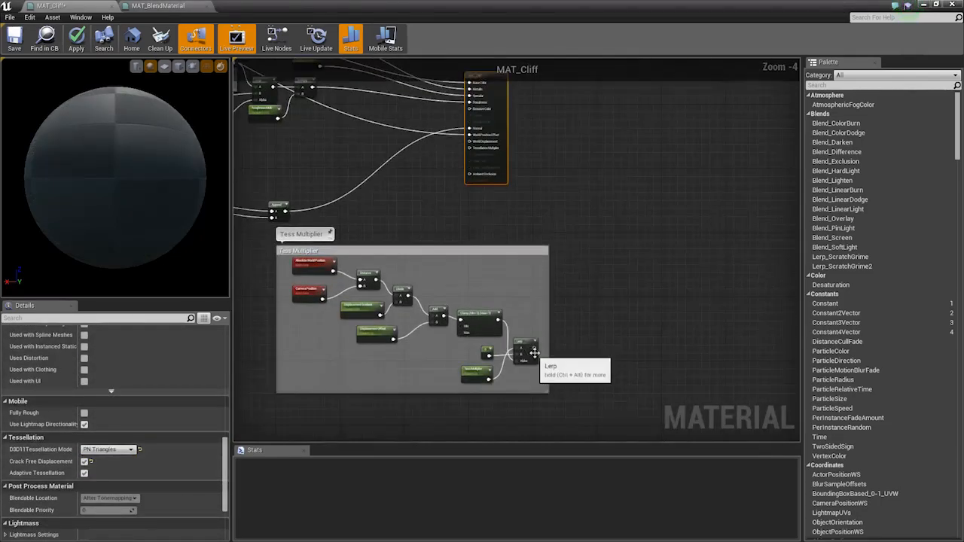
left_click_drag(533, 349, 477, 149)
scroll(515, 294, "up", 3)
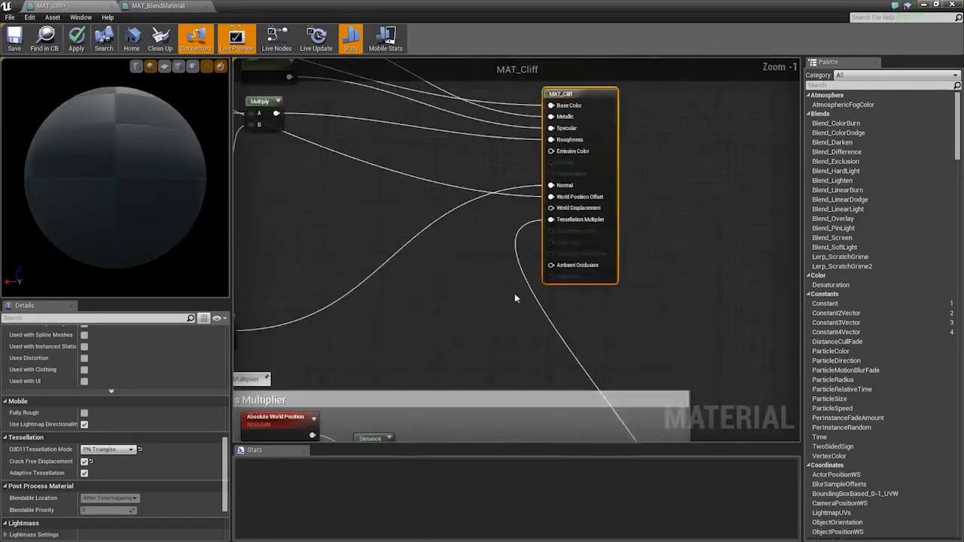
left_click_drag(559, 228, 448, 224)
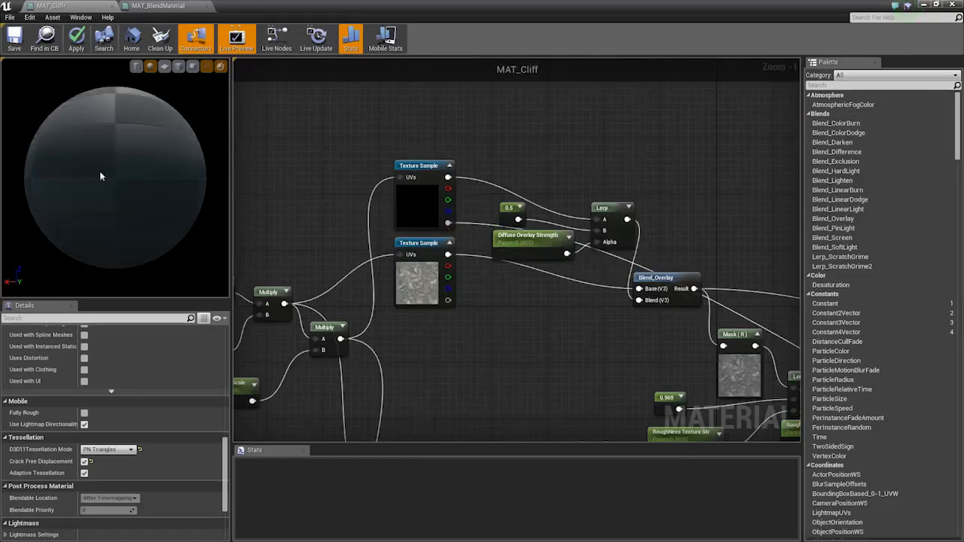
right_click_drag(486, 313, 320, 219)
scroll(453, 252, "down", 1)
- Copy the Displacement Multi, VertexNormalWS and their two Multiply nodes from MAT_BlendMaterial, and close that material
left_click(158, 6)
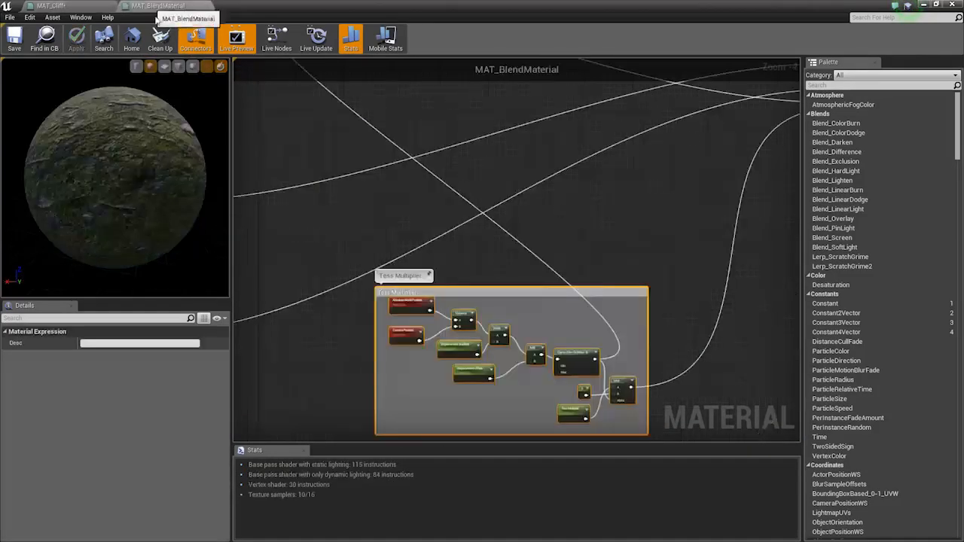
scroll(248, 245, "down", 2)
right_click_drag(248, 244, 552, 391)
scroll(561, 277, "up", 4)
scroll(473, 263, "up", 1)
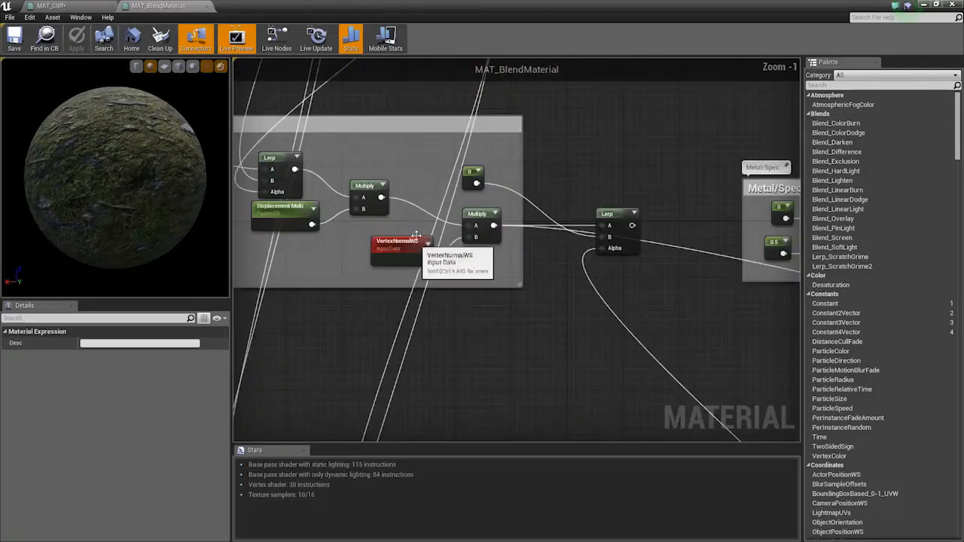
left_click_drag(539, 251, 595, 265)
left_click_drag(483, 256, 420, 210)
left_click_drag(464, 260, 476, 254)
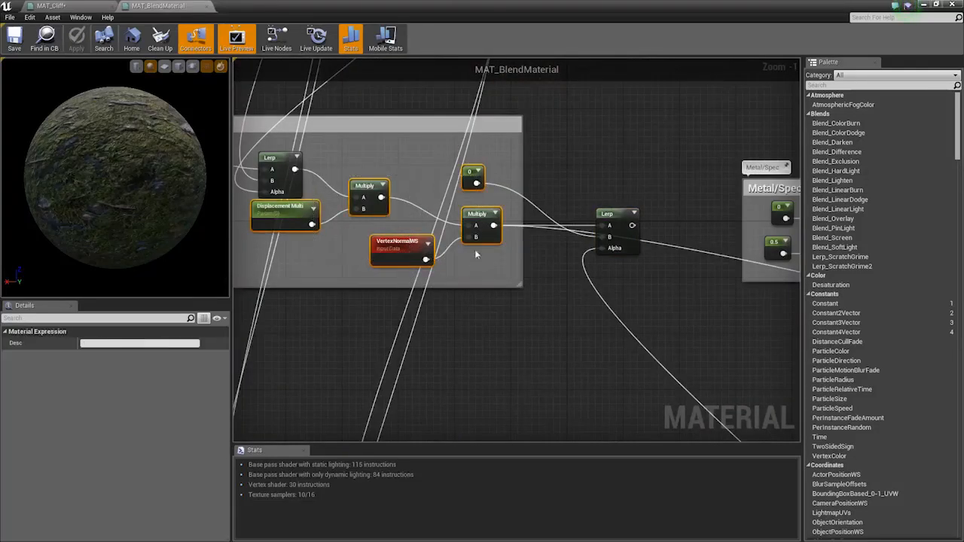
left_click(206, 9)
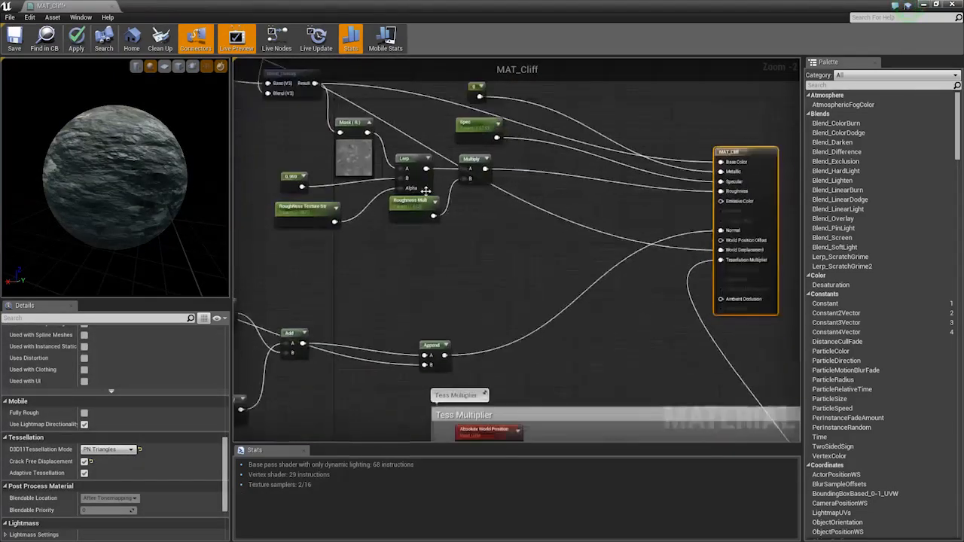
- Paste the displacement nodes into MAT_Cliff and place them between the roughness and normal branches
right_click_drag(568, 345, 553, 321)
key("ctrl+v")
right_click_drag(463, 296, 576, 331)
left_click_drag(605, 345, 434, 267)
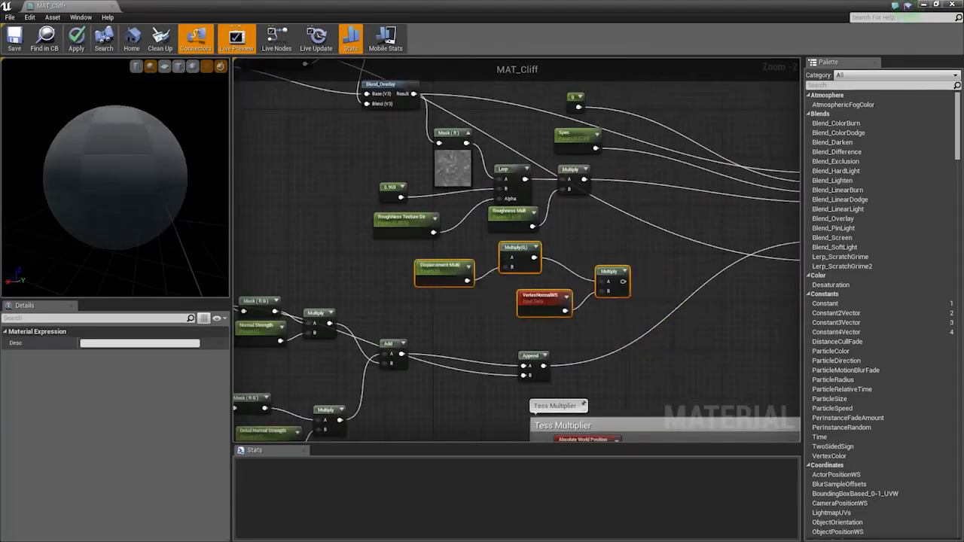
right_click_drag(434, 266, 454, 343)
- Move the Blend_Overlay and roughness nodes up out of the way and the Diffuse Overlay Strength node below its Lerp
left_click_drag(394, 127, 659, 309)
left_click_drag(424, 302, 542, 183)
right_click_drag(434, 197, 526, 260)
scroll(392, 214, "up", 2)
left_click_drag(368, 198, 402, 262)
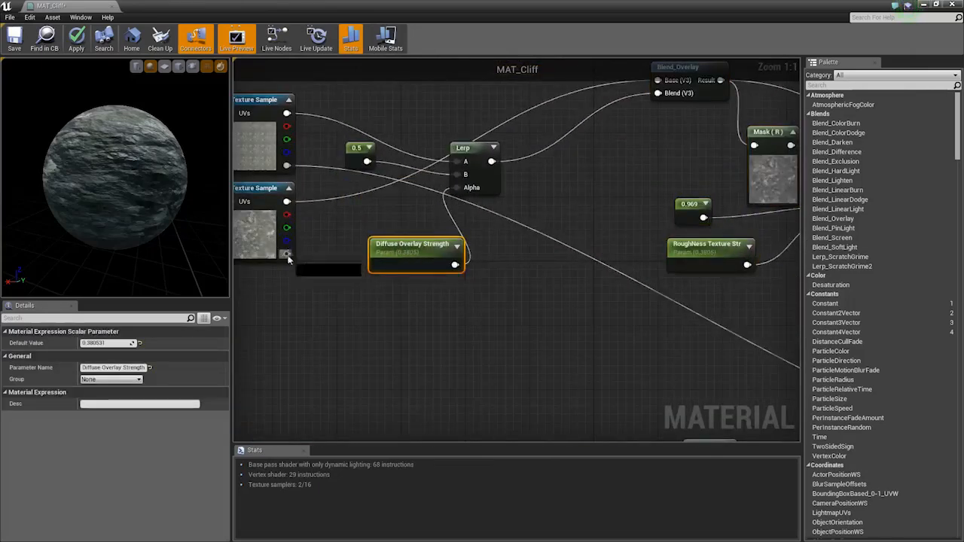
- Connect the lower Texture Sample's alpha to the Displacement Multi's Multiply, and the VertexNormalWS Multiply's output to World Displacement
left_click_drag(287, 256, 397, 235)
left_click_drag(348, 278, 354, 282)
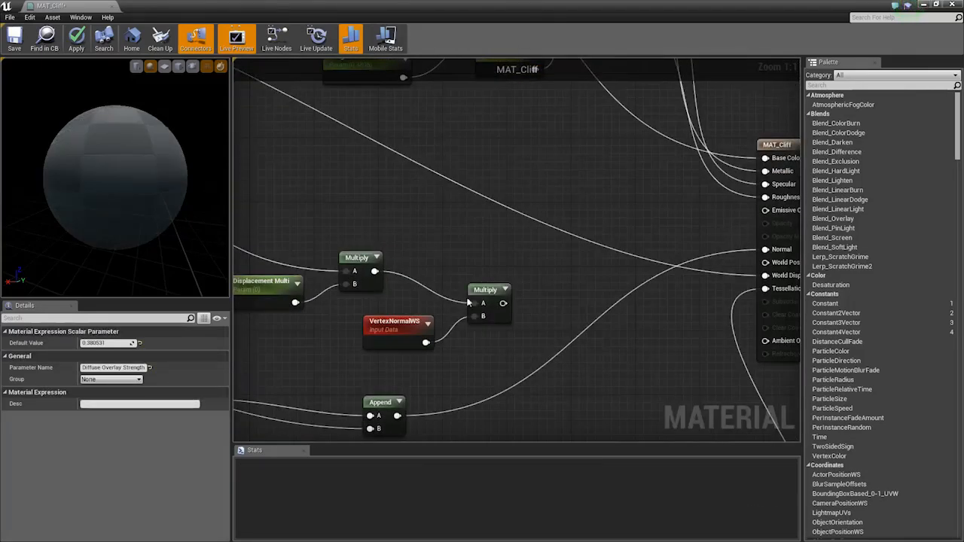
left_click_drag(503, 303, 712, 275)
scroll(671, 307, "down", 3)
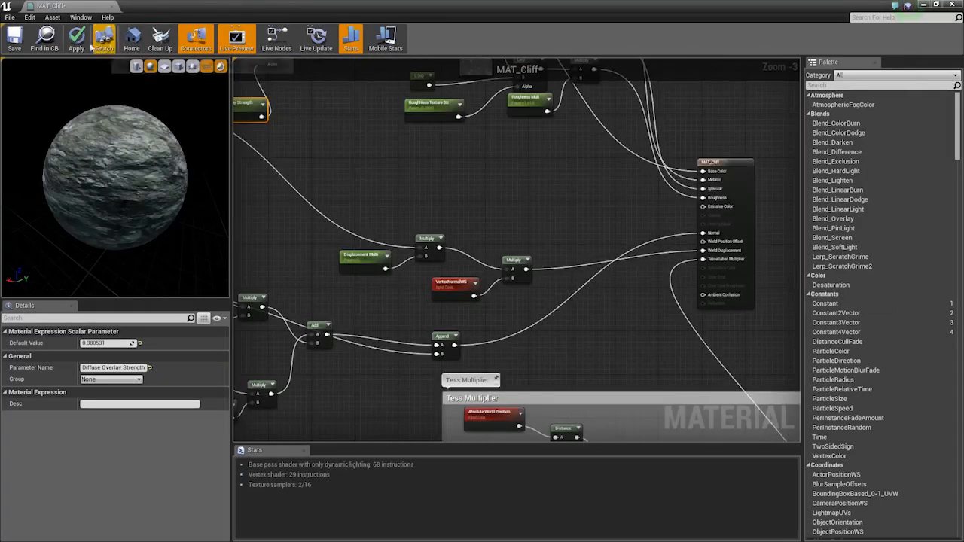
- Apply the changes and close MAT_Cliff, and open MI_Cliff_01 from the Instances folder in a floating window beside the rock
left_click(113, 7)
right_click_drag(527, 256, 377, 215)
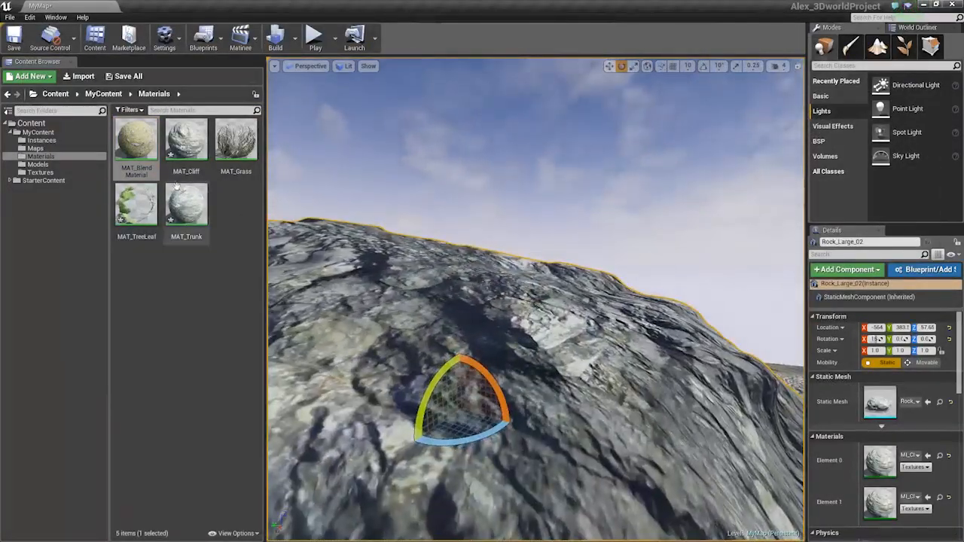
left_click(185, 219)
left_click(64, 142)
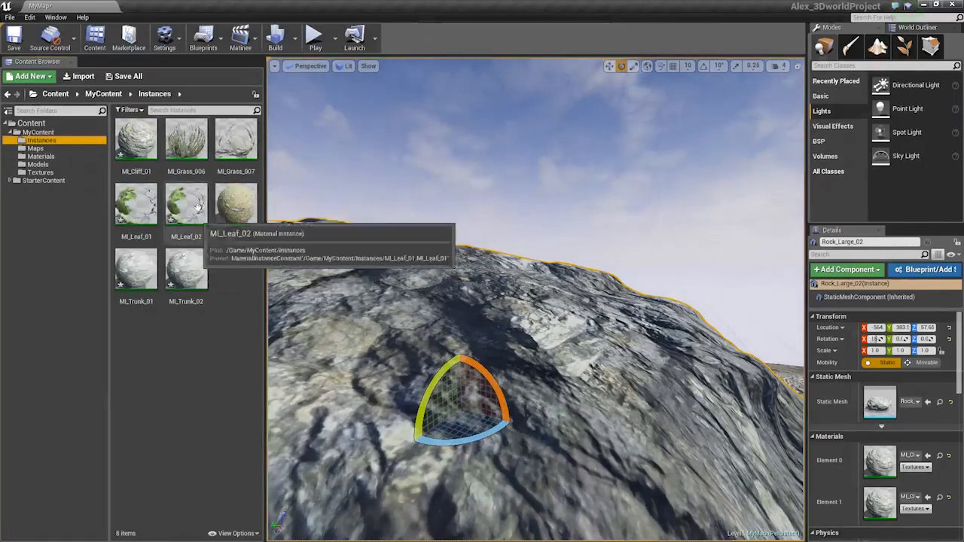
double_click(135, 143)
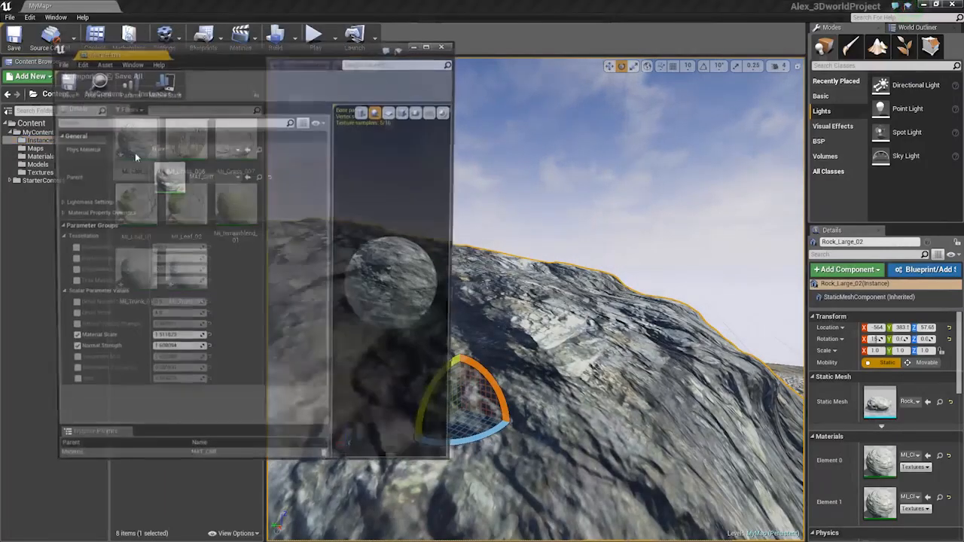
left_click_drag(309, 47, 804, 45)
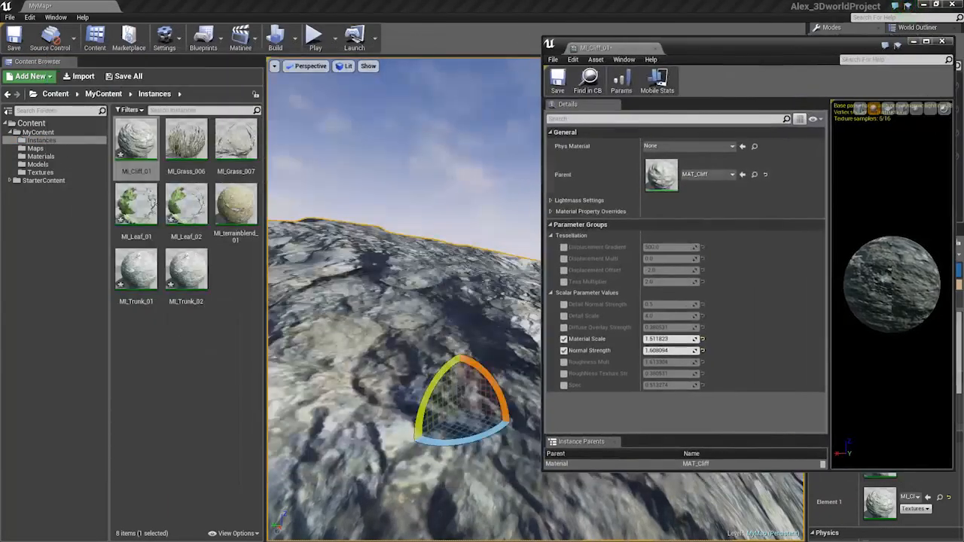
- Override the detail parameters of MI_Cliff_01, with Detail Normal Strength at 1.0 and Detail Scale at about 4.43
right_click_drag(399, 302, 381, 324)
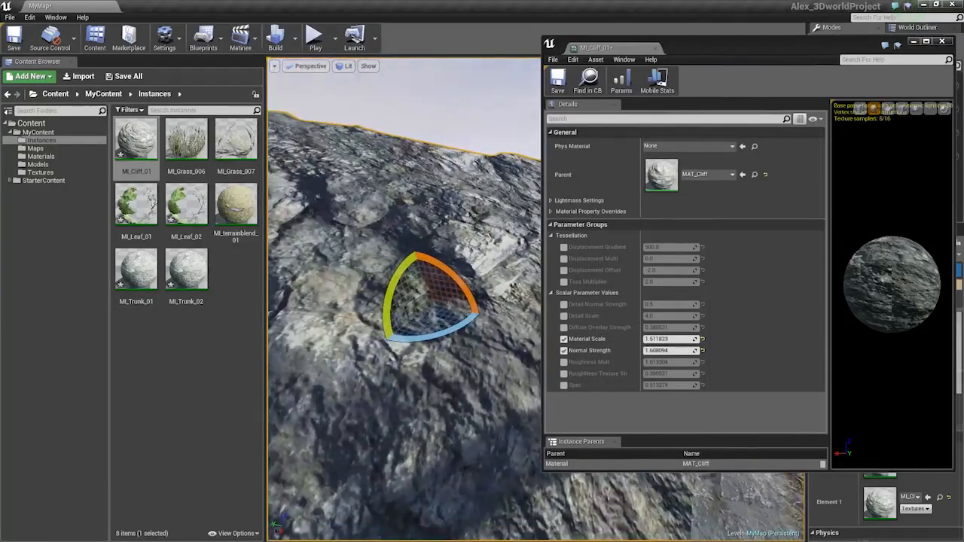
left_click(565, 316)
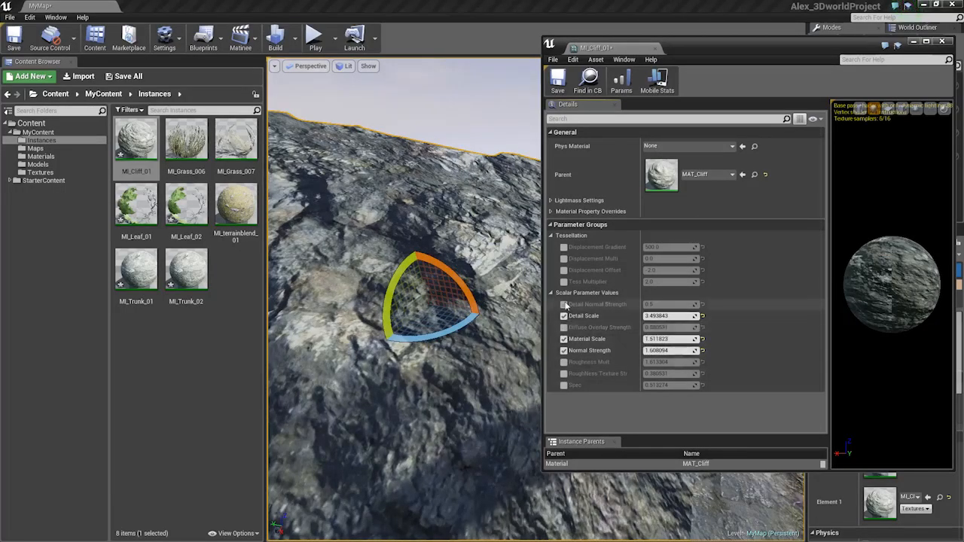
mouse_move(494, 273)
right_mouse_down()
mouse_move(486, 252)
mouse_move(494, 260)
right_mouse_up()
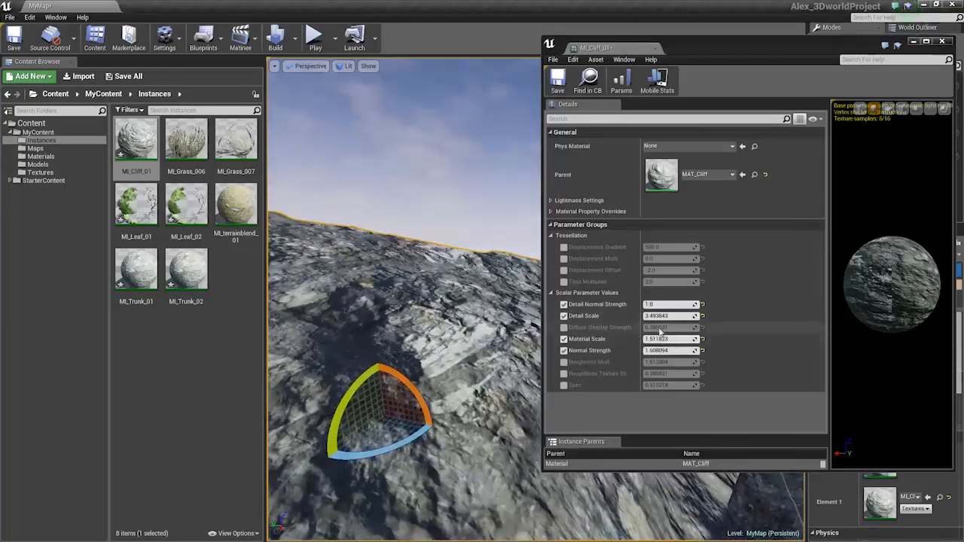
left_click_drag(672, 316, 689, 316)
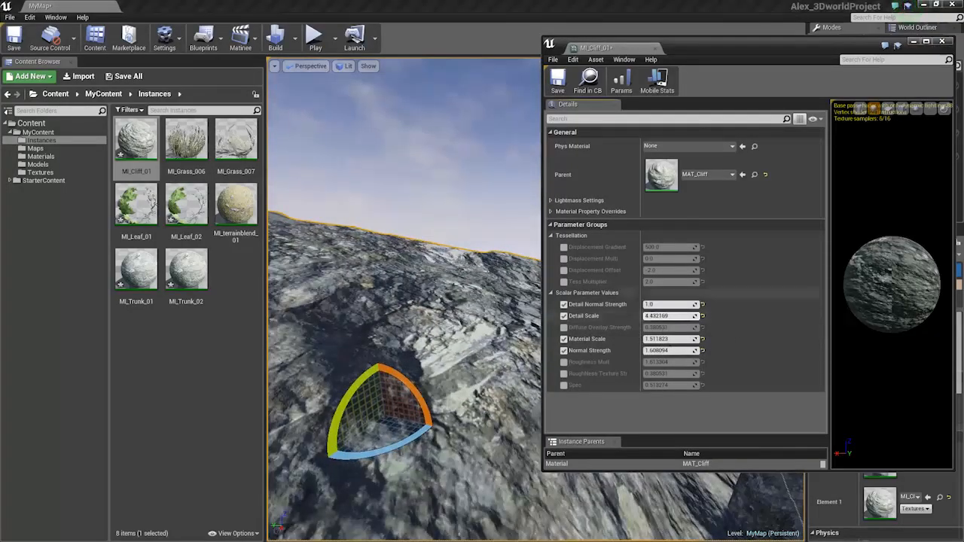
- Enable the Displacement Multi override in MI_Cliff_01 and set it to 25
mouse_move(494, 260)
right_mouse_down()
mouse_move(520, 275)
mouse_move(494, 275)
mouse_move(499, 267)
right_mouse_up()
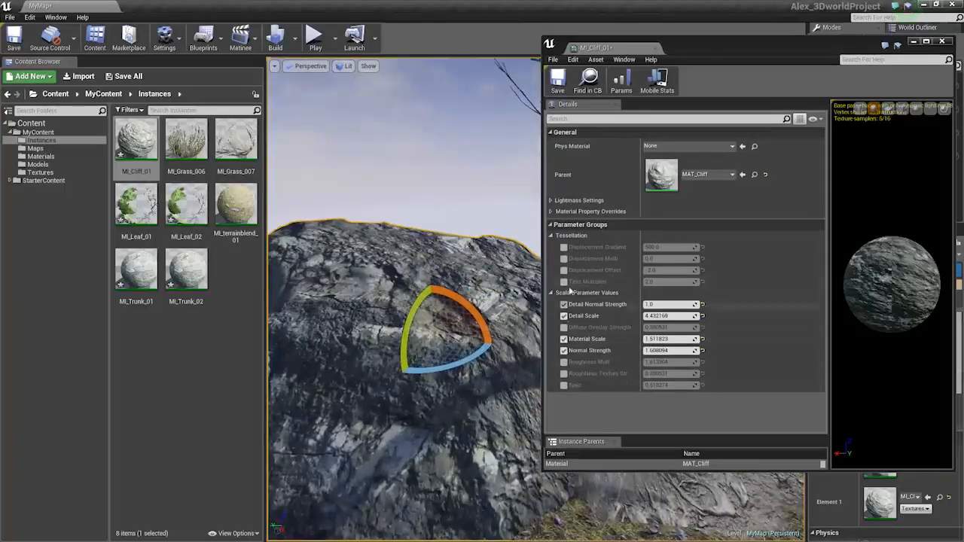
left_click(564, 259)
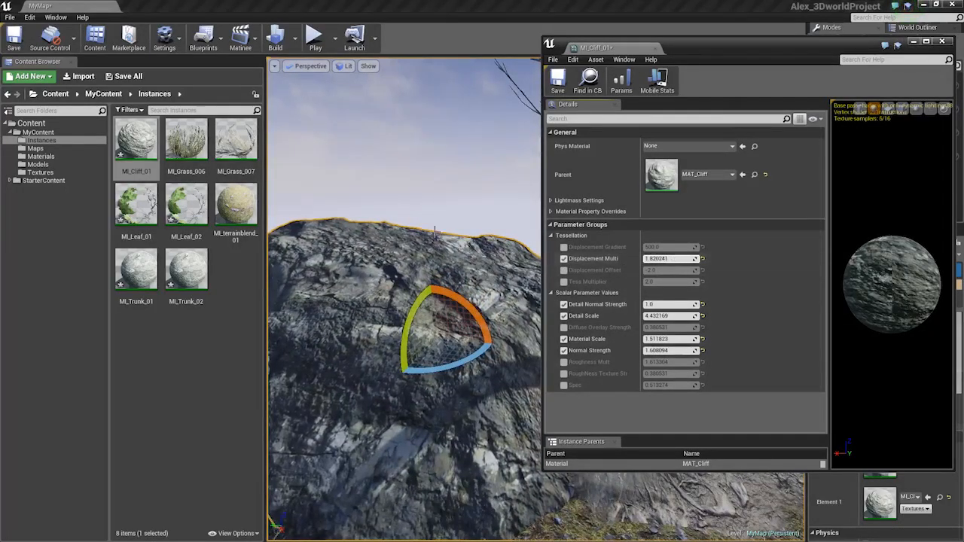
right_click_drag(435, 230, 432, 219)
key("alt+4")
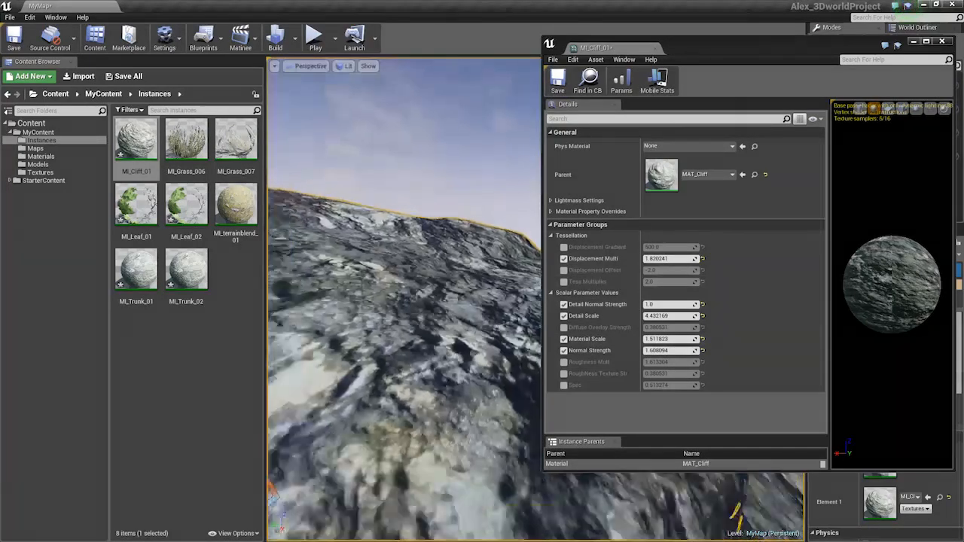
left_click_drag(665, 258, 685, 258)
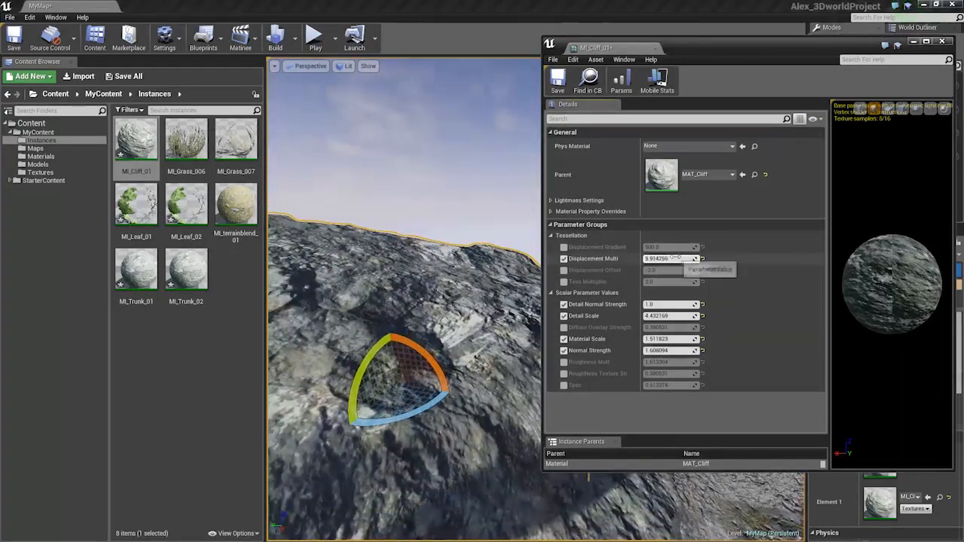
type("25")
key("Return")
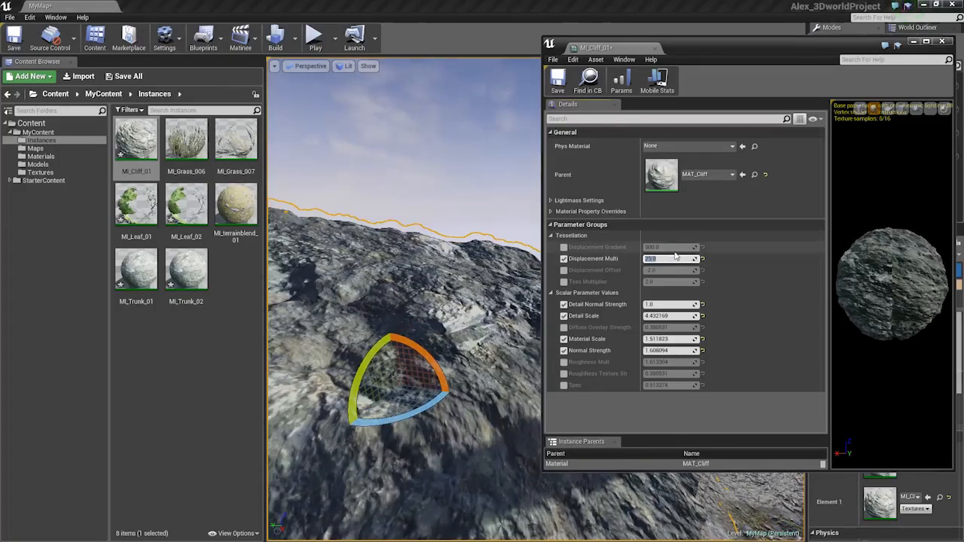
- Rotate the selected rock and deselect it to examine its displaced surface
right_click_drag(407, 301, 422, 301)
left_click_drag(414, 388, 369, 351)
key("Escape")
mouse_move(403, 302)
right_mouse_down()
mouse_move(397, 307)
mouse_move(387, 293)
right_mouse_up()
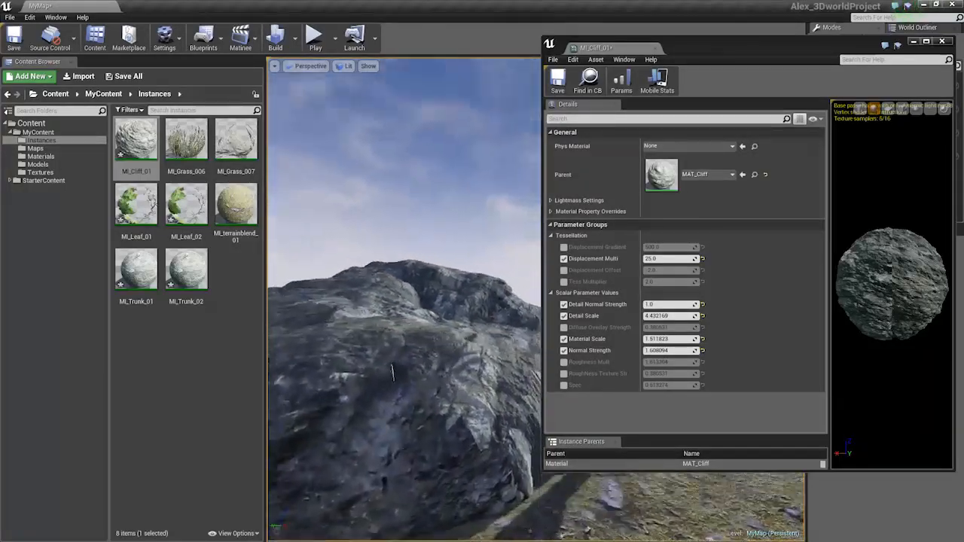
right_click_drag(387, 292, 386, 290)
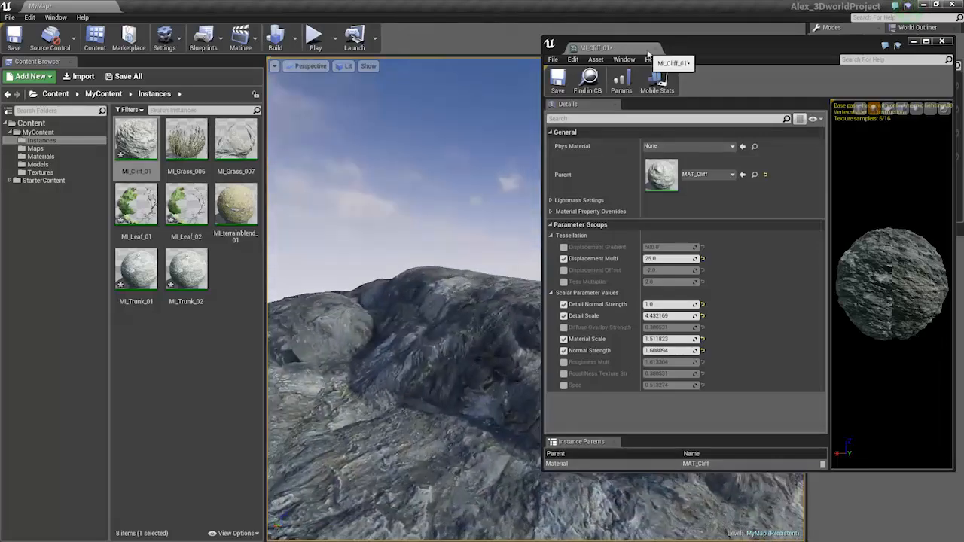
- Close the MI_Cliff_01 instance and rotate Rock_Large_02 about its vertical axis at the terrain edge, leaving it deselected
left_click(942, 41)
right_click_drag(482, 301, 482, 301)
left_click(476, 300)
key("e")
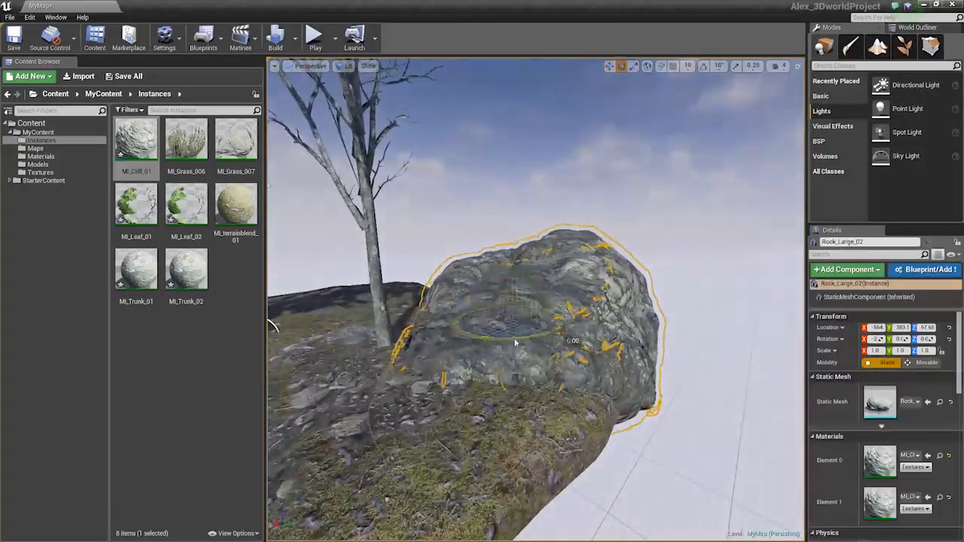
left_click_drag(516, 343, 444, 347)
key("Escape")
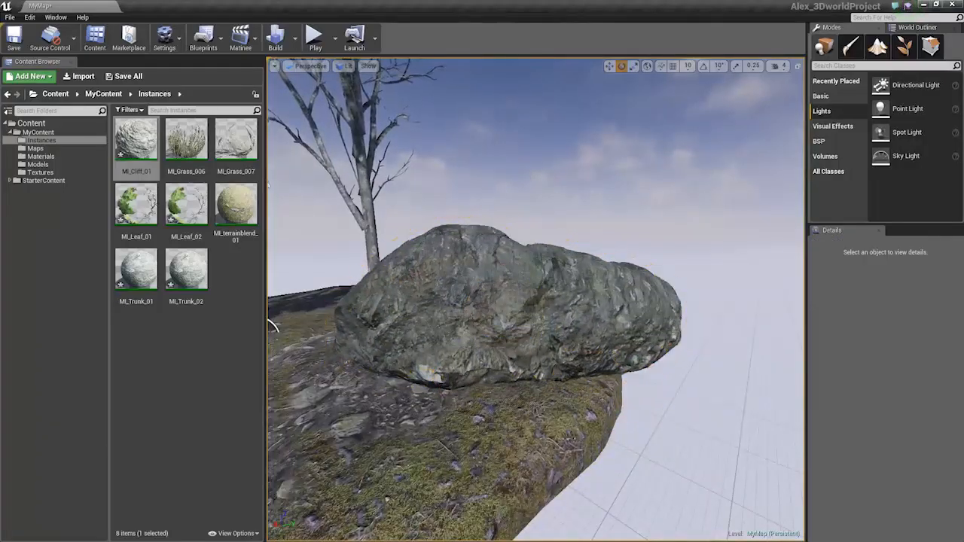
right_click_drag(482, 301, 494, 298)
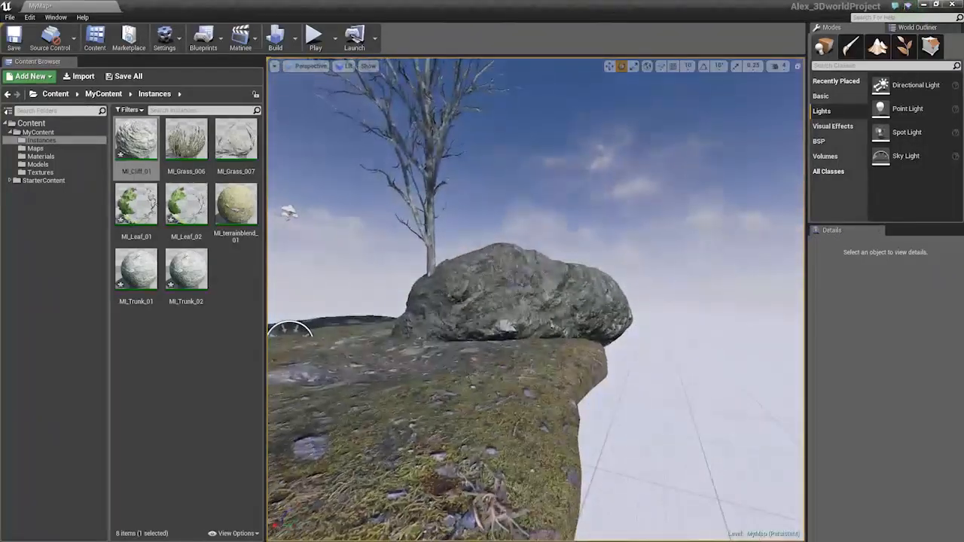
- Lower Rock_Large_02 so that its base sinks into the terrain behind the bare tree
right_click_drag(521, 377, 497, 376)
left_click(431, 323)
mouse_move(430, 323)
right_mouse_down()
mouse_move(424, 325)
mouse_move(431, 323)
right_mouse_up()
key("r")
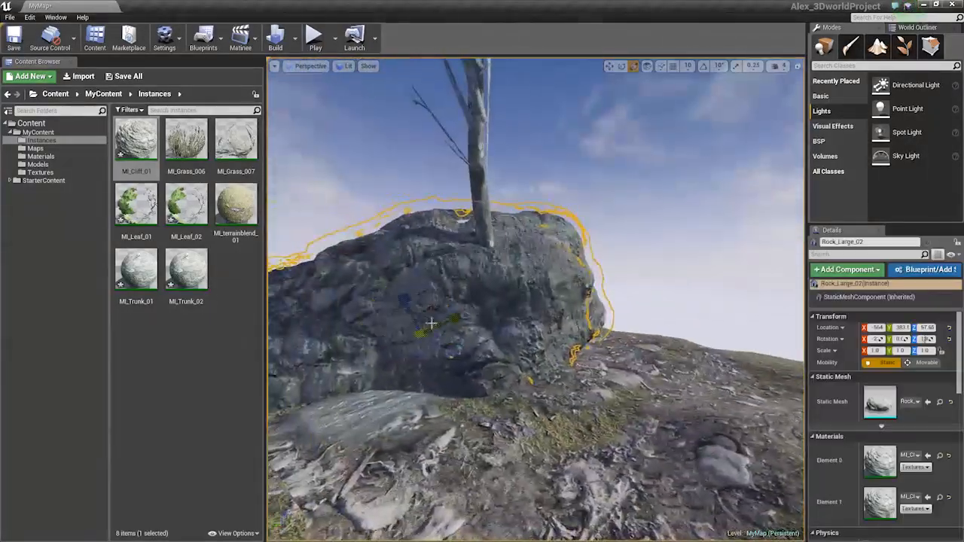
left_click_drag(407, 359, 407, 354)
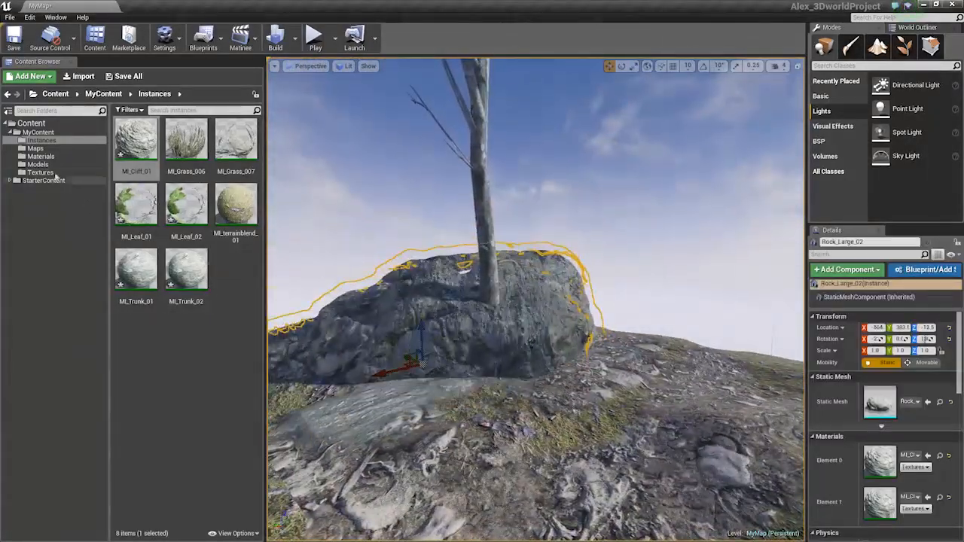
- Place Rock_Small_01 from the Models folder on the mossy ground in front of the large rock
left_click(39, 164)
right_click_drag(354, 239, 365, 245)
left_click_drag(188, 338, 531, 328)
right_click_drag(582, 339, 532, 357)
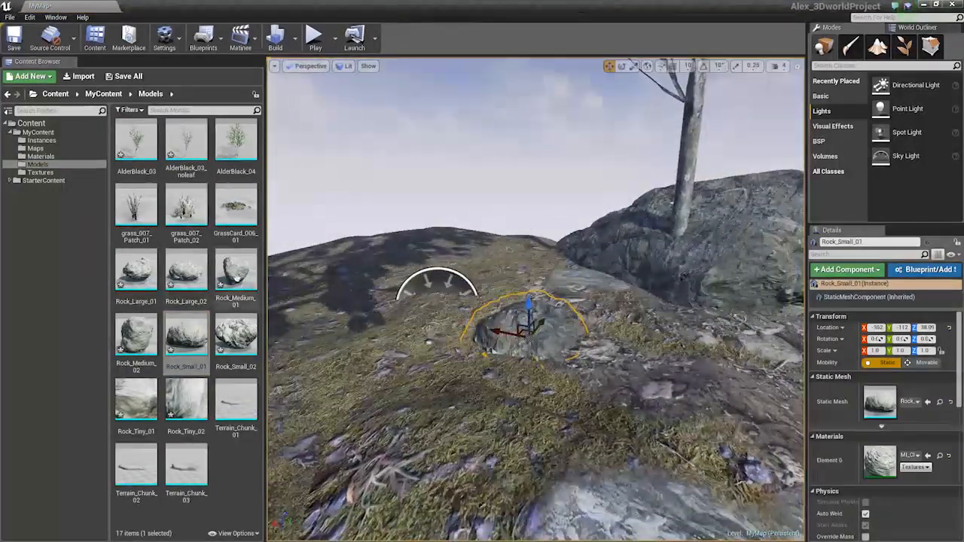
- Try placing Rock_Medium_01 against the large rock, turned about its vertical axis and sunk to Z 26.78
left_click_drag(236, 278, 541, 263)
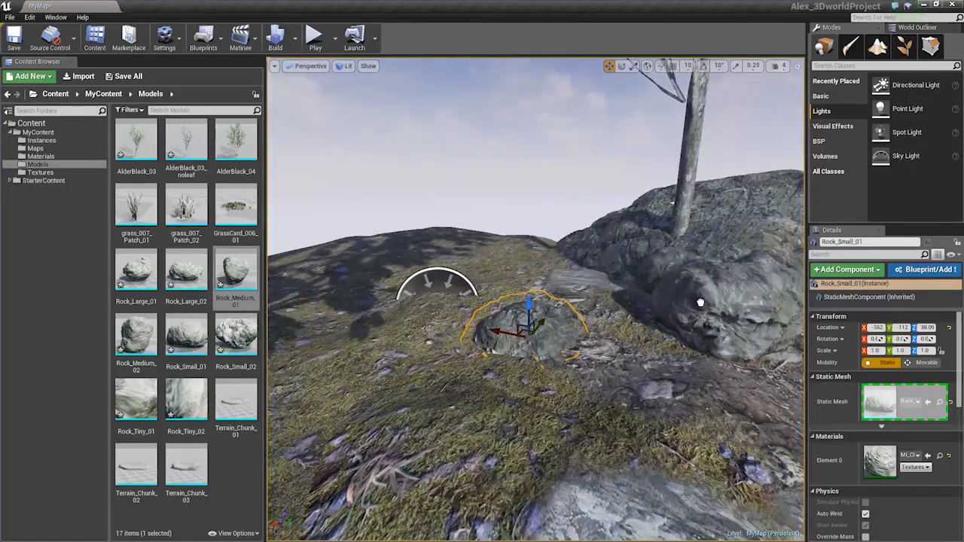
left_click_drag(700, 302, 687, 322)
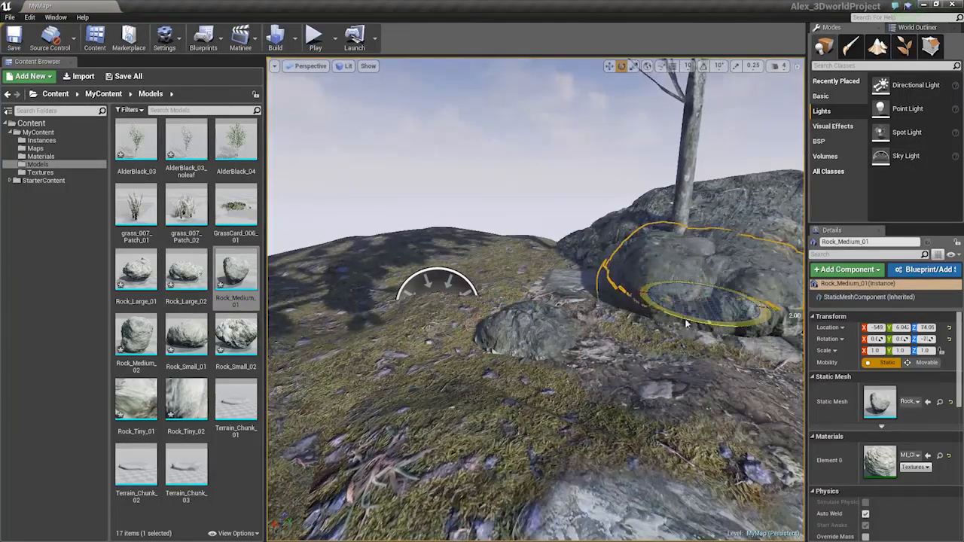
left_click_drag(708, 271, 708, 300)
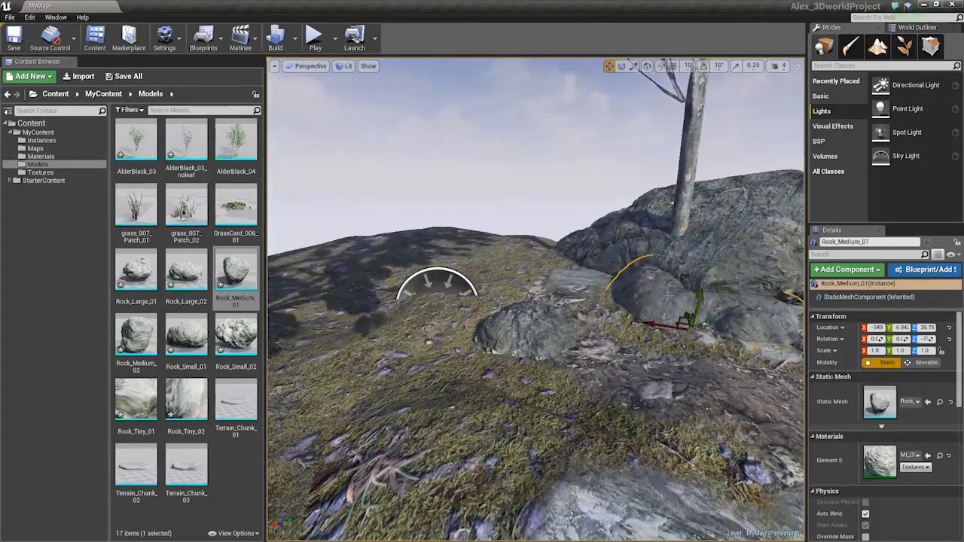
key("Escape")
- Try turning Rock_Medium_01 by about 113 degrees around its vertical axis, and delete the rock
key("w")
mouse_move(667, 296)
right_mouse_down()
mouse_move(708, 301)
mouse_move(682, 286)
mouse_move(676, 295)
right_mouse_up()
key("s")
key("w")
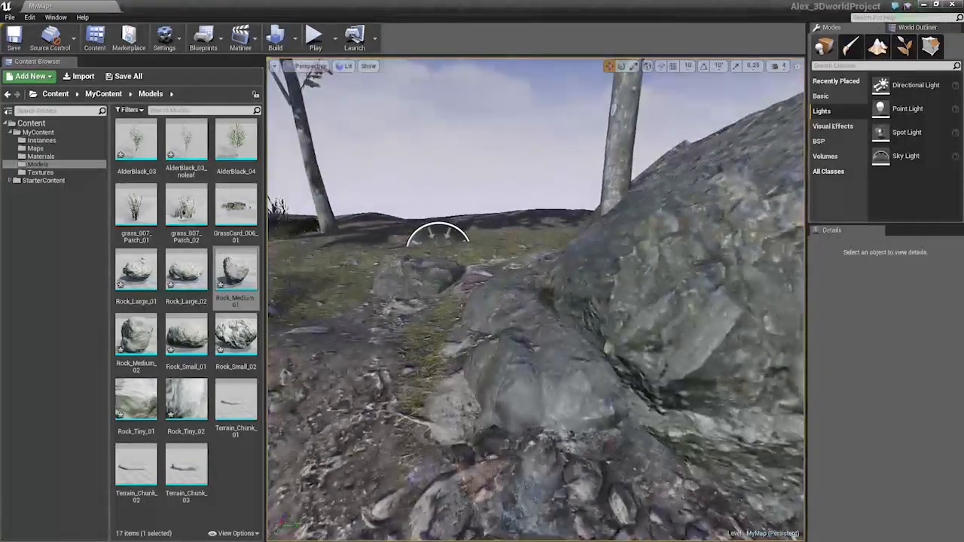
left_click(701, 393)
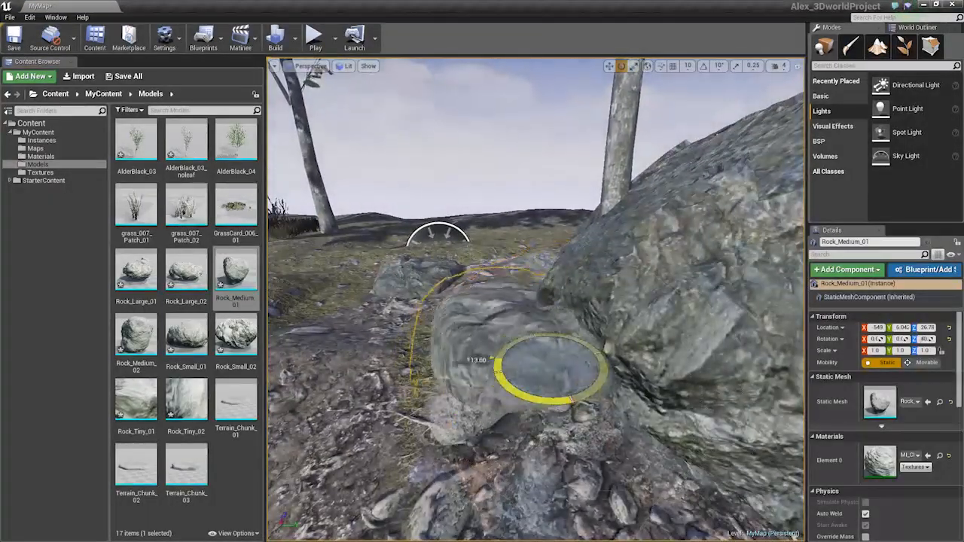
key("Delete")
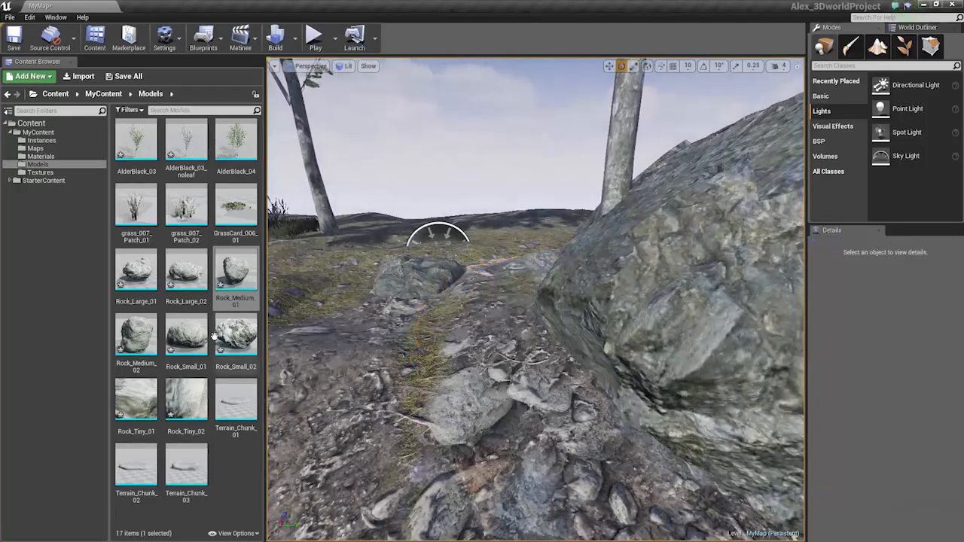
- Place Rock_Medium_02 beside the large rock near the terrain edge and adjust its position
left_click_drag(148, 339, 544, 391)
key("f")
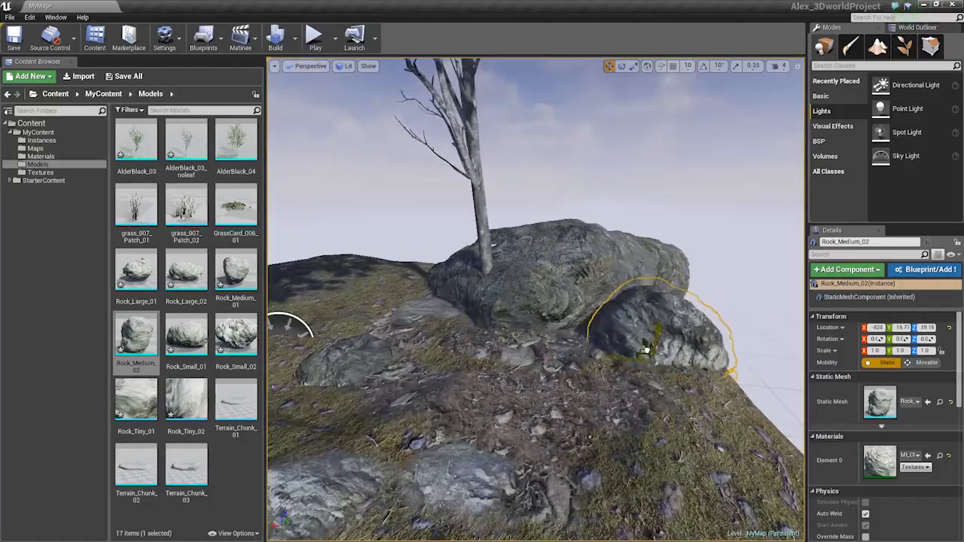
left_click_drag(646, 349, 624, 363)
- Delete the placed rocks from the terrain
right_click_drag(624, 363, 451, 376)
key("Delete")
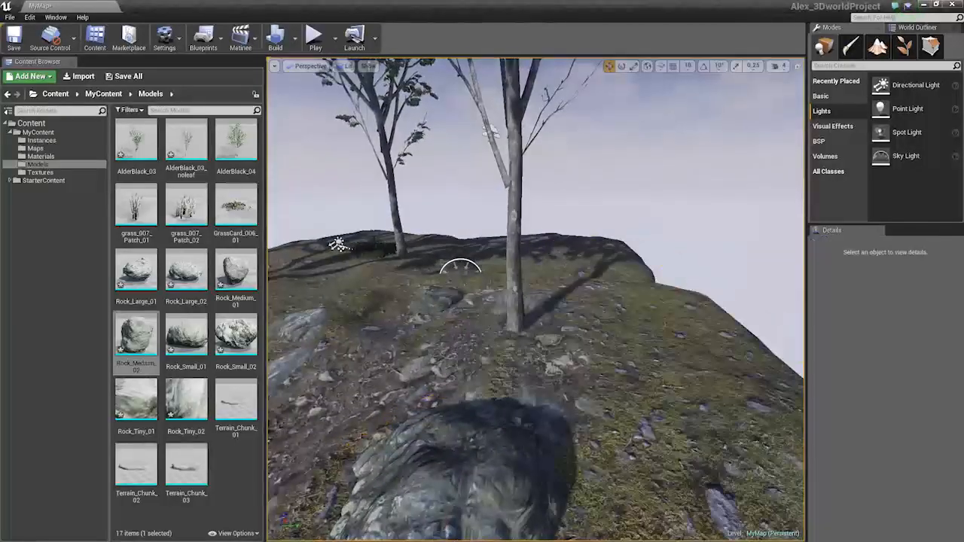
left_click(653, 358)
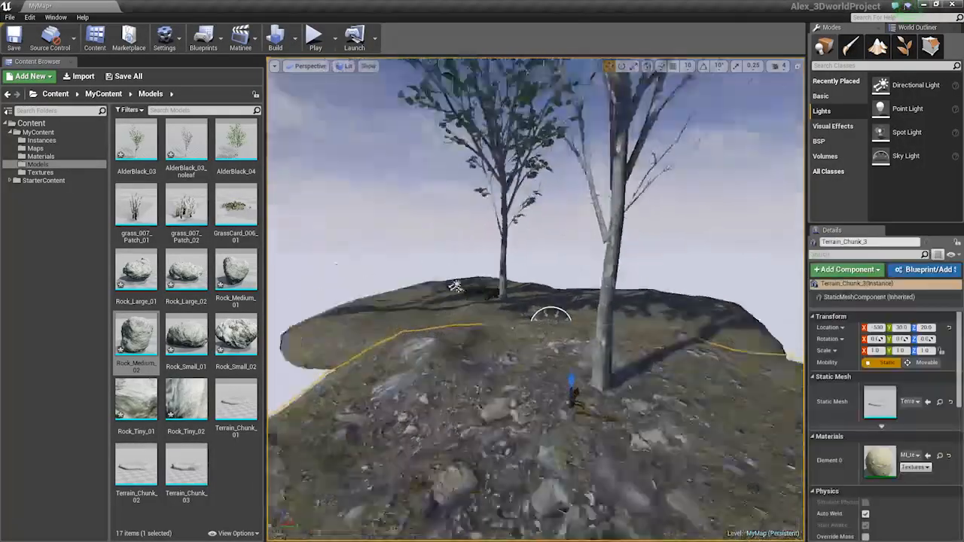
- Select the leafy AlderBlack_03 tree together with the bare tree on the terrain
right_click_drag(653, 358, 614, 354)
right_click_drag(553, 301, 530, 268)
left_click(552, 290)
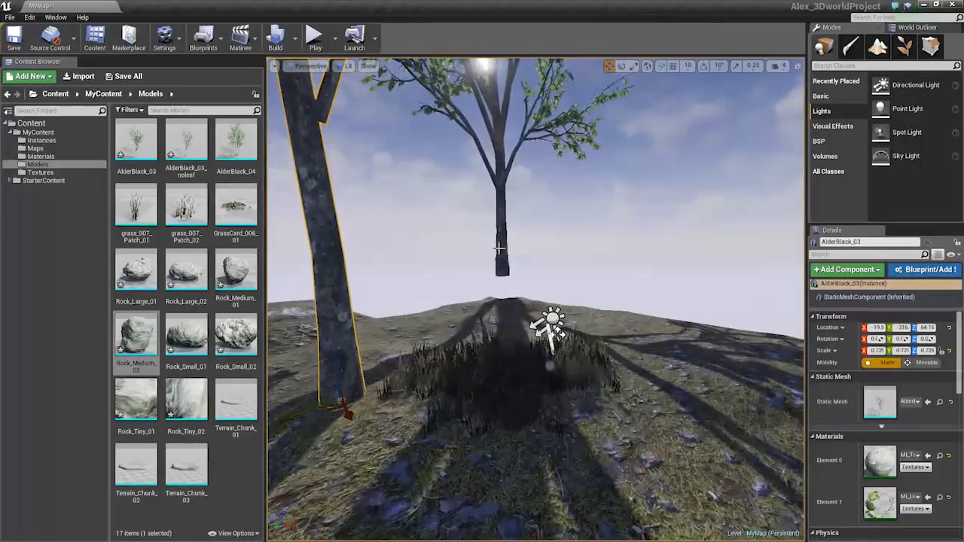
right_click_drag(501, 241, 531, 276)
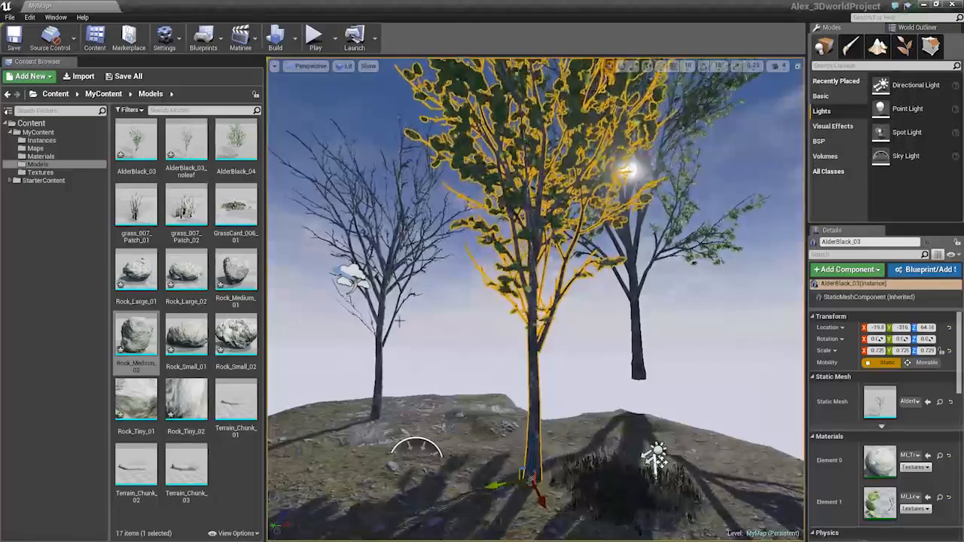
left_click(380, 342, "ctrl")
right_click_drag(379, 342, 396, 356)
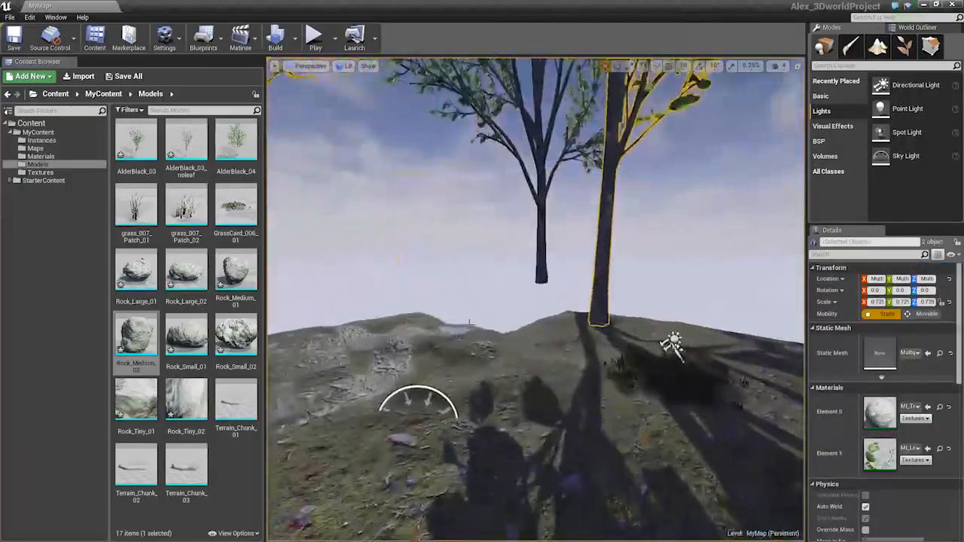
left_click(444, 316)
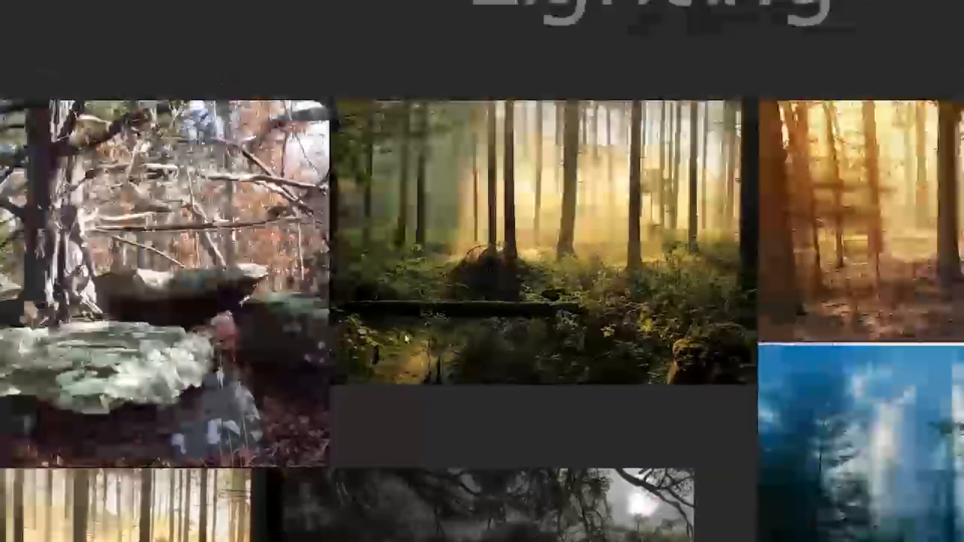
- Switch to the reference image board and examine the Lighting group's foggy, sunlit and blue forest moods
middle_click_drag(407, 339, 338, 325)
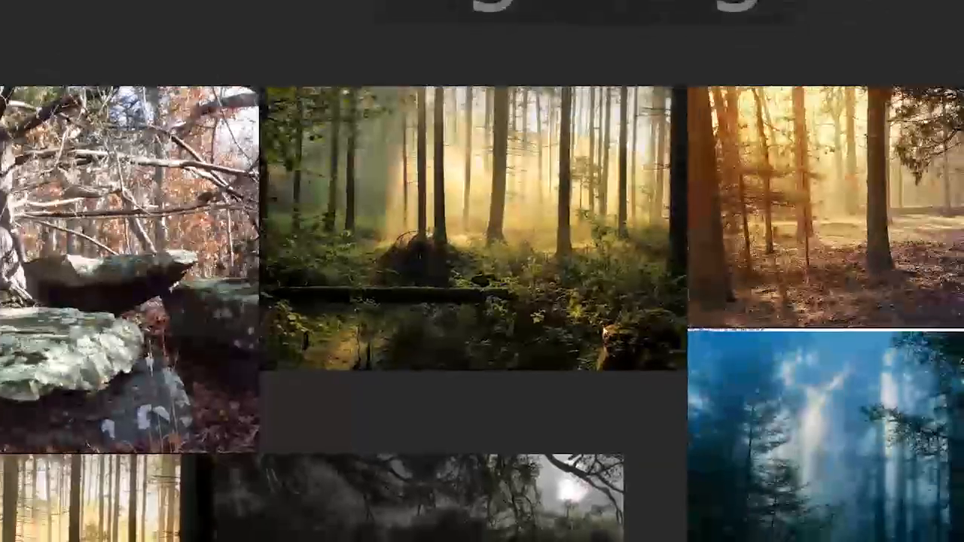
middle_click_drag(673, 336, 123, 102)
scroll(482, 329, "down", 5)
middle_click_drag(498, 518, 490, 321)
scroll(490, 321, "down", 1)
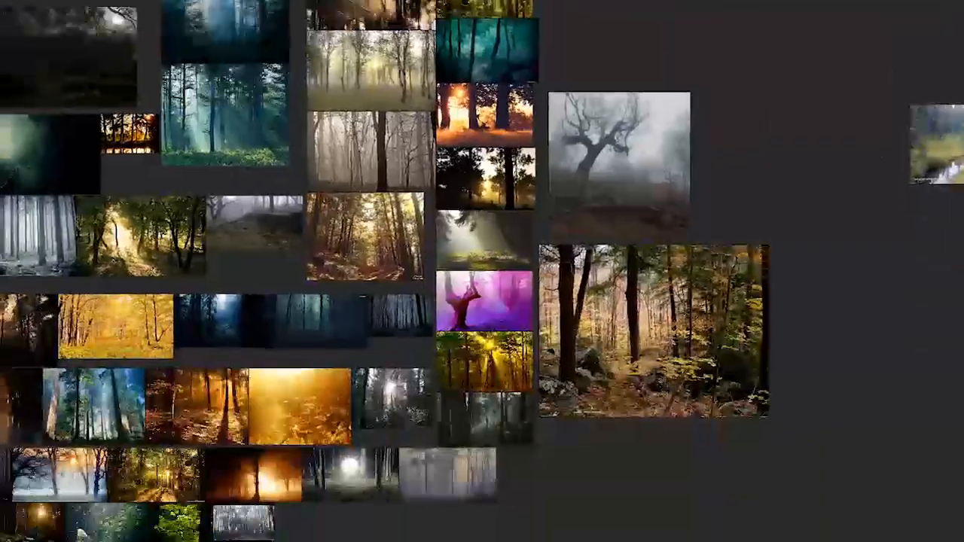
scroll(490, 321, "up", 5)
middle_click_drag(755, 444, 490, 301)
scroll(442, 302, "up", 2)
scroll(490, 301, "down", 5)
middle_click_drag(677, 288, 584, 201)
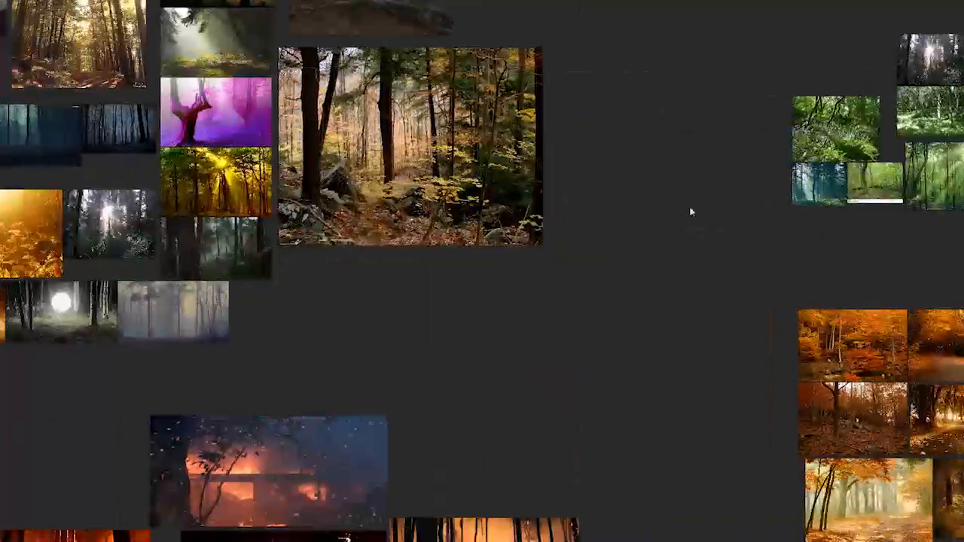
- Examine the green summer forest references up close on the image board
middle_click_drag(912, 180, 465, 306)
middle_click_drag(380, 211, 430, 274)
scroll(546, 256, "up", 4)
middle_click_drag(547, 256, 393, 443)
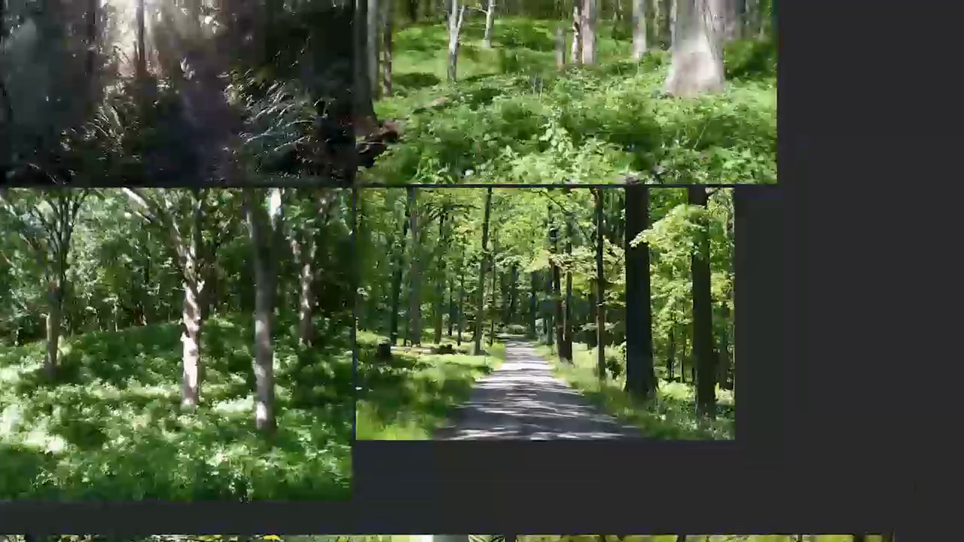